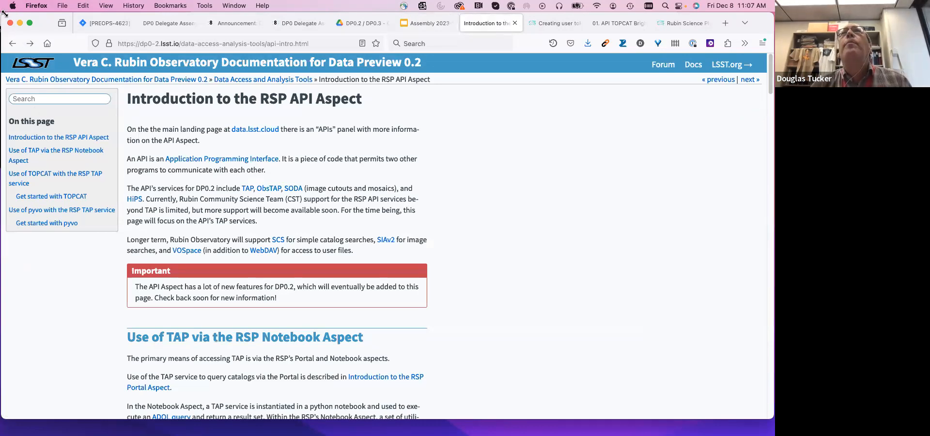
- Switch to the Rubin Science Platform landing page and look over its Portal, Notebooks and APIs sections
{"action": "left_click_drag", "start_coordinate": [4, 13], "coordinate": [333, 21]}
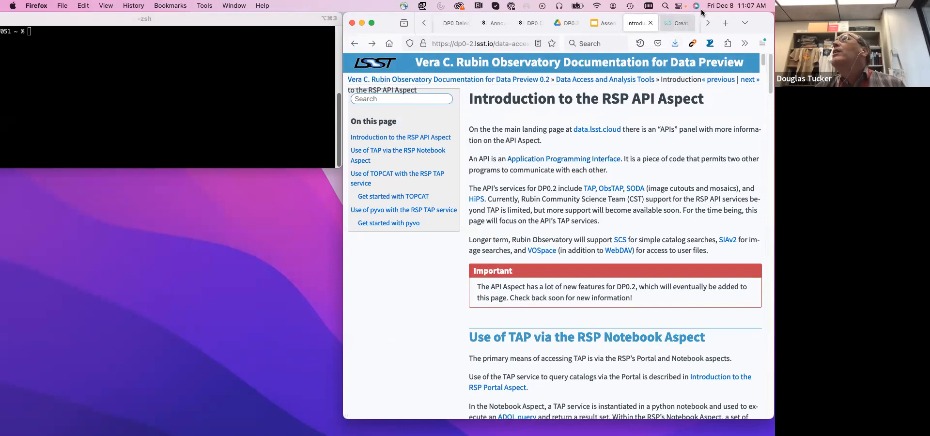
{"action": "left_click", "coordinate": [707, 24]}
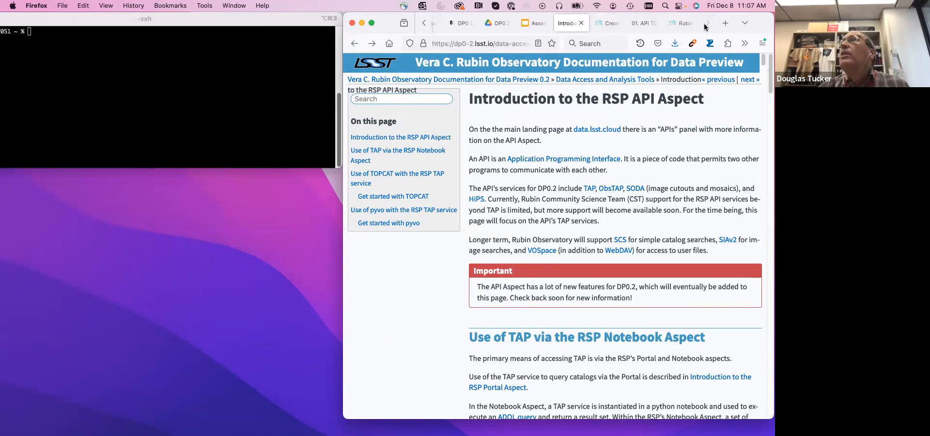
{"action": "left_click", "coordinate": [682, 24]}
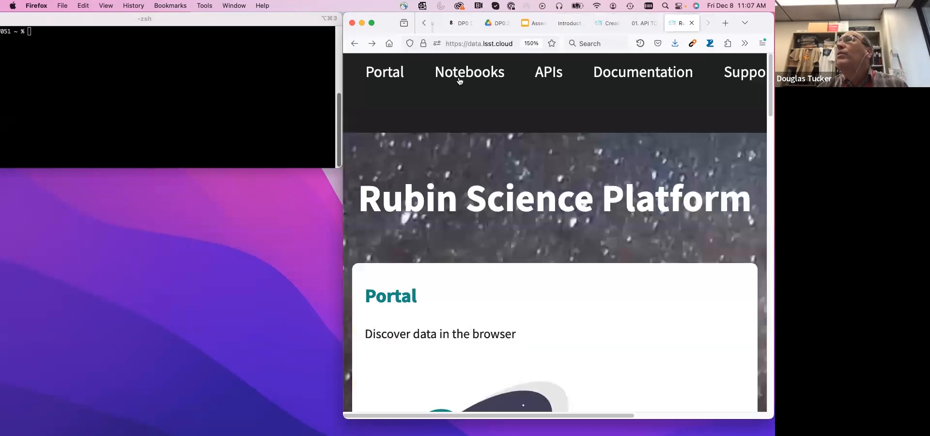
{"action": "left_click_drag", "start_coordinate": [344, 17], "coordinate": [17, 5]}
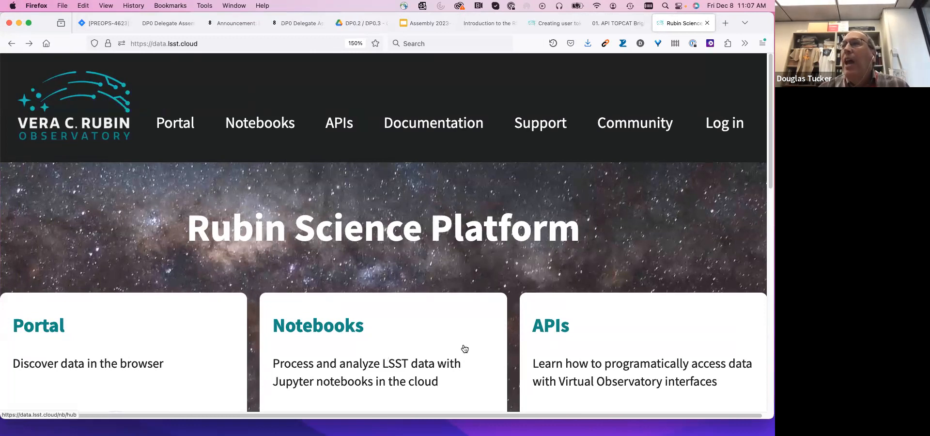
{"action": "scroll", "coordinate": [464, 349], "scroll_direction": "down", "scroll_amount": 2}
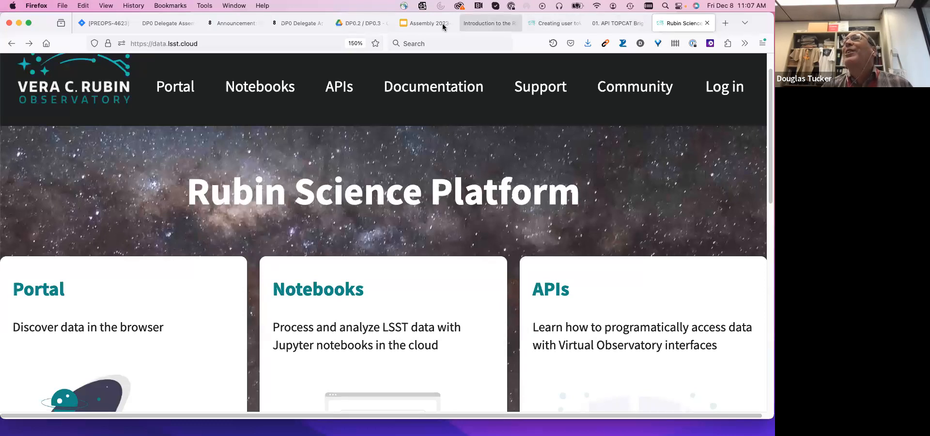
- Return to the Introduction to the RSP API Aspect page and read through the section on using TAP via the Notebook Aspect
{"action": "left_click", "coordinate": [475, 26]}
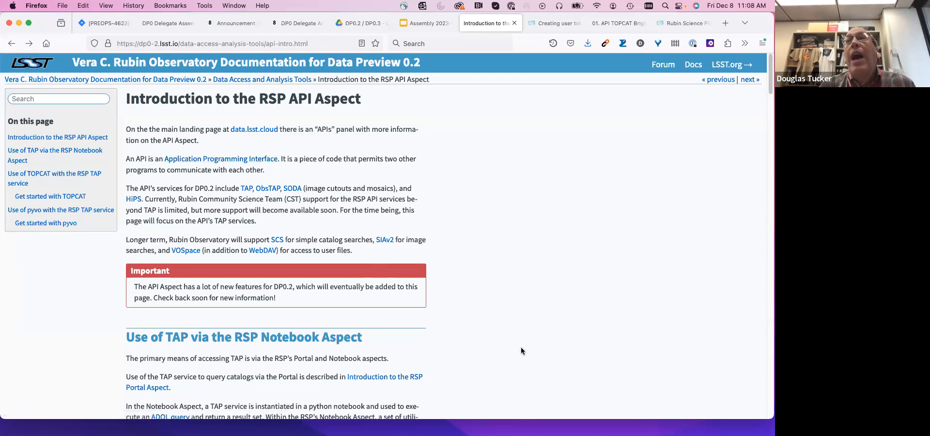
{"action": "scroll", "coordinate": [521, 348], "scroll_direction": "down", "scroll_amount": 3}
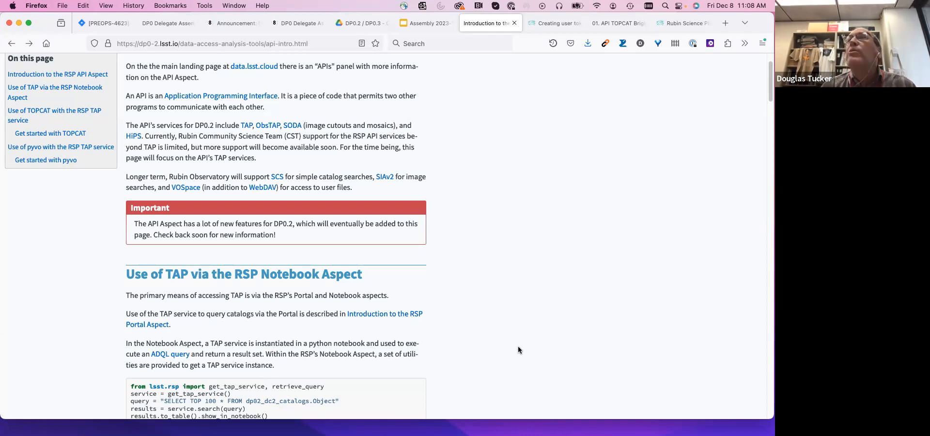
{"action": "scroll", "coordinate": [518, 347], "scroll_direction": "down", "scroll_amount": 5}
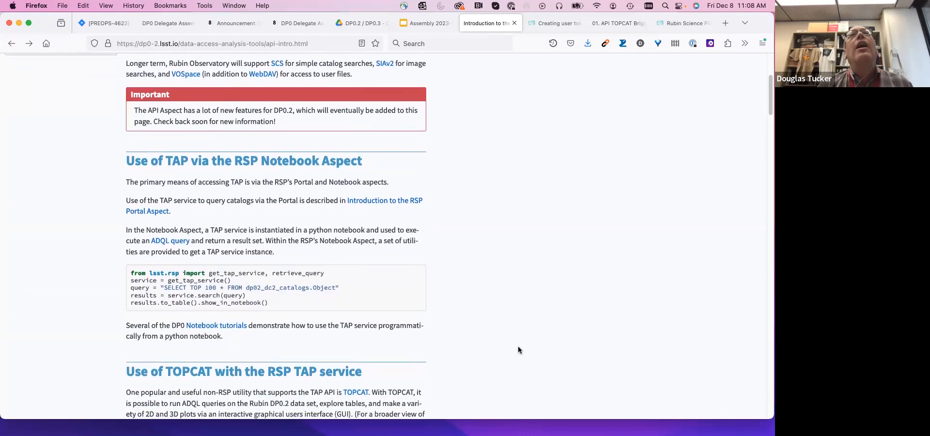
{"action": "scroll", "coordinate": [518, 347], "scroll_direction": "down", "scroll_amount": 1}
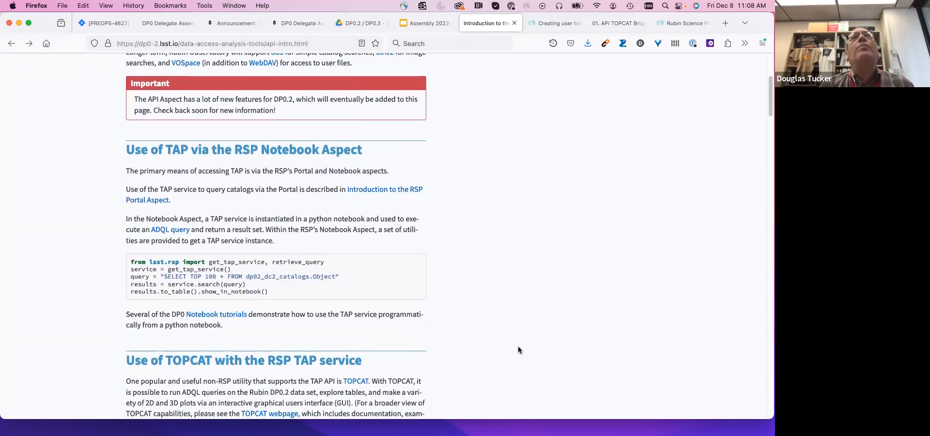
{"action": "scroll", "coordinate": [518, 346], "scroll_direction": "down", "scroll_amount": 3}
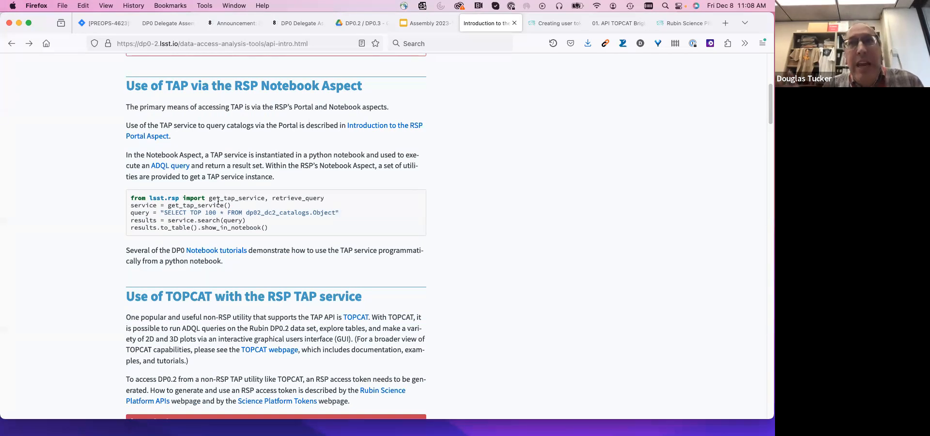
- Examine the TAP example code line by line, highlighting the lsst.rsp import, the SELECT TOP 100 query and the service.search call
{"action": "triple_click", "coordinate": [149, 198]}
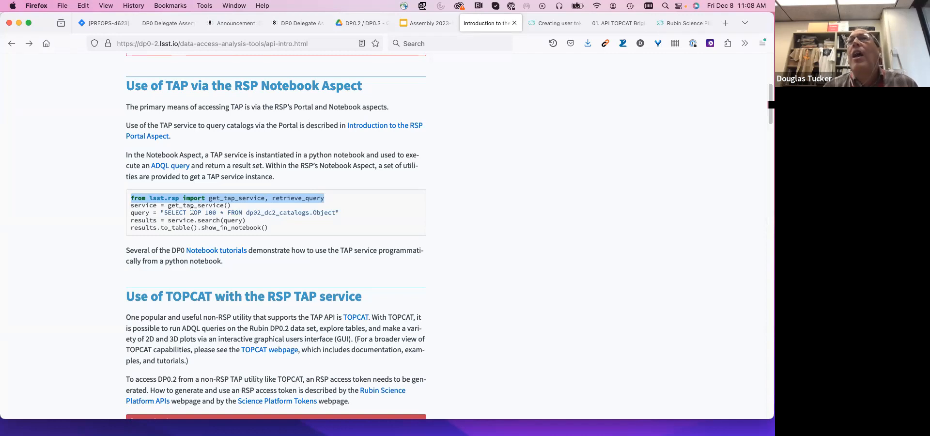
{"action": "scroll", "coordinate": [207, 209], "scroll_direction": "down", "scroll_amount": 1}
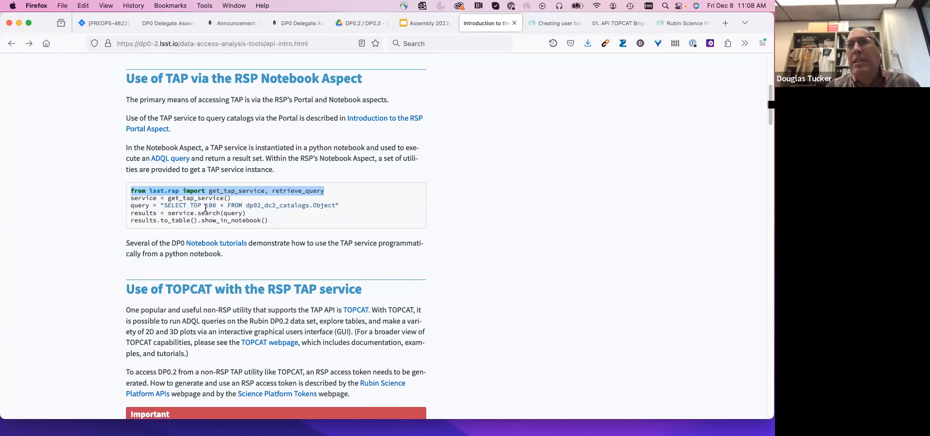
{"action": "triple_click", "coordinate": [163, 202]}
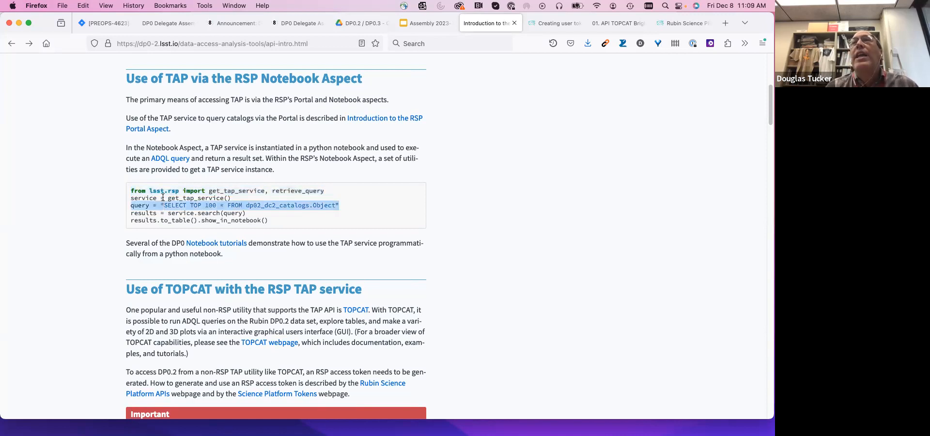
{"action": "double_click", "coordinate": [163, 196]}
{"action": "triple_click", "coordinate": [171, 205]}
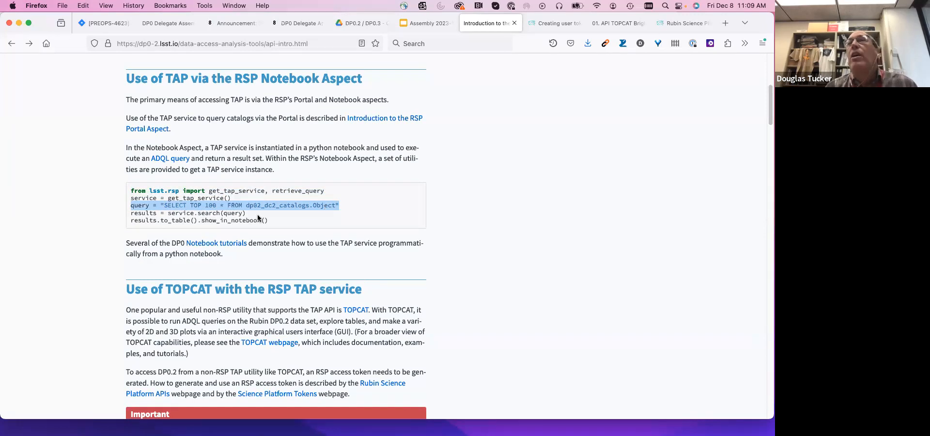
{"action": "triple_click", "coordinate": [194, 213]}
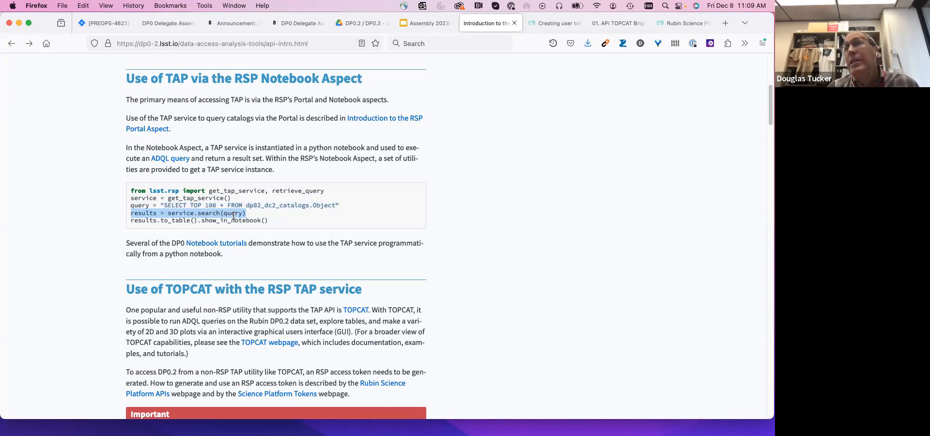
{"action": "left_click", "coordinate": [206, 222]}
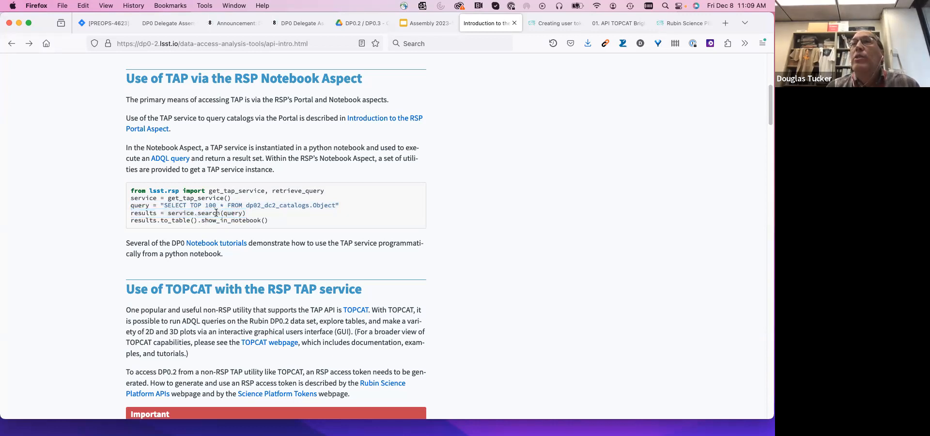
{"action": "triple_click", "coordinate": [210, 213]}
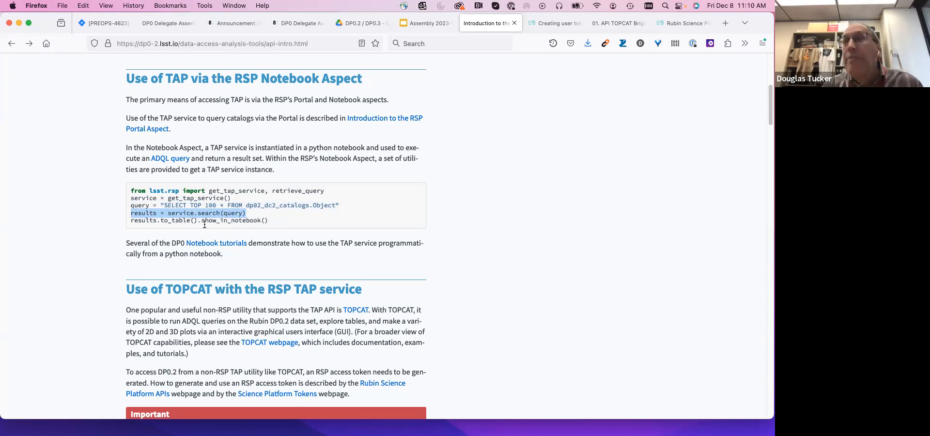
- Read the section on using TOPCAT with the RSP TAP service, including the token warning and the Get started with TOPCAT steps
{"action": "scroll", "coordinate": [203, 234], "scroll_direction": "down", "scroll_amount": 1}
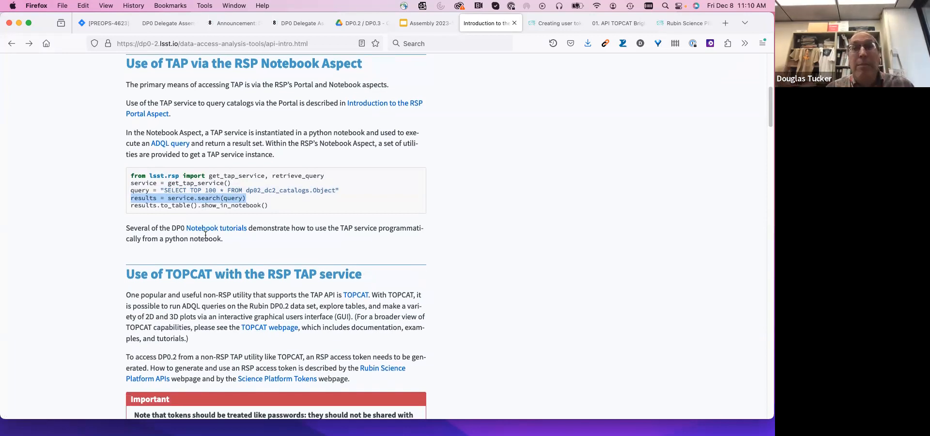
{"action": "scroll", "coordinate": [485, 310], "scroll_direction": "down", "scroll_amount": 2}
{"action": "scroll", "coordinate": [484, 312], "scroll_direction": "down", "scroll_amount": 5}
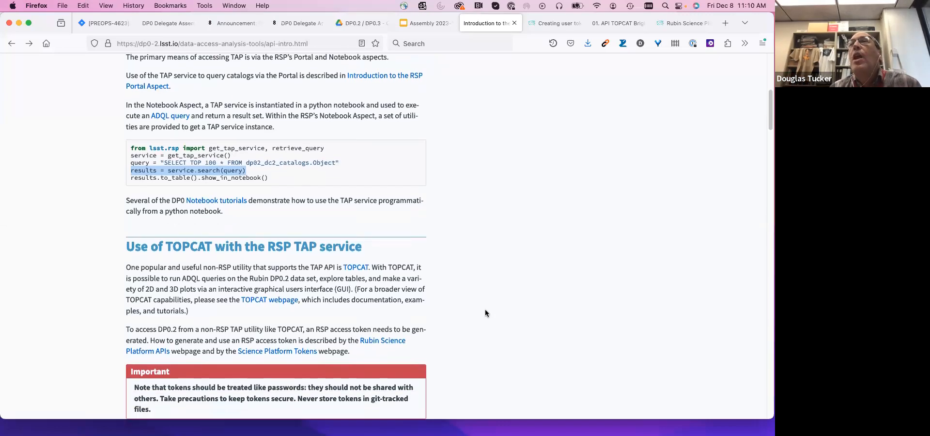
{"action": "scroll", "coordinate": [485, 312], "scroll_direction": "down", "scroll_amount": 4}
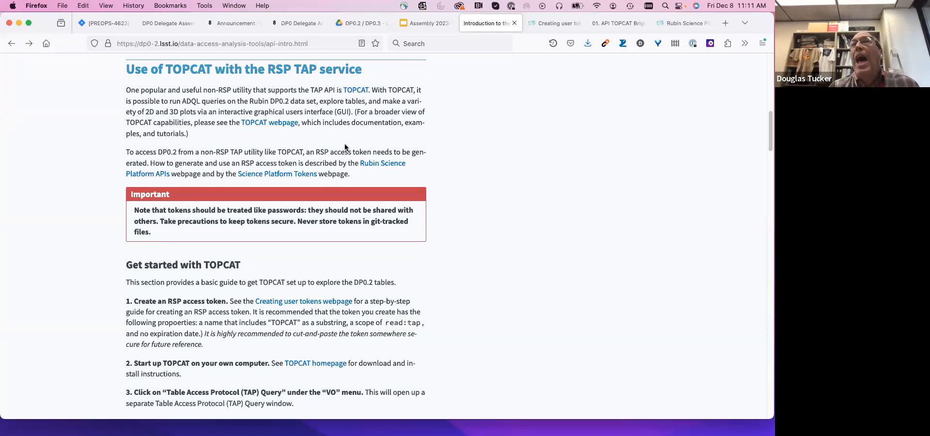
{"action": "scroll", "coordinate": [333, 213], "scroll_direction": "down", "scroll_amount": 1}
{"action": "scroll", "coordinate": [333, 214], "scroll_direction": "down", "scroll_amount": 4}
{"action": "scroll", "coordinate": [333, 214], "scroll_direction": "down", "scroll_amount": 6}
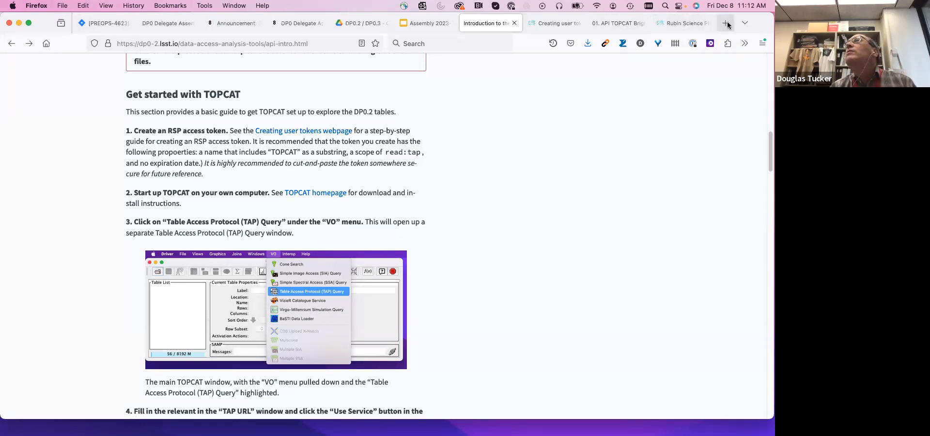
- Start logging in to the Rubin Science Platform through Fermi National Accelerator Laboratory with Services Username and Password authentication
{"action": "left_click", "coordinate": [691, 24]}
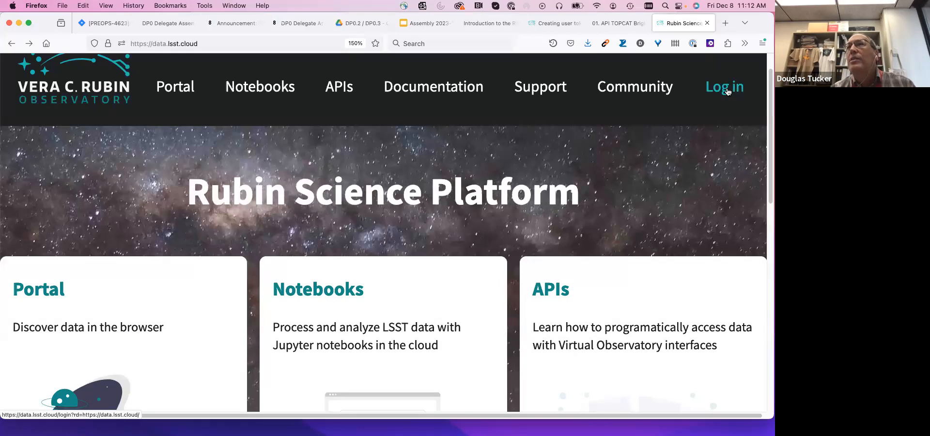
{"action": "scroll", "coordinate": [727, 92], "scroll_direction": "up", "scroll_amount": 2}
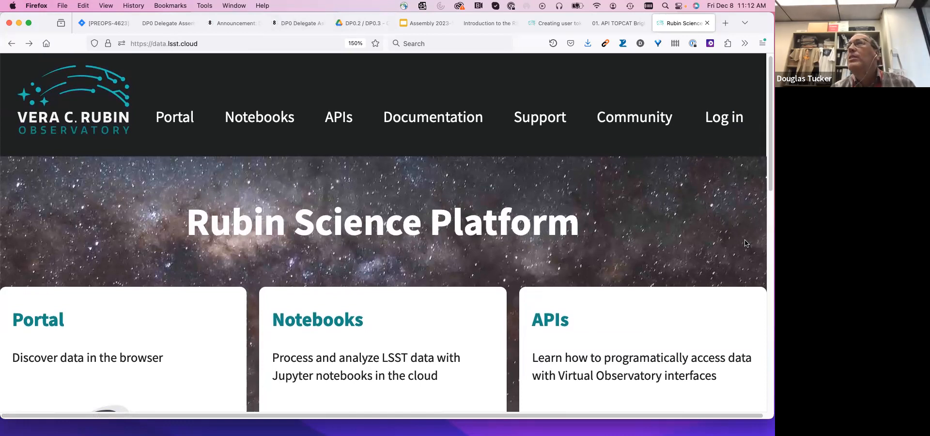
{"action": "left_click", "coordinate": [727, 121]}
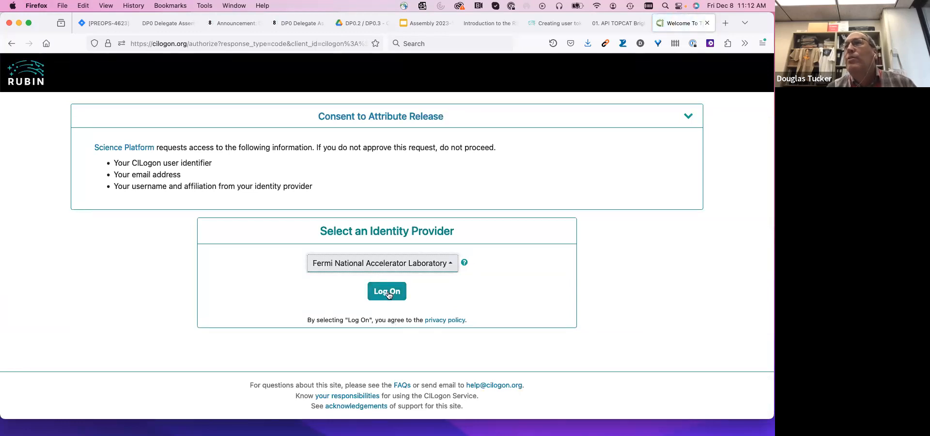
{"action": "left_click", "coordinate": [388, 294]}
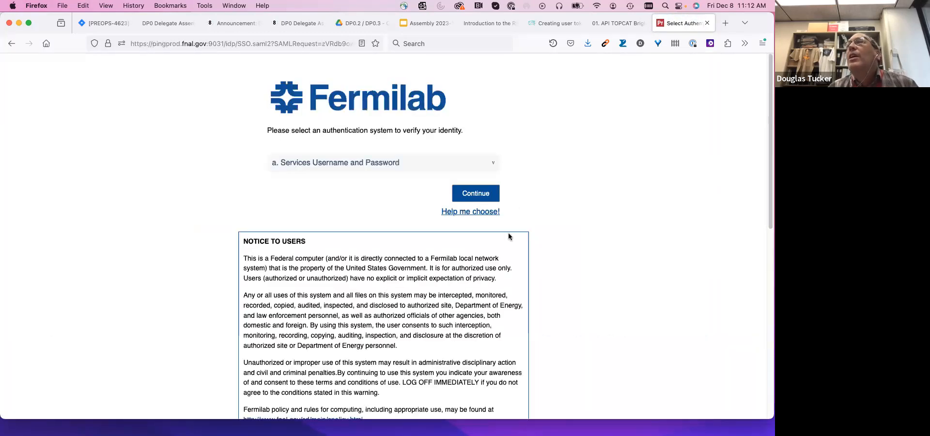
{"action": "left_click", "coordinate": [484, 193]}
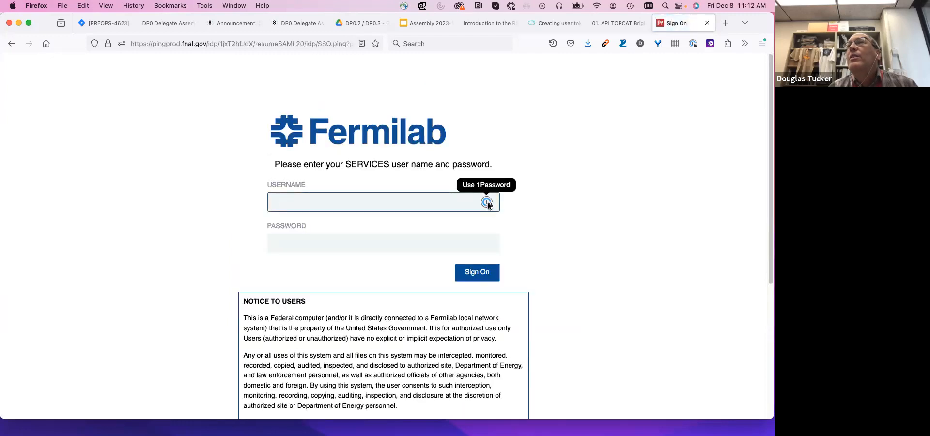
- Fill in the username and password from the saved Fermilab Services login and sign on
{"action": "left_click", "coordinate": [487, 203]}
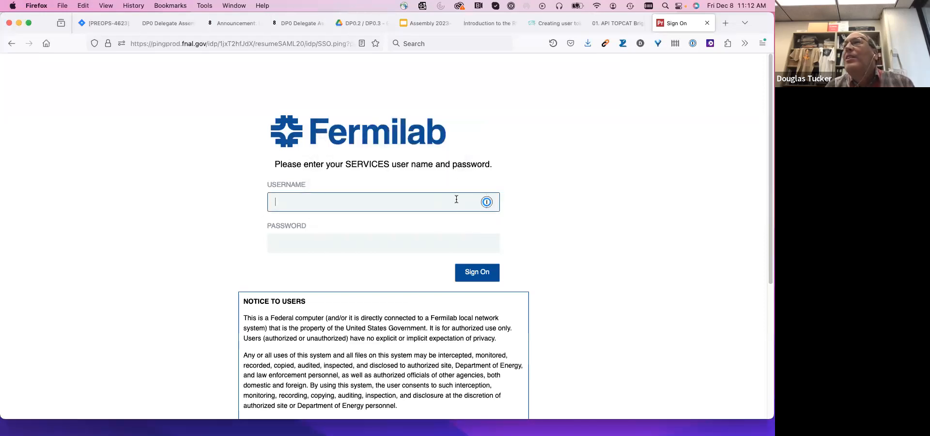
{"action": "left_click", "coordinate": [456, 199]}
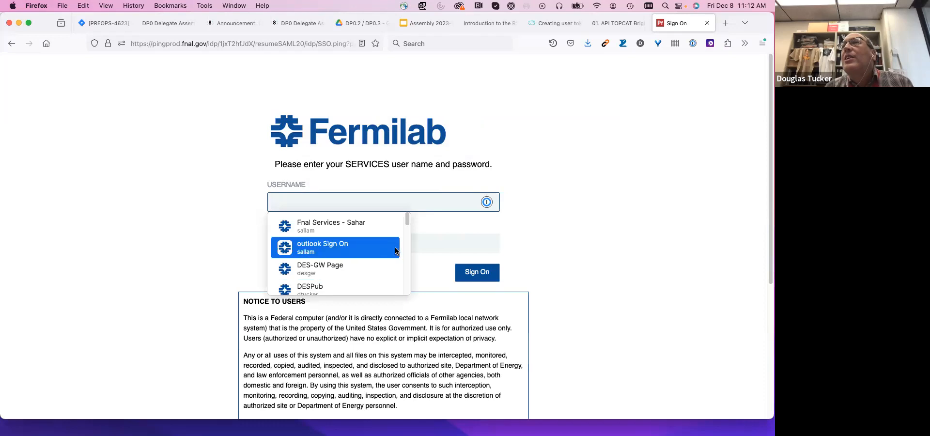
{"action": "scroll", "coordinate": [393, 254], "scroll_direction": "down", "scroll_amount": 6}
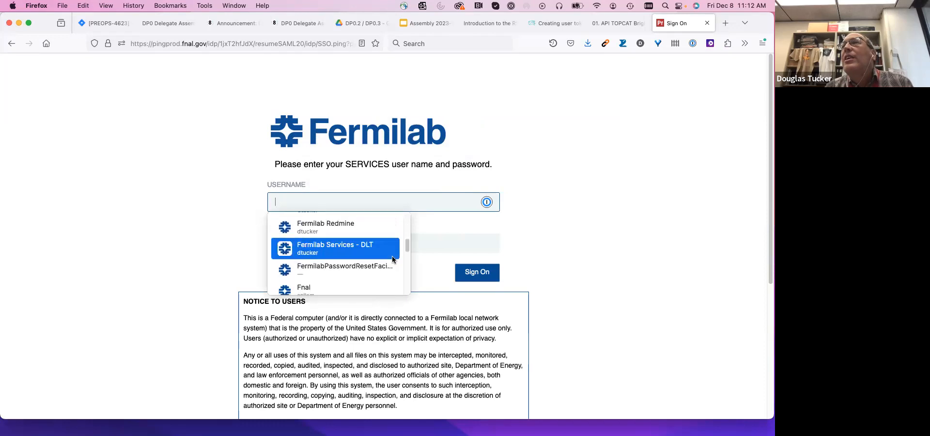
{"action": "left_click", "coordinate": [392, 256]}
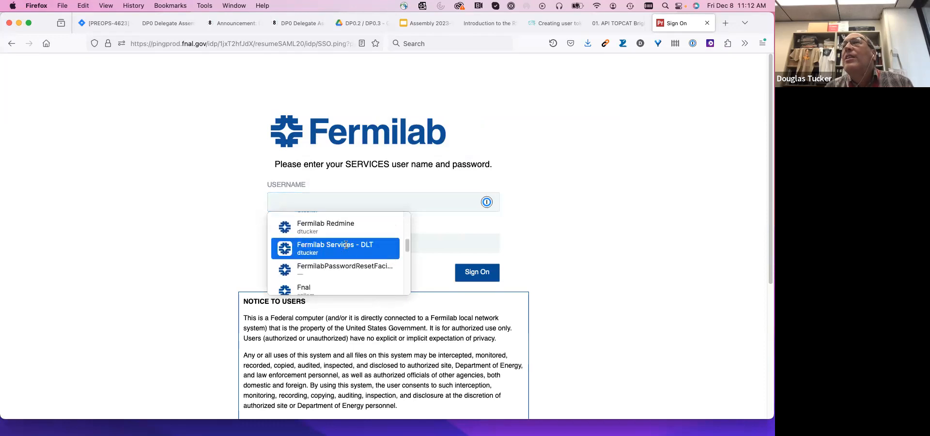
{"action": "left_click", "coordinate": [476, 273]}
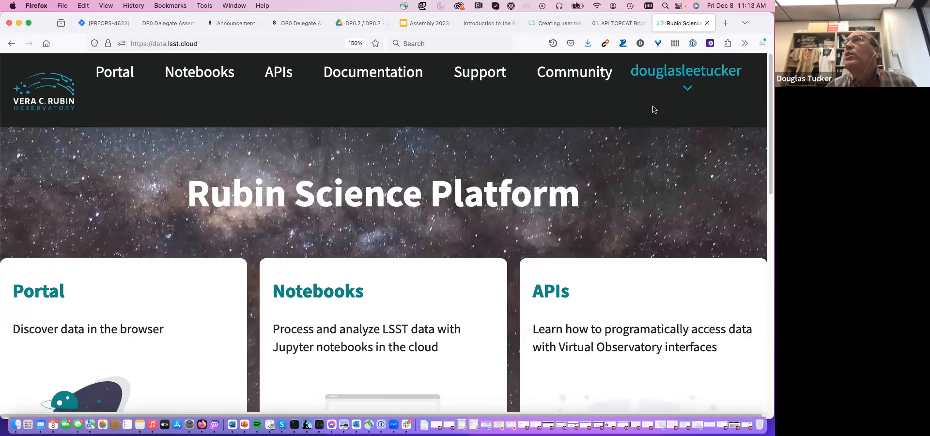
- Go to the account's security tokens and open a blank form for creating a user token, dismissing the name suggestion
{"action": "left_click", "coordinate": [688, 89]}
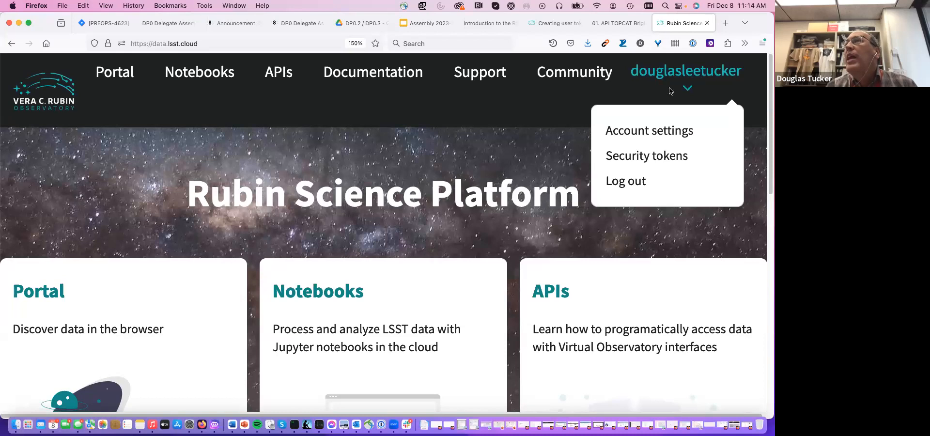
{"action": "left_click", "coordinate": [644, 157]}
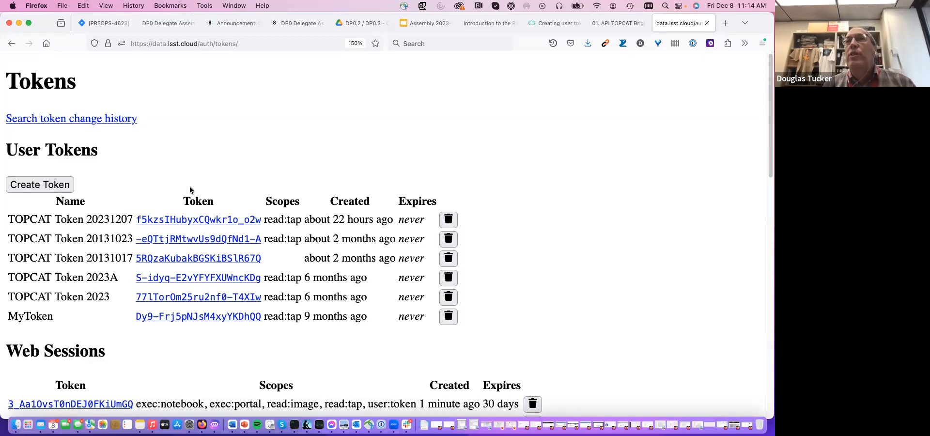
{"action": "left_click", "coordinate": [40, 188]}
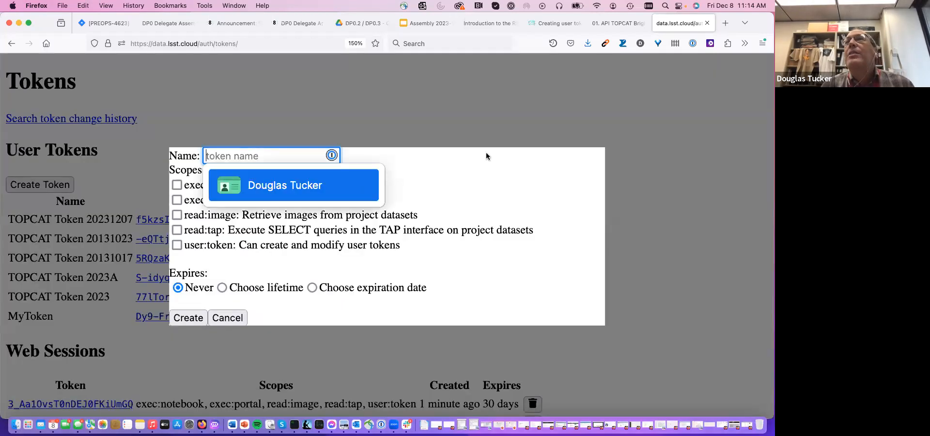
{"action": "left_click", "coordinate": [497, 189]}
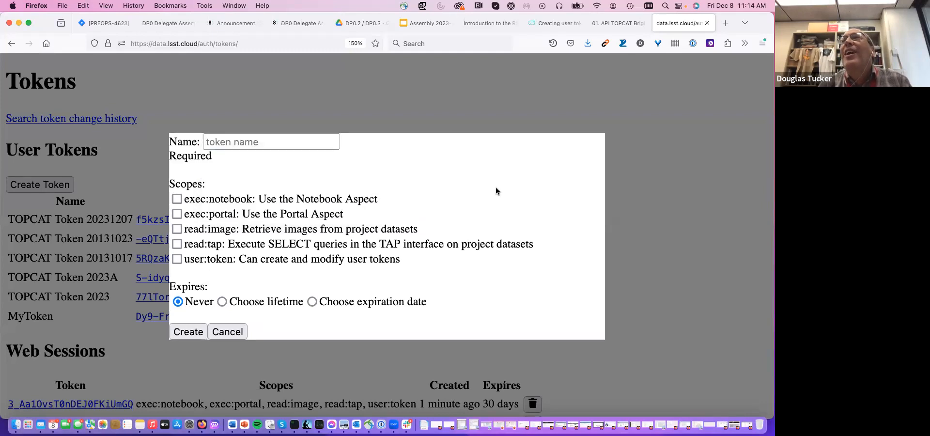
- Name the new user token TOPCAT Token 20231208
{"action": "left_click", "coordinate": [244, 144]}
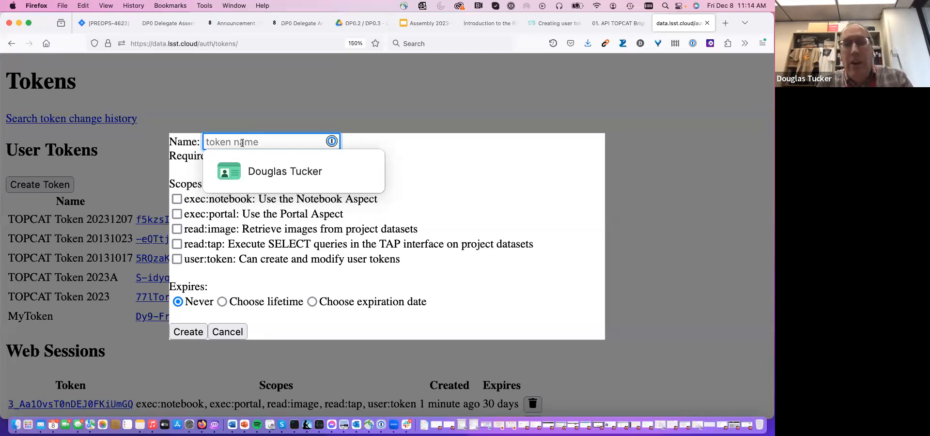
{"action": "type", "text": "TOPCAT"}
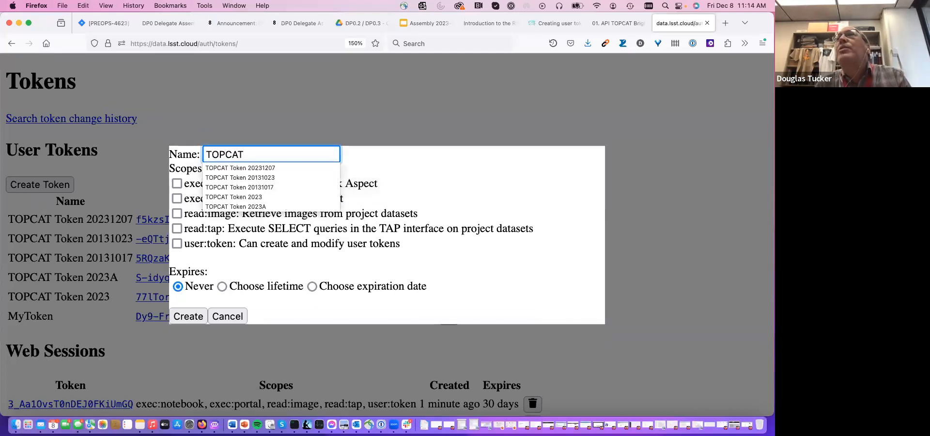
{"action": "type", "text": " Token"}
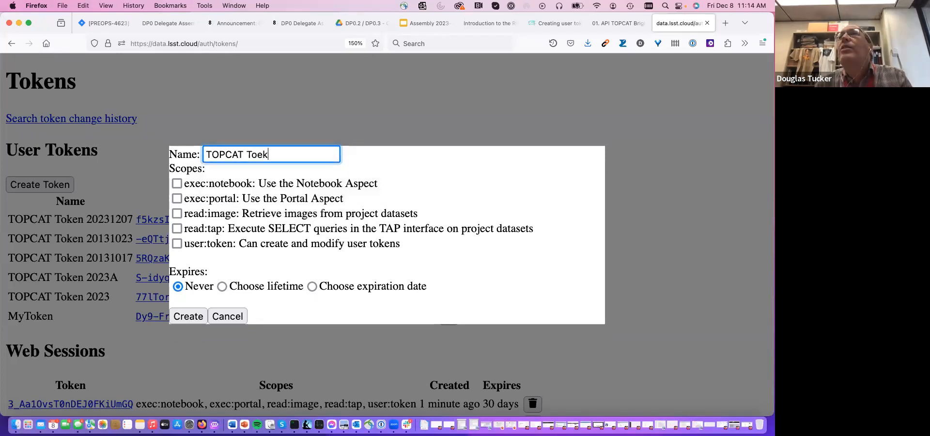
{"action": "type", "text": " 20"}
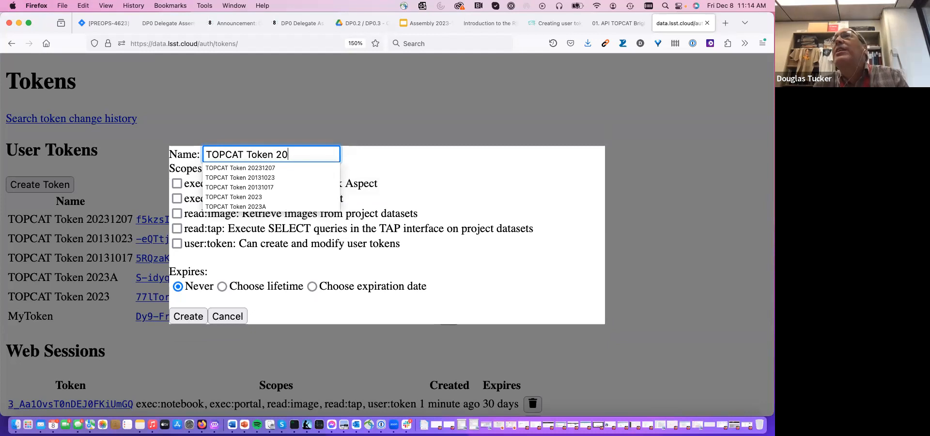
{"action": "type", "text": "23"}
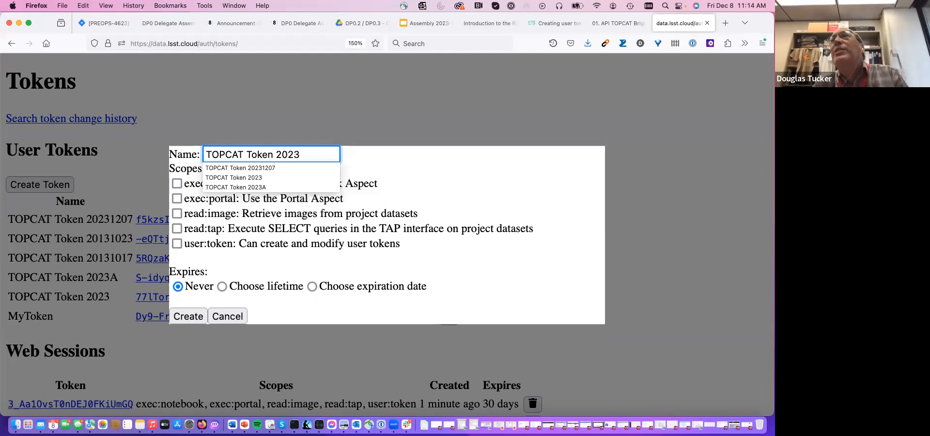
{"action": "type", "text": "12"}
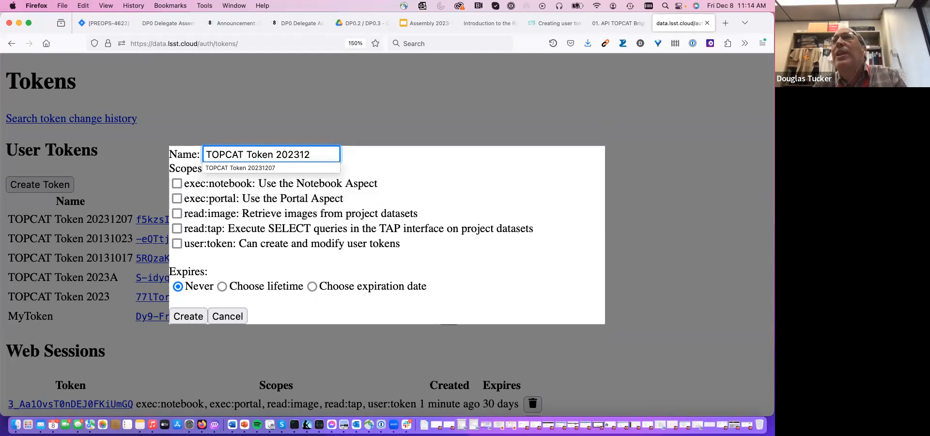
{"action": "type", "text": "08"}
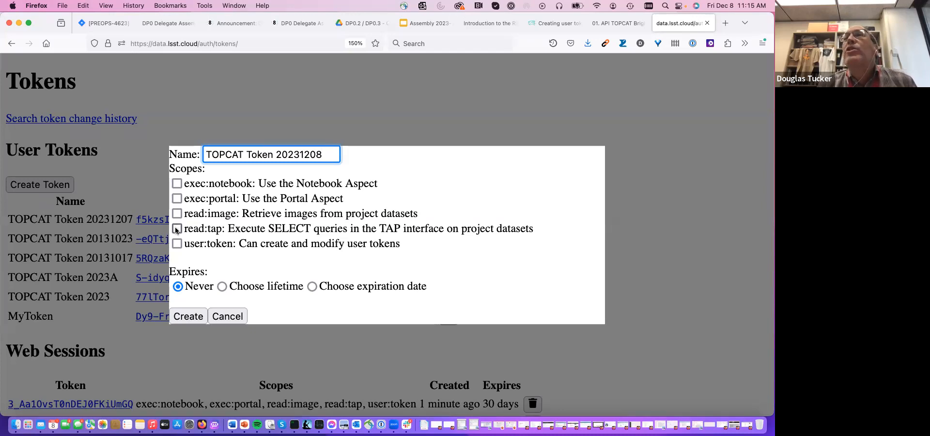
- Grant the token the read:tap scope and create it with the expiration kept at Never
{"action": "triple_click", "coordinate": [212, 232]}
{"action": "left_click", "coordinate": [177, 229]}
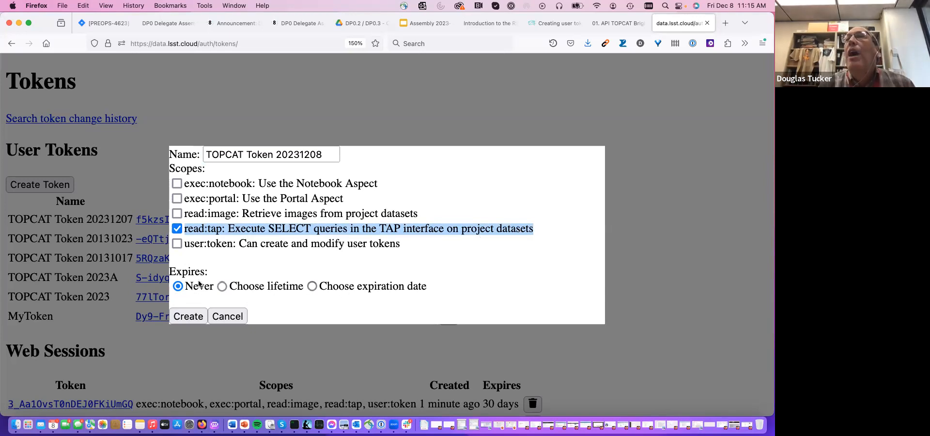
{"action": "left_click", "coordinate": [192, 318]}
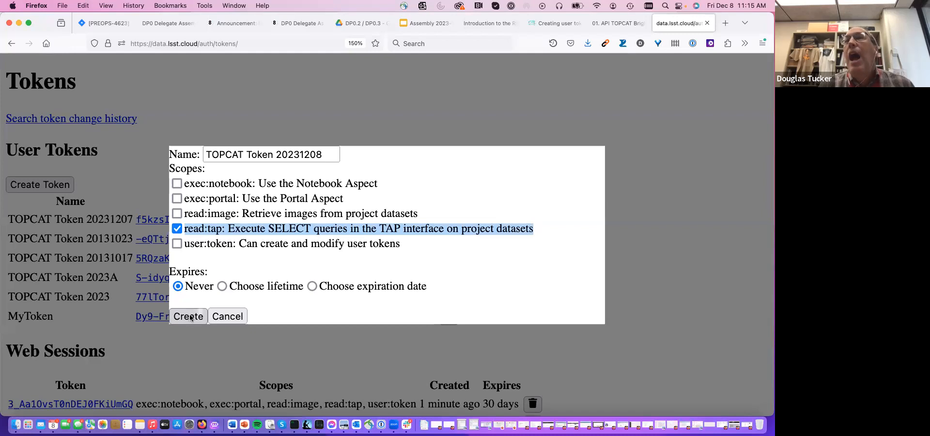
{"action": "left_click", "coordinate": [189, 317]}
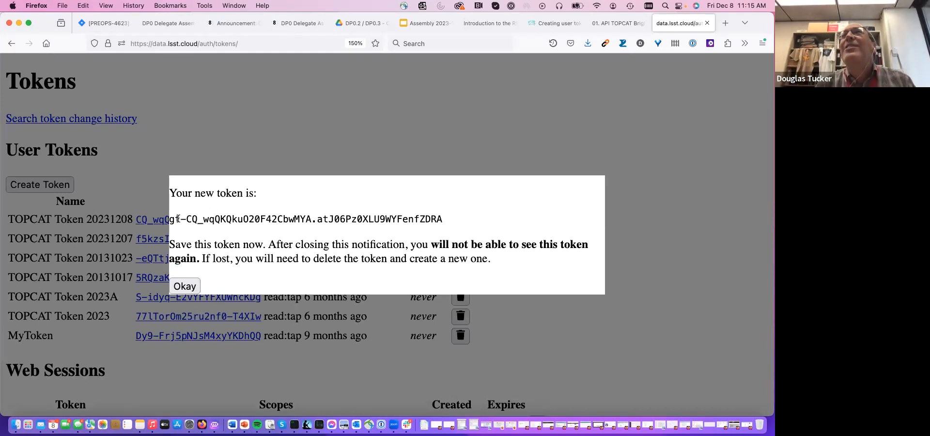
- Arrange the browser beside the iTerm2 terminal, paste a copy of the new token at the prompt, and cancel that line without running it
{"action": "left_click_drag", "start_coordinate": [46, 24], "coordinate": [388, 19]}
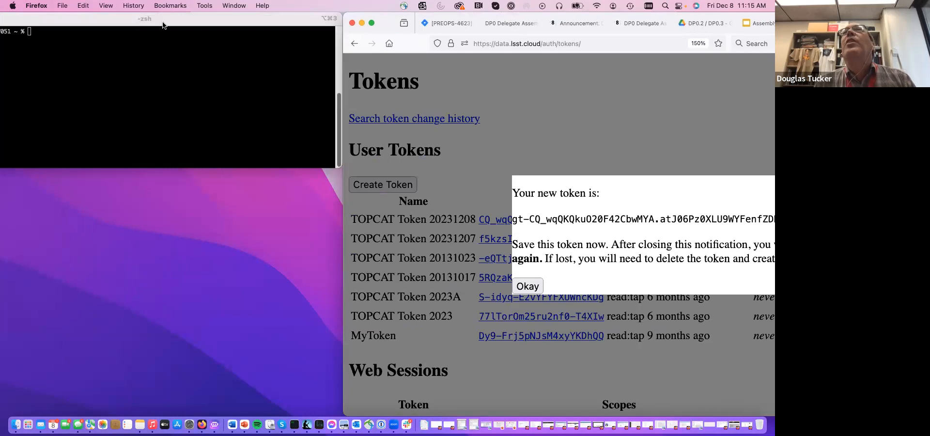
{"action": "left_click_drag", "start_coordinate": [162, 25], "coordinate": [212, 13]}
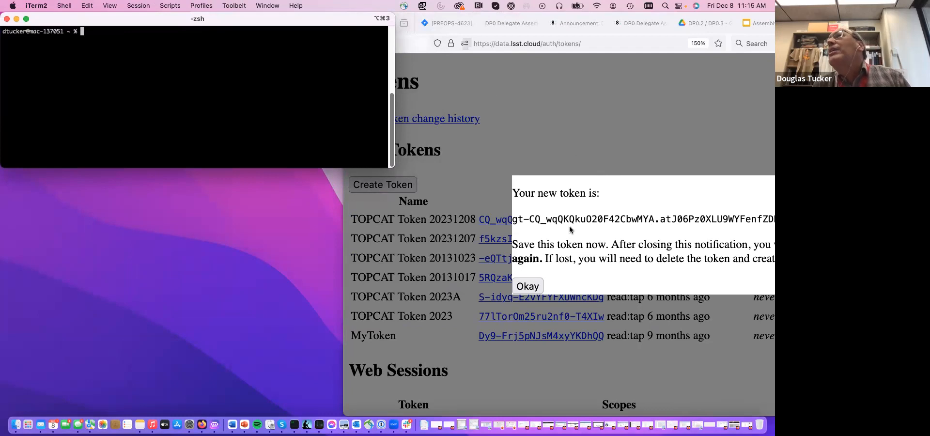
{"action": "left_click", "coordinate": [463, 90]}
{"action": "left_click_drag", "start_coordinate": [382, 26], "coordinate": [76, 164]}
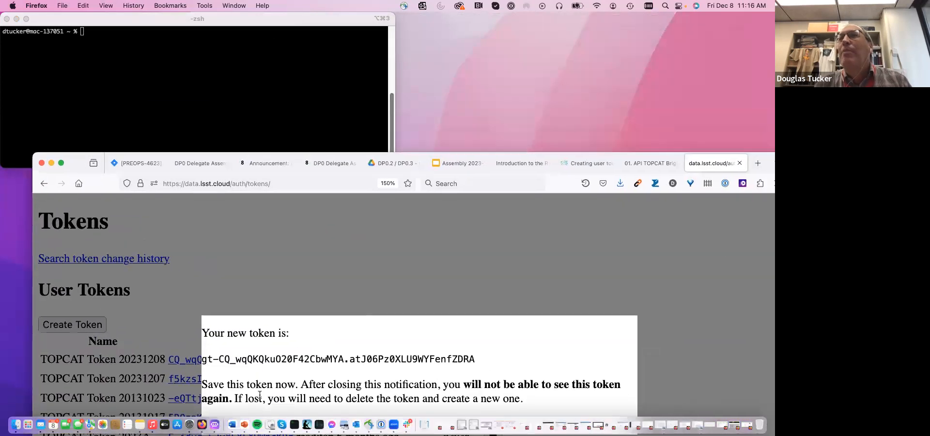
{"action": "triple_click", "coordinate": [247, 360]}
{"action": "key", "text": "super+c"}
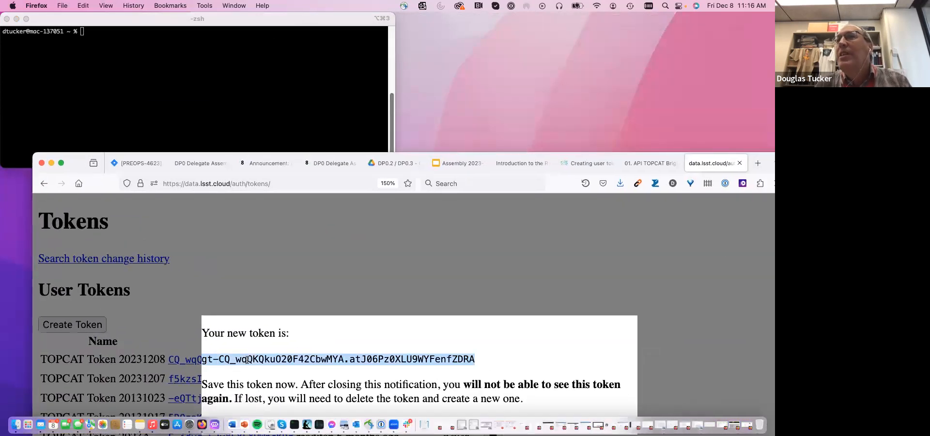
{"action": "left_click", "coordinate": [150, 83]}
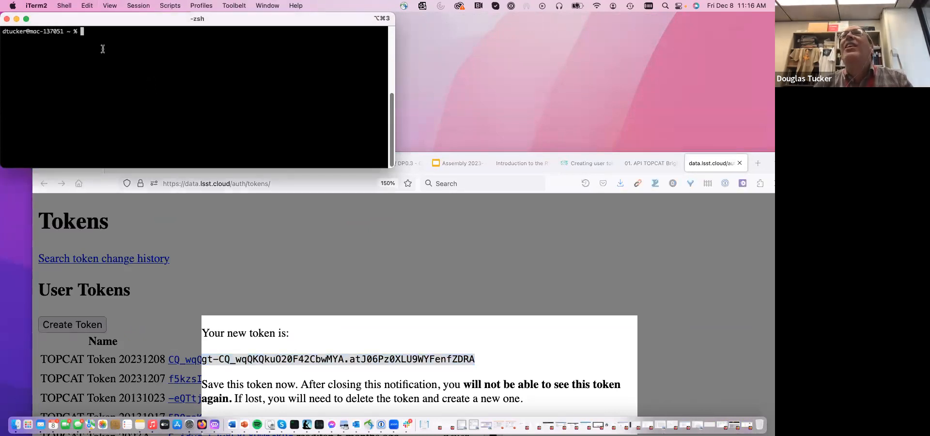
{"action": "key", "text": "super+v"}
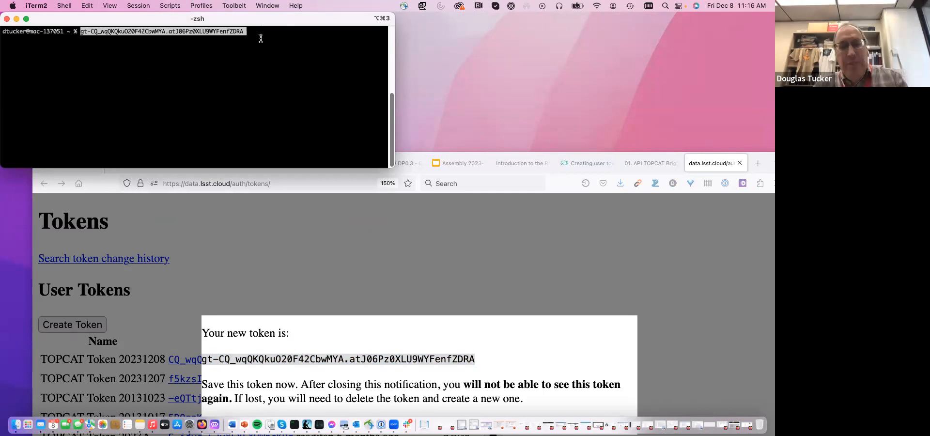
{"action": "key", "text": "ctrl+c"}
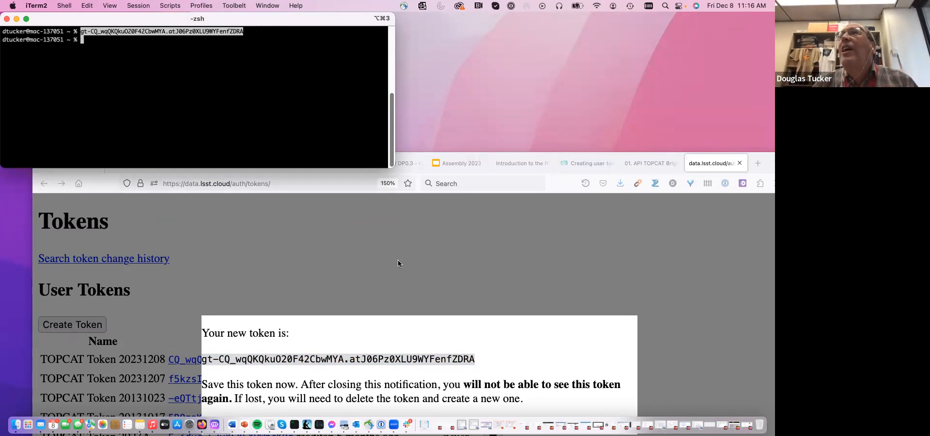
- Bring the browser window back over the terminal and close the new-token notification, staying on the Tokens page
{"action": "left_click", "coordinate": [134, 217]}
{"action": "left_click_drag", "start_coordinate": [77, 159], "coordinate": [28, 16]}
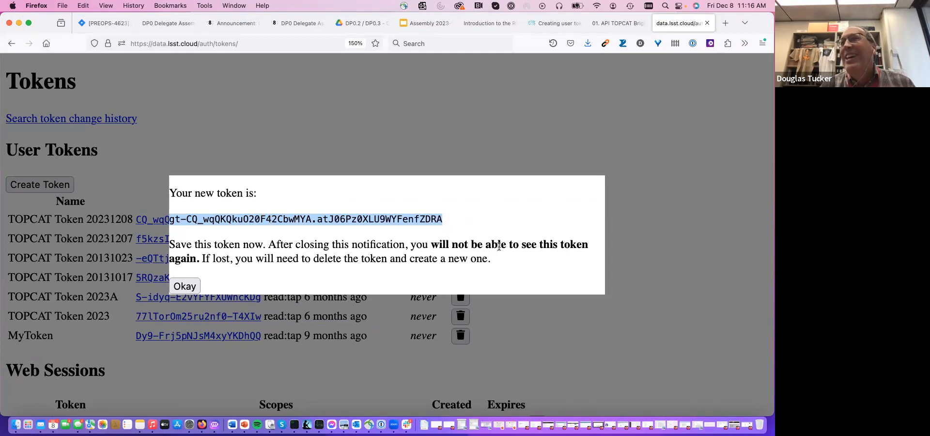
{"action": "left_click", "coordinate": [186, 287]}
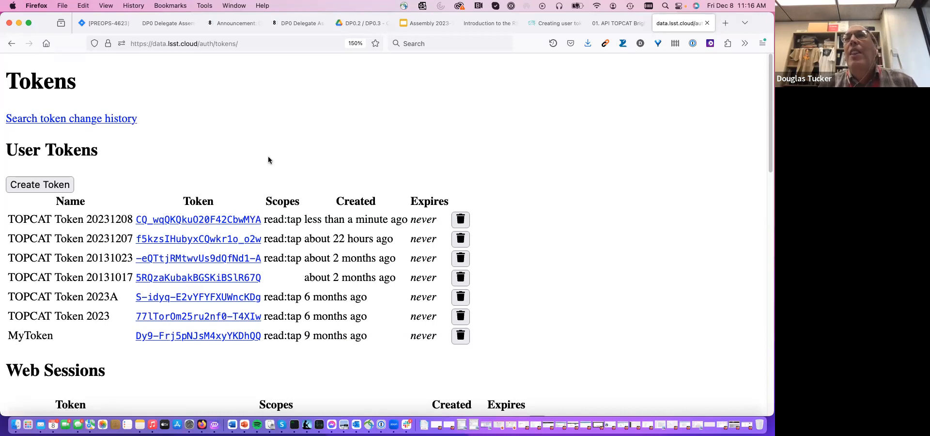
{"action": "left_click", "coordinate": [622, 26]}
{"action": "left_click", "coordinate": [686, 26]}
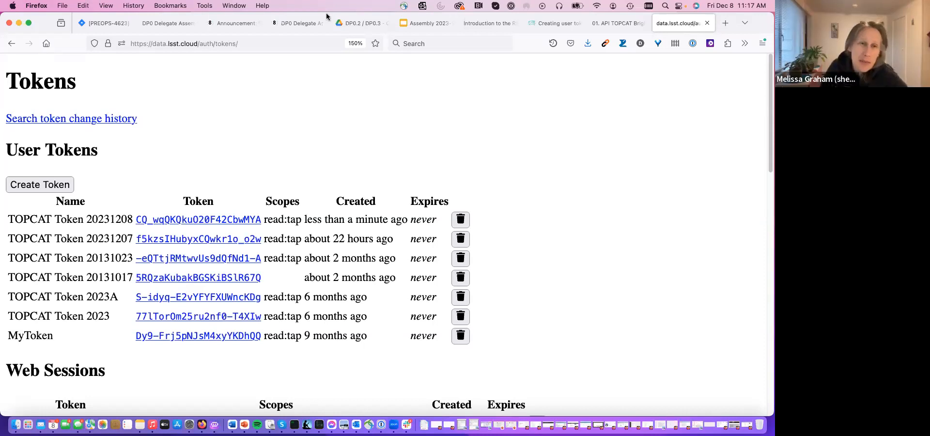
- Delete TOPCAT Token 20231208 from the user tokens and return the browser window to its place over the terminal
{"action": "left_click_drag", "start_coordinate": [49, 19], "coordinate": [292, 15]}
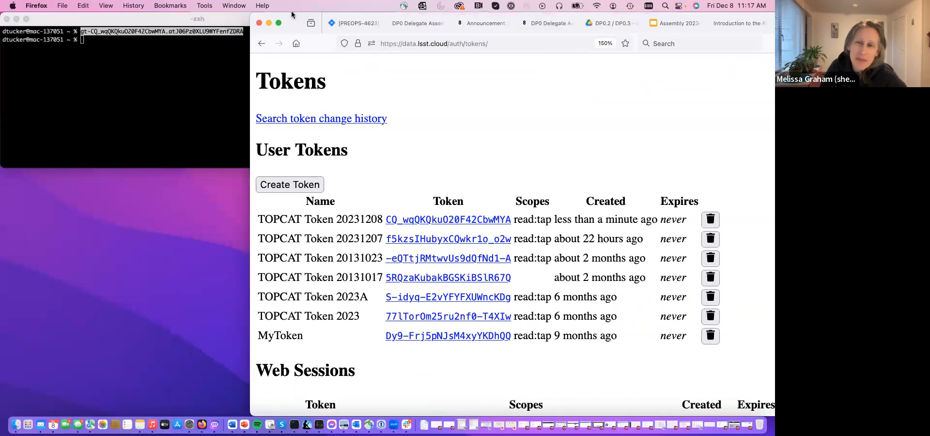
{"action": "left_click", "coordinate": [174, 91]}
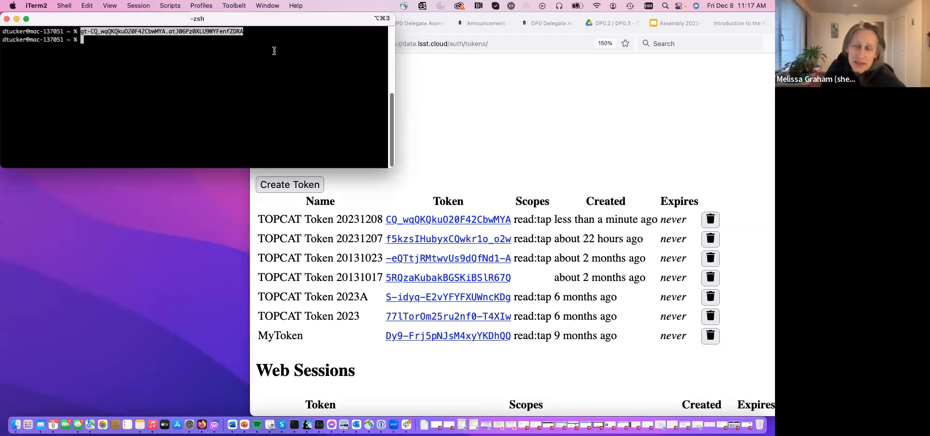
{"action": "left_click", "coordinate": [711, 220]}
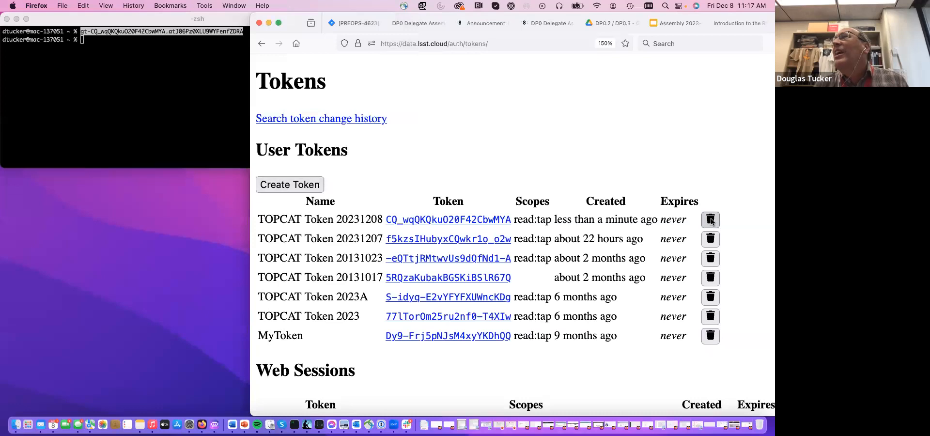
{"action": "left_click", "coordinate": [711, 220]}
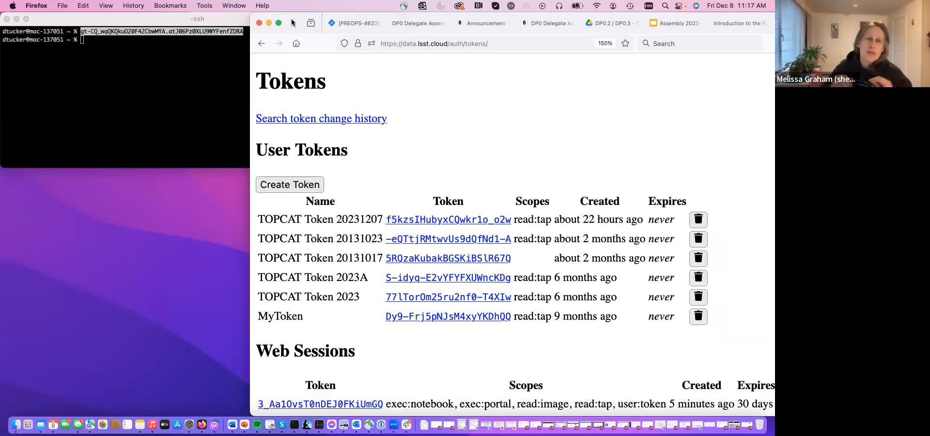
{"action": "left_click_drag", "start_coordinate": [293, 23], "coordinate": [34, 6]}
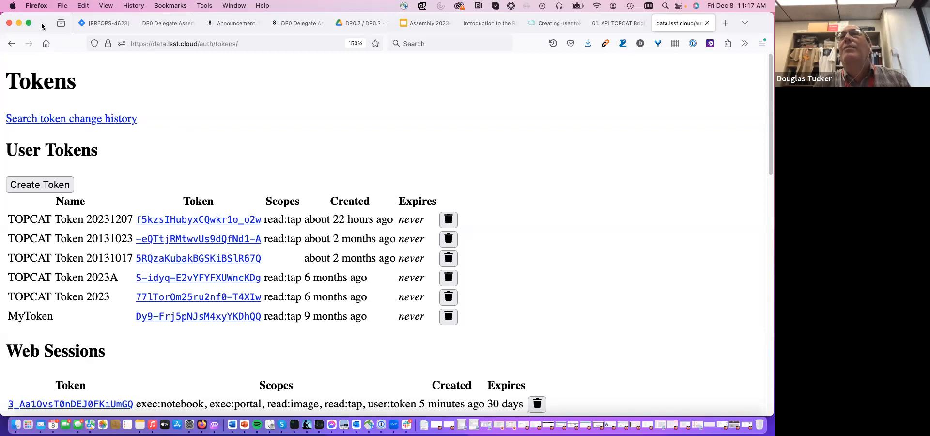
{"action": "left_click_drag", "start_coordinate": [49, 23], "coordinate": [51, 24]}
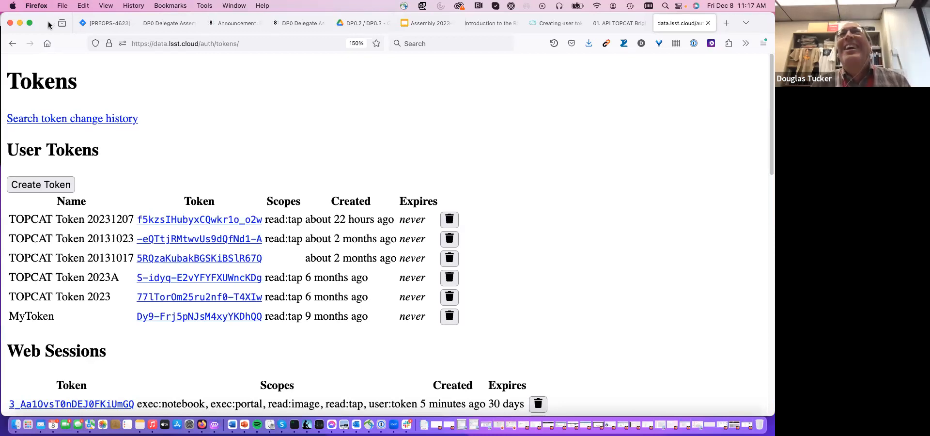
{"action": "mouse_move", "coordinate": [48, 24]}
{"action": "left_mouse_down"}
{"action": "mouse_move", "coordinate": [34, 23]}
{"action": "mouse_move", "coordinate": [46, 17]}
{"action": "left_mouse_up"}
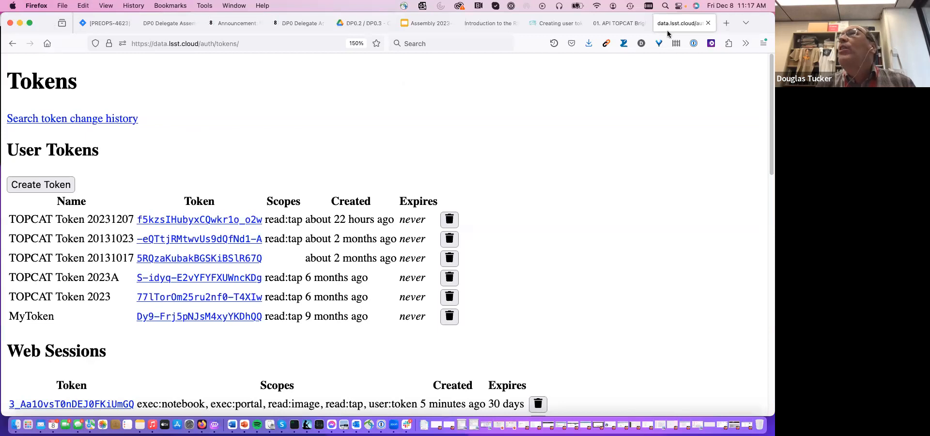
- Review the Creating user tokens guide and the Get started with TOPCAT steps on starting TOPCAT, opening a TAP query and filling in the TAP URL
{"action": "left_click", "coordinate": [614, 23]}
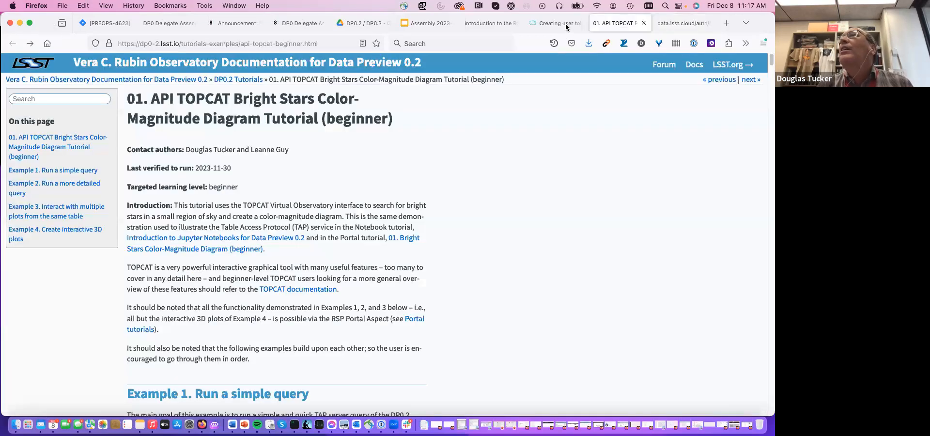
{"action": "left_click", "coordinate": [565, 24]}
{"action": "scroll", "coordinate": [495, 219], "scroll_direction": "down", "scroll_amount": 1}
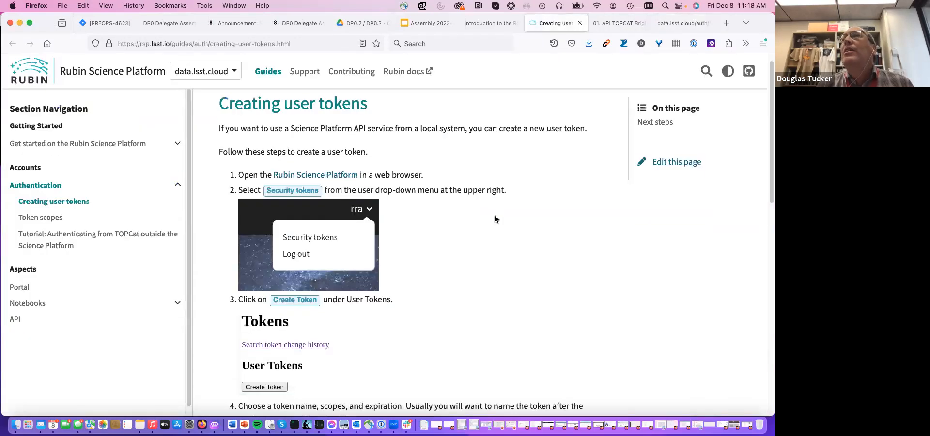
{"action": "scroll", "coordinate": [495, 219], "scroll_direction": "down", "scroll_amount": 2}
{"action": "left_click", "coordinate": [482, 23]}
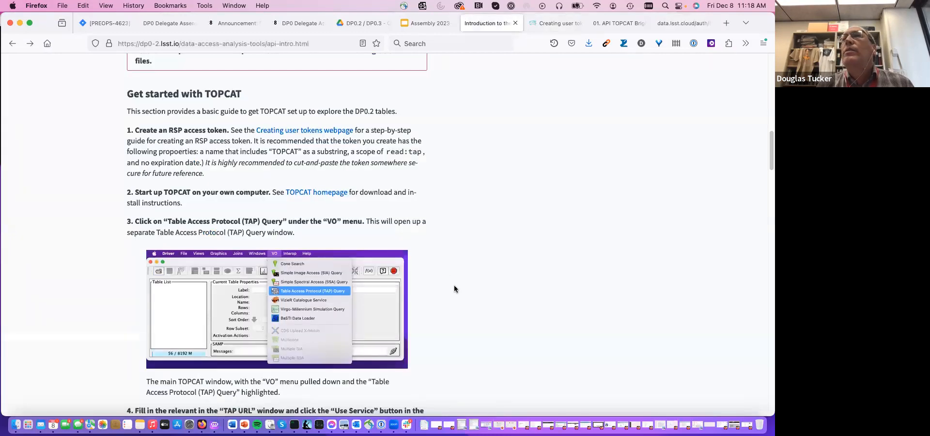
{"action": "scroll", "coordinate": [454, 289], "scroll_direction": "down", "scroll_amount": 7}
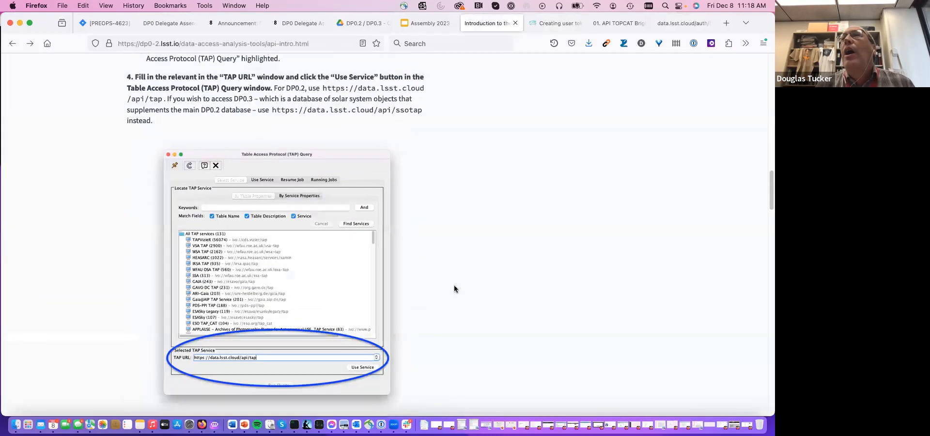
{"action": "scroll", "coordinate": [454, 289], "scroll_direction": "up", "scroll_amount": 5}
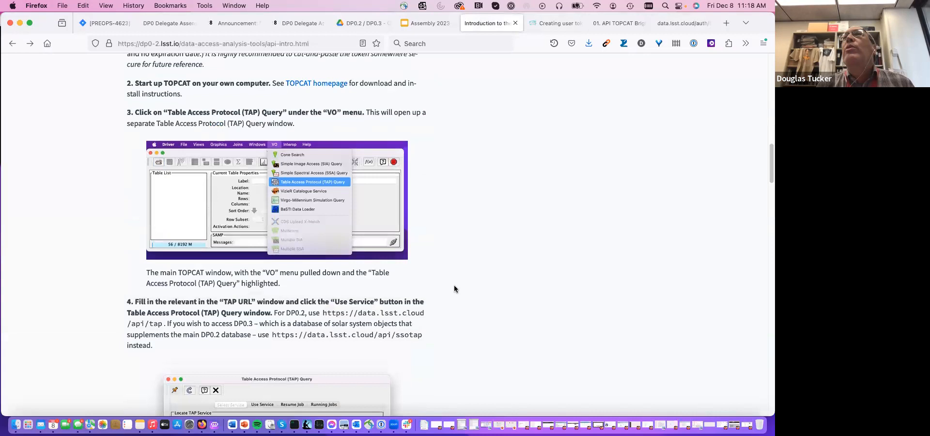
{"action": "scroll", "coordinate": [454, 286], "scroll_direction": "up", "scroll_amount": 2}
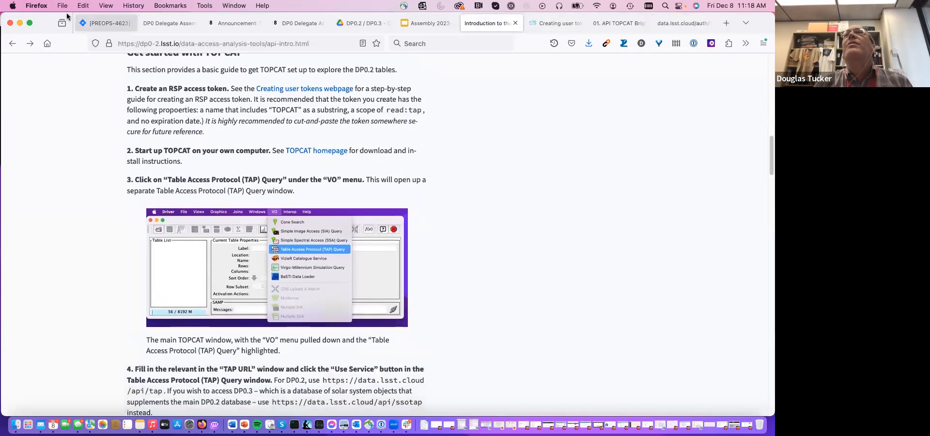
- Arrange the browser beside the iTerm2 terminal and clear the terminal screen with the clear command
{"action": "left_click_drag", "start_coordinate": [68, 12], "coordinate": [400, 9]}
{"action": "left_click", "coordinate": [260, 82]}
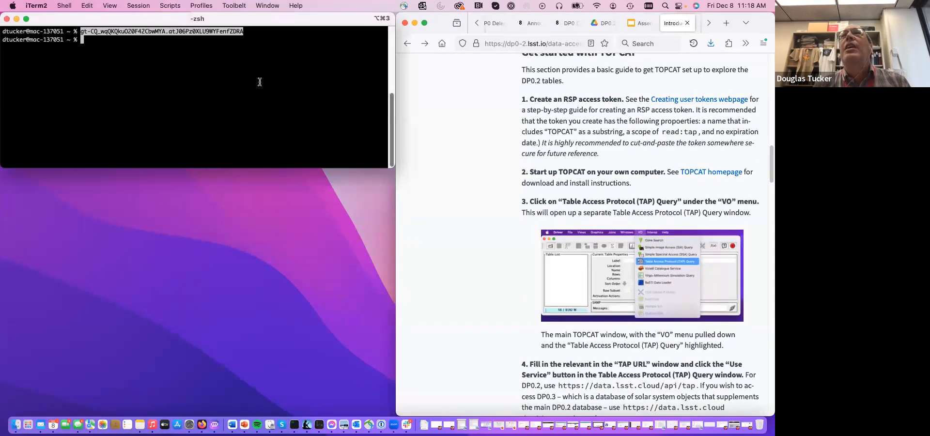
{"action": "type", "text": "cle"}
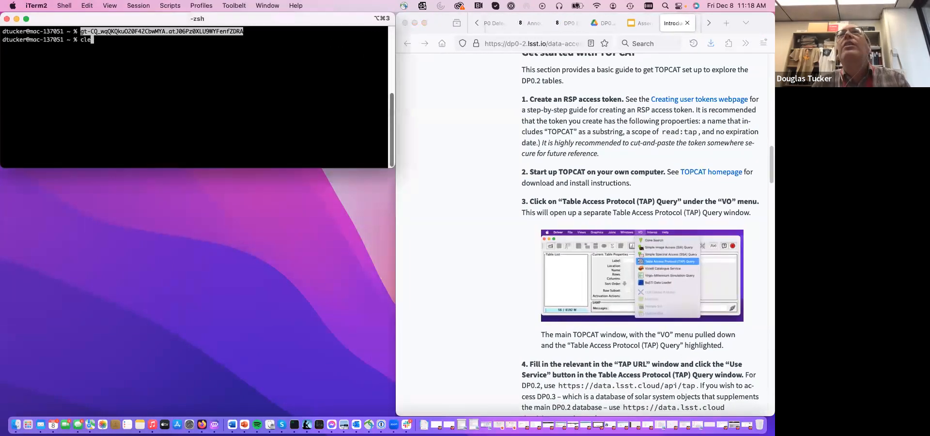
{"action": "type", "text": "ar"}
{"action": "key", "text": "Return"}
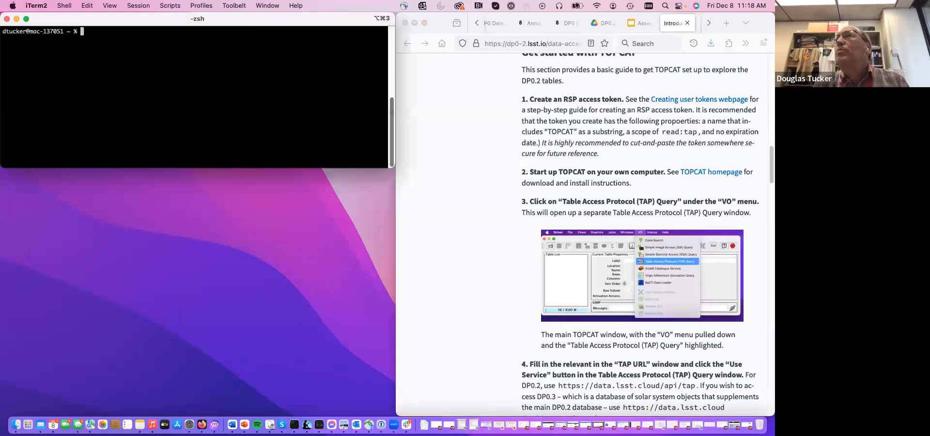
{"action": "type", "text": "clear"}
- Launch TOPCAT in the background with java15 -jar Software/TOPCAT/latest/topcat-full.jar & and place its window over the terminal
{"action": "key", "text": "Up"}
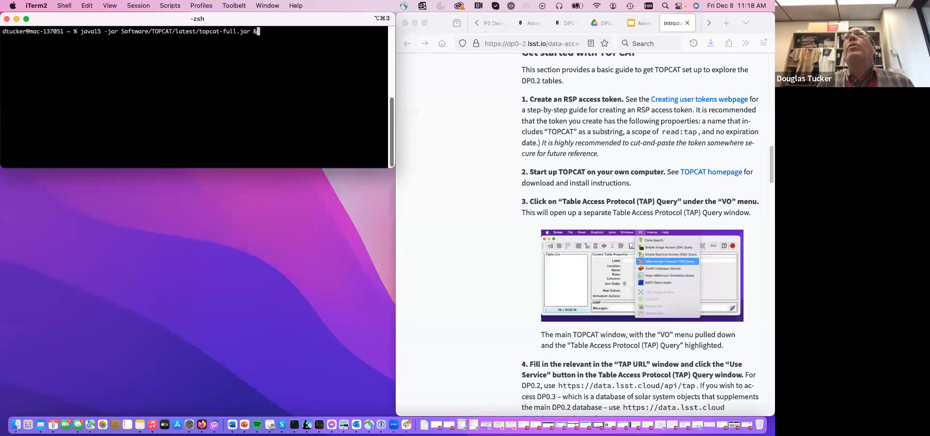
{"action": "key", "text": "Return"}
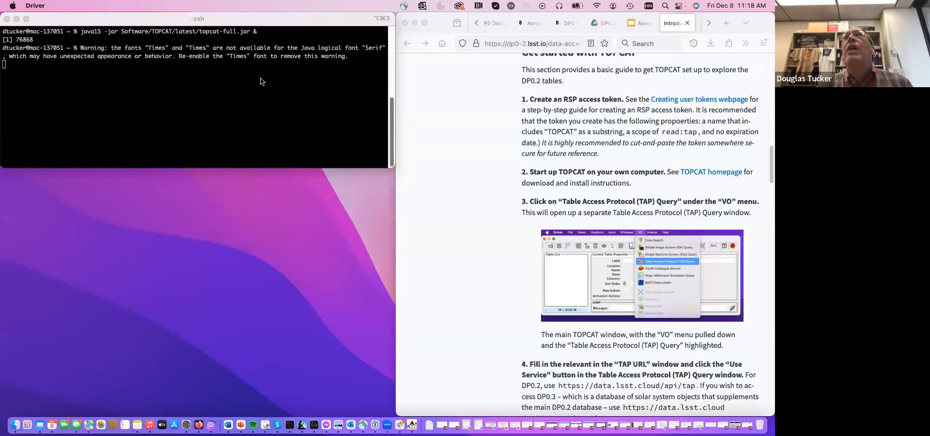
{"action": "left_click_drag", "start_coordinate": [63, 303], "coordinate": [109, 16]}
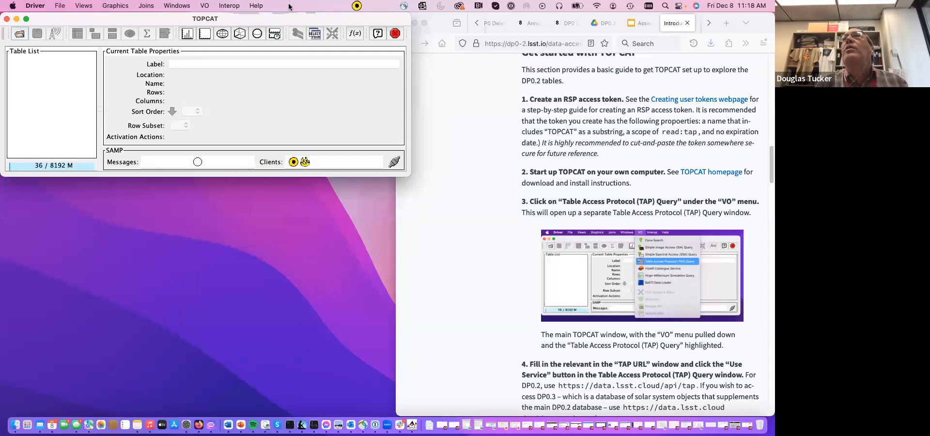
- Open a Table Access Protocol (TAP) Query window in TOPCAT and place it over the main window, beside the guide
{"action": "left_click", "coordinate": [207, 6]}
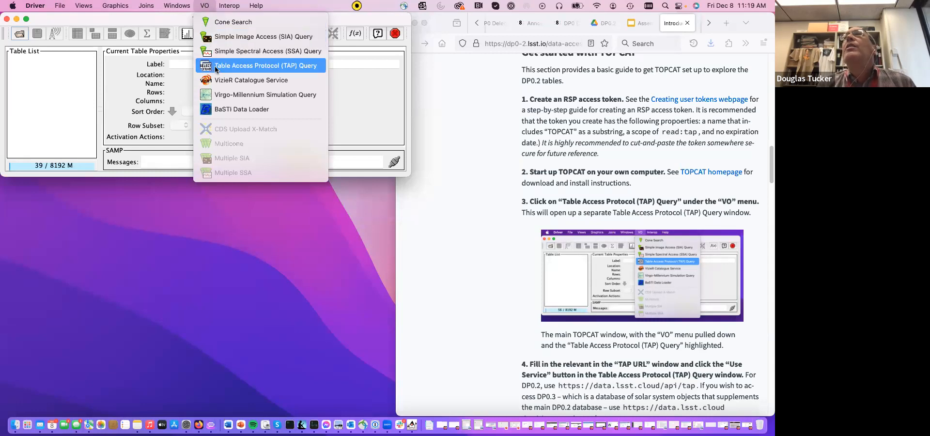
{"action": "left_click", "coordinate": [278, 67]}
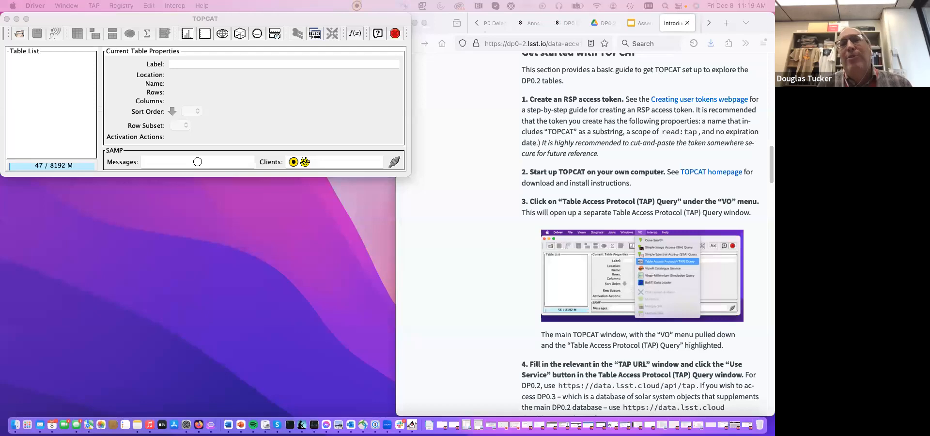
{"action": "left_click_drag", "start_coordinate": [103, 302], "coordinate": [104, 14]}
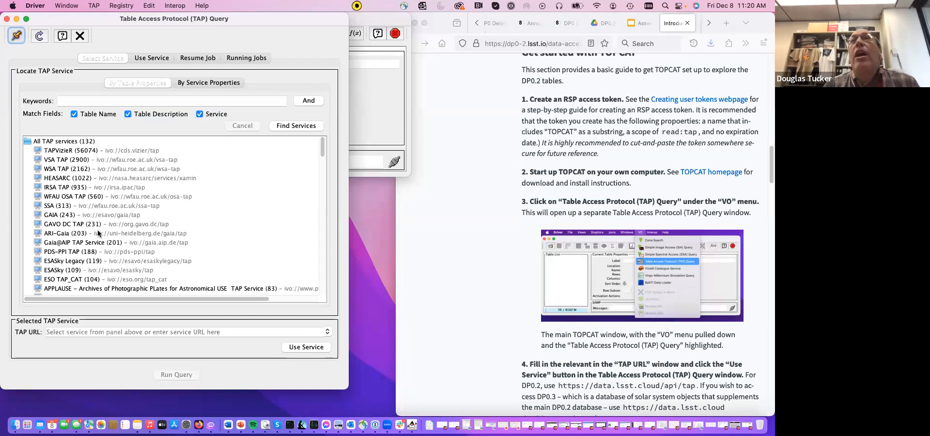
- Look through the list of available TAP services in the query window and return to its beginning
{"action": "scroll", "coordinate": [73, 194], "scroll_direction": "down", "scroll_amount": 2}
{"action": "scroll", "coordinate": [75, 203], "scroll_direction": "up", "scroll_amount": 2}
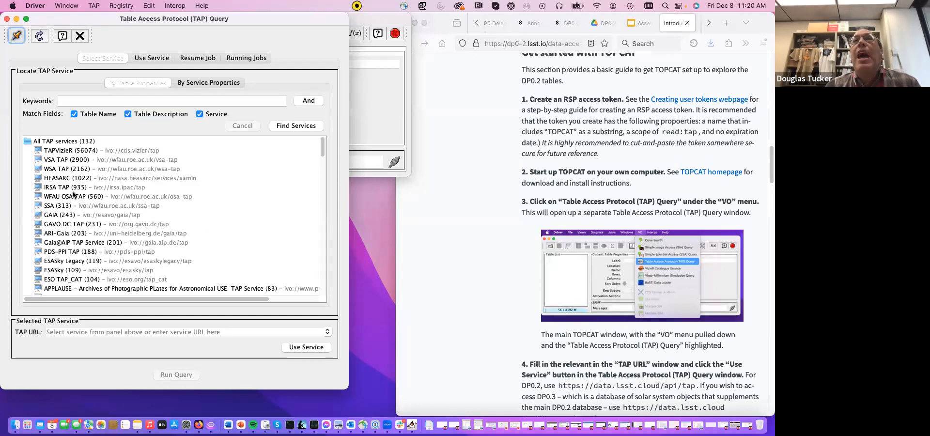
{"action": "scroll", "coordinate": [78, 215], "scroll_direction": "down", "scroll_amount": 2}
{"action": "scroll", "coordinate": [77, 216], "scroll_direction": "down", "scroll_amount": 10}
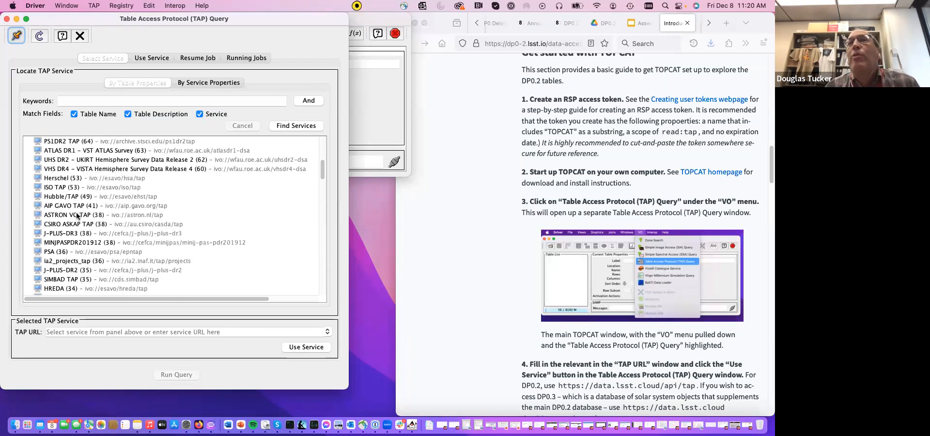
{"action": "scroll", "coordinate": [78, 215], "scroll_direction": "down", "scroll_amount": 10}
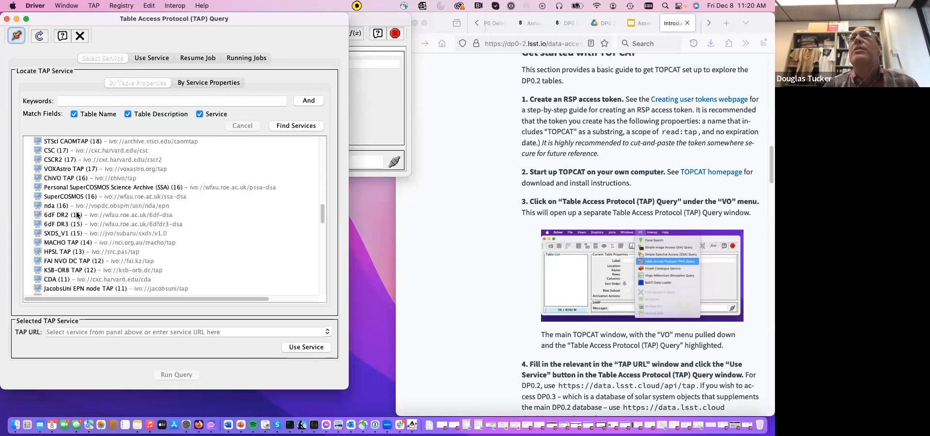
{"action": "scroll", "coordinate": [77, 215], "scroll_direction": "down", "scroll_amount": 3}
{"action": "scroll", "coordinate": [76, 215], "scroll_direction": "down", "scroll_amount": 3}
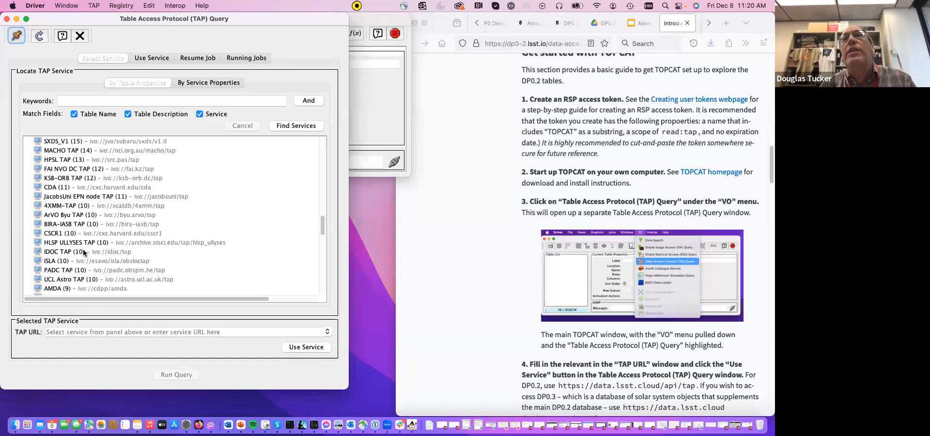
{"action": "scroll", "coordinate": [84, 251], "scroll_direction": "up", "scroll_amount": 10}
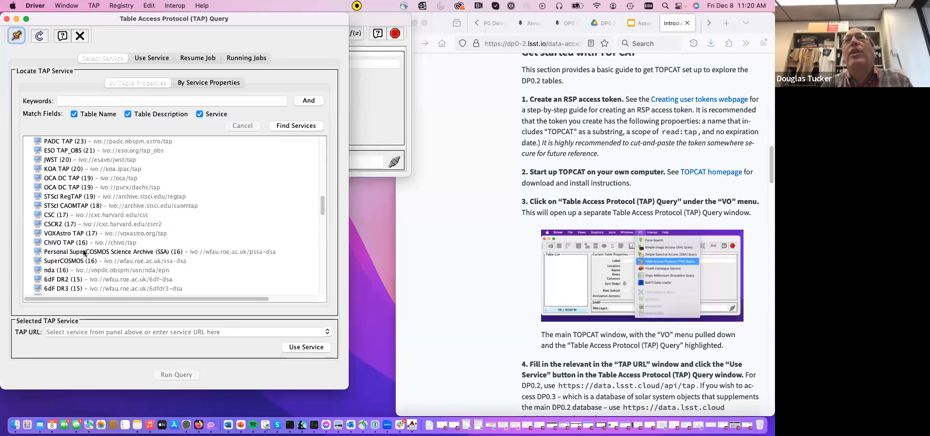
{"action": "scroll", "coordinate": [84, 251], "scroll_direction": "up", "scroll_amount": 15}
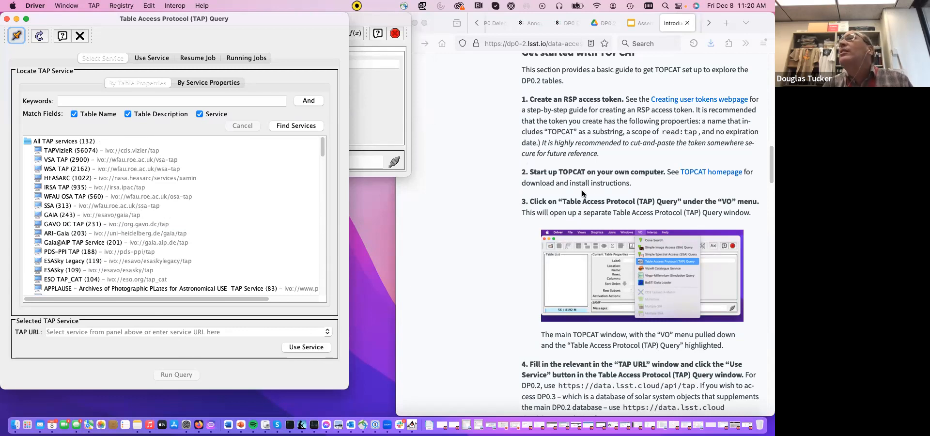
{"action": "left_click", "coordinate": [608, 199]}
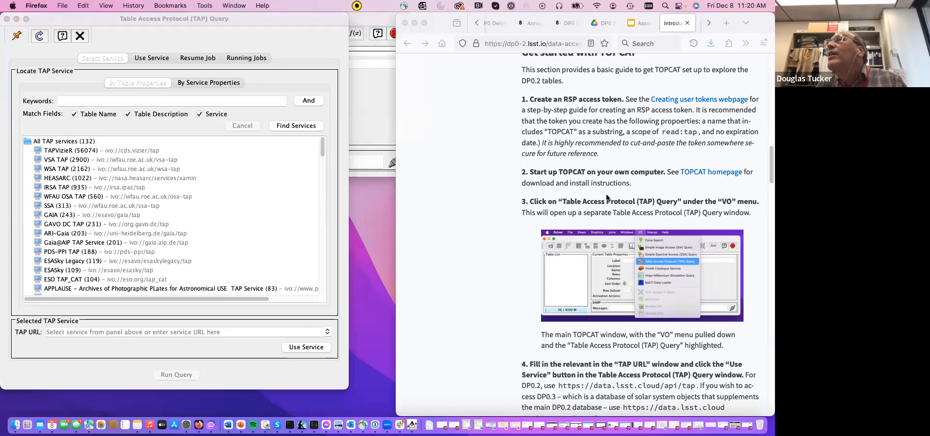
{"action": "scroll", "coordinate": [612, 198], "scroll_direction": "down", "scroll_amount": 2}
{"action": "scroll", "coordinate": [613, 199], "scroll_direction": "down", "scroll_amount": 1}
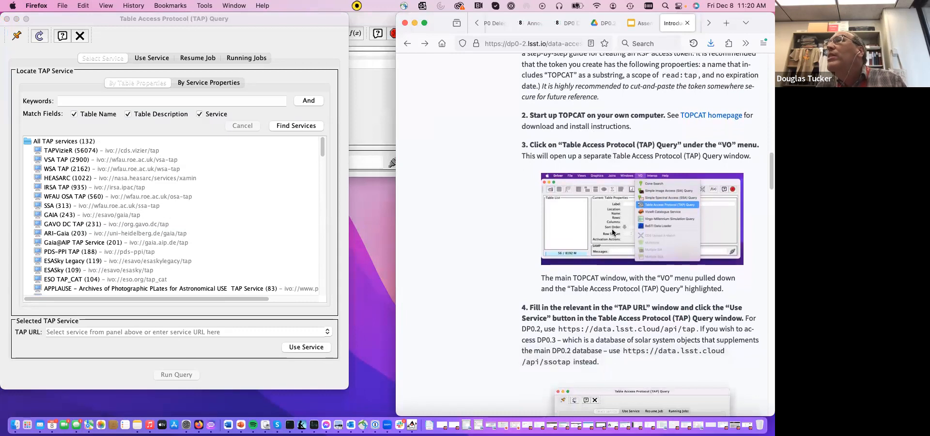
{"action": "scroll", "coordinate": [613, 213], "scroll_direction": "down", "scroll_amount": 4}
{"action": "scroll", "coordinate": [610, 231], "scroll_direction": "down", "scroll_amount": 1}
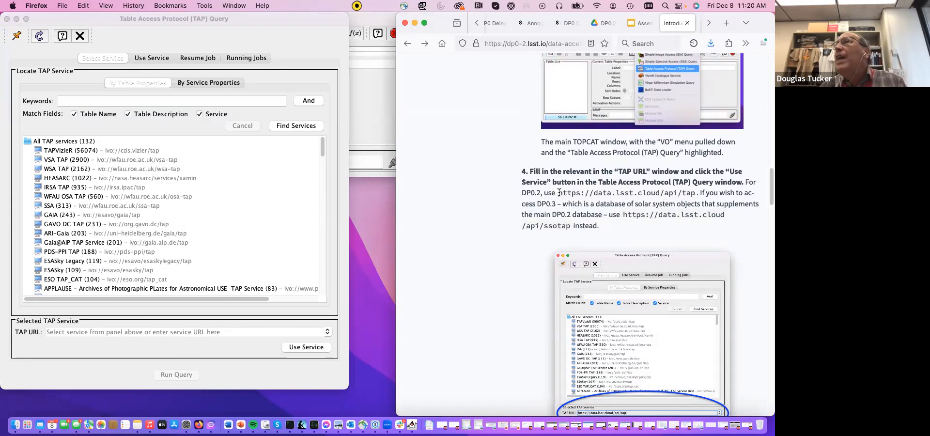
{"action": "left_click_drag", "start_coordinate": [559, 193], "coordinate": [694, 189]}
{"action": "key", "text": "super+c"}
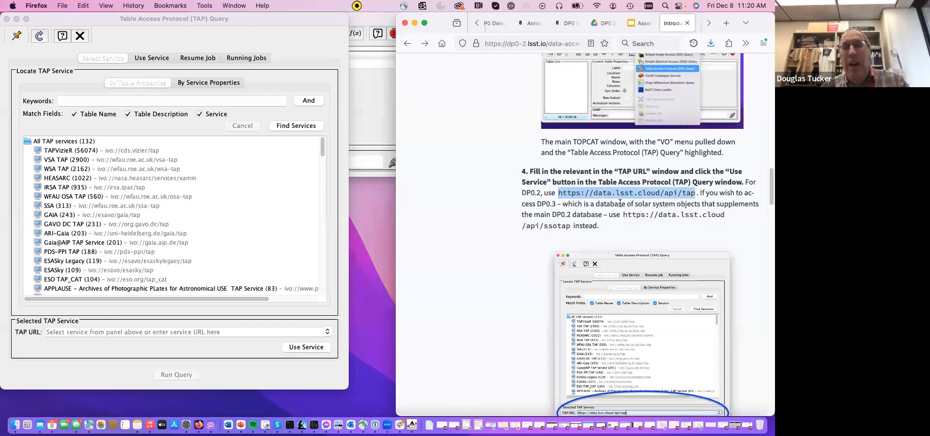
{"action": "left_click", "coordinate": [187, 332]}
{"action": "key", "text": "super+v"}
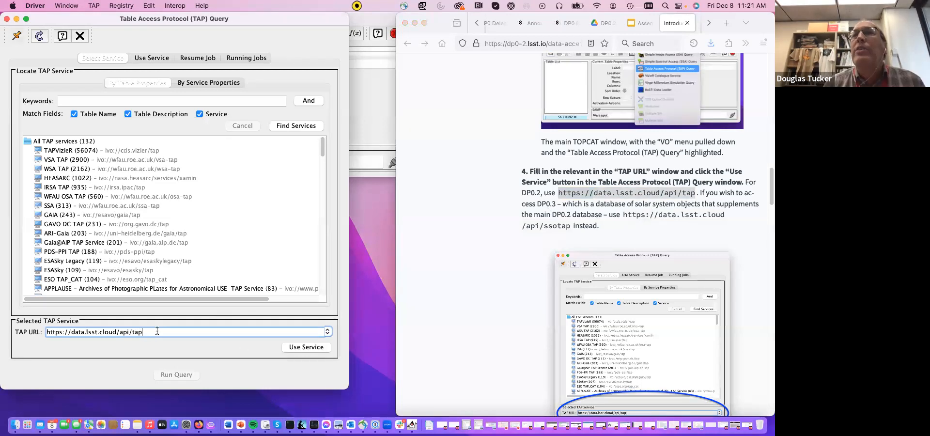
{"action": "left_click", "coordinate": [316, 347]}
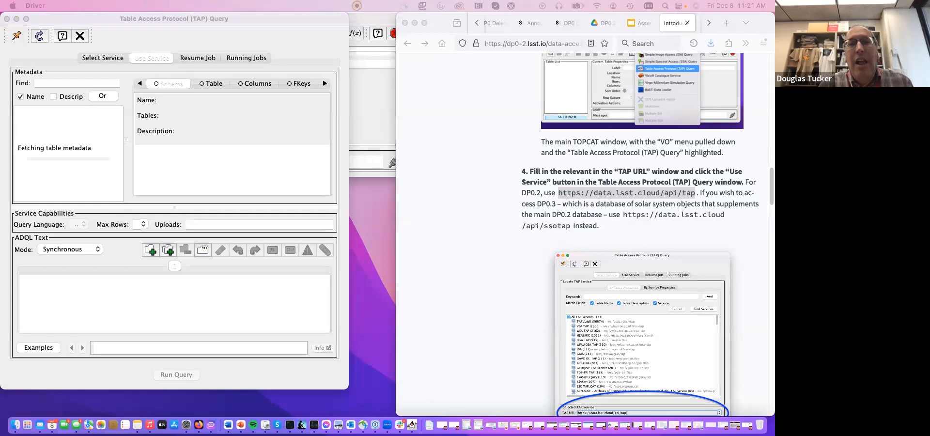
- Place the Authentication dialog over the query window and fill in its user as x-oauth-basic, copied from step 5 of the guide
{"action": "left_click_drag", "start_coordinate": [223, 298], "coordinate": [253, 122]}
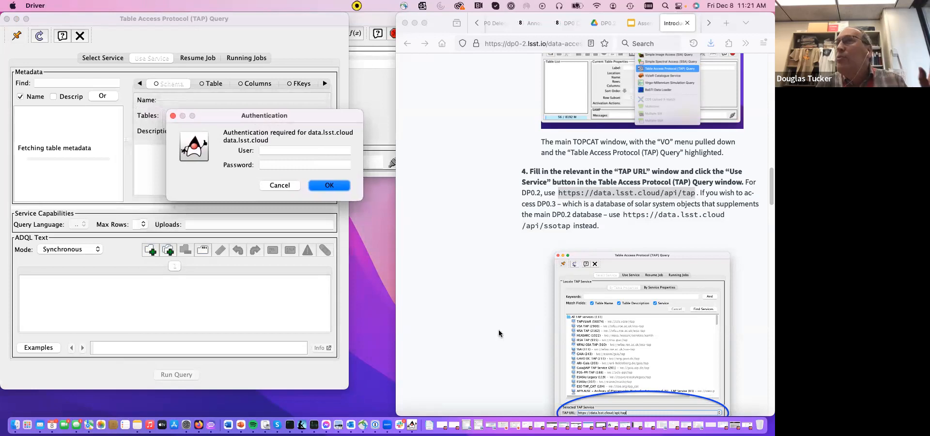
{"action": "scroll", "coordinate": [499, 334], "scroll_direction": "down", "scroll_amount": 9}
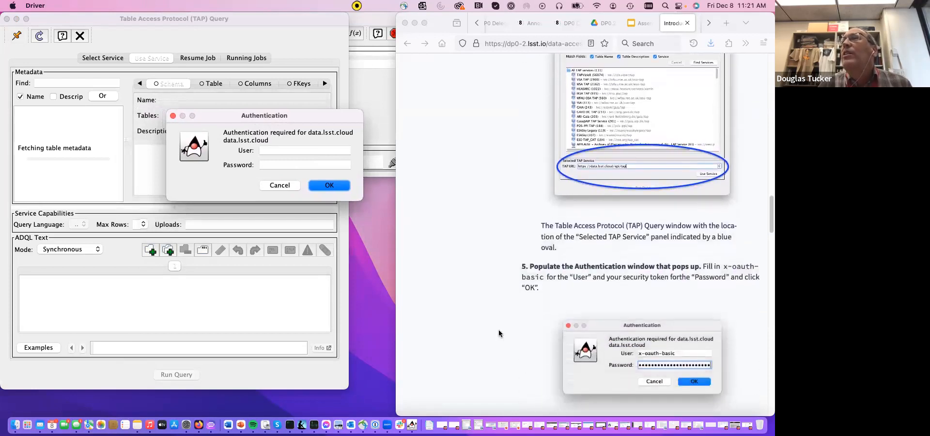
{"action": "scroll", "coordinate": [499, 333], "scroll_direction": "down", "scroll_amount": 1}
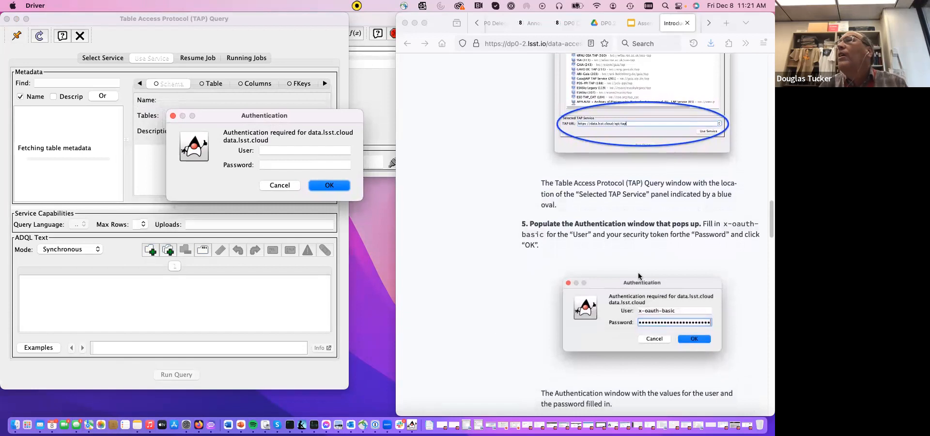
{"action": "left_click", "coordinate": [723, 227]}
{"action": "left_click_drag", "start_coordinate": [723, 224], "coordinate": [758, 225]}
{"action": "left_click_drag", "start_coordinate": [634, 238], "coordinate": [544, 237]}
{"action": "key", "text": "super+c"}
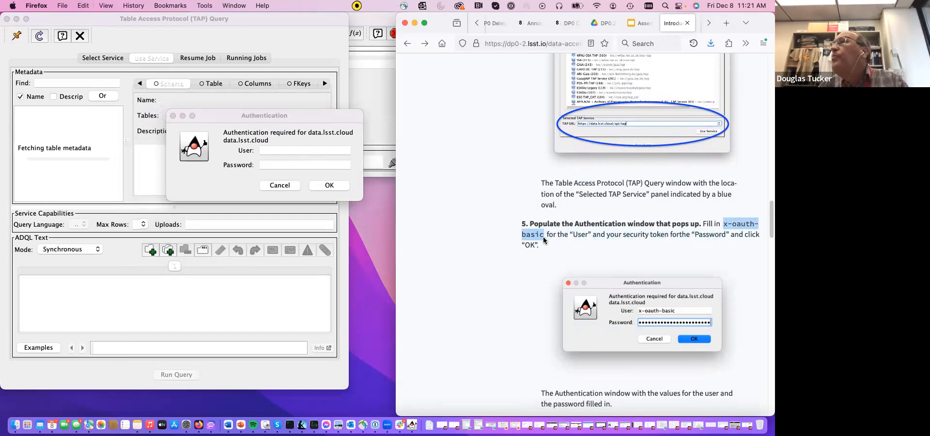
{"action": "left_click", "coordinate": [274, 150]}
{"action": "key", "text": "super+v"}
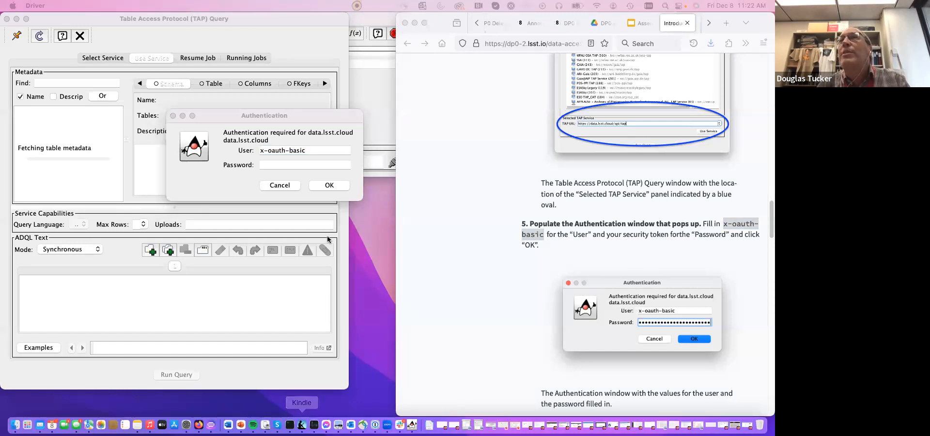
- Paste the RSP access token into the Authentication dialog's password field and submit the credentials
{"action": "left_click", "coordinate": [292, 165]}
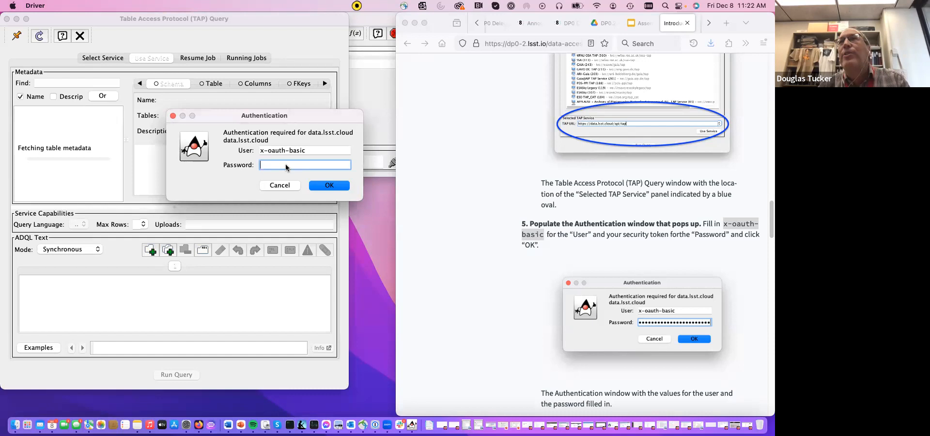
{"action": "key", "text": "super+v"}
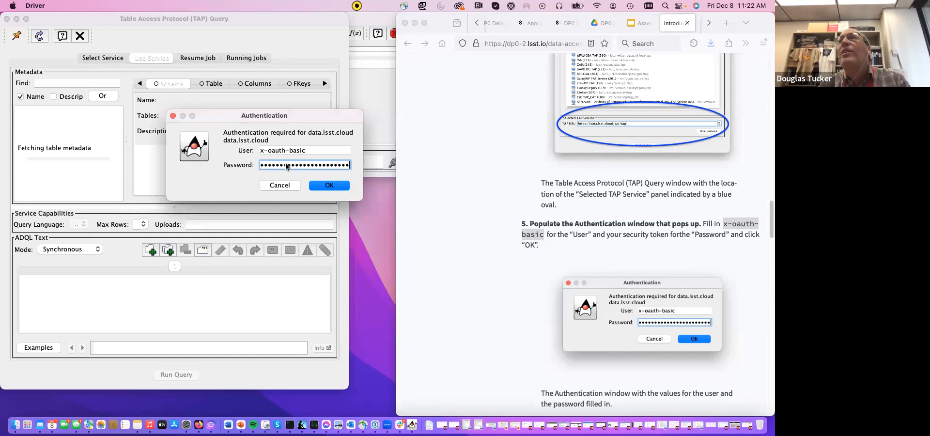
{"action": "left_click", "coordinate": [333, 186]}
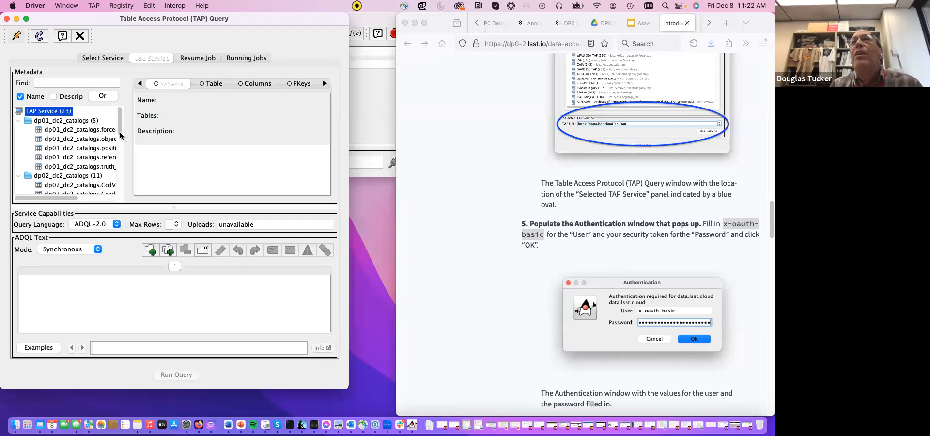
- Browse the service's schemas, widen the metadata tree to show full table names, and select the dp02_dc2_catalogs.Object table
{"action": "scroll", "coordinate": [120, 177], "scroll_direction": "down", "scroll_amount": 5}
{"action": "scroll", "coordinate": [121, 192], "scroll_direction": "down", "scroll_amount": 5}
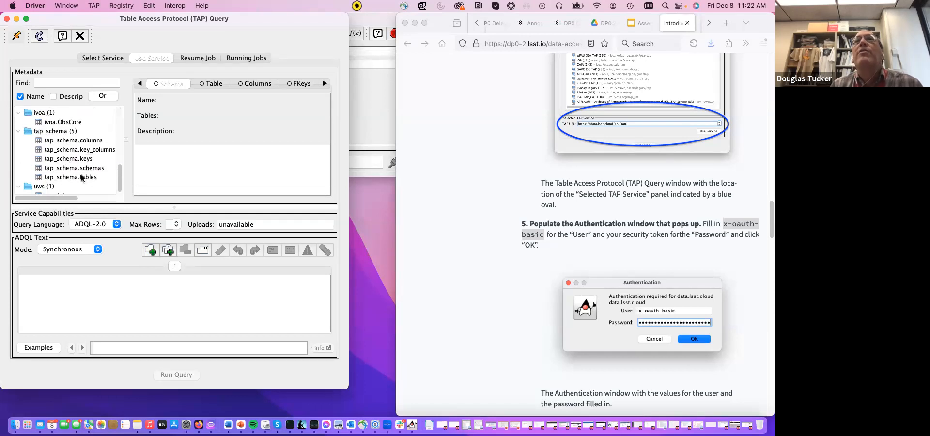
{"action": "scroll", "coordinate": [119, 177], "scroll_direction": "up", "scroll_amount": 5}
{"action": "scroll", "coordinate": [120, 118], "scroll_direction": "up", "scroll_amount": 2}
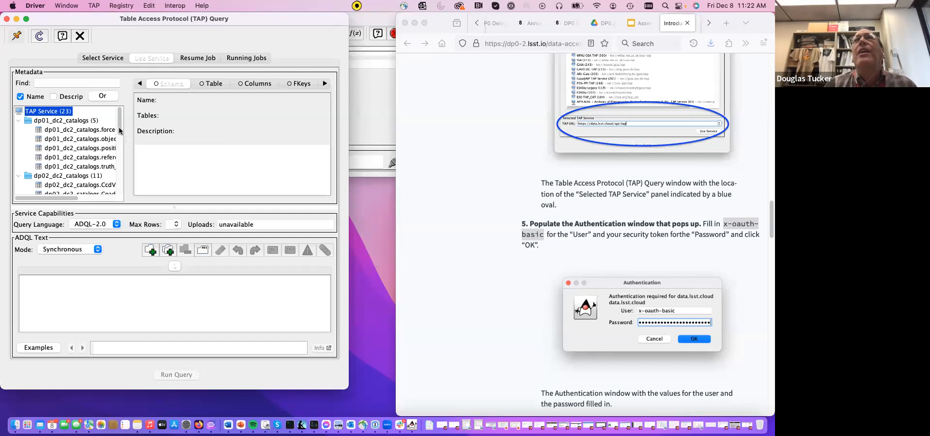
{"action": "scroll", "coordinate": [120, 135], "scroll_direction": "down", "scroll_amount": 1}
{"action": "scroll", "coordinate": [119, 135], "scroll_direction": "down", "scroll_amount": 5}
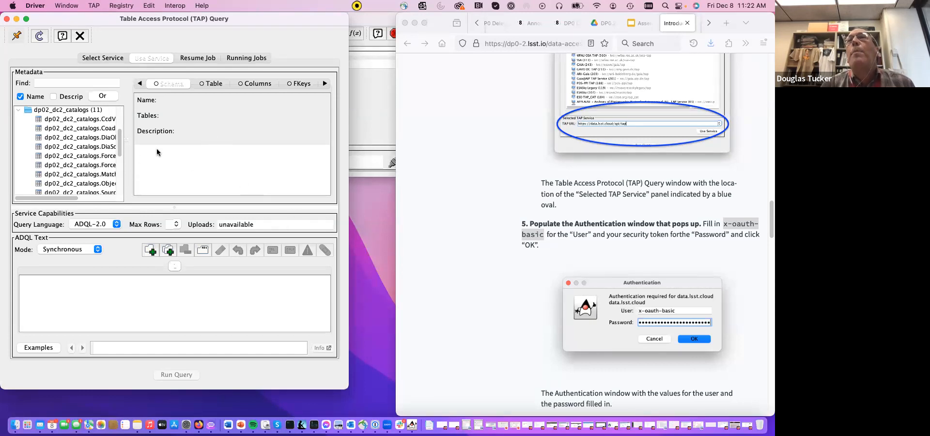
{"action": "left_click_drag", "start_coordinate": [126, 157], "coordinate": [160, 162]}
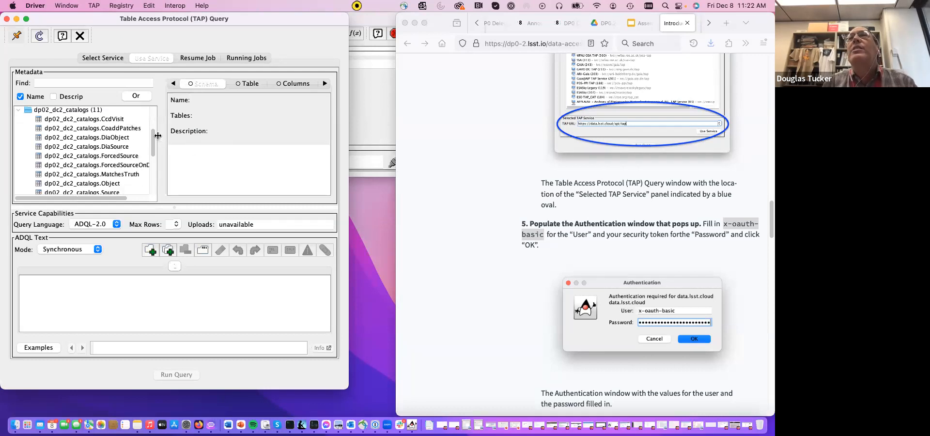
{"action": "left_click_drag", "start_coordinate": [161, 164], "coordinate": [177, 165]}
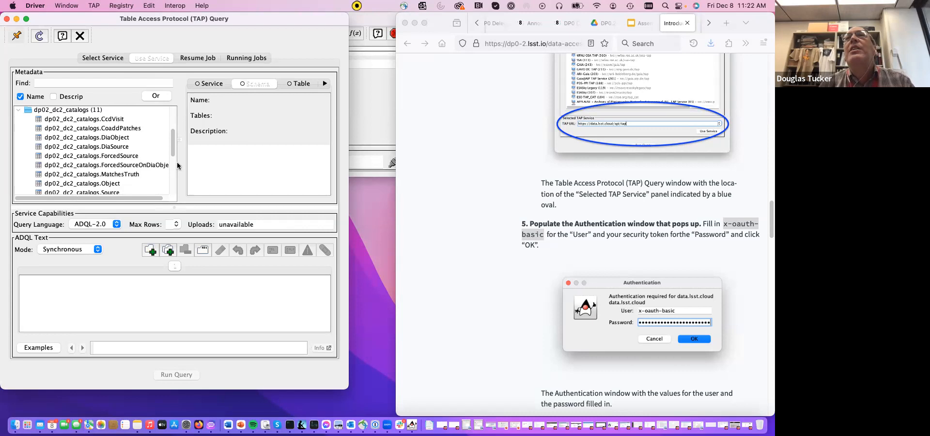
{"action": "left_click", "coordinate": [95, 184]}
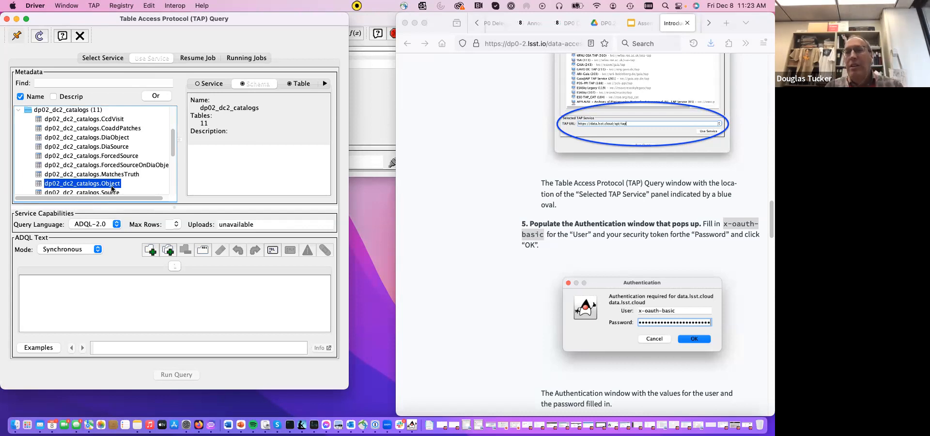
- Review steps 5 to 7 of the TOPCAT guide, down to the start of the pyvo section
{"action": "scroll", "coordinate": [541, 226], "scroll_direction": "down", "scroll_amount": 4}
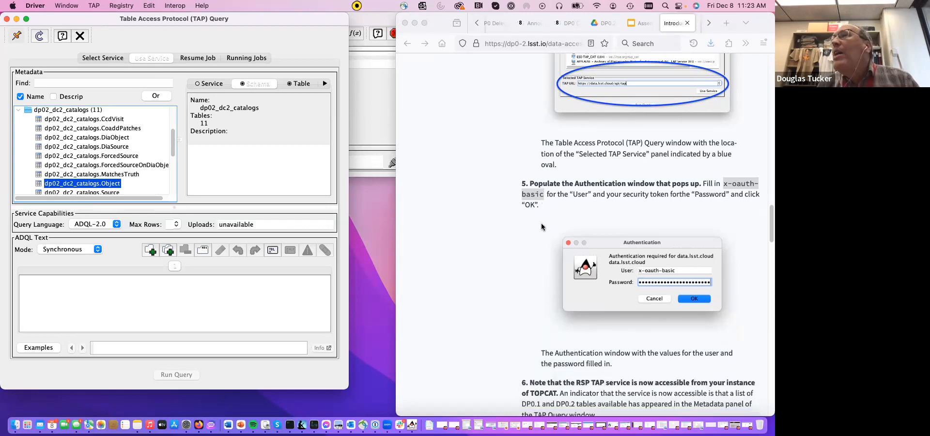
{"action": "scroll", "coordinate": [542, 226], "scroll_direction": "down", "scroll_amount": 3}
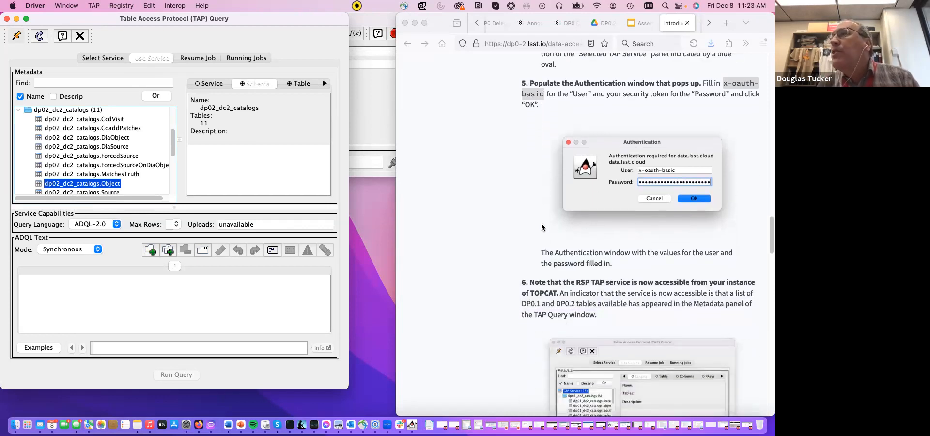
{"action": "scroll", "coordinate": [541, 226], "scroll_direction": "down", "scroll_amount": 12}
{"action": "scroll", "coordinate": [541, 226], "scroll_direction": "down", "scroll_amount": 6}
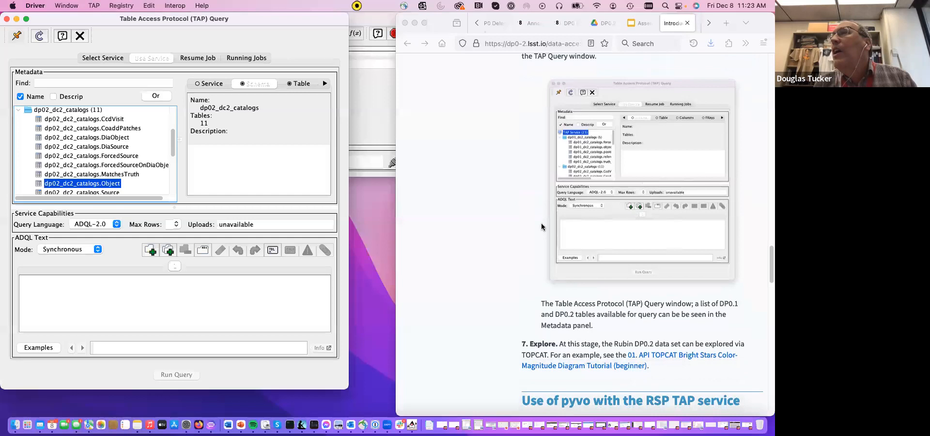
{"action": "scroll", "coordinate": [541, 226], "scroll_direction": "up", "scroll_amount": 2}
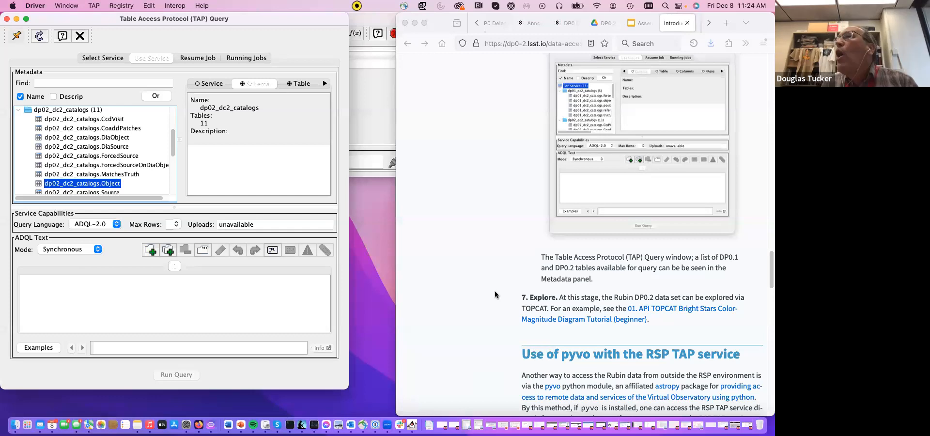
{"action": "scroll", "coordinate": [495, 290], "scroll_direction": "down", "scroll_amount": 1}
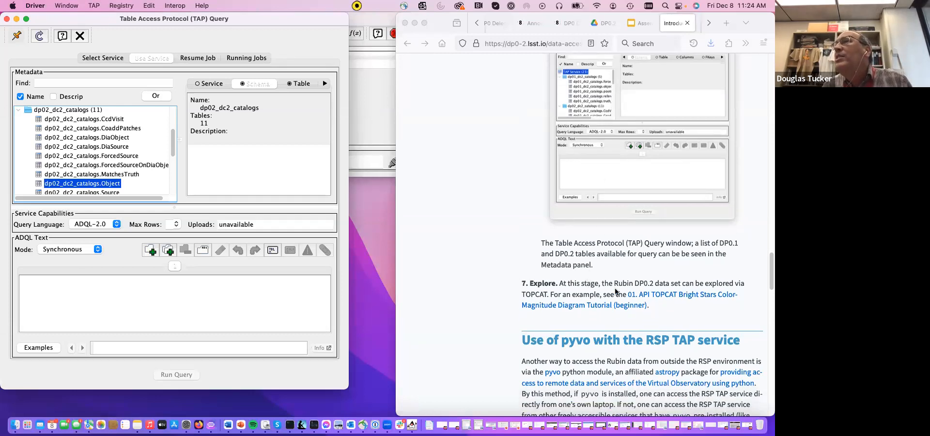
{"action": "scroll", "coordinate": [536, 287], "scroll_direction": "up", "scroll_amount": 1}
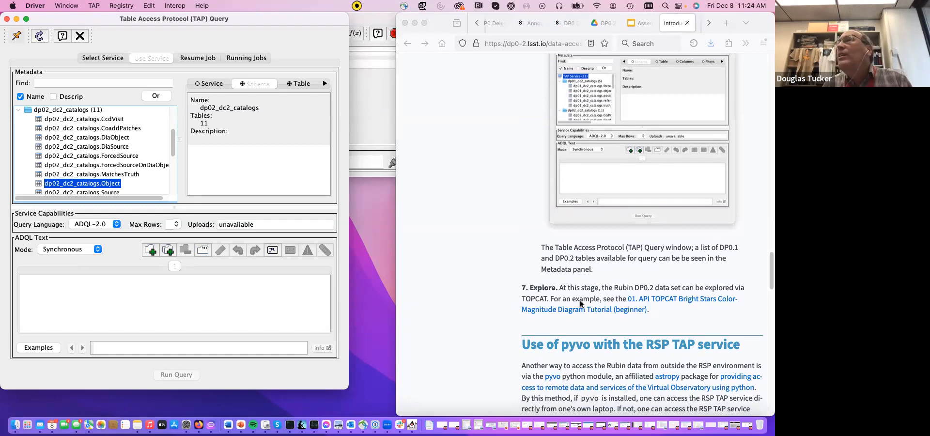
- Bring up the already open 01. API TOPCAT Bright Stars Color-Magnitude Diagram Tutorial and highlight its web address
{"action": "left_click", "coordinate": [710, 25]}
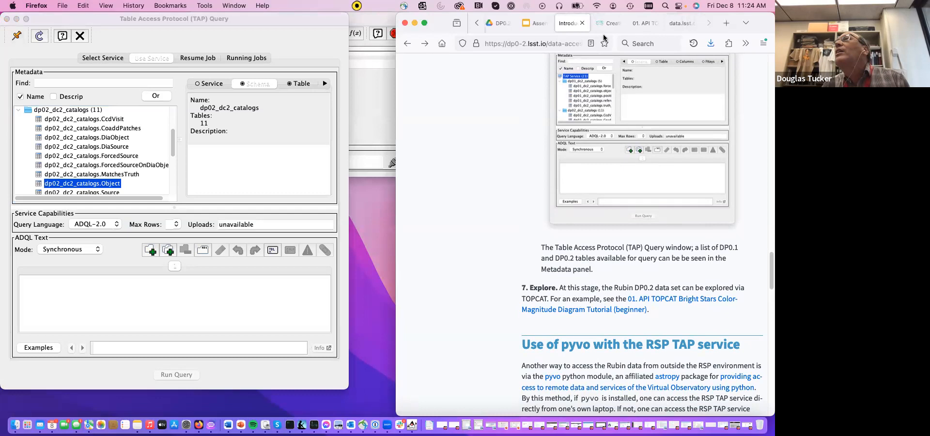
{"action": "left_click", "coordinate": [646, 23]}
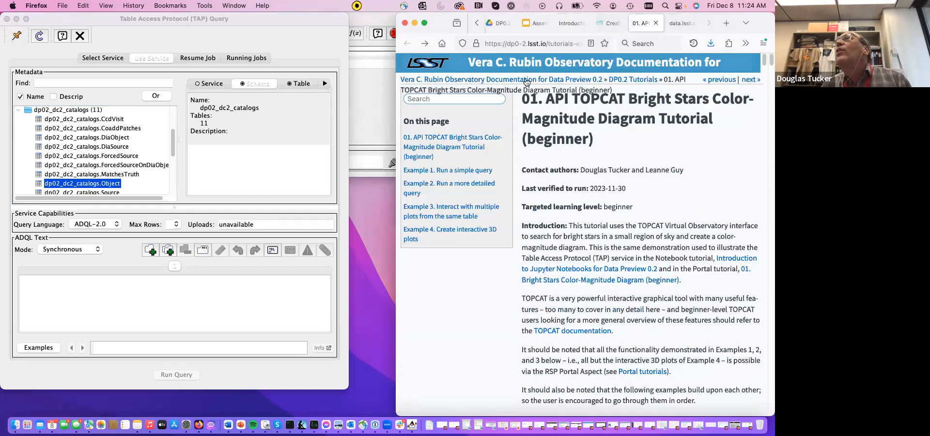
{"action": "left_click", "coordinate": [546, 43]}
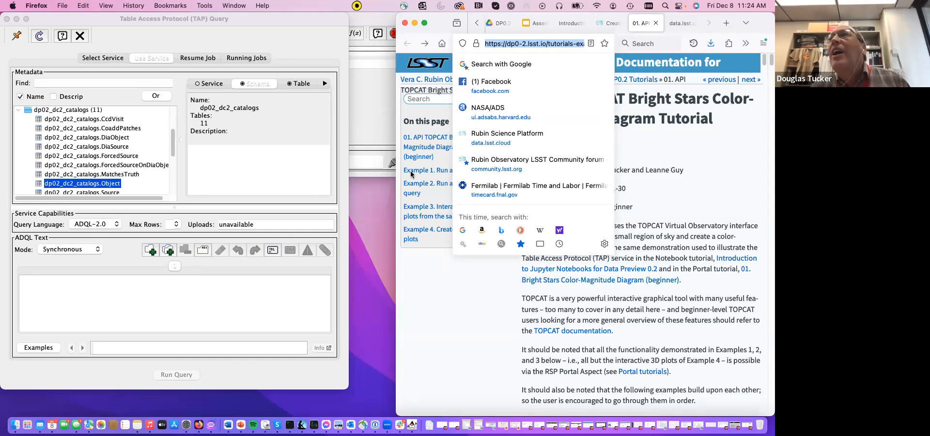
{"action": "left_click", "coordinate": [464, 374]}
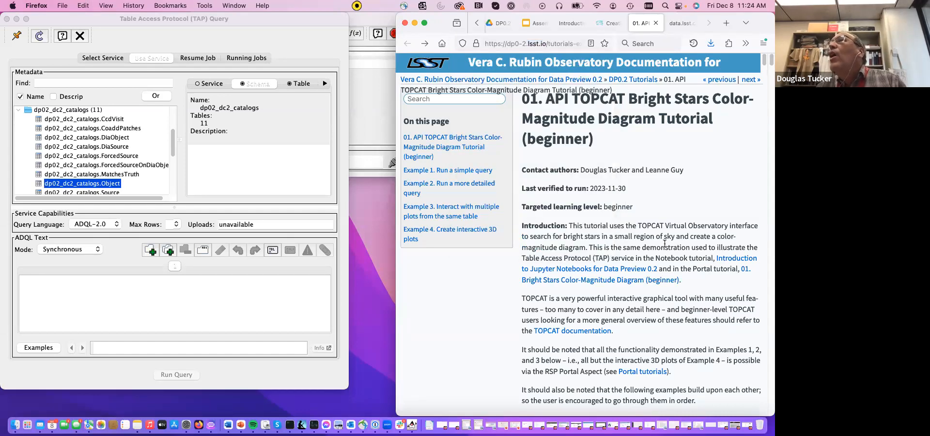
- Read the tutorial's introduction and Example 1 as far as the simple ADQL spatial query of step 1.2
{"action": "scroll", "coordinate": [664, 244], "scroll_direction": "down", "scroll_amount": 1}
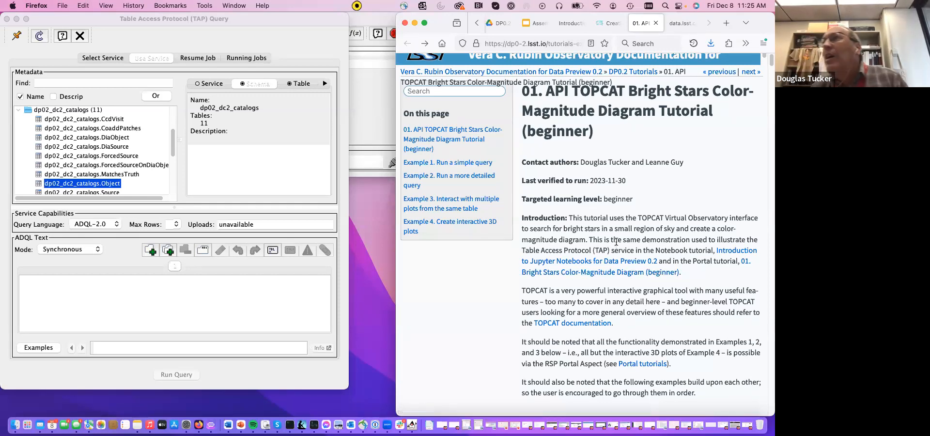
{"action": "scroll", "coordinate": [666, 304], "scroll_direction": "down", "scroll_amount": 2}
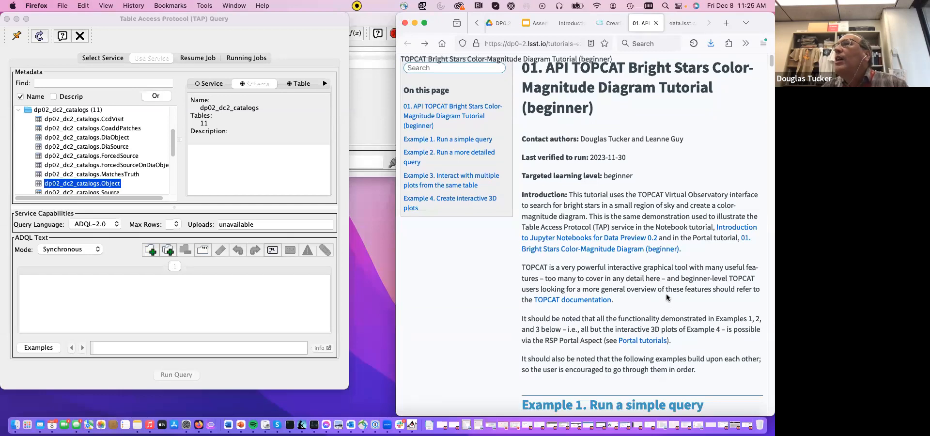
{"action": "scroll", "coordinate": [666, 298], "scroll_direction": "down", "scroll_amount": 5}
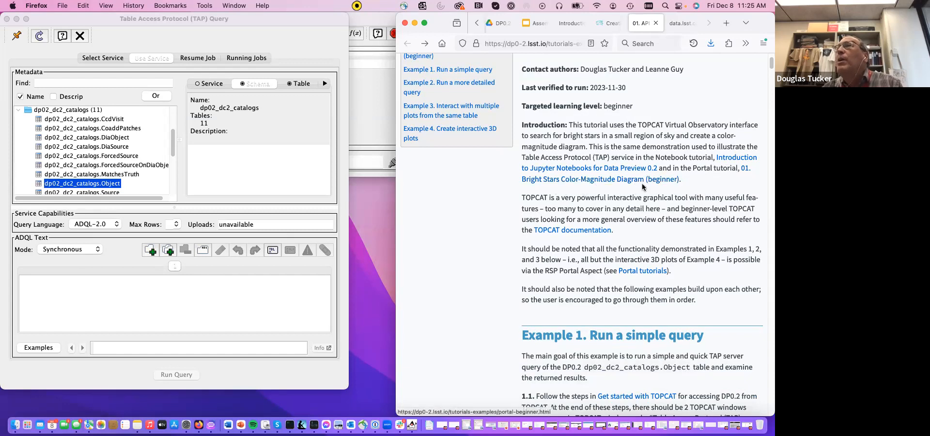
{"action": "scroll", "coordinate": [651, 191], "scroll_direction": "up", "scroll_amount": 5}
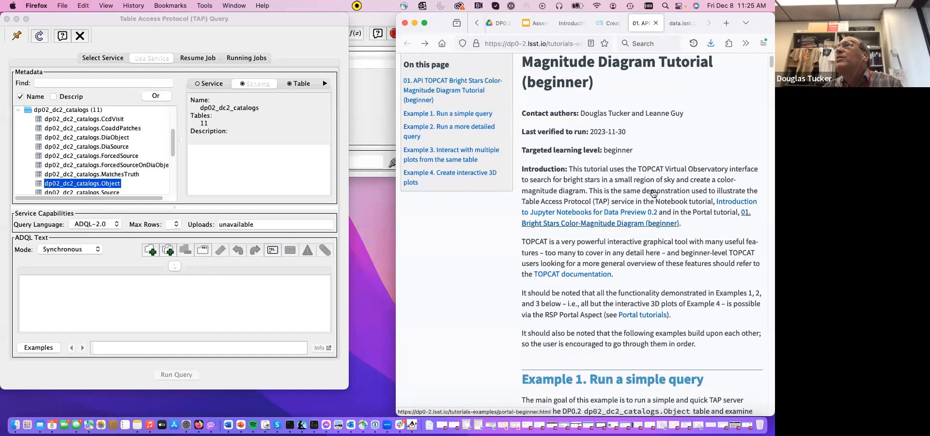
{"action": "scroll", "coordinate": [664, 185], "scroll_direction": "down", "scroll_amount": 4}
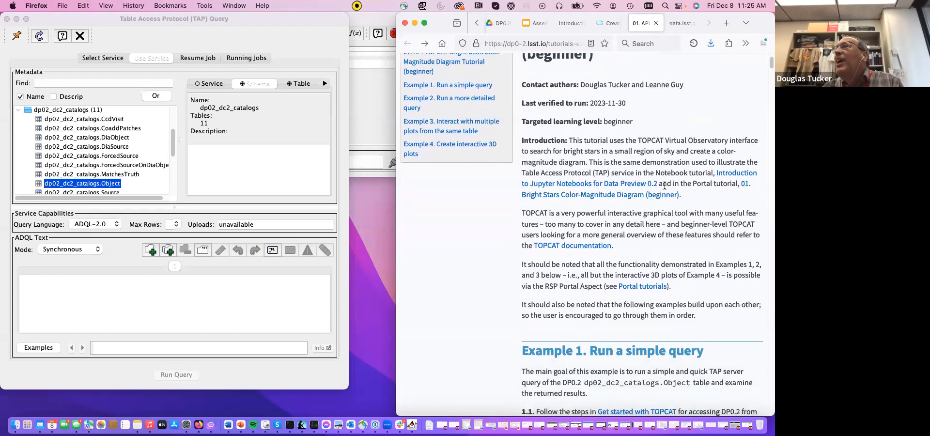
{"action": "scroll", "coordinate": [663, 185], "scroll_direction": "down", "scroll_amount": 1}
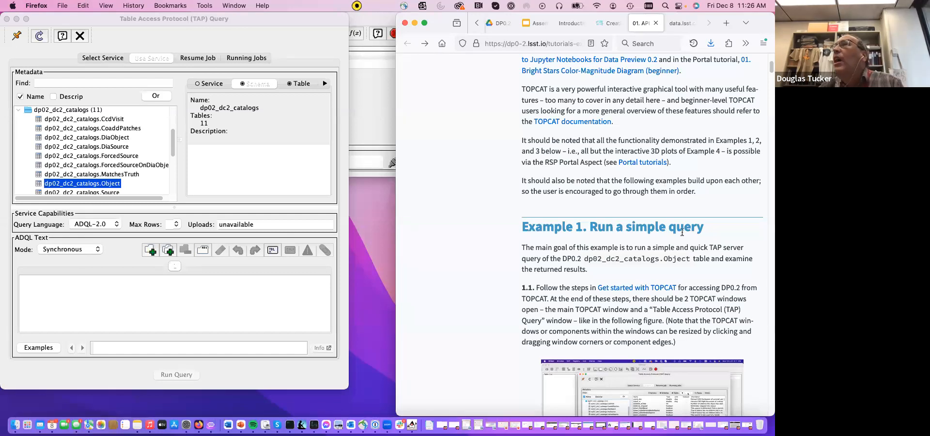
{"action": "scroll", "coordinate": [680, 221], "scroll_direction": "down", "scroll_amount": 3}
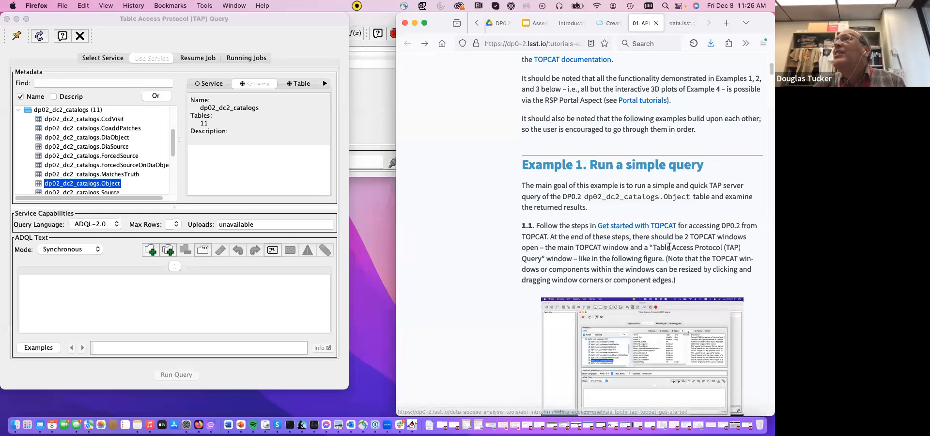
{"action": "scroll", "coordinate": [669, 246], "scroll_direction": "down", "scroll_amount": 4}
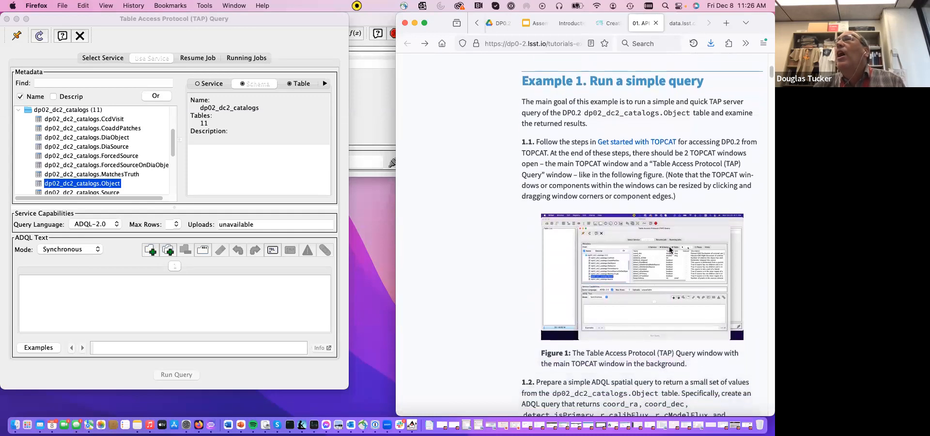
{"action": "scroll", "coordinate": [669, 249], "scroll_direction": "down", "scroll_amount": 1}
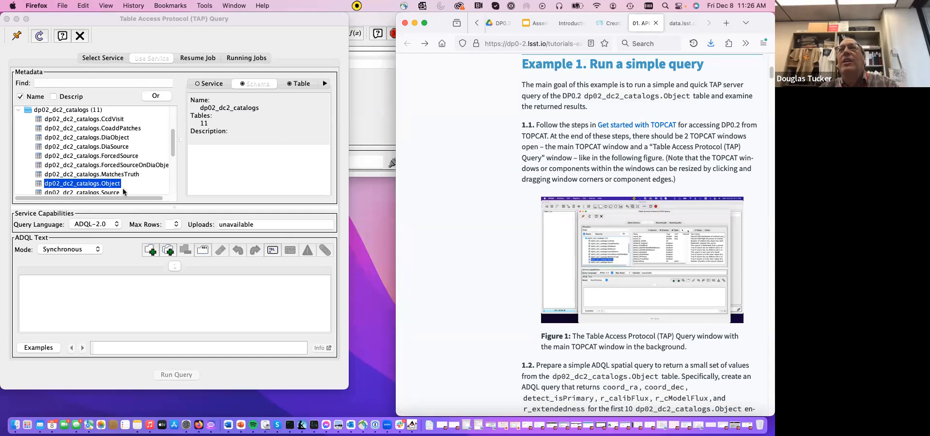
{"action": "scroll", "coordinate": [647, 236], "scroll_direction": "down", "scroll_amount": 2}
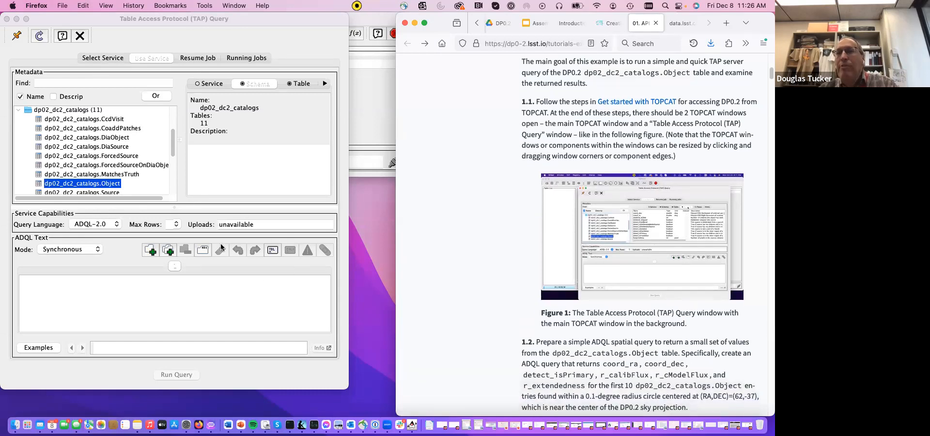
{"action": "scroll", "coordinate": [502, 273], "scroll_direction": "down", "scroll_amount": 5}
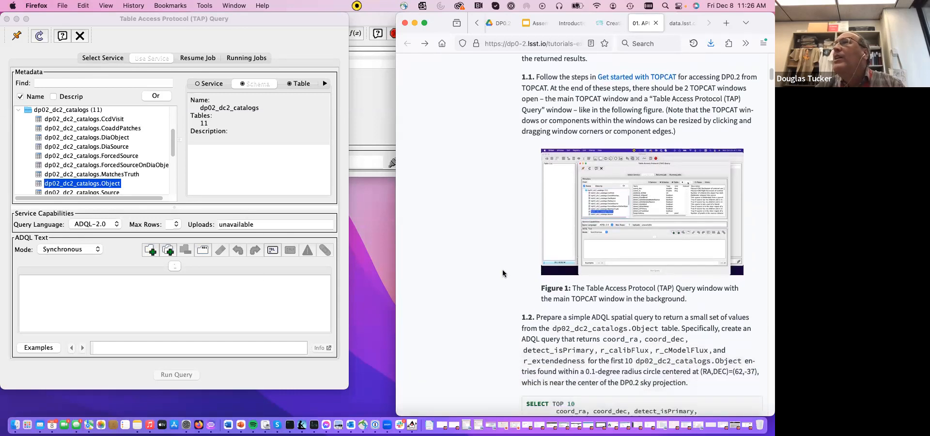
{"action": "scroll", "coordinate": [502, 273], "scroll_direction": "down", "scroll_amount": 3}
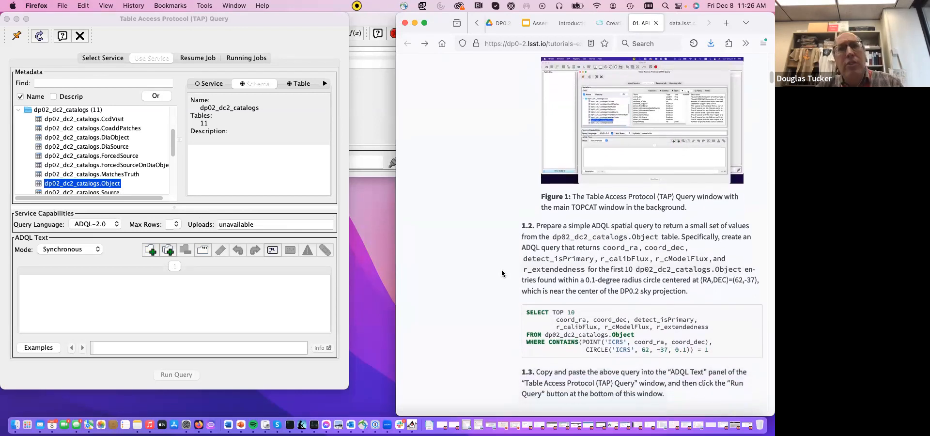
{"action": "scroll", "coordinate": [502, 273], "scroll_direction": "down", "scroll_amount": 6}
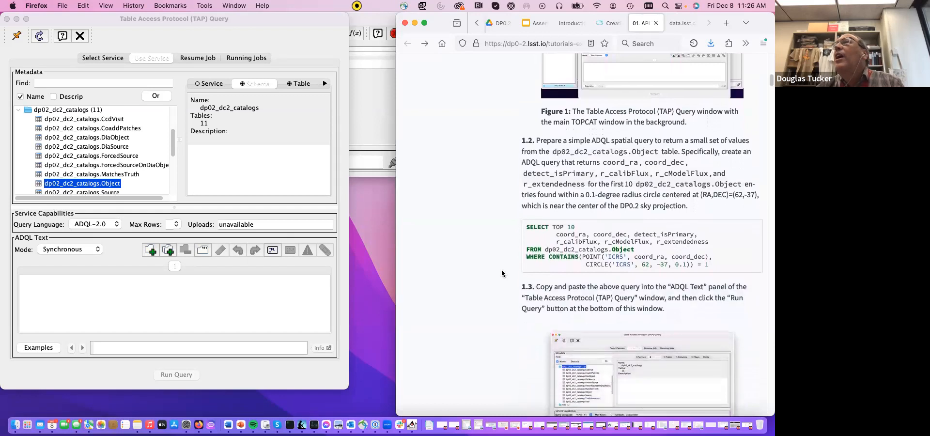
- Copy the complete SELECT TOP 10 query from step 1.2 of the tutorial into TOPCAT's empty ADQL text area
{"action": "scroll", "coordinate": [501, 272], "scroll_direction": "down", "scroll_amount": 5}
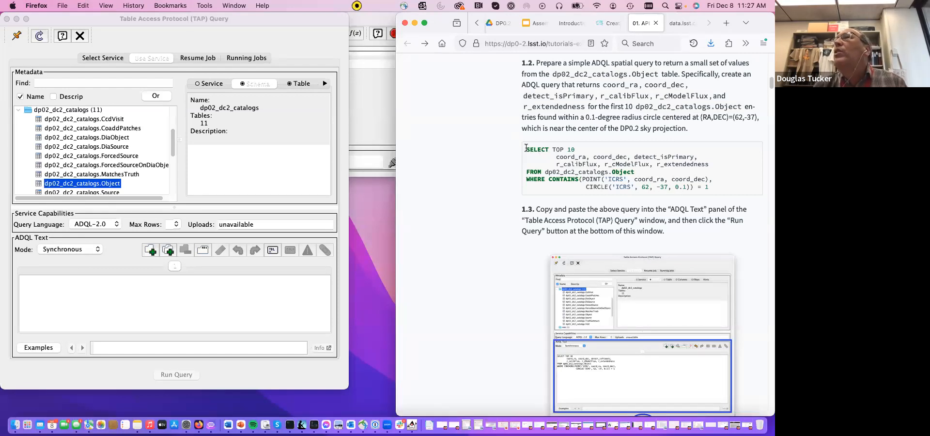
{"action": "left_click_drag", "start_coordinate": [583, 177], "coordinate": [727, 188]}
{"action": "key", "text": "super+c"}
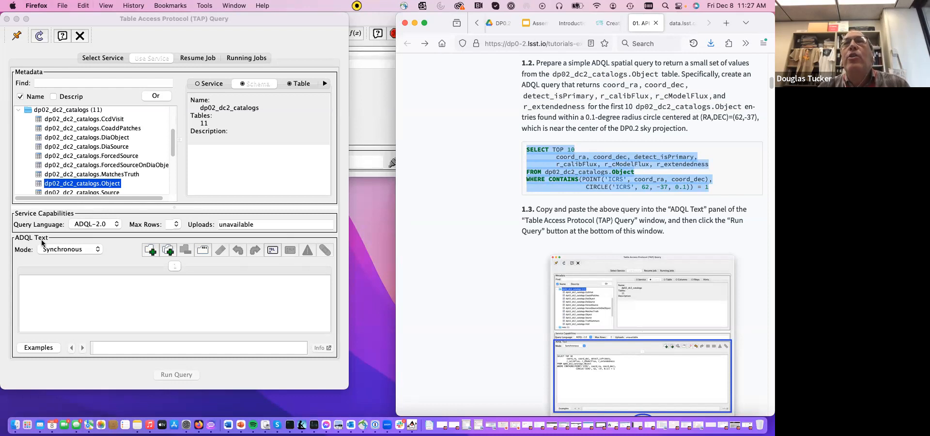
{"action": "left_click", "coordinate": [34, 285]}
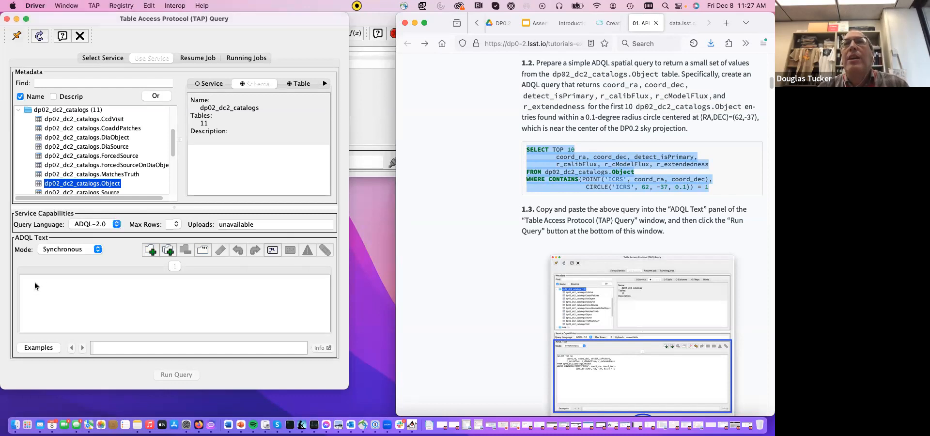
{"action": "key", "text": "super+v"}
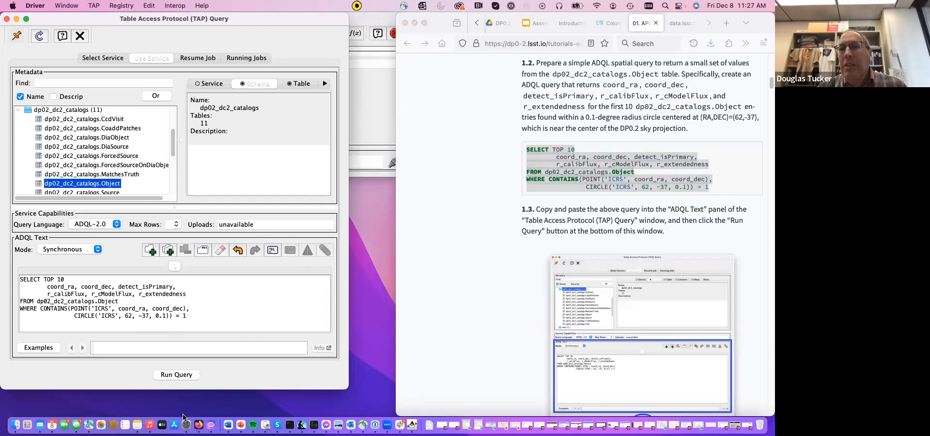
- Run the pasted ADQL query on the Rubin TAP service and bring the main TOPCAT window to the front
{"action": "scroll", "coordinate": [449, 328], "scroll_direction": "down", "scroll_amount": 2}
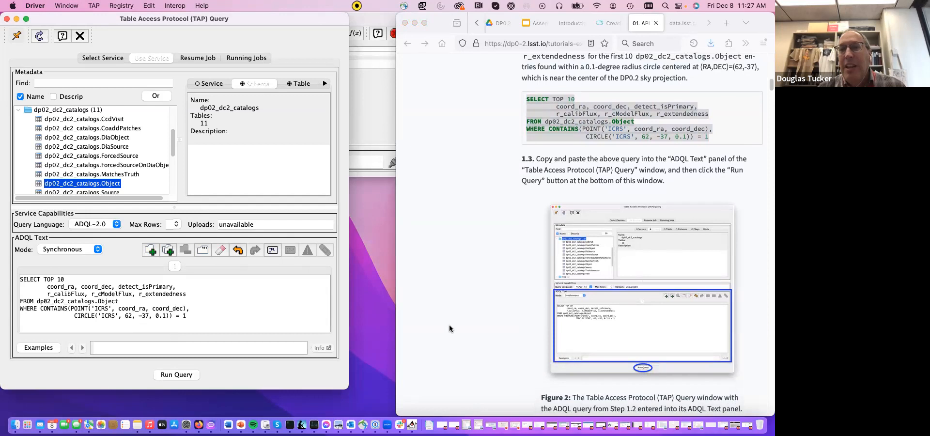
{"action": "left_click", "coordinate": [187, 376]}
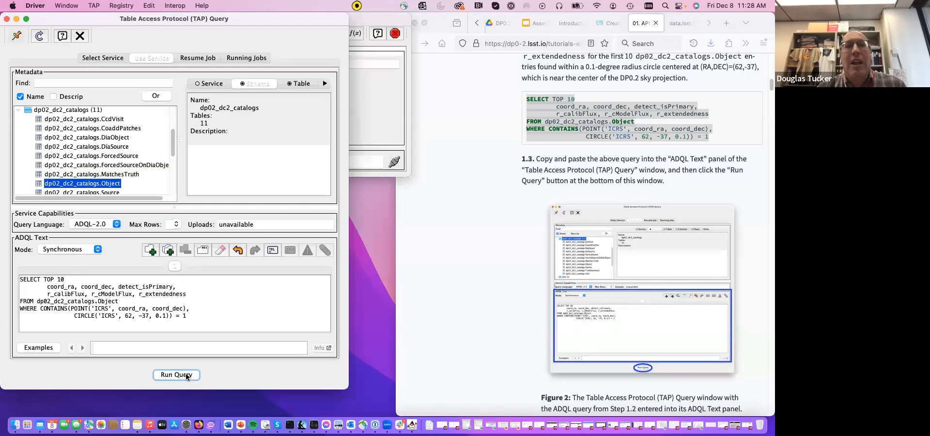
{"action": "left_click", "coordinate": [374, 108]}
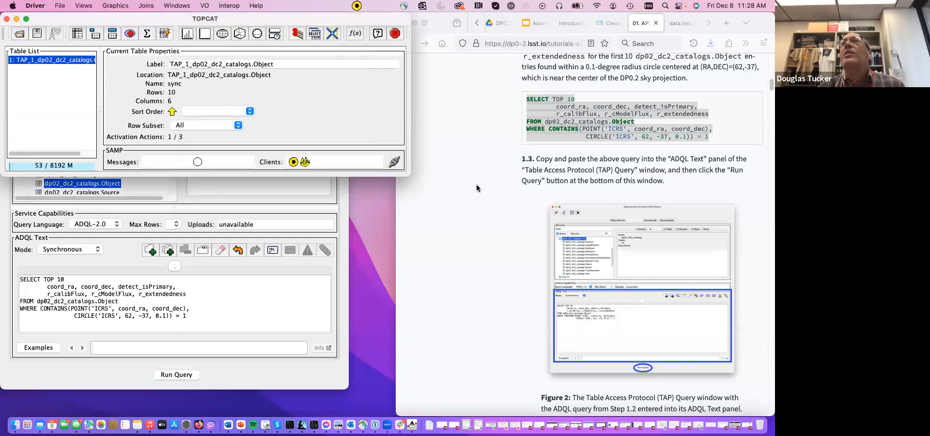
- Following tutorial steps 1.4 and 1.5, display the query result's cell data and place the Table Browser just below the main TOPCAT window
{"action": "scroll", "coordinate": [489, 261], "scroll_direction": "down", "scroll_amount": 3}
{"action": "scroll", "coordinate": [489, 260], "scroll_direction": "down", "scroll_amount": 10}
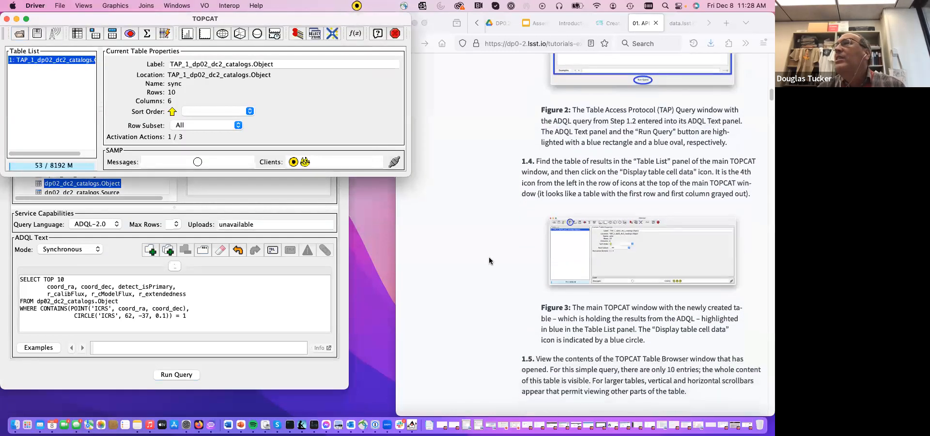
{"action": "scroll", "coordinate": [535, 147], "scroll_direction": "down", "scroll_amount": 2}
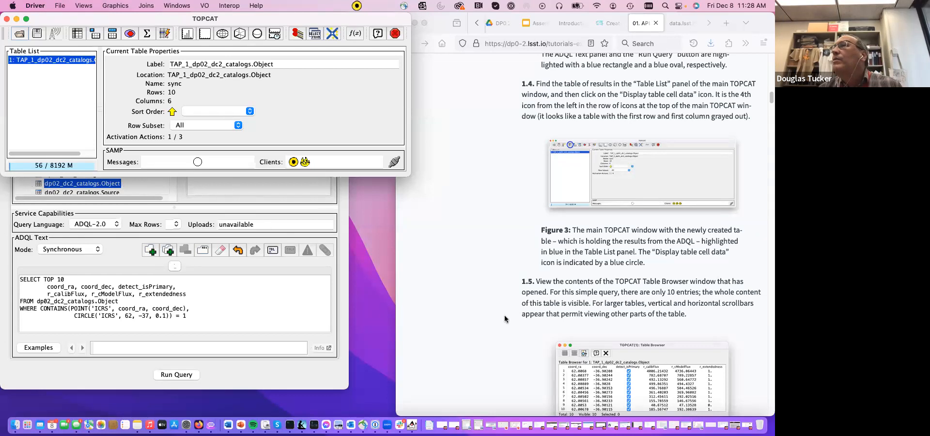
{"action": "scroll", "coordinate": [561, 142], "scroll_direction": "down", "scroll_amount": 1}
{"action": "scroll", "coordinate": [560, 142], "scroll_direction": "up", "scroll_amount": 1}
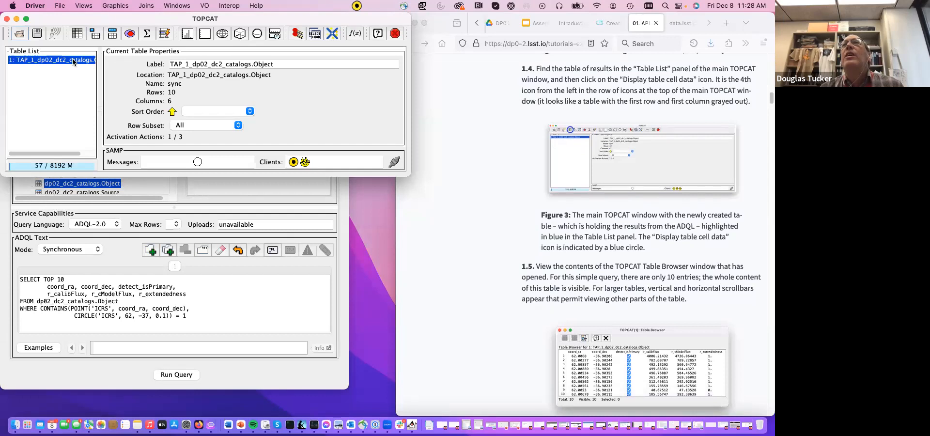
{"action": "left_click", "coordinate": [76, 34]}
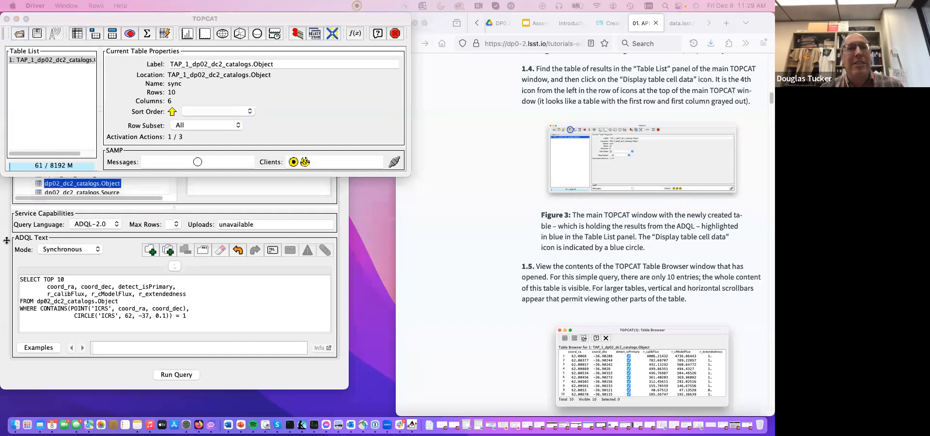
{"action": "left_click_drag", "start_coordinate": [134, 377], "coordinate": [230, 183]}
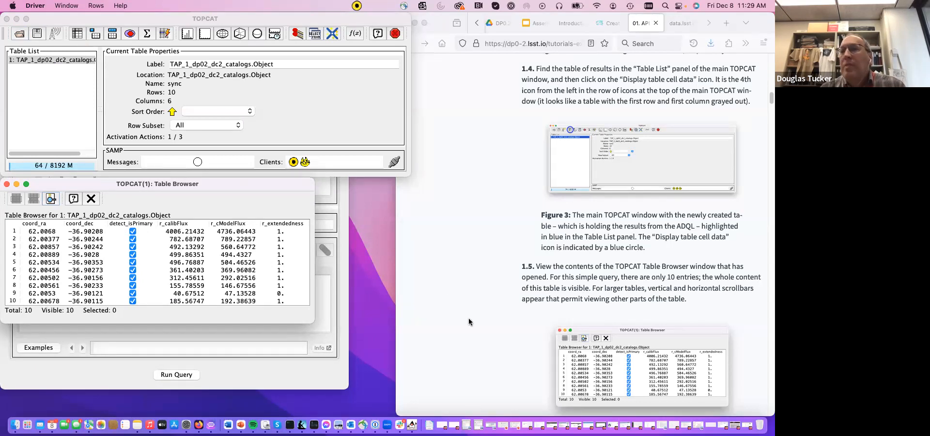
- Move on in the tutorial from step 1.5 to Example 2 and close the Table Browser of the first query's result
{"action": "scroll", "coordinate": [469, 318], "scroll_direction": "down", "scroll_amount": 1}
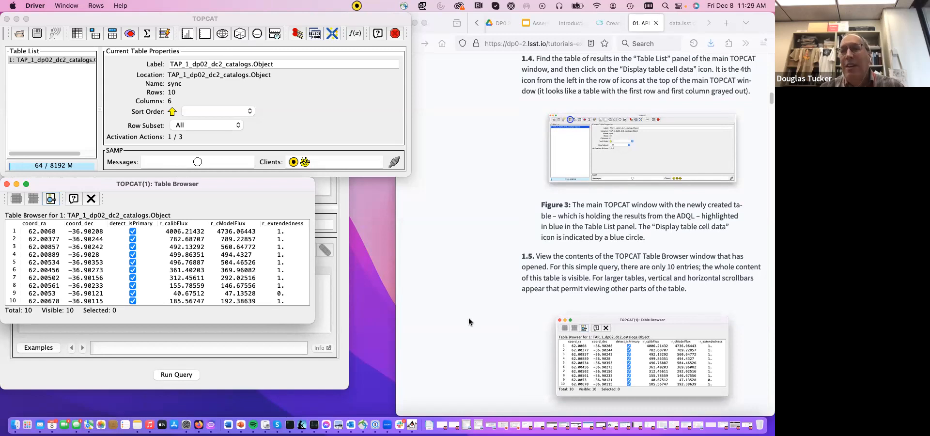
{"action": "scroll", "coordinate": [468, 318], "scroll_direction": "down", "scroll_amount": 10}
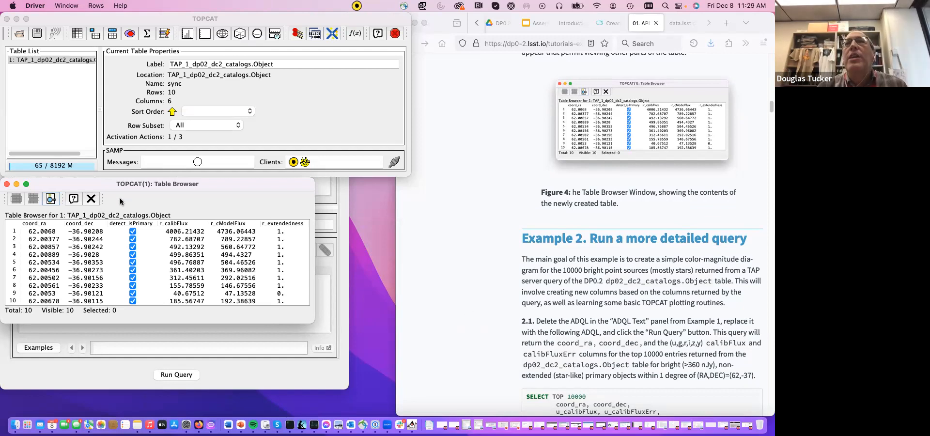
{"action": "left_click", "coordinate": [91, 199]}
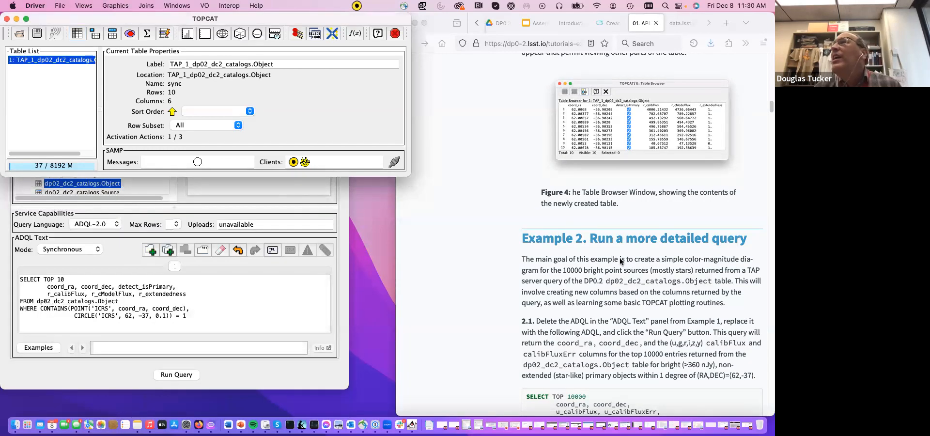
- Read Example 2's step 2.1 with its complete SELECT TOP 10000 query, as far as step 2.2
{"action": "scroll", "coordinate": [622, 276], "scroll_direction": "down", "scroll_amount": 5}
{"action": "scroll", "coordinate": [625, 297], "scroll_direction": "down", "scroll_amount": 5}
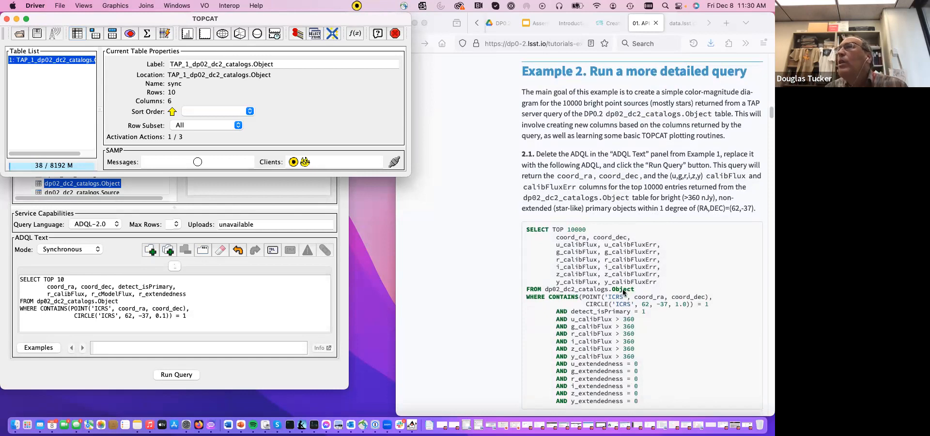
{"action": "scroll", "coordinate": [606, 293], "scroll_direction": "down", "scroll_amount": 2}
{"action": "scroll", "coordinate": [606, 292], "scroll_direction": "down", "scroll_amount": 2}
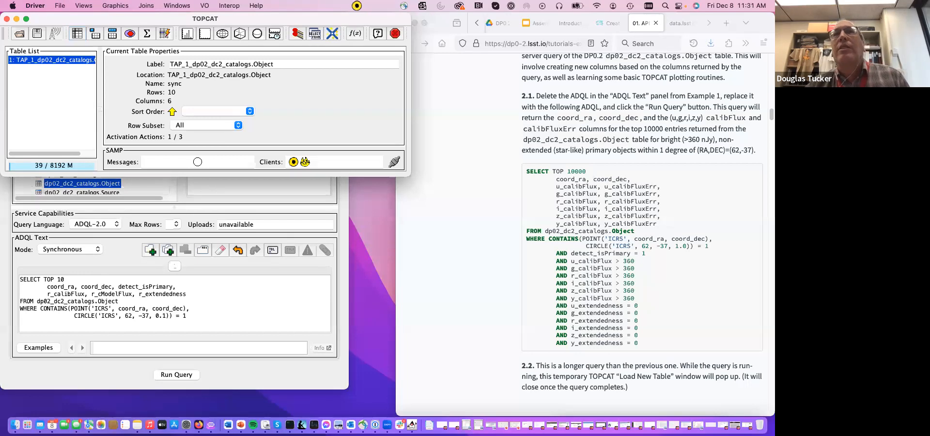
- Display the cell data of the TAP_1_dp02_dc2_catalogs.Object table once more, and close its Table Browser after viewing
{"action": "left_click", "coordinate": [81, 38]}
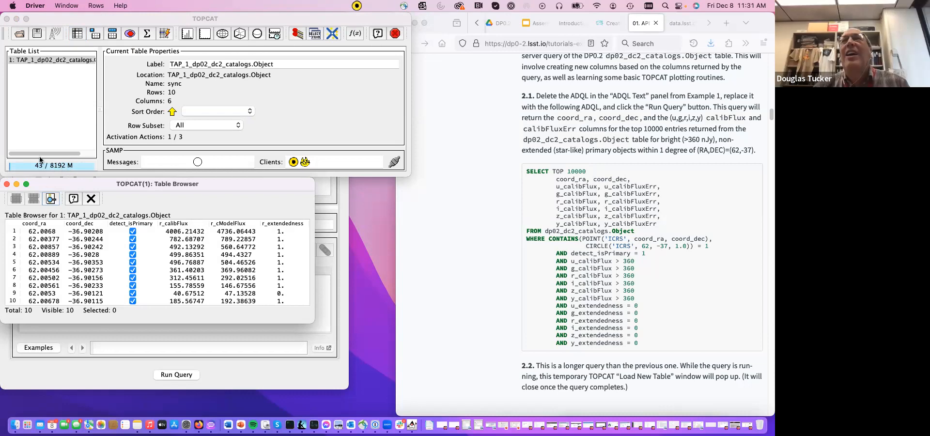
{"action": "left_click", "coordinate": [91, 199]}
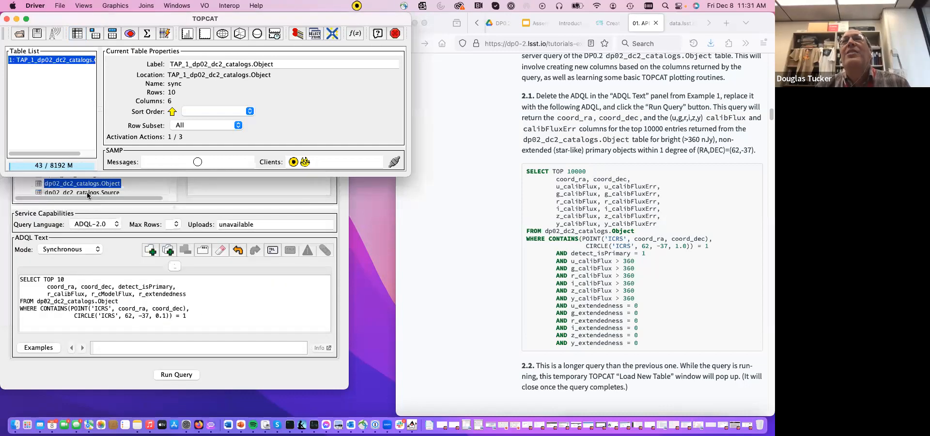
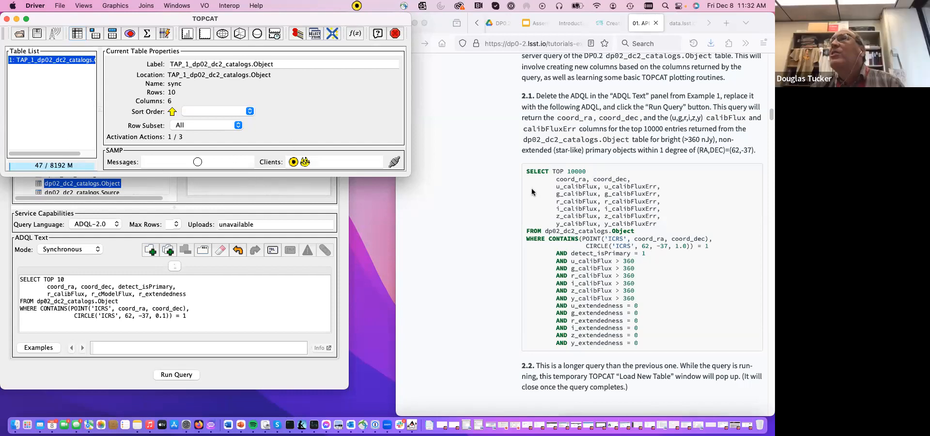
- Clear Example 1's SELECT TOP 10 query from the ADQL Text panel of the TAP query window
{"action": "scroll", "coordinate": [532, 191], "scroll_direction": "down", "scroll_amount": 1}
{"action": "scroll", "coordinate": [532, 192], "scroll_direction": "down", "scroll_amount": 2}
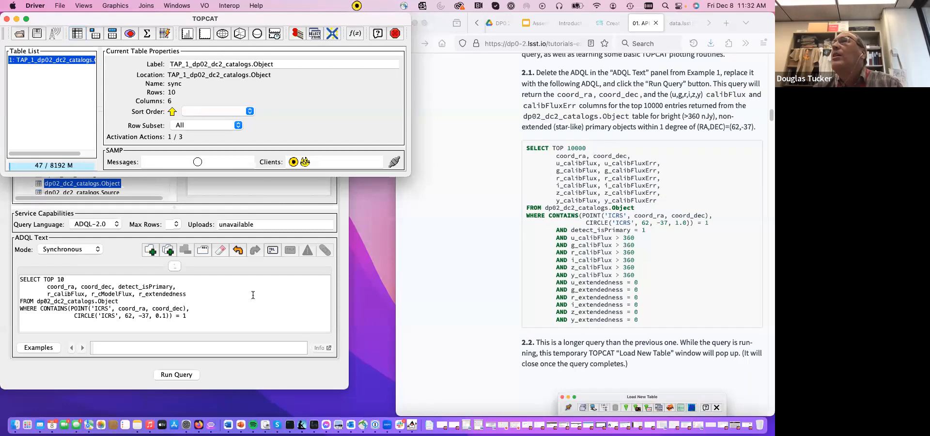
{"action": "left_click", "coordinate": [225, 295]}
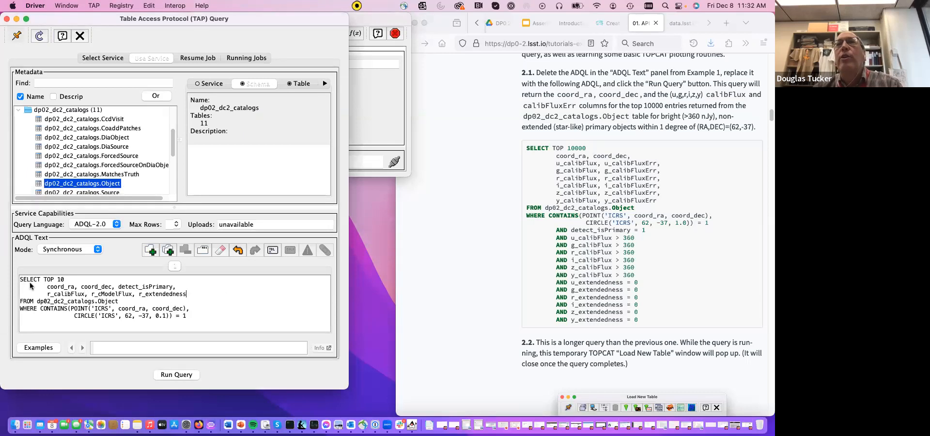
{"action": "left_click", "coordinate": [184, 316]}
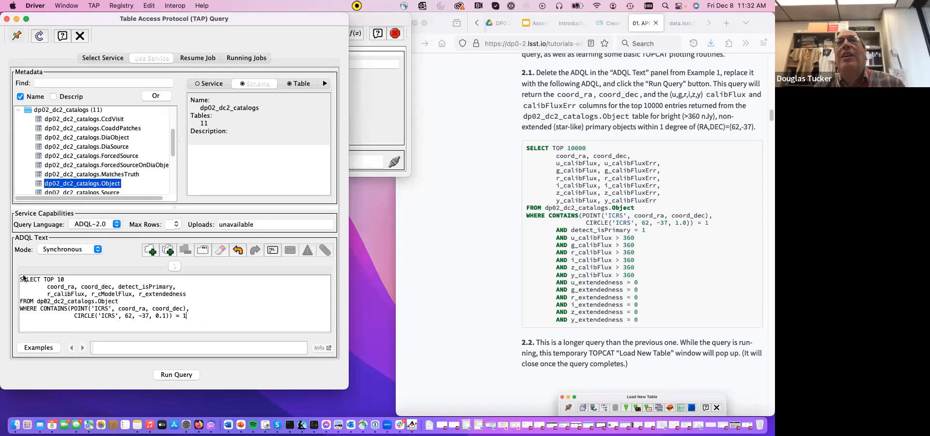
{"action": "left_click_drag", "start_coordinate": [20, 279], "coordinate": [215, 325]}
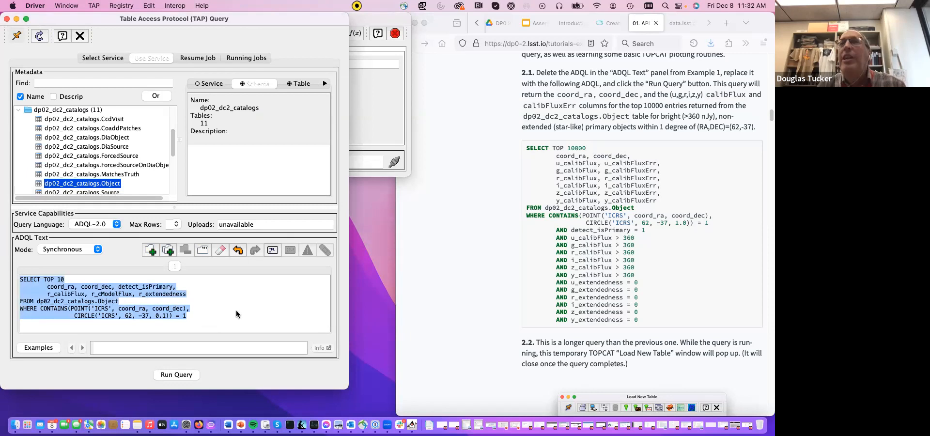
{"action": "left_click", "coordinate": [240, 297]}
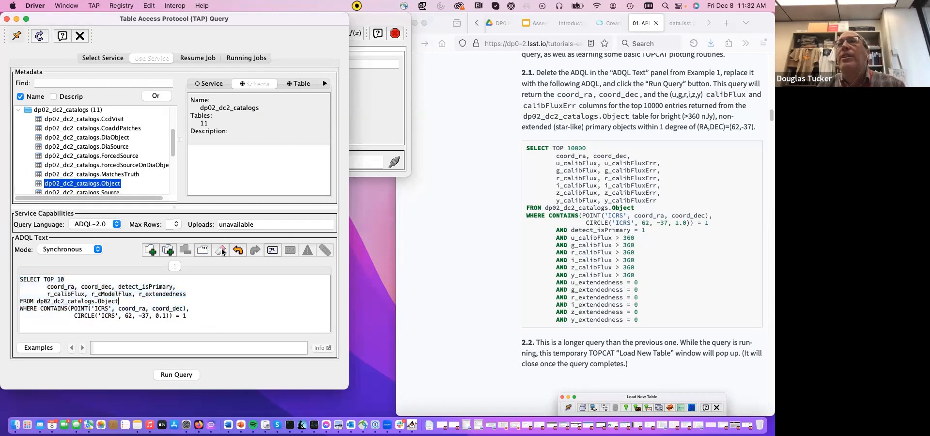
{"action": "left_click", "coordinate": [220, 250]}
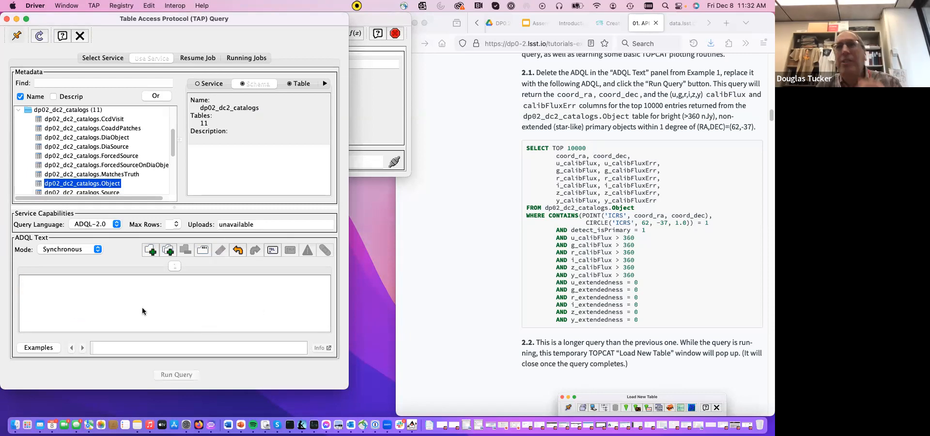
- Copy the complete SELECT TOP 10000 query from tutorial step 2.1 into the empty ADQL Text panel
{"action": "left_click", "coordinate": [528, 148]}
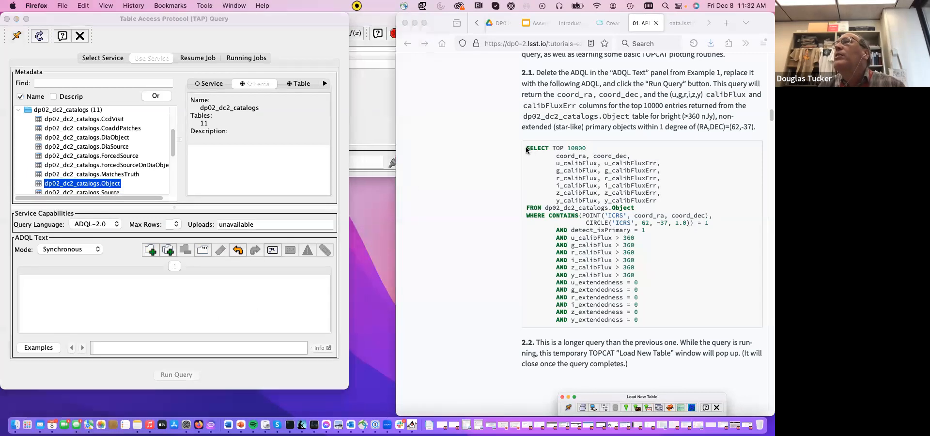
{"action": "left_click_drag", "start_coordinate": [527, 147], "coordinate": [660, 324]}
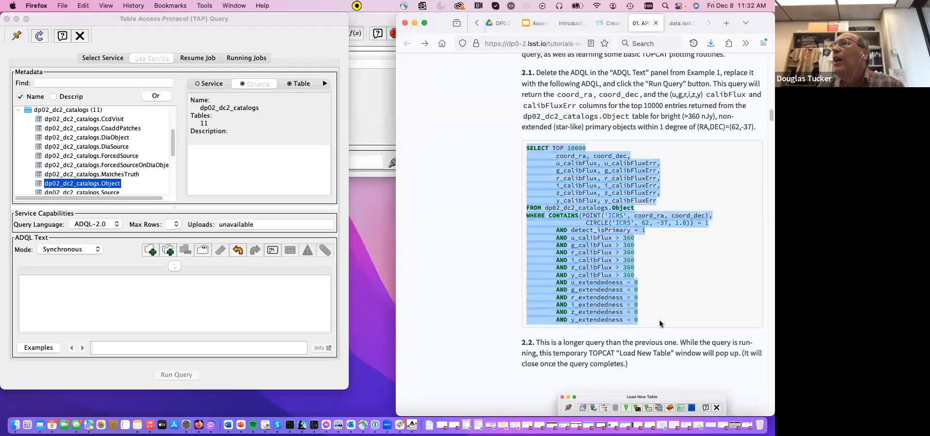
{"action": "key", "text": "super+c"}
{"action": "left_click", "coordinate": [124, 286]}
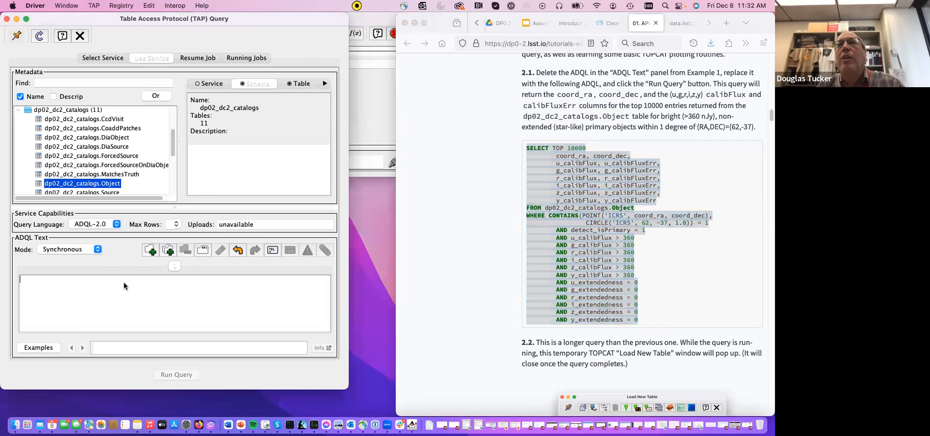
{"action": "key", "text": "super+v"}
{"action": "scroll", "coordinate": [143, 298], "scroll_direction": "up", "scroll_amount": 5}
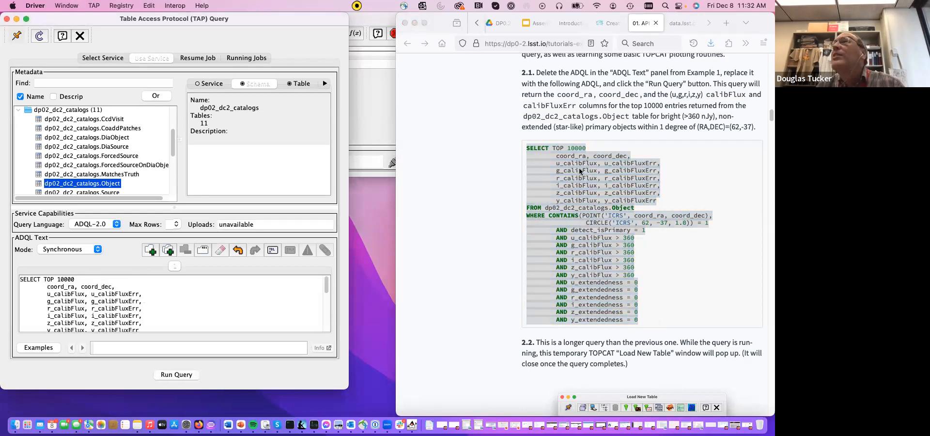
- Examine the Example 2 query's conditions in the tutorial: the CIRCLE search region, the extendedness constraints and the calibFlux > 360 cuts
{"action": "left_click", "coordinate": [715, 169]}
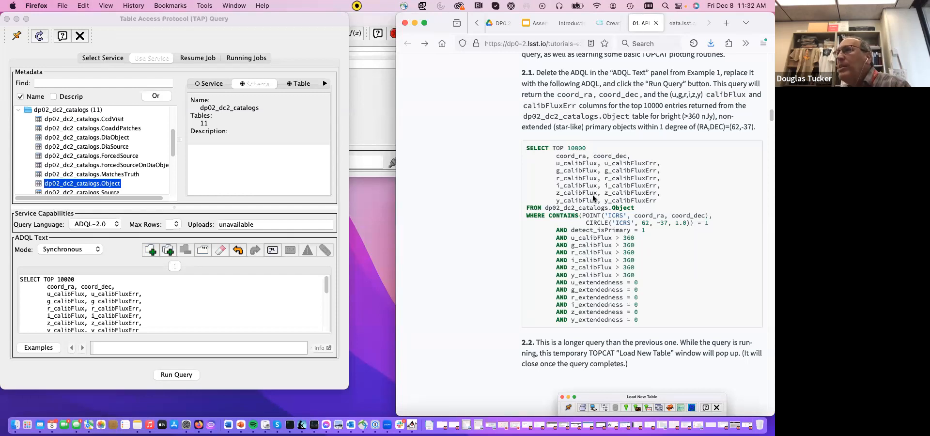
{"action": "triple_click", "coordinate": [658, 221]}
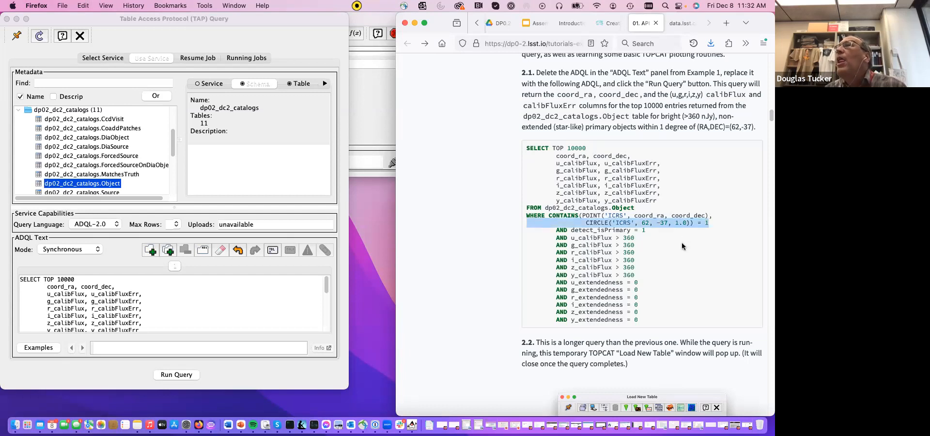
{"action": "left_click", "coordinate": [681, 243]}
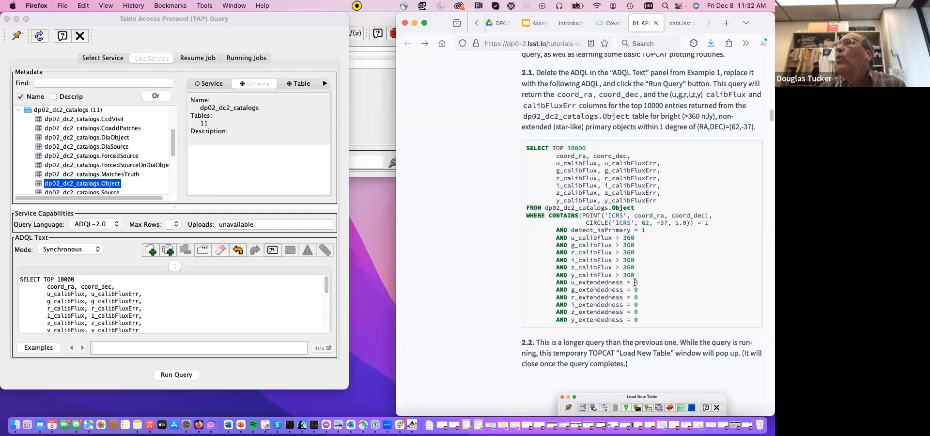
{"action": "left_click_drag", "start_coordinate": [556, 282], "coordinate": [649, 324]}
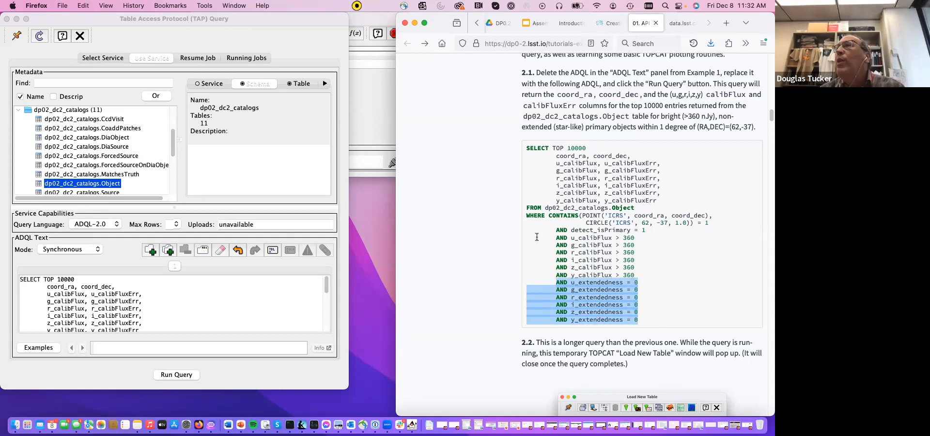
{"action": "left_click_drag", "start_coordinate": [525, 239], "coordinate": [651, 264]}
{"action": "left_click_drag", "start_coordinate": [527, 236], "coordinate": [523, 287]}
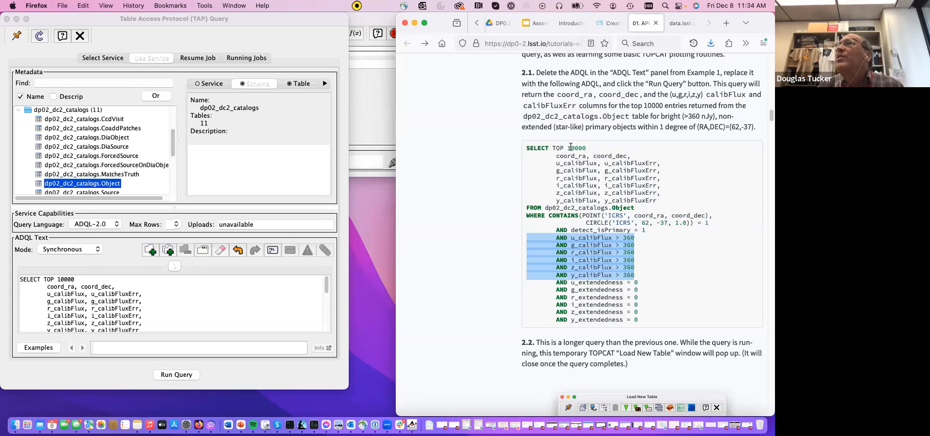
{"action": "left_click", "coordinate": [604, 172]}
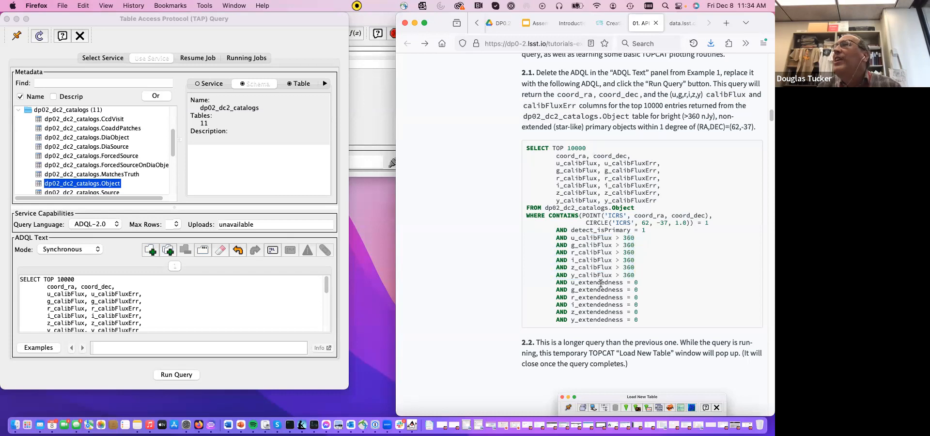
- Run the Example 2 query, select its result table, and widen the Table List to show the full table names
{"action": "scroll", "coordinate": [601, 294], "scroll_direction": "down", "scroll_amount": 1}
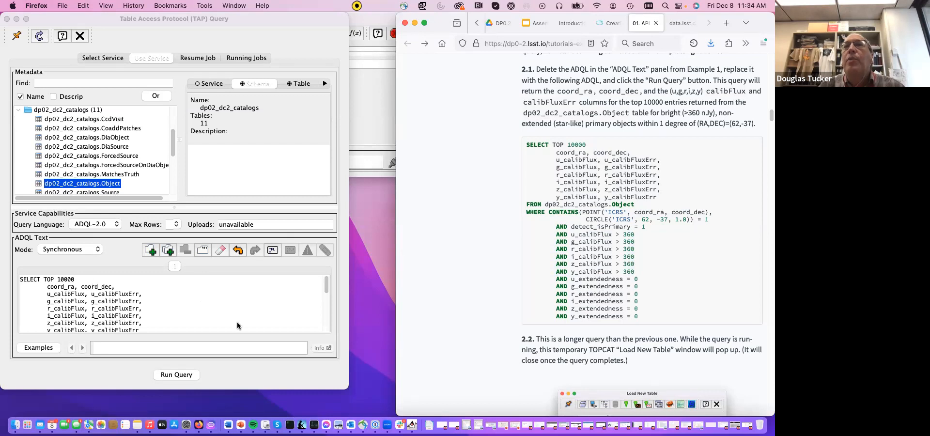
{"action": "left_click", "coordinate": [182, 377]}
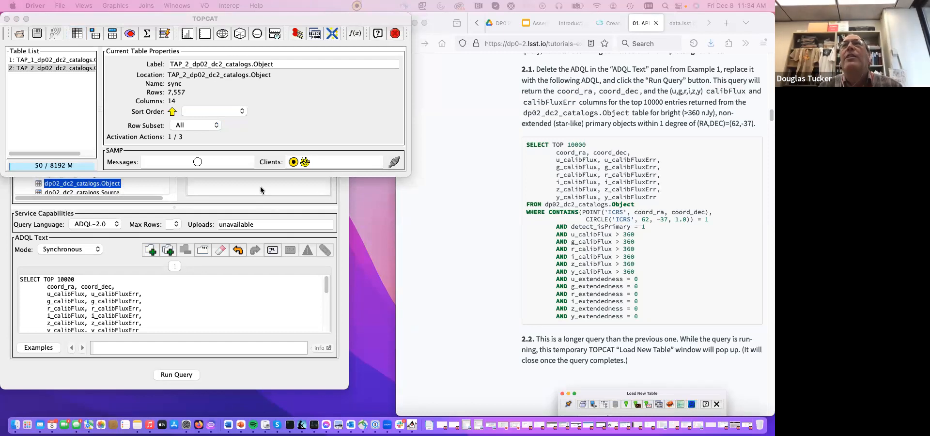
{"action": "left_click", "coordinate": [65, 69]}
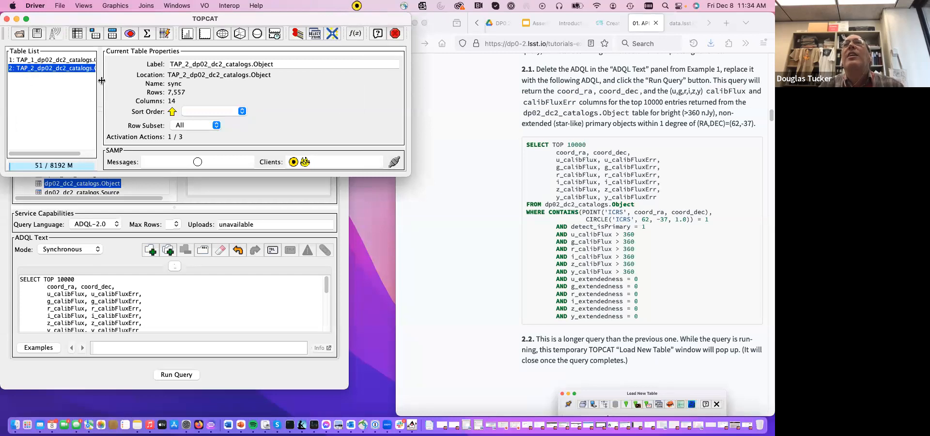
{"action": "left_click_drag", "start_coordinate": [102, 81], "coordinate": [140, 86]}
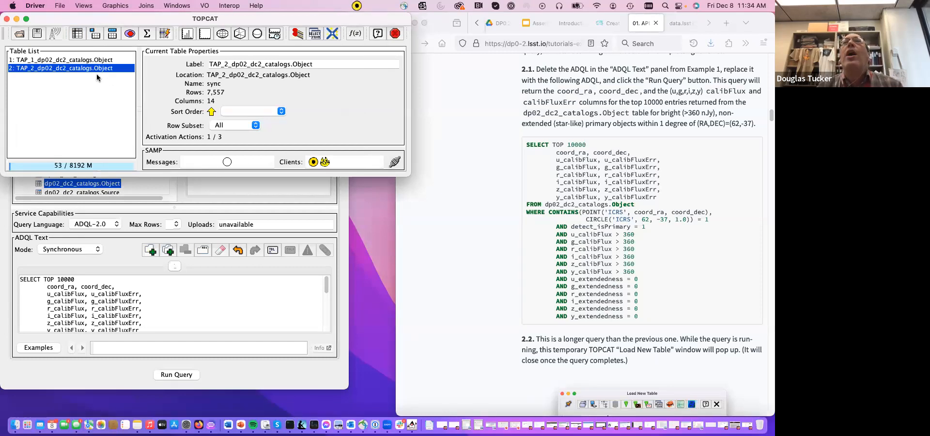
- Try relabelling the second table as TAP_2_dp02_dc2_catalogs.Object2, and restore its original label
{"action": "left_click", "coordinate": [320, 64]}
{"action": "type", "text": "2"}
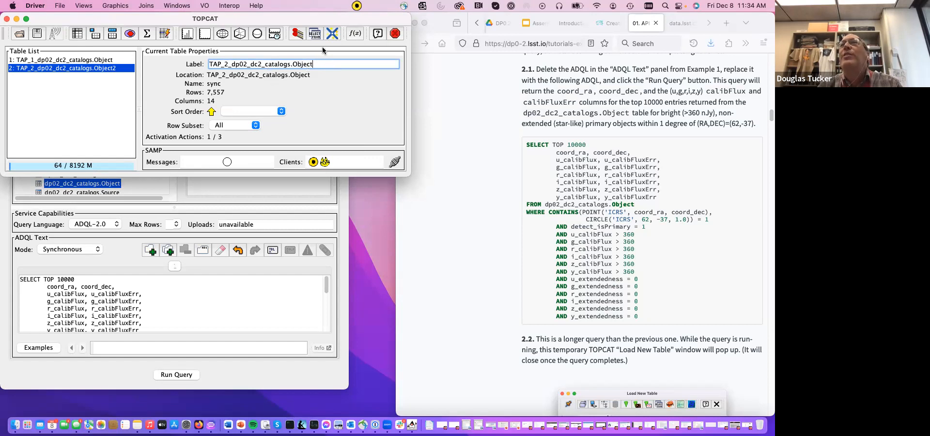
{"action": "key", "text": "Return"}
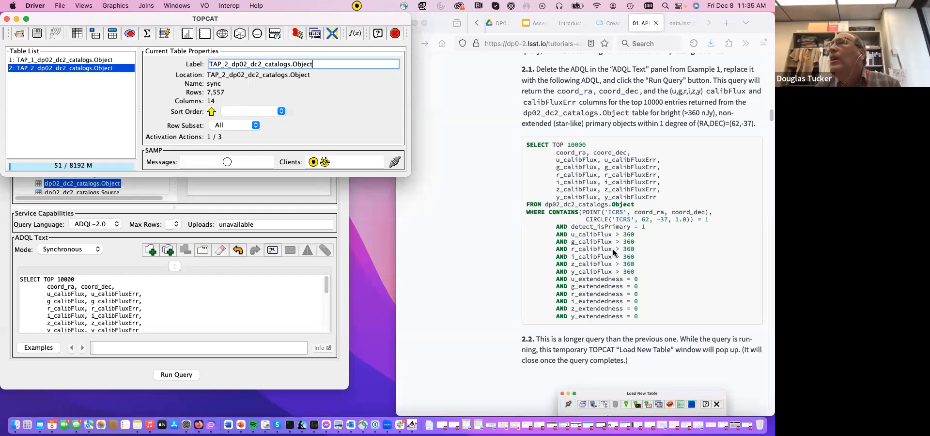
- Following tutorial steps 2.2 and 2.3, display the cell data of the TAP_2_dp02_dc2_catalogs.Object table
{"action": "scroll", "coordinate": [620, 262], "scroll_direction": "down", "scroll_amount": 5}
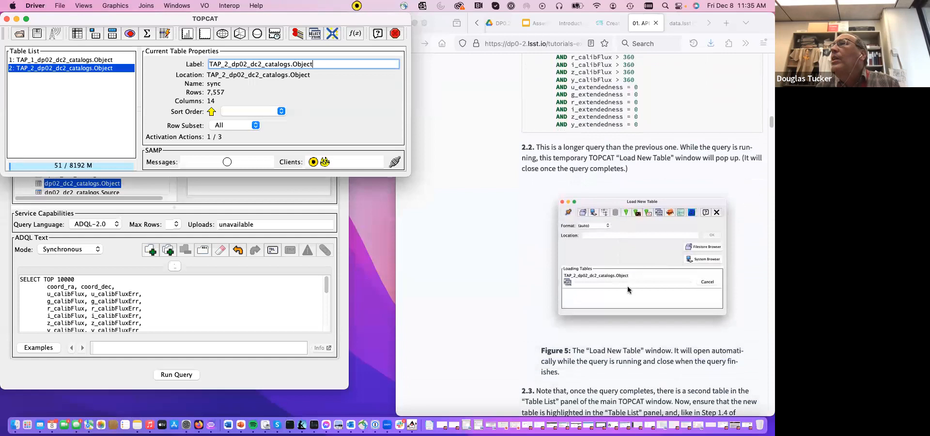
{"action": "scroll", "coordinate": [628, 290], "scroll_direction": "down", "scroll_amount": 4}
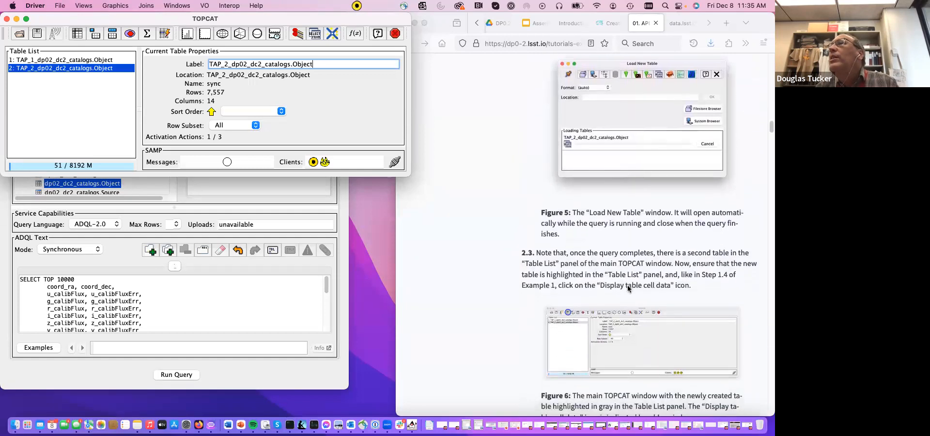
{"action": "scroll", "coordinate": [628, 288], "scroll_direction": "down", "scroll_amount": 1}
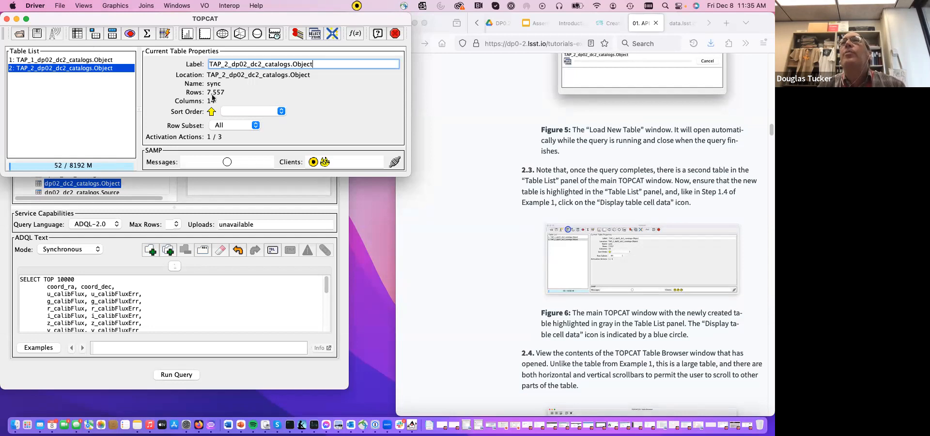
{"action": "left_click", "coordinate": [78, 34]}
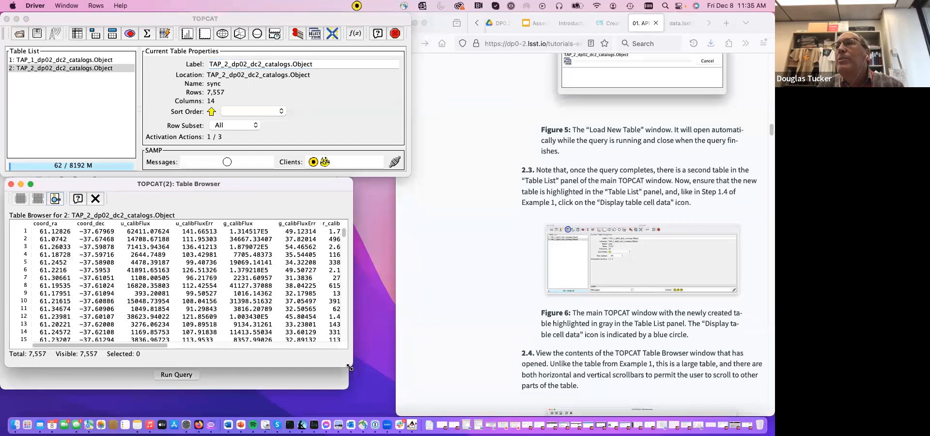
- Widen the Table Browser to fit all columns through y_calibFluxErr, and view the table down to its last row and back
{"action": "left_click_drag", "start_coordinate": [350, 365], "coordinate": [693, 379]}
{"action": "mouse_move", "coordinate": [620, 358]}
{"action": "left_mouse_down"}
{"action": "mouse_move", "coordinate": [655, 358]}
{"action": "mouse_move", "coordinate": [636, 358]}
{"action": "left_mouse_up"}
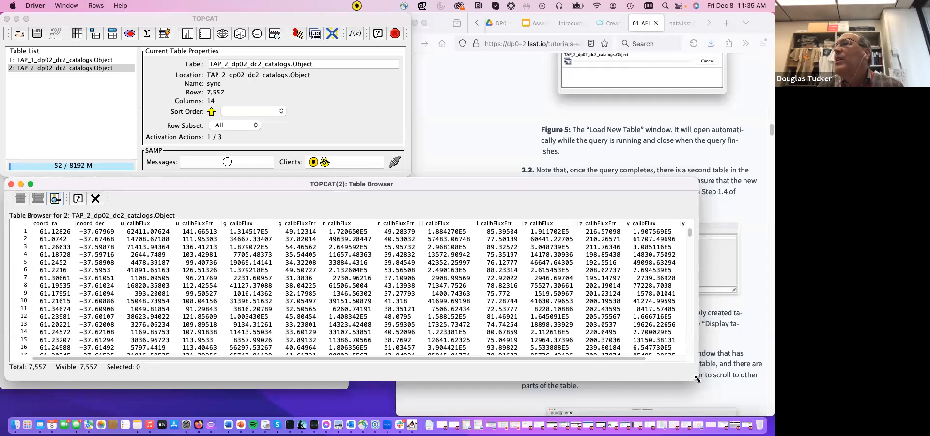
{"action": "left_click_drag", "start_coordinate": [715, 376], "coordinate": [748, 378]}
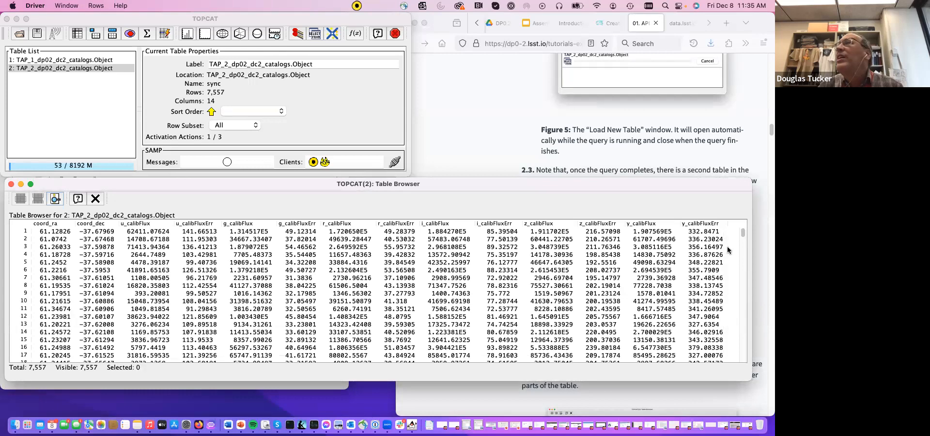
{"action": "left_click_drag", "start_coordinate": [746, 231], "coordinate": [743, 361]}
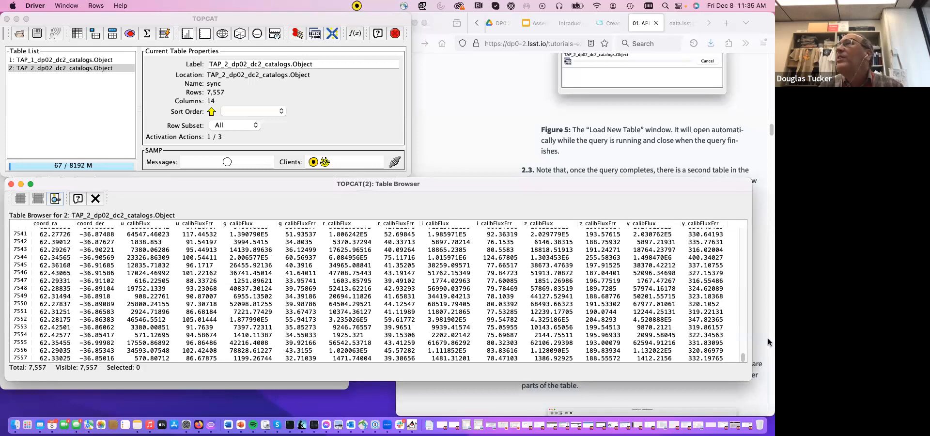
{"action": "left_click_drag", "start_coordinate": [743, 357], "coordinate": [741, 218]}
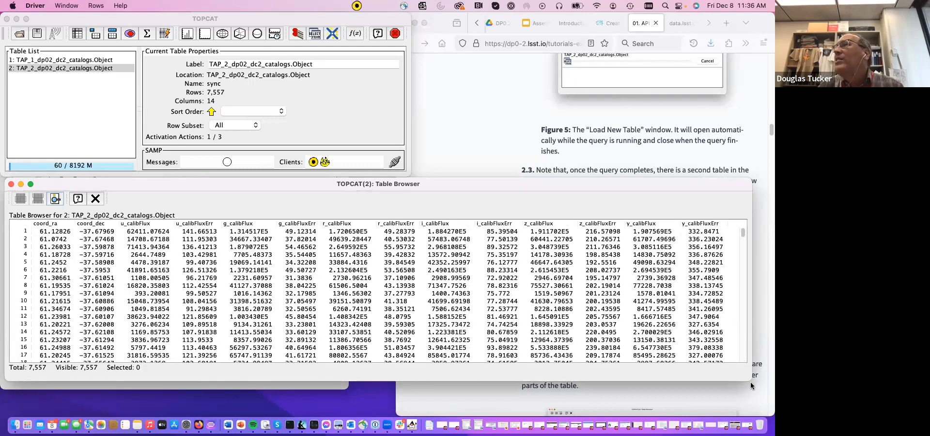
- Continue the tutorial through step 2.5 and display the column metadata of the TAP_2_dp02_dc2_catalogs.Object table
{"action": "left_click", "coordinate": [500, 152]}
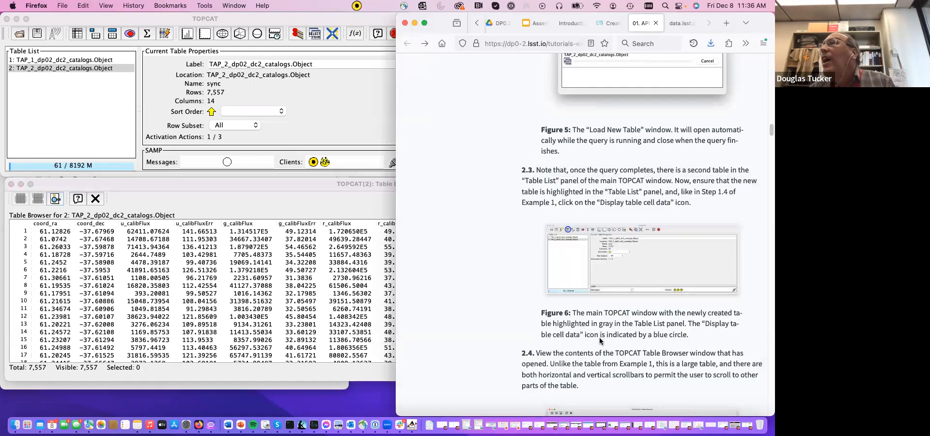
{"action": "scroll", "coordinate": [599, 342], "scroll_direction": "down", "scroll_amount": 4}
{"action": "scroll", "coordinate": [600, 343], "scroll_direction": "down", "scroll_amount": 5}
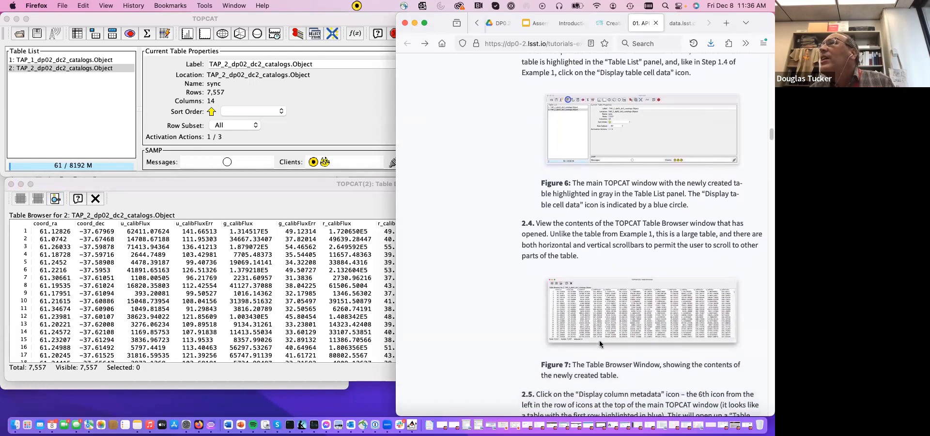
{"action": "scroll", "coordinate": [600, 343], "scroll_direction": "down", "scroll_amount": 6}
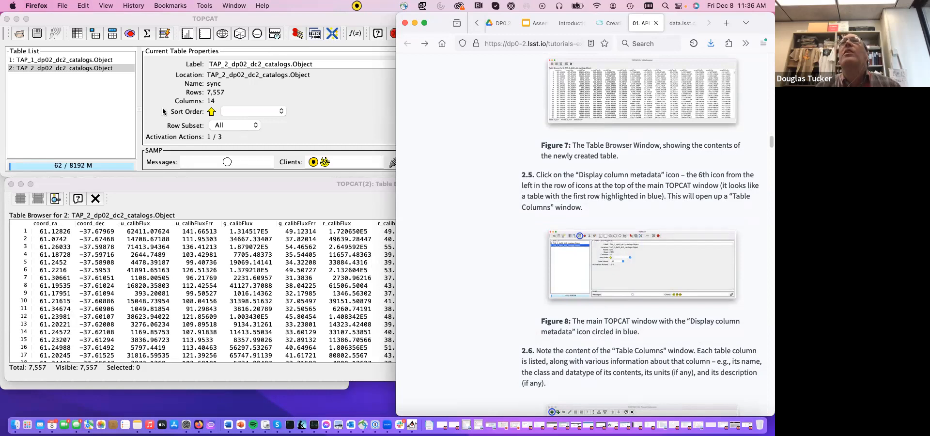
{"action": "left_click", "coordinate": [81, 18]}
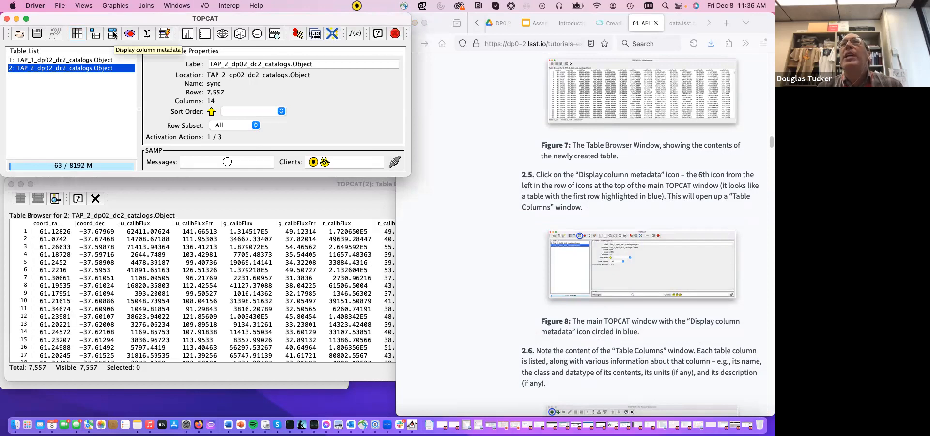
{"action": "left_click", "coordinate": [114, 34]}
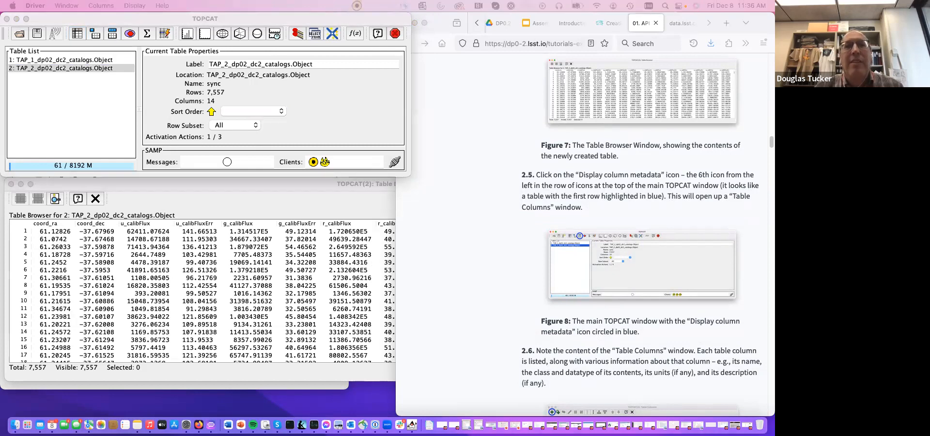
- Move the Table Columns window below the main window's table properties and enlarge it to fit all metadata fields through VOTable ID
{"action": "left_click_drag", "start_coordinate": [186, 290], "coordinate": [186, 155]}
{"action": "left_click_drag", "start_coordinate": [347, 325], "coordinate": [578, 371]}
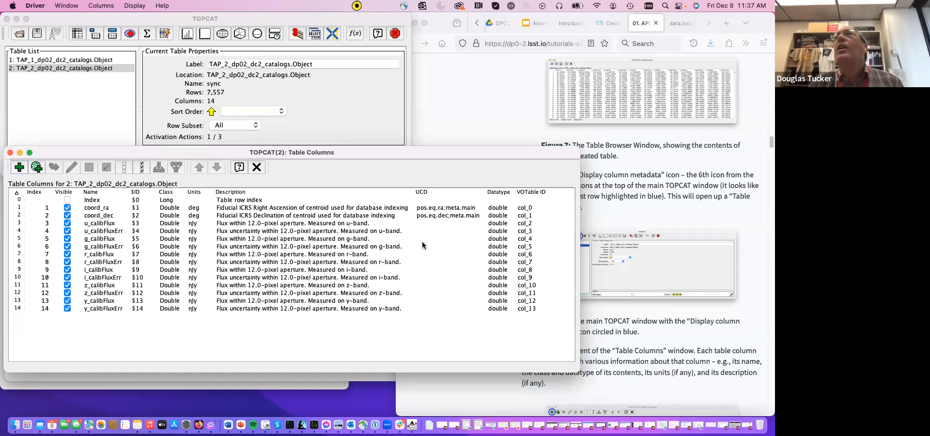
- Read tutorial steps 2.6 and 2.7 on the Table Columns window and creating a u-band AB magnitude column
{"action": "left_click", "coordinate": [636, 200]}
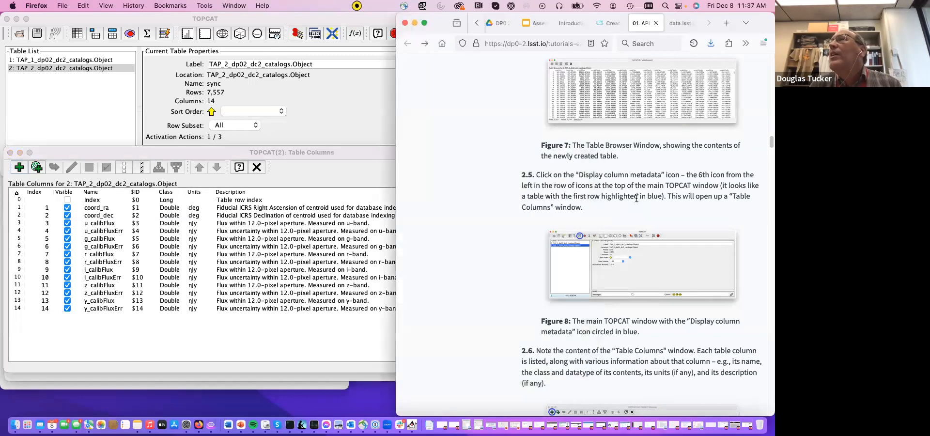
{"action": "scroll", "coordinate": [636, 200], "scroll_direction": "down", "scroll_amount": 5}
{"action": "scroll", "coordinate": [636, 200], "scroll_direction": "down", "scroll_amount": 2}
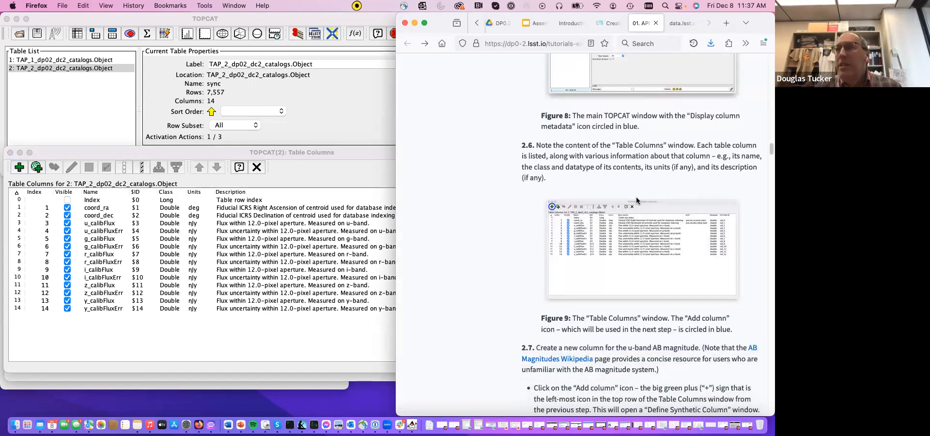
{"action": "scroll", "coordinate": [631, 295], "scroll_direction": "down", "scroll_amount": 4}
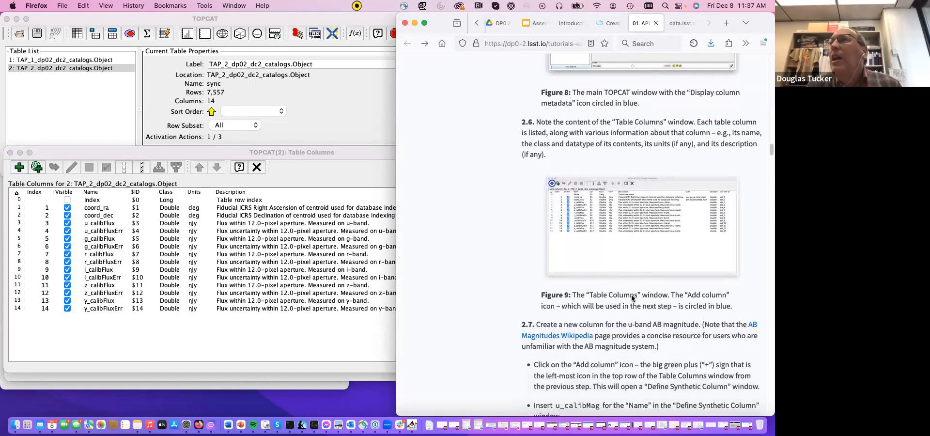
{"action": "scroll", "coordinate": [631, 295], "scroll_direction": "down", "scroll_amount": 3}
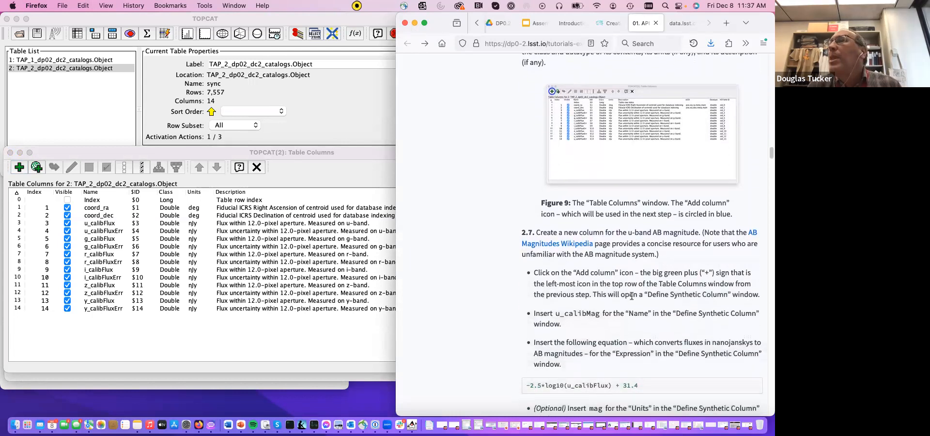
{"action": "scroll", "coordinate": [631, 295], "scroll_direction": "down", "scroll_amount": 1}
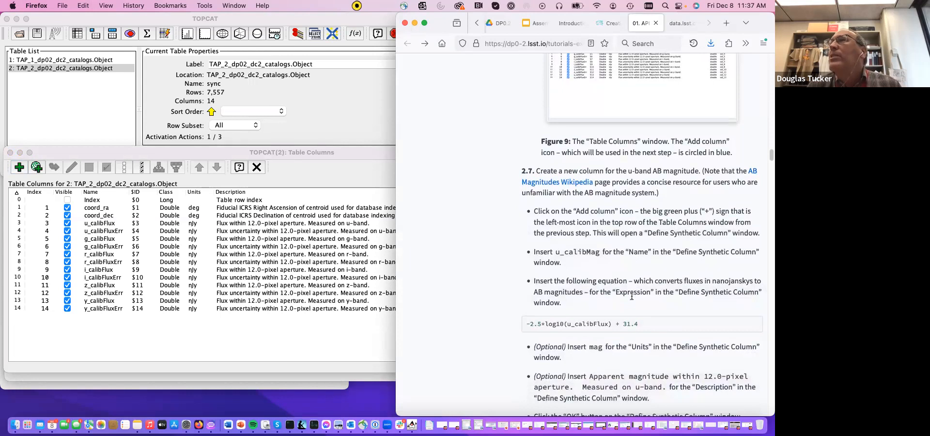
{"action": "scroll", "coordinate": [632, 296], "scroll_direction": "up", "scroll_amount": 1}
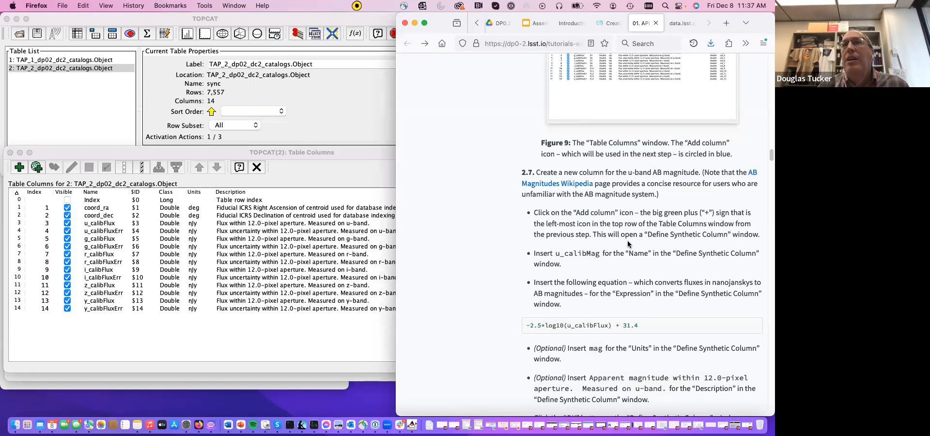
{"action": "scroll", "coordinate": [628, 243], "scroll_direction": "down", "scroll_amount": 3}
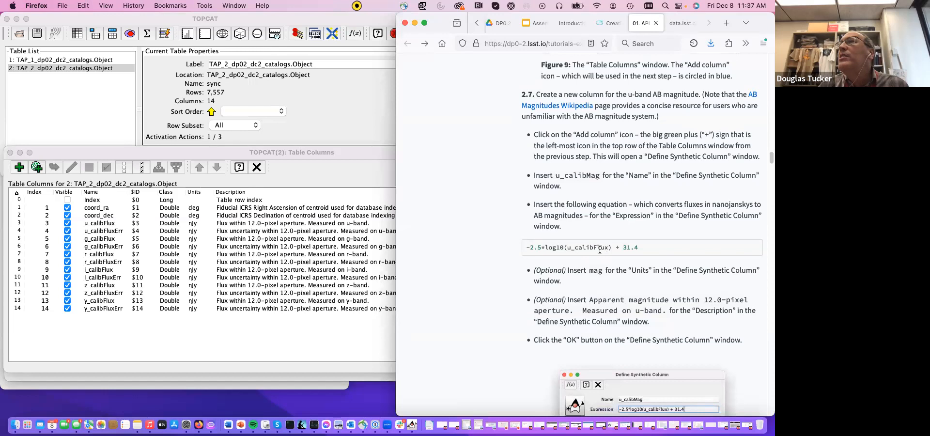
{"action": "triple_click", "coordinate": [599, 249]}
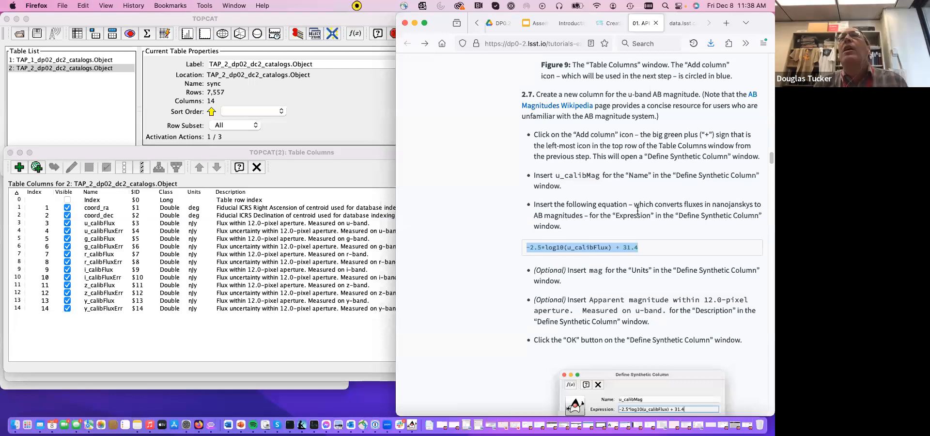
{"action": "scroll", "coordinate": [601, 211], "scroll_direction": "up", "scroll_amount": 1}
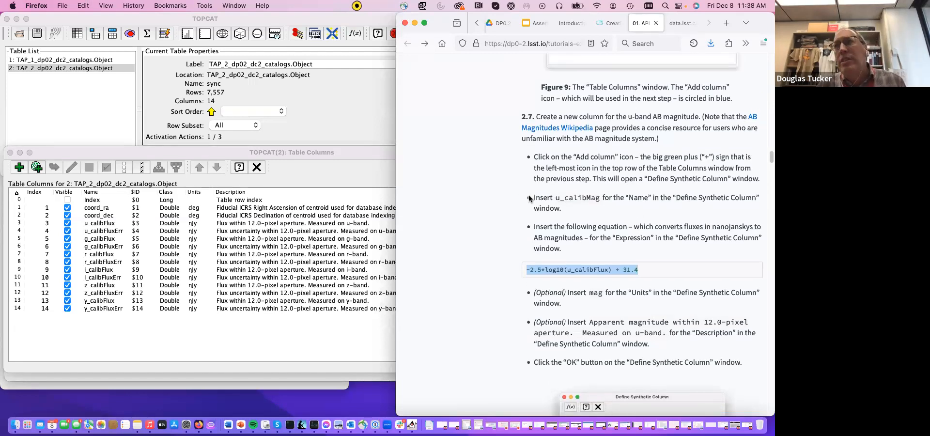
- Start defining a new synthetic column for the TAP_2_dp02_dc2_catalogs.Object table and place the definition dialog over the column list
{"action": "left_click", "coordinate": [182, 171]}
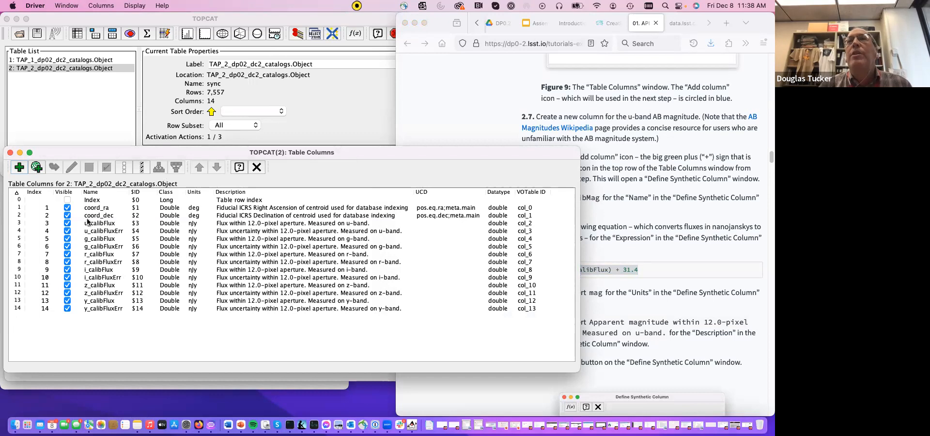
{"action": "left_click", "coordinate": [20, 167]}
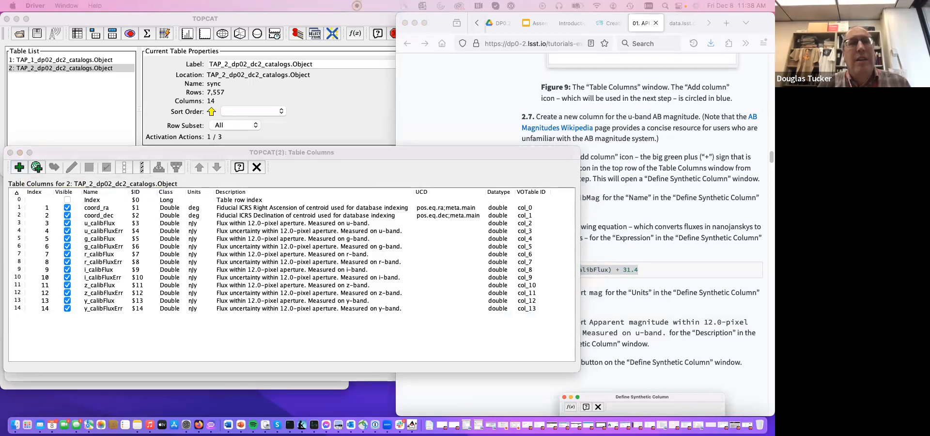
{"action": "left_click_drag", "start_coordinate": [230, 425], "coordinate": [219, 155]}
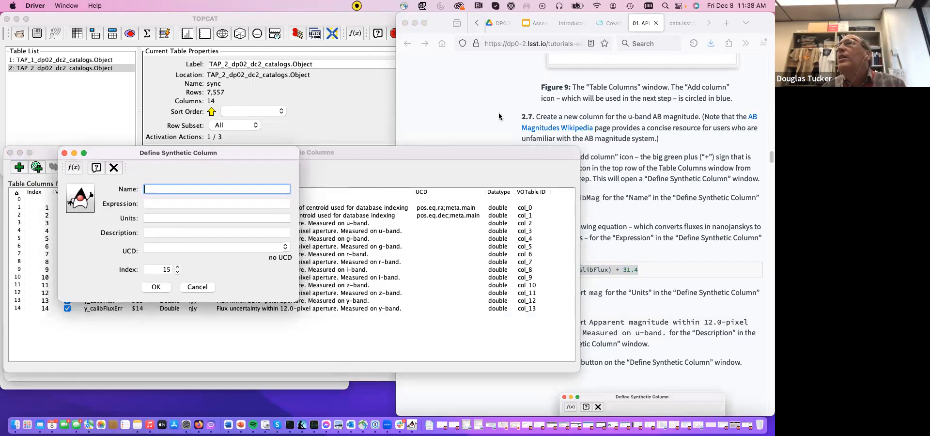
- Name the synthetic column u_calibMag, copying the name from tutorial step 2.7
{"action": "left_click", "coordinate": [485, 114]}
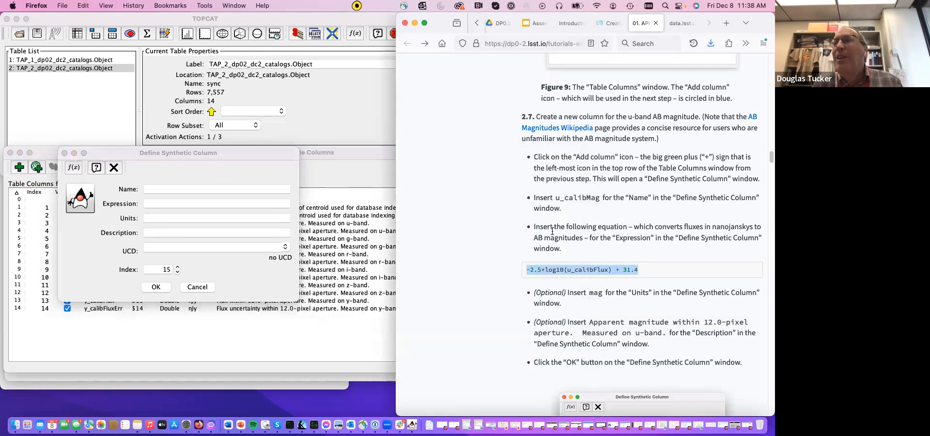
{"action": "scroll", "coordinate": [613, 231], "scroll_direction": "down", "scroll_amount": 3}
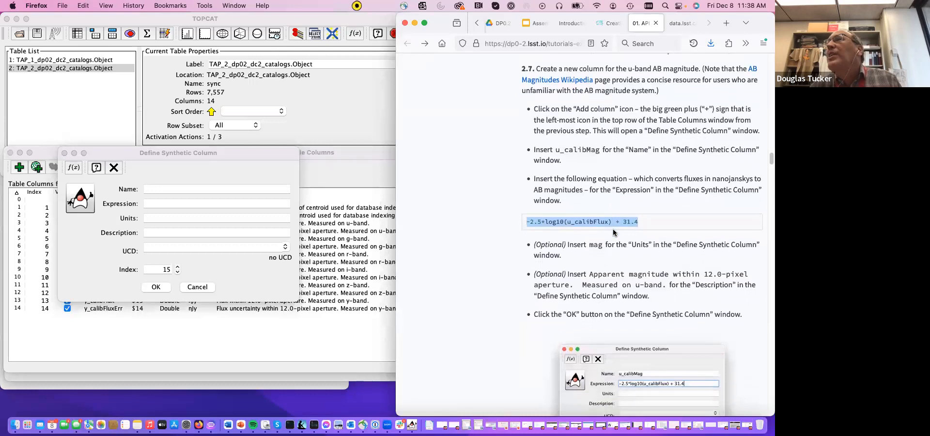
{"action": "scroll", "coordinate": [613, 232], "scroll_direction": "down", "scroll_amount": 1}
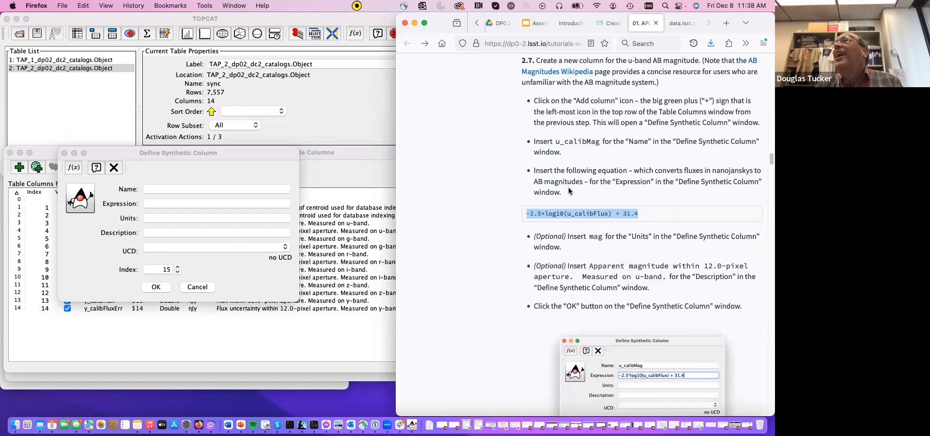
{"action": "scroll", "coordinate": [569, 191], "scroll_direction": "up", "scroll_amount": 4}
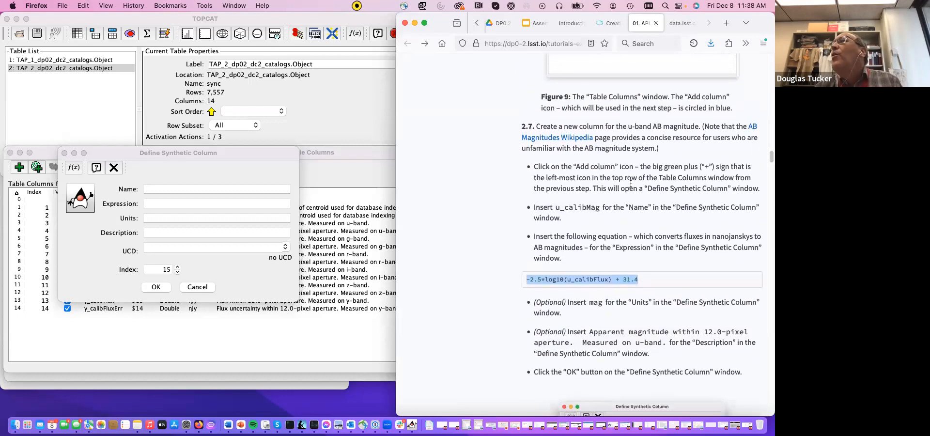
{"action": "scroll", "coordinate": [613, 228], "scroll_direction": "down", "scroll_amount": 1}
{"action": "left_click_drag", "start_coordinate": [555, 200], "coordinate": [600, 202]}
{"action": "key", "text": "super+c"}
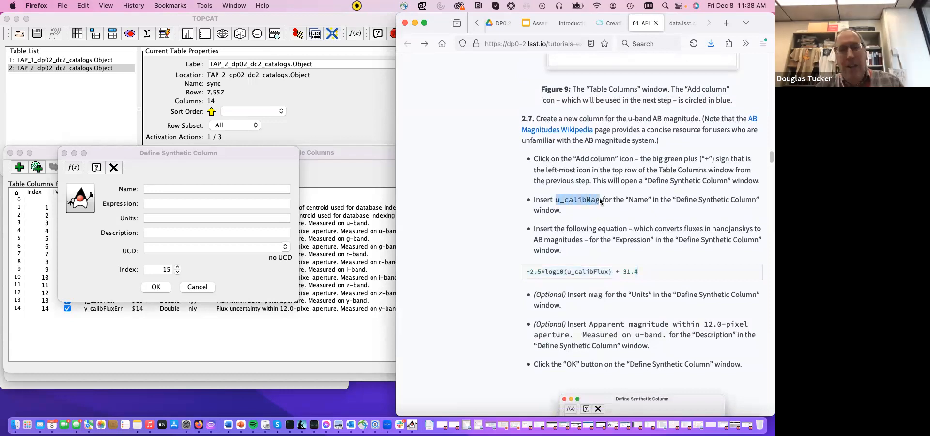
{"action": "left_click", "coordinate": [155, 189]}
{"action": "key", "text": "super+v"}
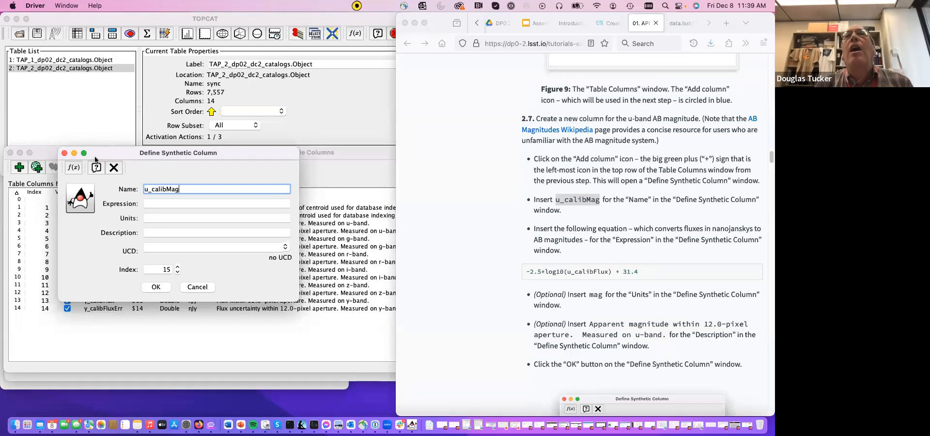
- Reposition the Define Synthetic Column dialog and set the expression to -2.5*log10(u_calibFlux) + 31.4, copied from the tutorial
{"action": "left_click_drag", "start_coordinate": [115, 153], "coordinate": [141, 186]}
{"action": "left_click_drag", "start_coordinate": [174, 239], "coordinate": [183, 243]}
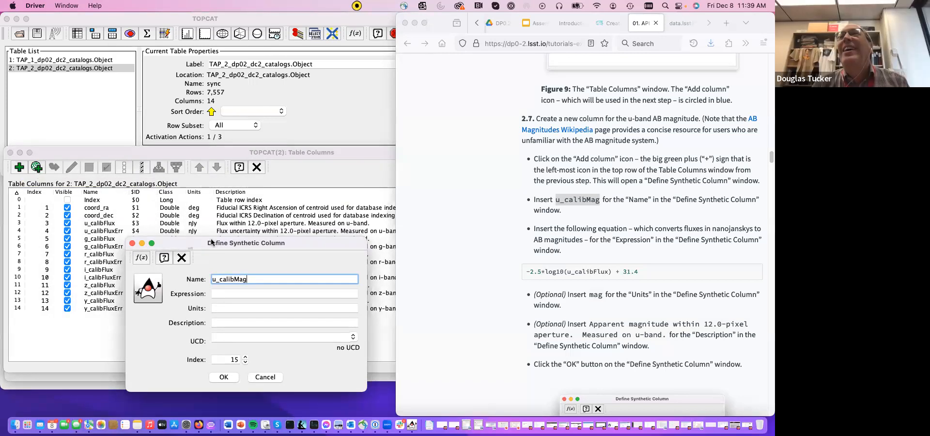
{"action": "left_click_drag", "start_coordinate": [202, 242], "coordinate": [182, 152]}
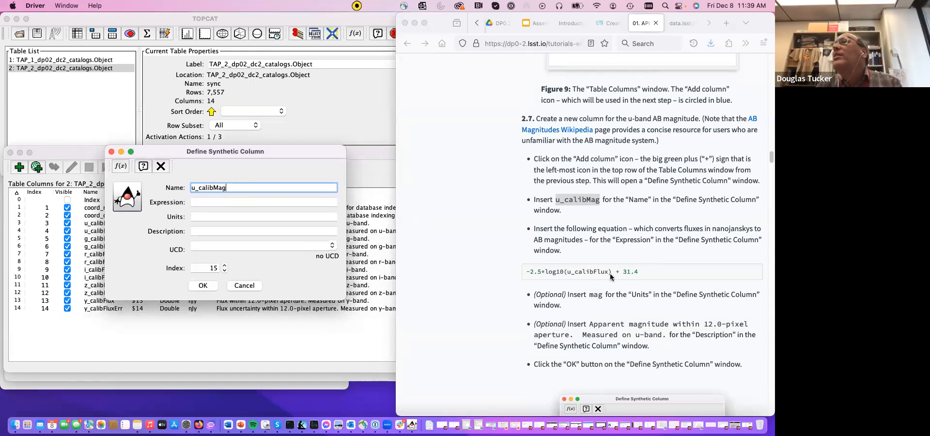
{"action": "triple_click", "coordinate": [592, 270]}
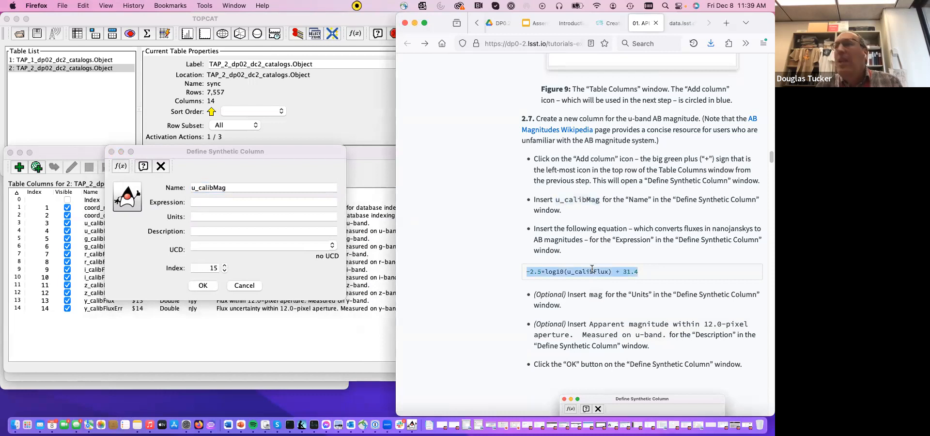
{"action": "key", "text": "super+c"}
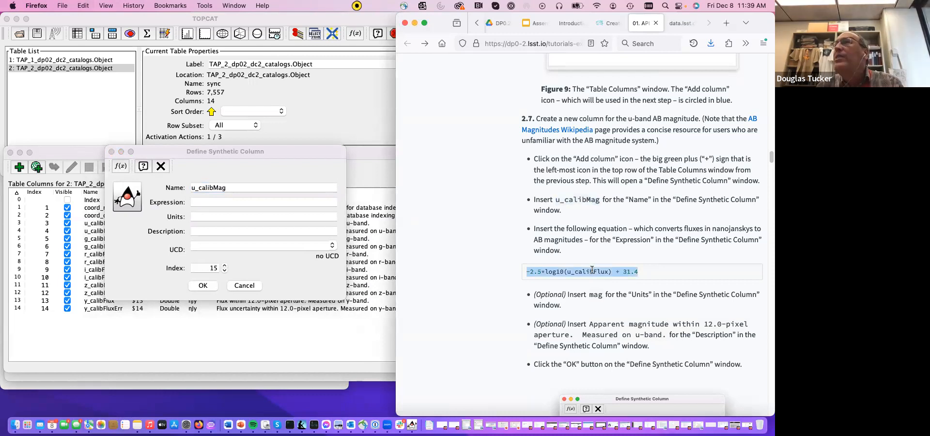
{"action": "left_click", "coordinate": [224, 204]}
{"action": "key", "text": "super+v"}
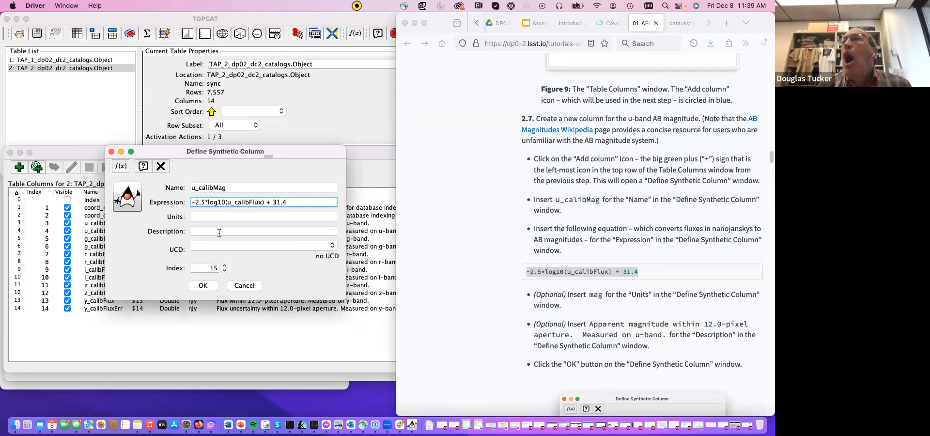
- Set the units to mag and the description to "Apparent magnitude within 12.0-pixel aperture.", and create the u_calibMag column
{"action": "left_click", "coordinate": [197, 217]}
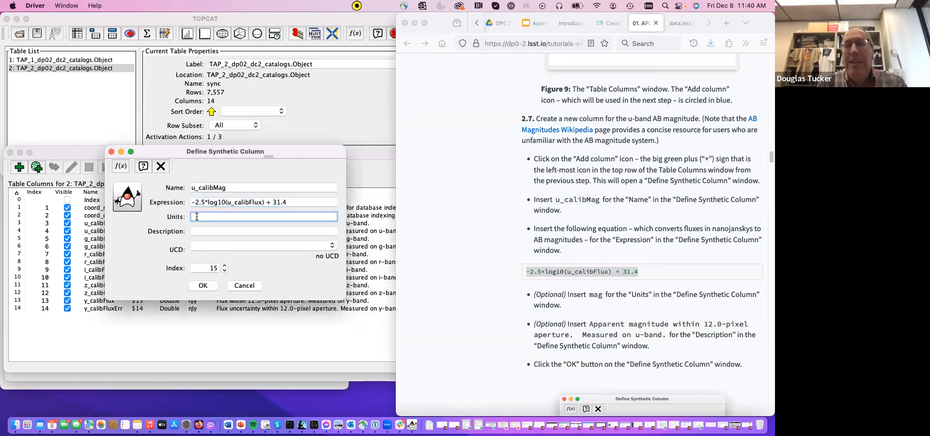
{"action": "type", "text": "mag"}
{"action": "left_click", "coordinate": [207, 233]}
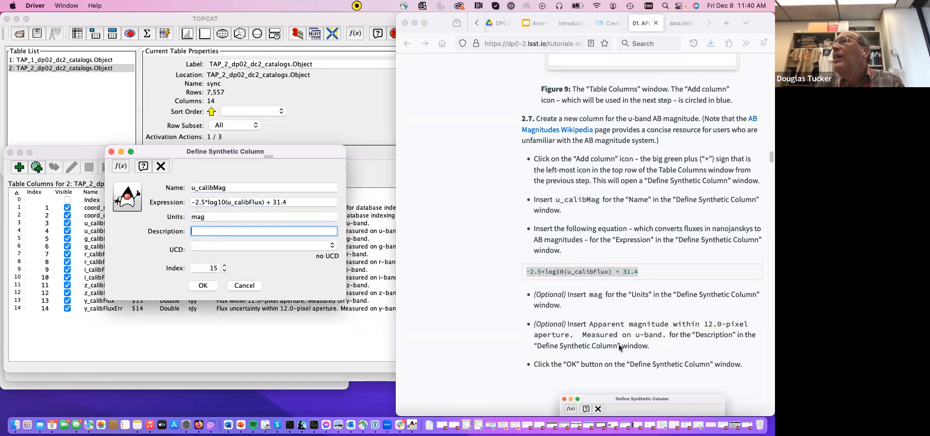
{"action": "left_click", "coordinate": [591, 323]}
{"action": "left_click_drag", "start_coordinate": [590, 324], "coordinate": [573, 335]}
{"action": "key", "text": "super+c"}
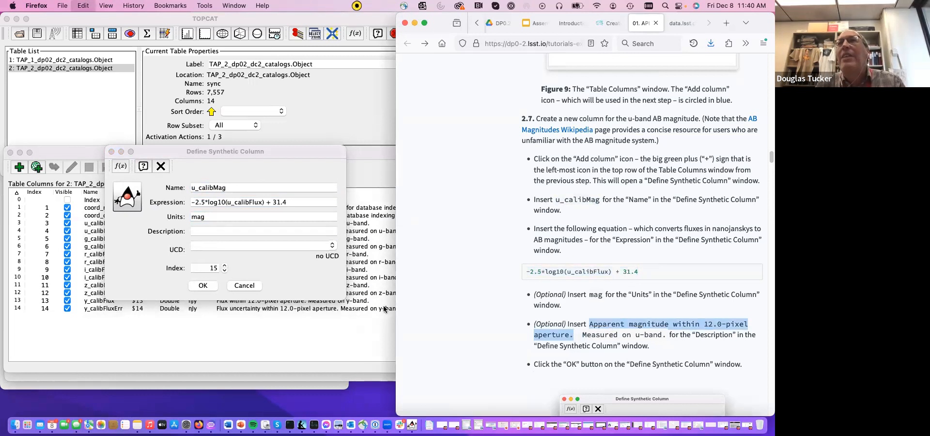
{"action": "left_click", "coordinate": [254, 232]}
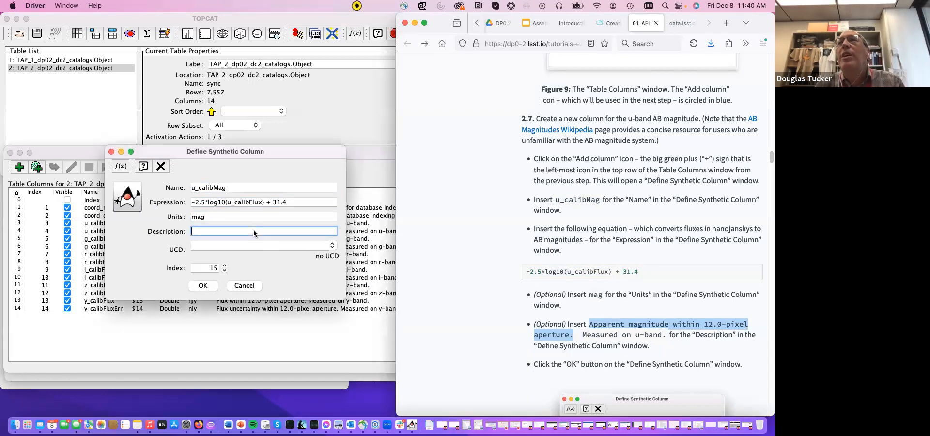
{"action": "key", "text": "super+v"}
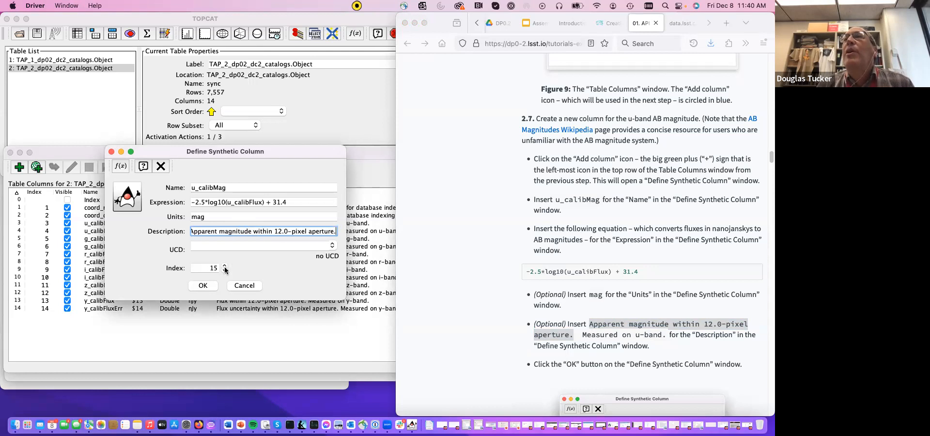
{"action": "left_click", "coordinate": [202, 285]}
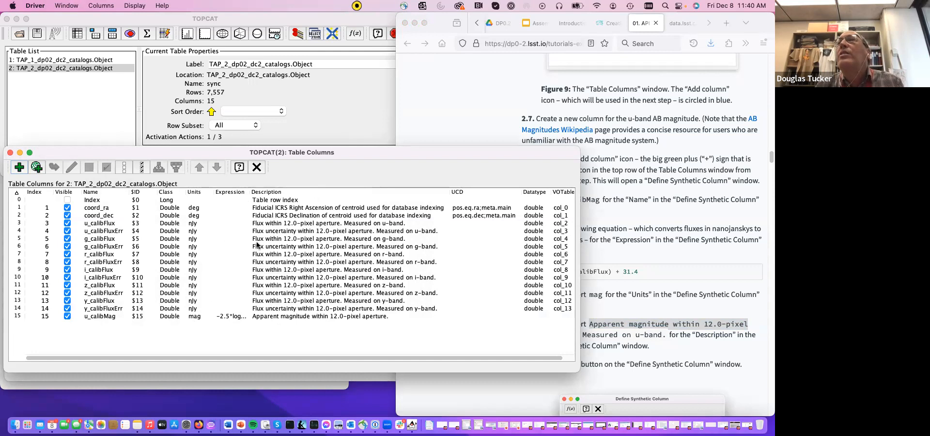
- Widen the Expression field to show the full u_calibMag formula, and bring the Table Browser forward to view the new column's values
{"action": "left_click_drag", "start_coordinate": [250, 195], "coordinate": [315, 199]}
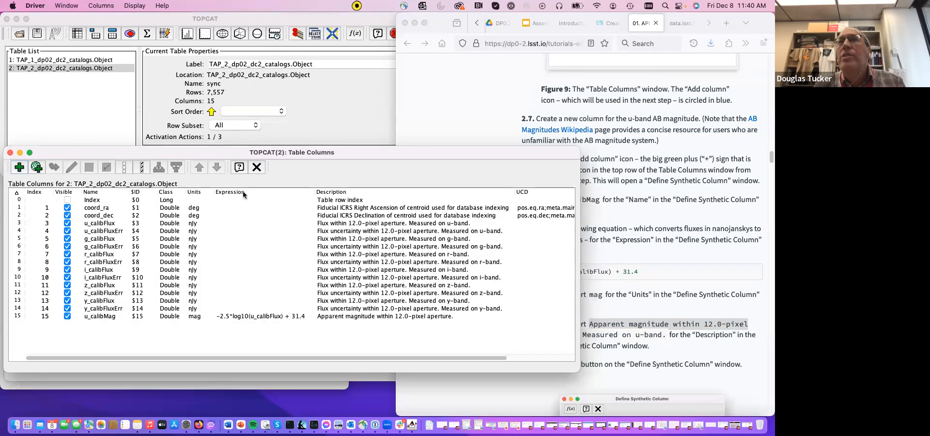
{"action": "left_click_drag", "start_coordinate": [234, 152], "coordinate": [246, 27]}
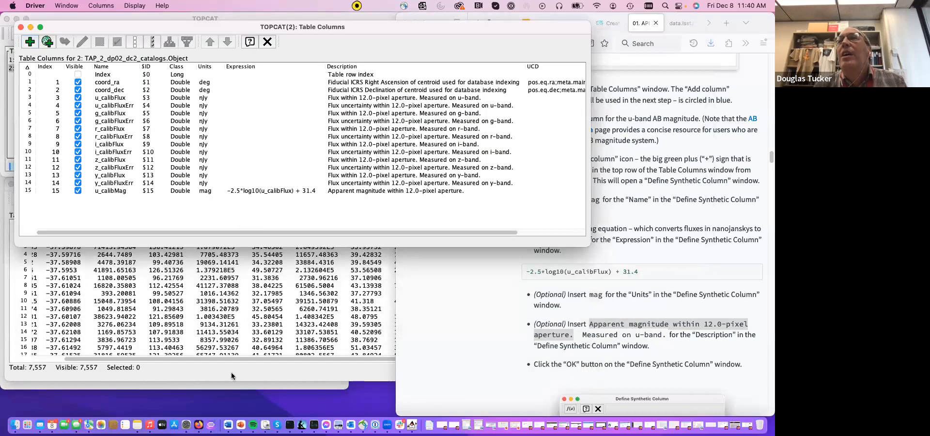
{"action": "left_click", "coordinate": [227, 373]}
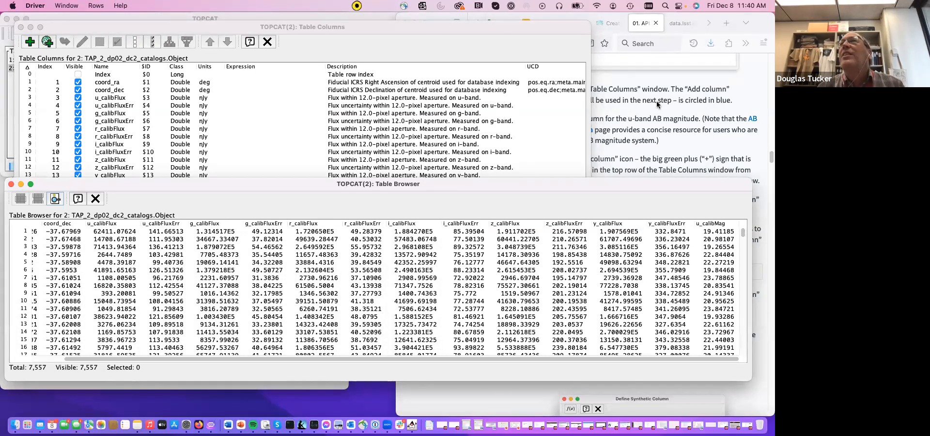
- Place the Table Columns window back below the main window and return to tutorial step 2.7 in Firefox
{"action": "left_click", "coordinate": [496, 31]}
{"action": "left_click_drag", "start_coordinate": [496, 33], "coordinate": [484, 182]}
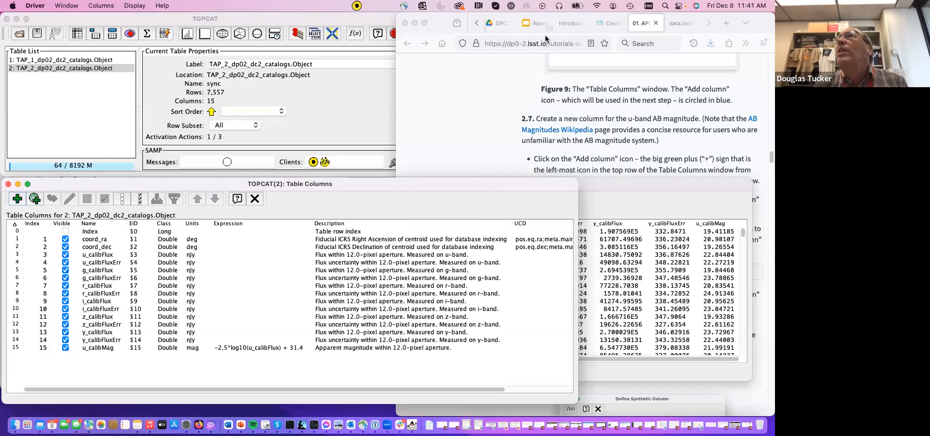
{"action": "left_click", "coordinate": [440, 25]}
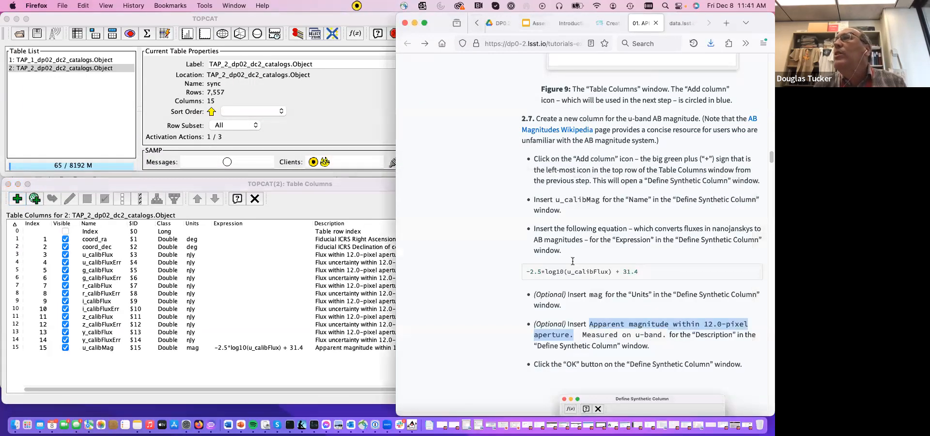
- Read tutorial step 2.8 on creating a u-band AB magnitude error column and its error-propagation formula
{"action": "scroll", "coordinate": [585, 297], "scroll_direction": "down", "scroll_amount": 1}
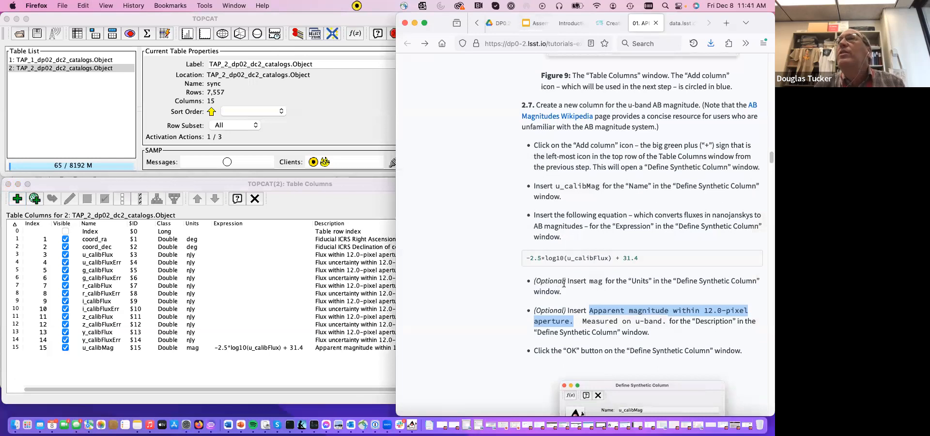
{"action": "scroll", "coordinate": [593, 300], "scroll_direction": "down", "scroll_amount": 5}
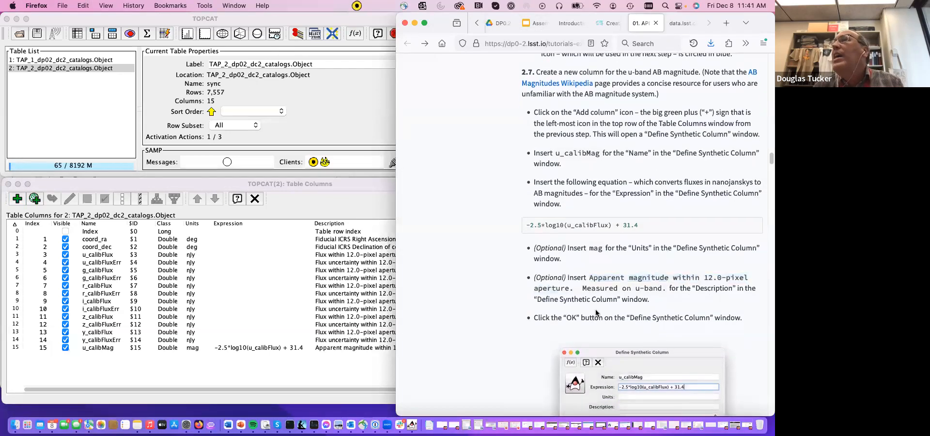
{"action": "scroll", "coordinate": [595, 312], "scroll_direction": "down", "scroll_amount": 3}
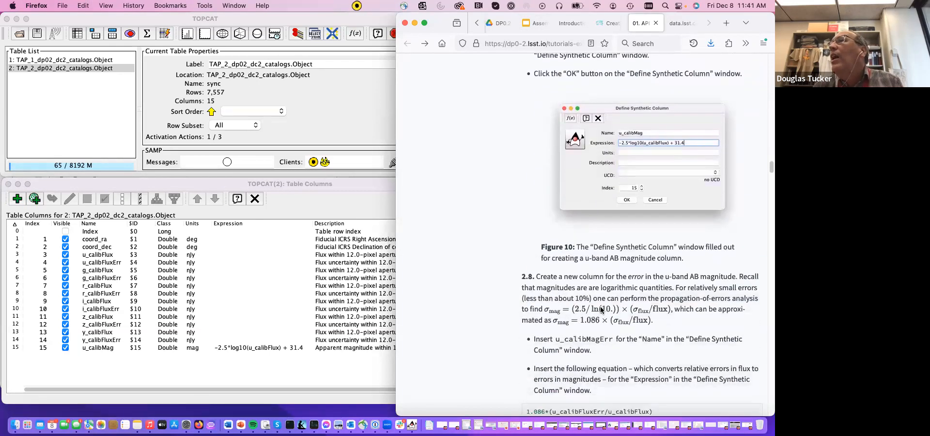
{"action": "scroll", "coordinate": [600, 310], "scroll_direction": "down", "scroll_amount": 1}
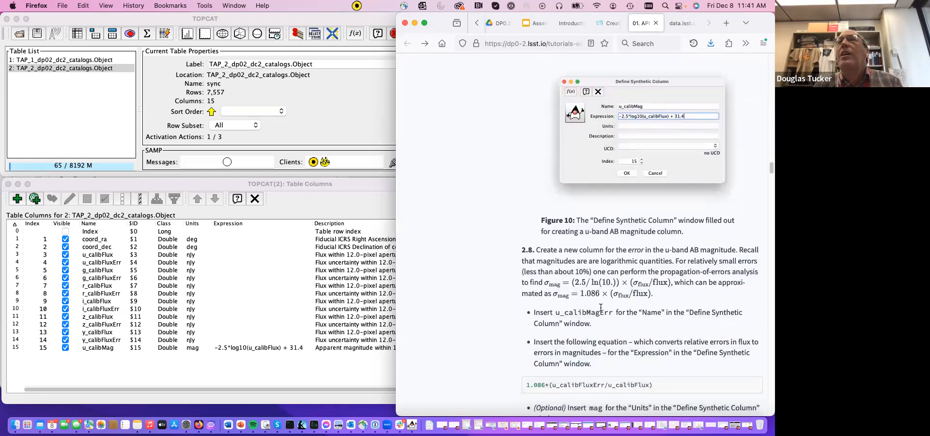
{"action": "scroll", "coordinate": [604, 292], "scroll_direction": "down", "scroll_amount": 2}
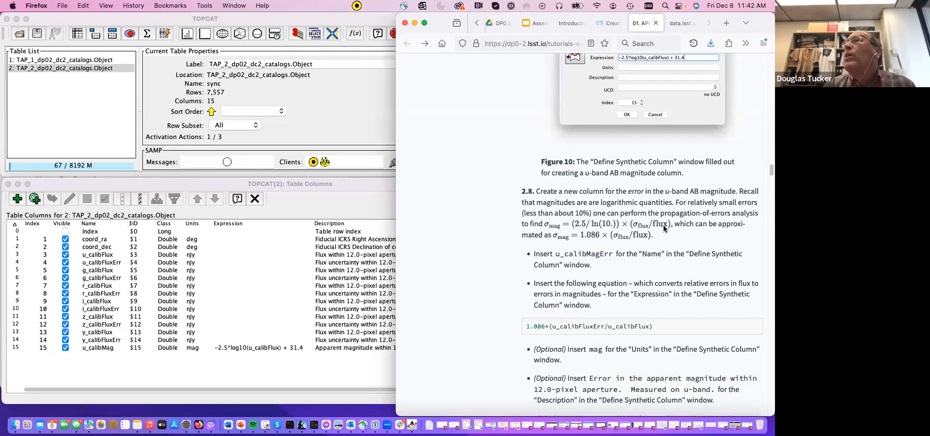
{"action": "triple_click", "coordinate": [592, 234]}
{"action": "left_click", "coordinate": [594, 237]}
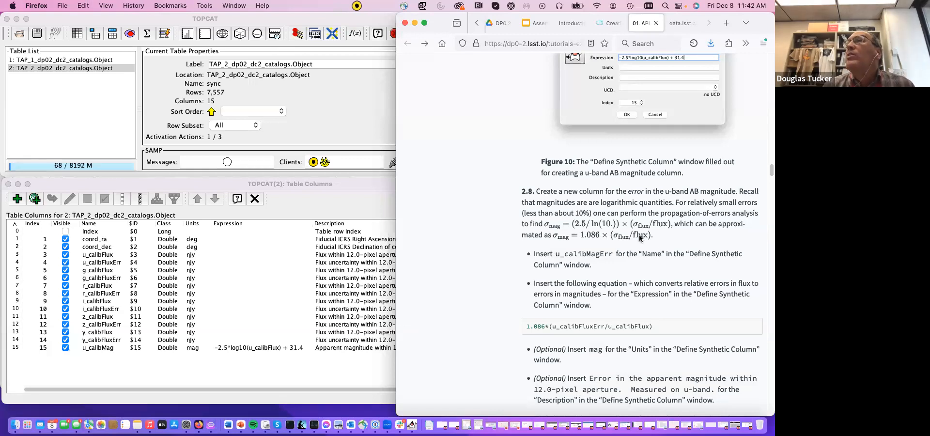
- Start another synthetic column from the Table Columns window and name it u_calibMagErr, copied from the tutorial
{"action": "left_click", "coordinate": [344, 187]}
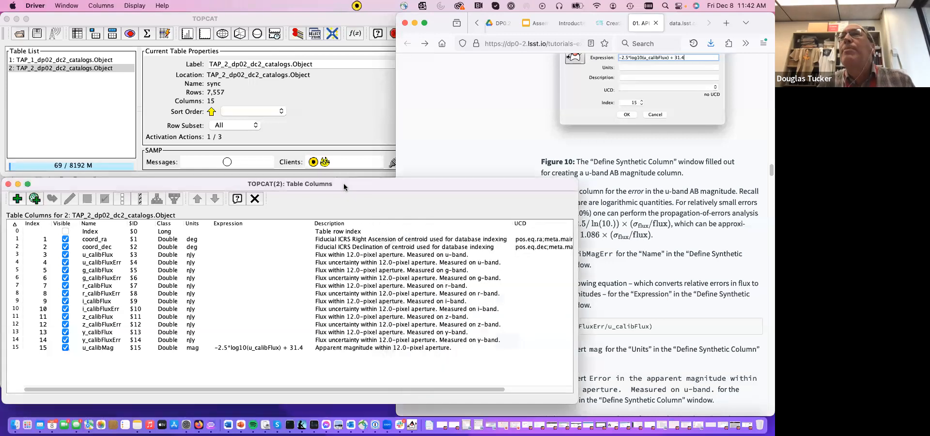
{"action": "left_click", "coordinate": [17, 199]}
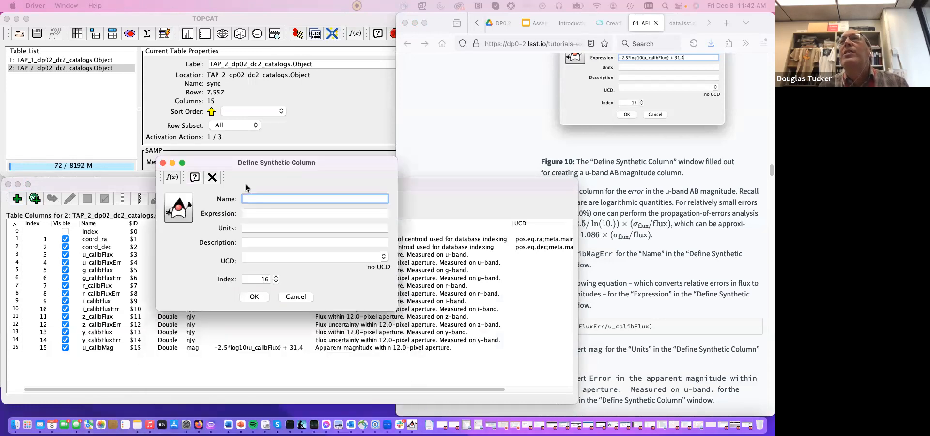
{"action": "left_click", "coordinate": [693, 276]}
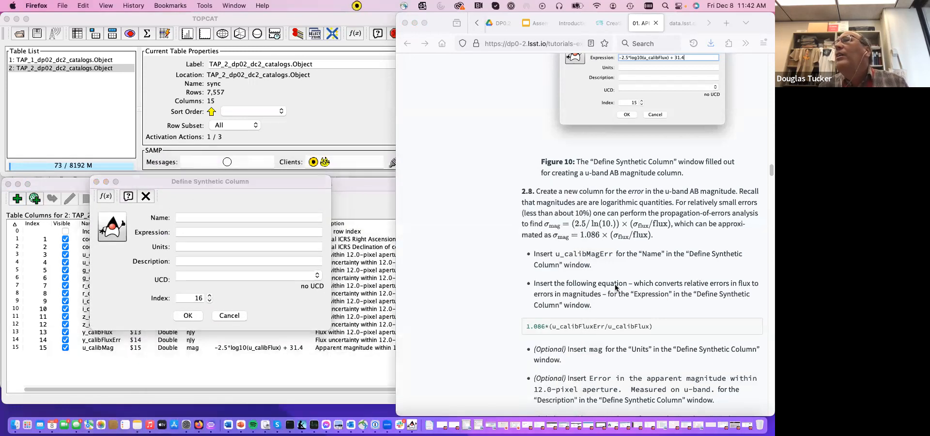
{"action": "left_click_drag", "start_coordinate": [556, 253], "coordinate": [613, 255]}
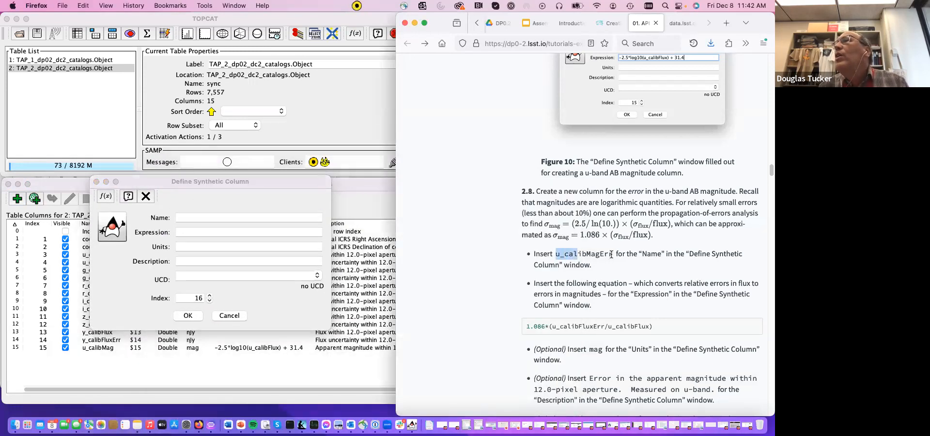
{"action": "key", "text": "super+c"}
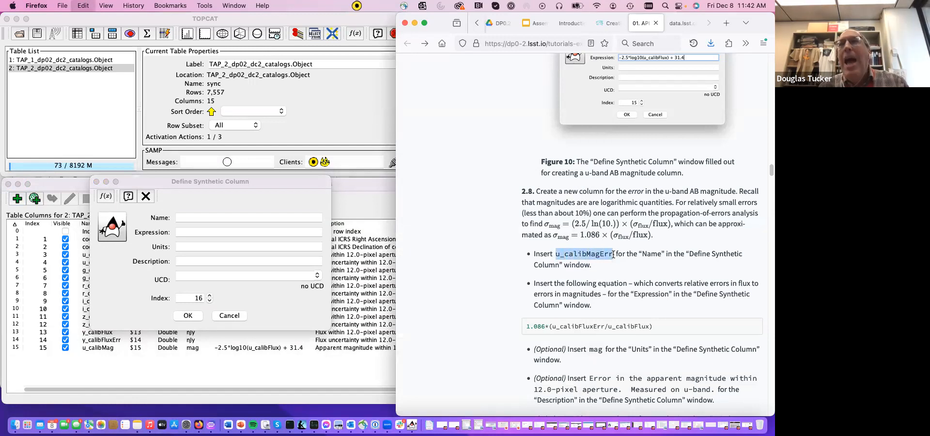
{"action": "left_click", "coordinate": [265, 216]}
{"action": "key", "text": "super+v"}
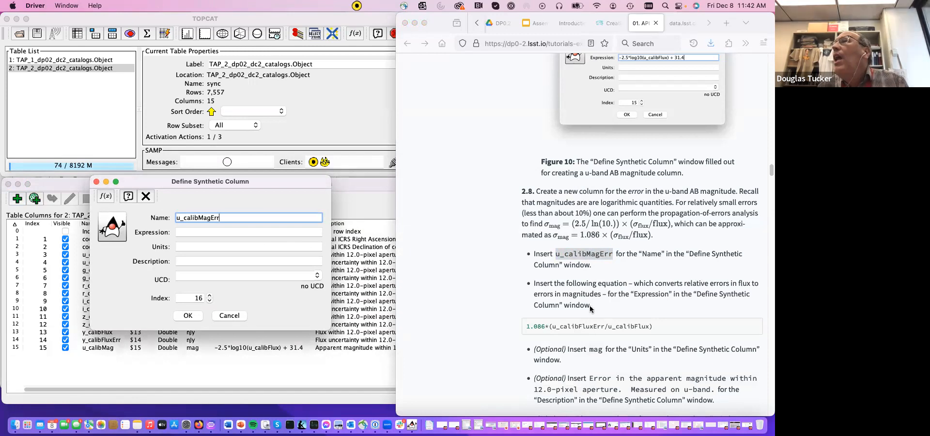
- Copy the tutorial's error equation and set the new column's expression to 1.086*(u_calibFluxErr/u_calibFlux)
{"action": "left_click", "coordinate": [555, 328]}
{"action": "triple_click", "coordinate": [556, 328]}
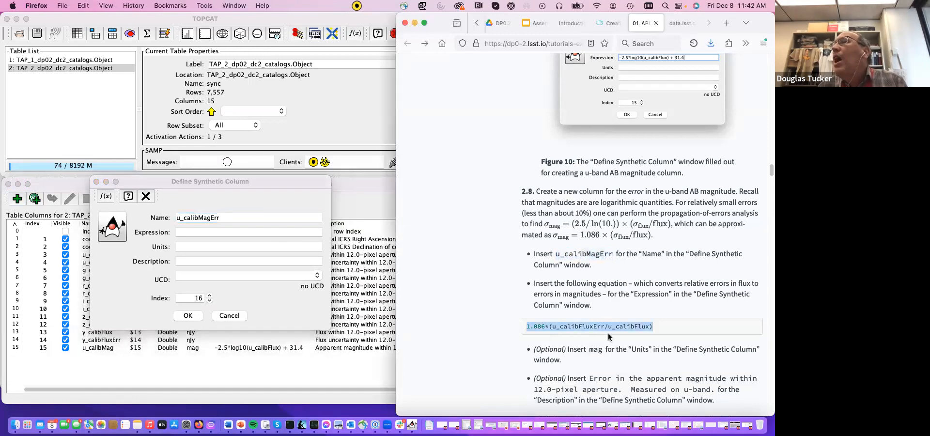
{"action": "scroll", "coordinate": [609, 337], "scroll_direction": "down", "scroll_amount": 2}
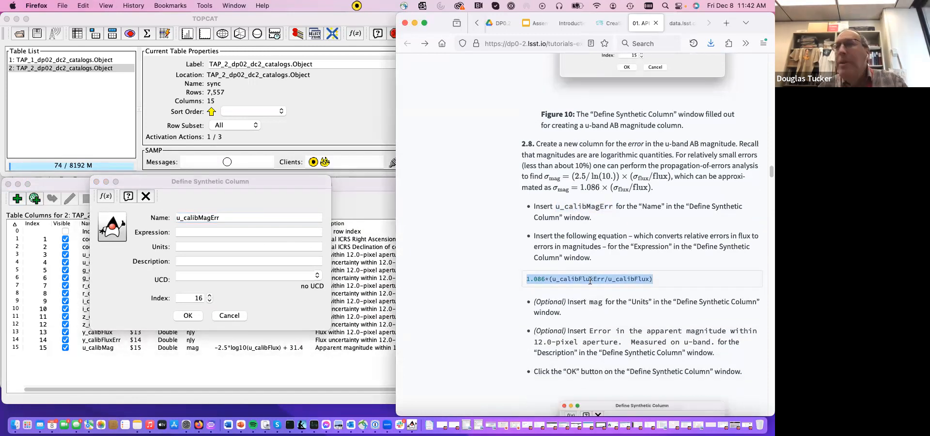
{"action": "key", "text": "super+c"}
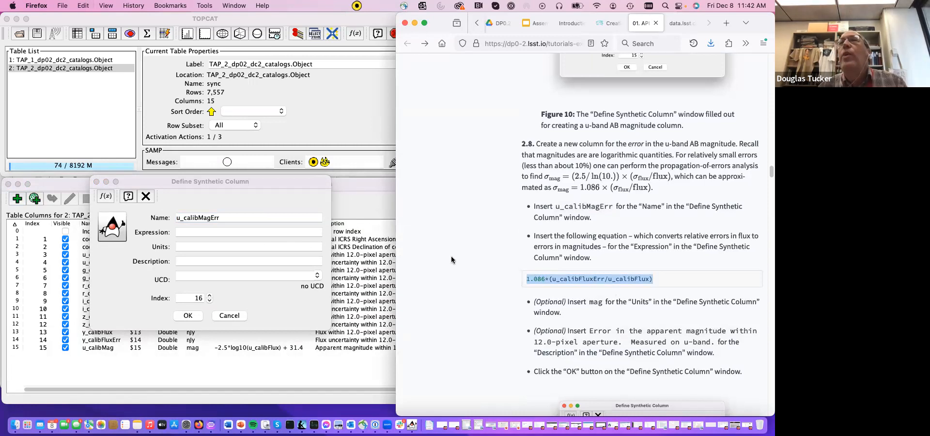
{"action": "left_click", "coordinate": [228, 230]}
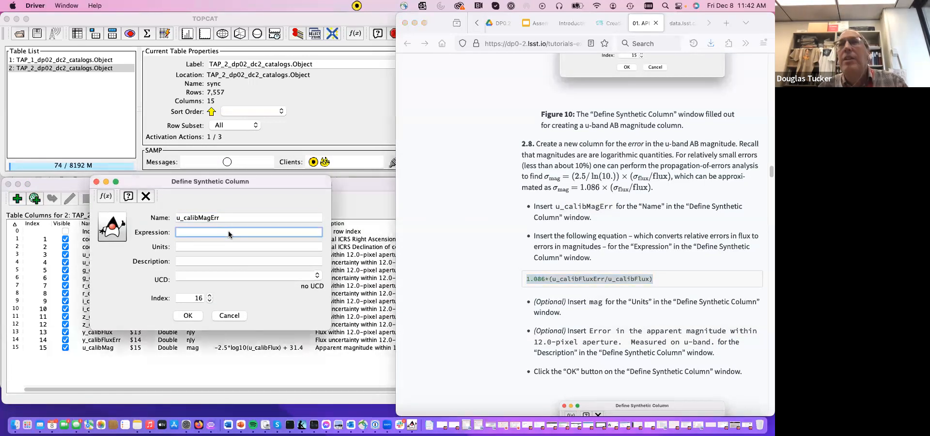
{"action": "key", "text": "super+v"}
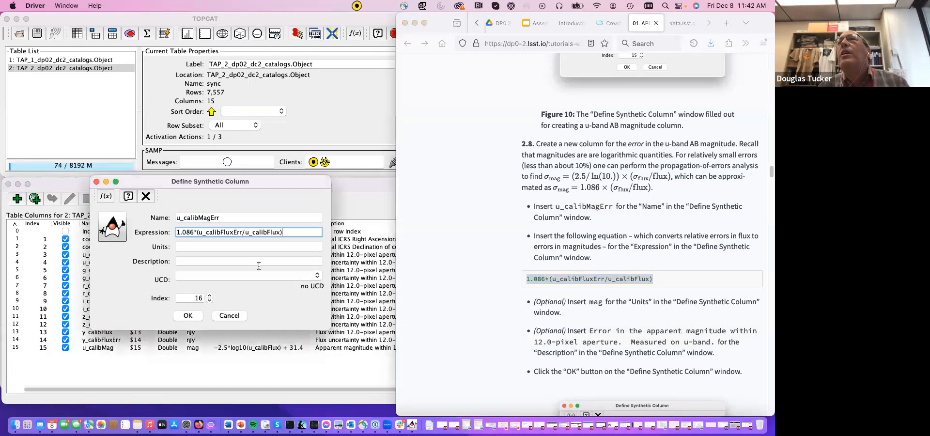
- Leave the optional units and description empty and create the u_calibMagErr column
{"action": "left_click", "coordinate": [236, 247]}
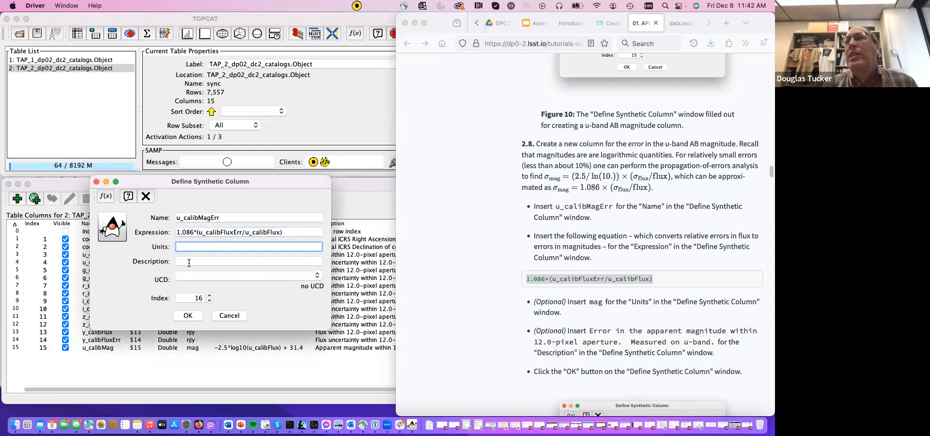
{"action": "left_click", "coordinate": [188, 262]}
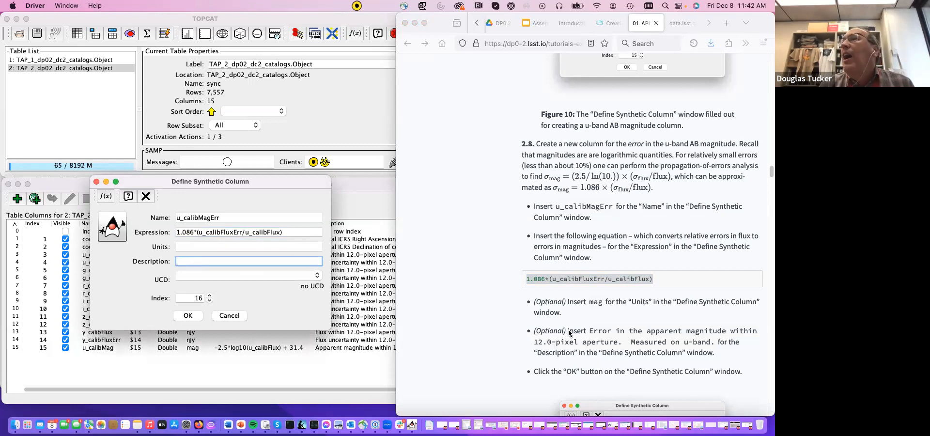
{"action": "scroll", "coordinate": [569, 333], "scroll_direction": "down", "scroll_amount": 2}
{"action": "scroll", "coordinate": [569, 333], "scroll_direction": "down", "scroll_amount": 2}
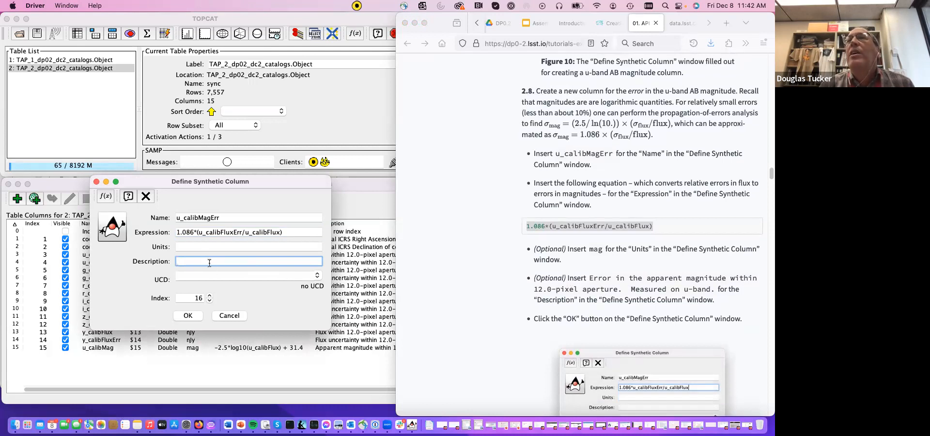
{"action": "left_click", "coordinate": [188, 316]}
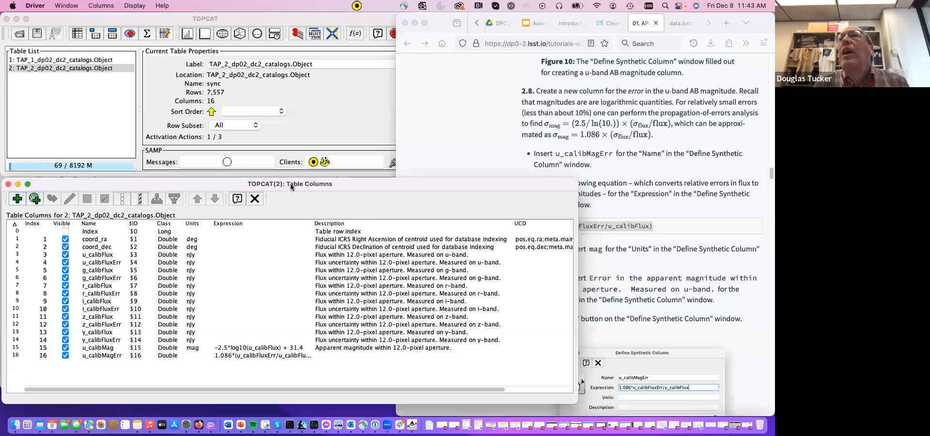
- Bring the Table Browser forward and examine the u_calibMagErr values, selecting row 9 to inspect its error at full precision
{"action": "left_click_drag", "start_coordinate": [290, 186], "coordinate": [293, 105]}
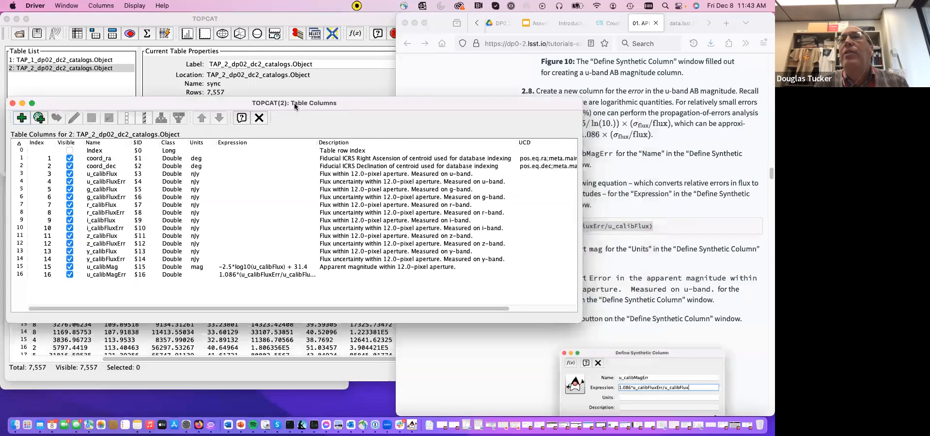
{"action": "left_click", "coordinate": [283, 360]}
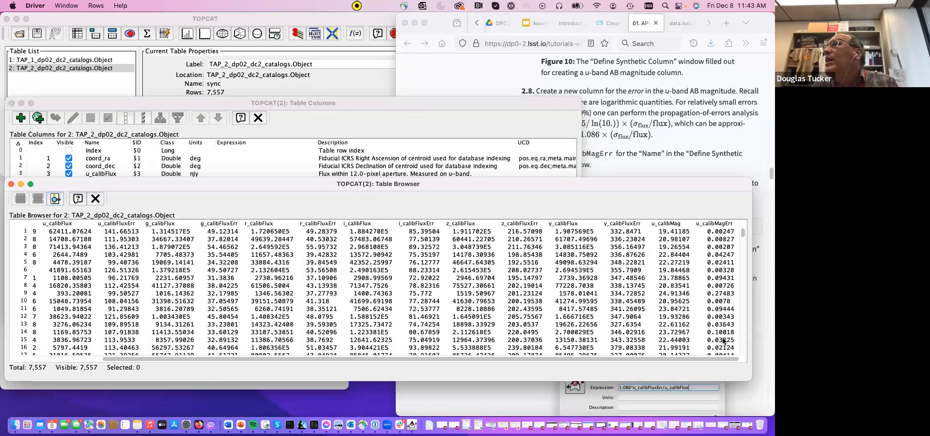
{"action": "scroll", "coordinate": [724, 341], "scroll_direction": "down", "scroll_amount": 1}
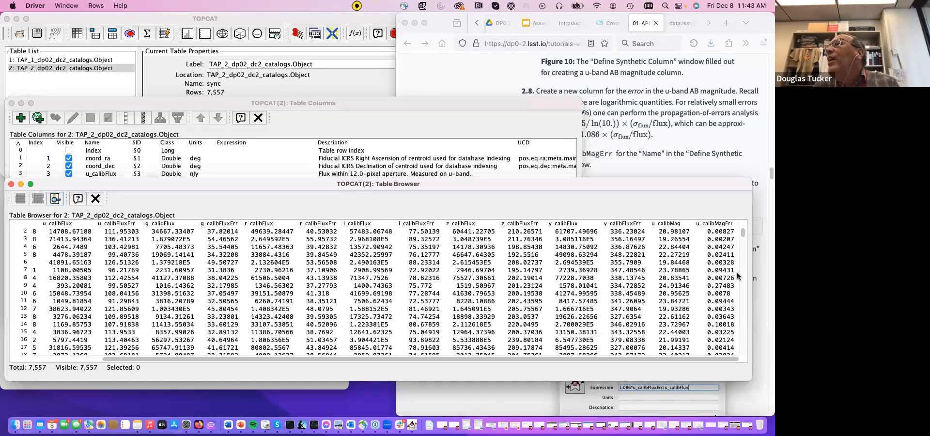
{"action": "double_click", "coordinate": [725, 286]}
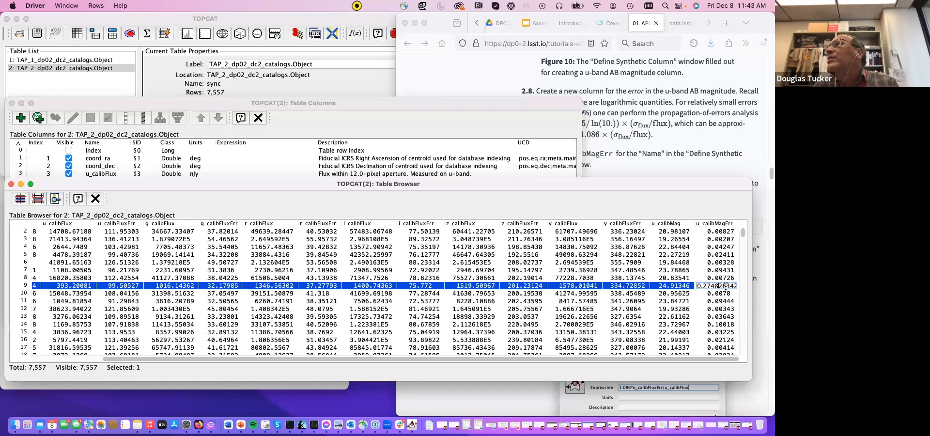
{"action": "left_click", "coordinate": [716, 290]}
{"action": "left_click", "coordinate": [717, 284]}
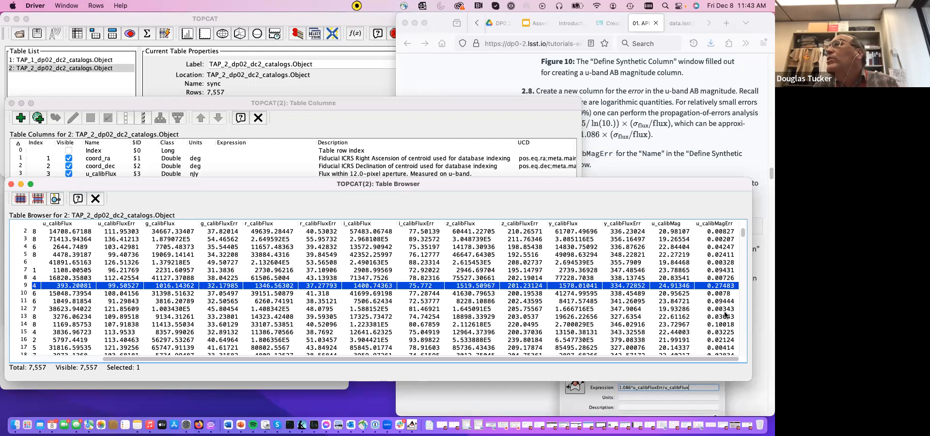
{"action": "left_click_drag", "start_coordinate": [744, 234], "coordinate": [740, 219]}
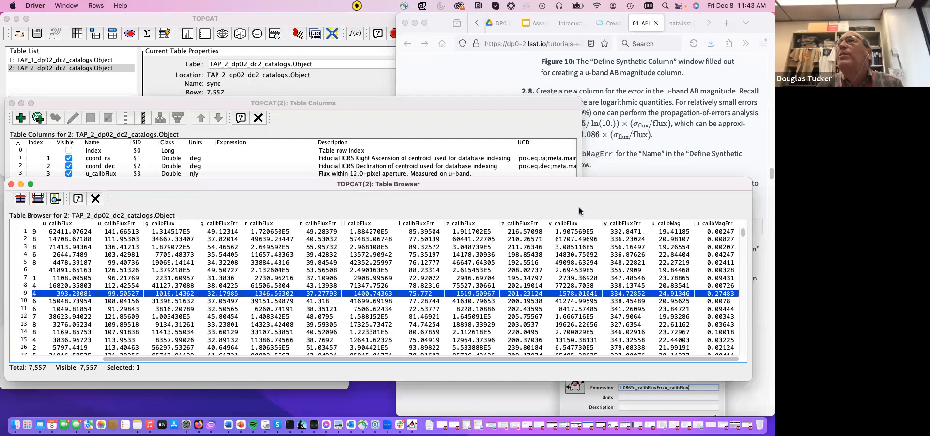
- Place the Table Columns window back below the main window and return to the tutorial in Firefox at step 2.9
{"action": "left_click", "coordinate": [457, 102]}
{"action": "left_click_drag", "start_coordinate": [455, 102], "coordinate": [449, 182]}
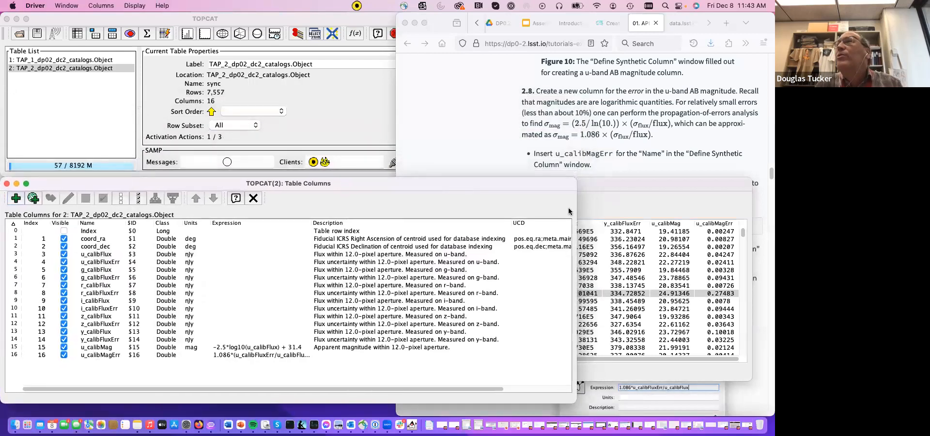
{"action": "left_click", "coordinate": [624, 156]}
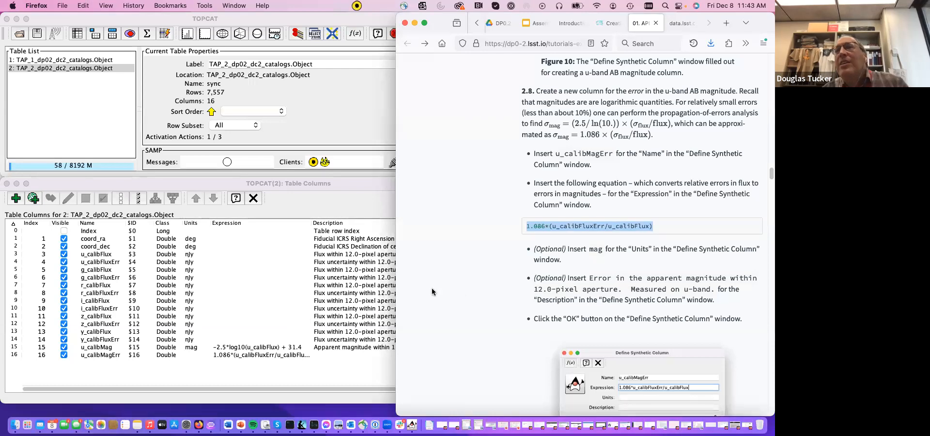
{"action": "scroll", "coordinate": [513, 307], "scroll_direction": "down", "scroll_amount": 10}
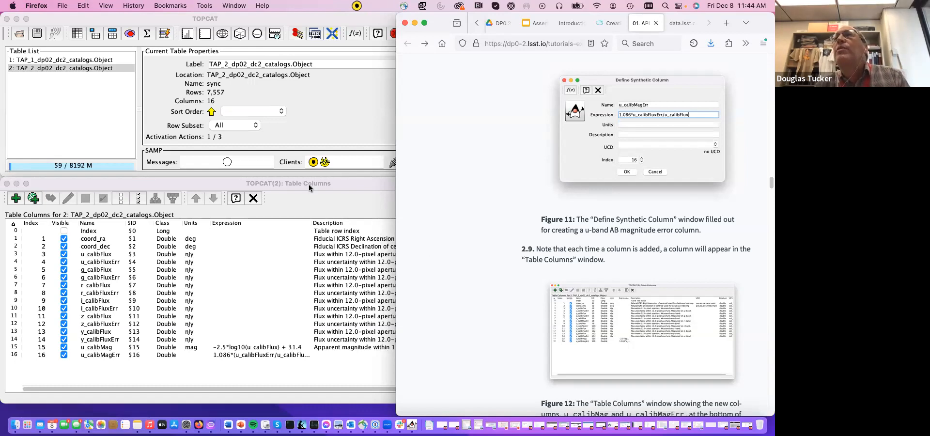
- Open a blank Define Synthetic Column dialog from the Table Columns window and place it clear of the tutorial page
{"action": "left_click", "coordinate": [324, 124]}
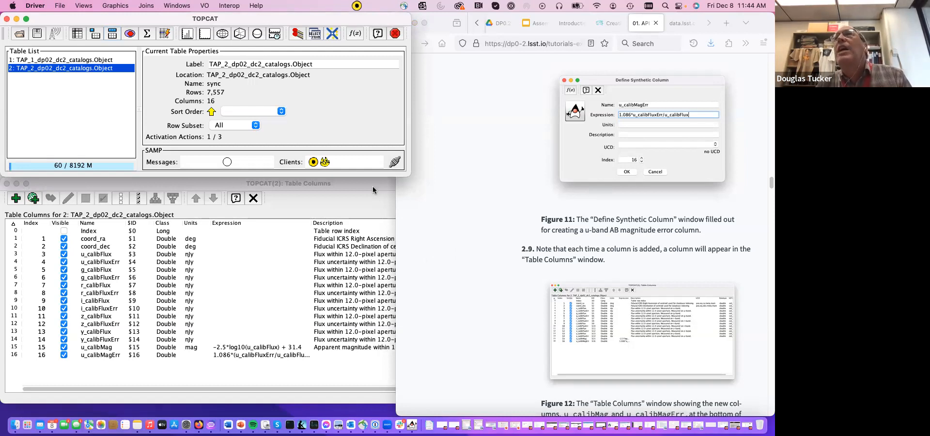
{"action": "left_click", "coordinate": [300, 184]}
{"action": "left_click", "coordinate": [16, 199]}
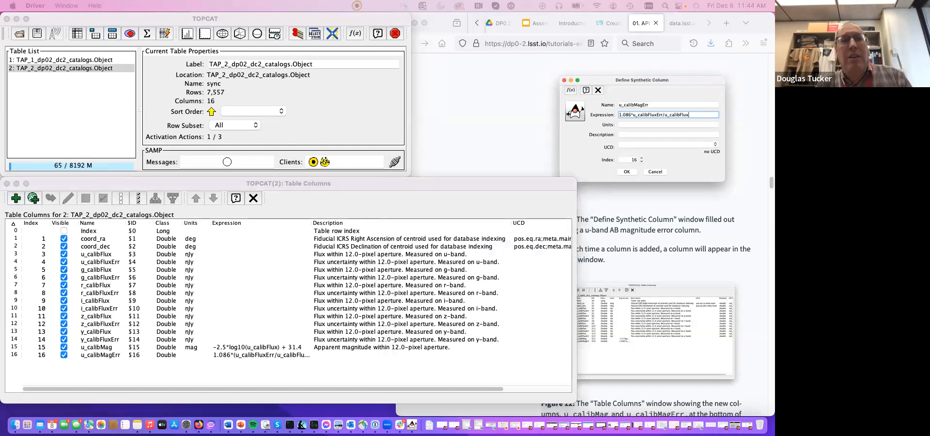
{"action": "left_click_drag", "start_coordinate": [162, 387], "coordinate": [275, 103]}
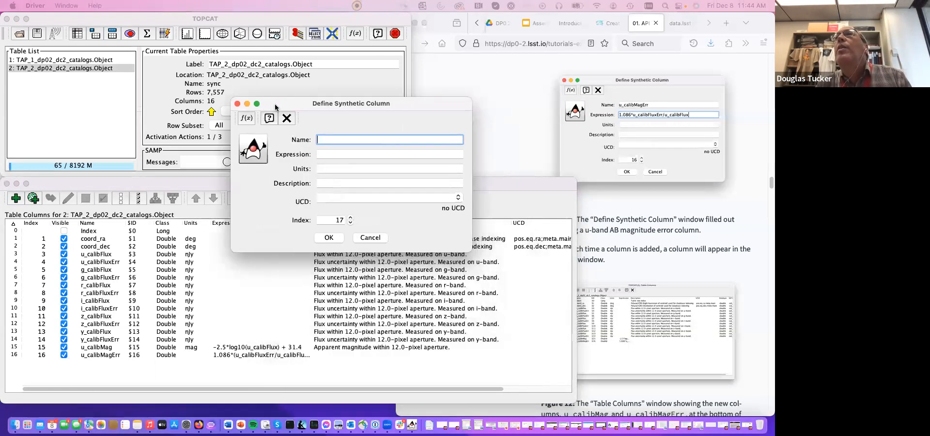
{"action": "left_click", "coordinate": [657, 257]}
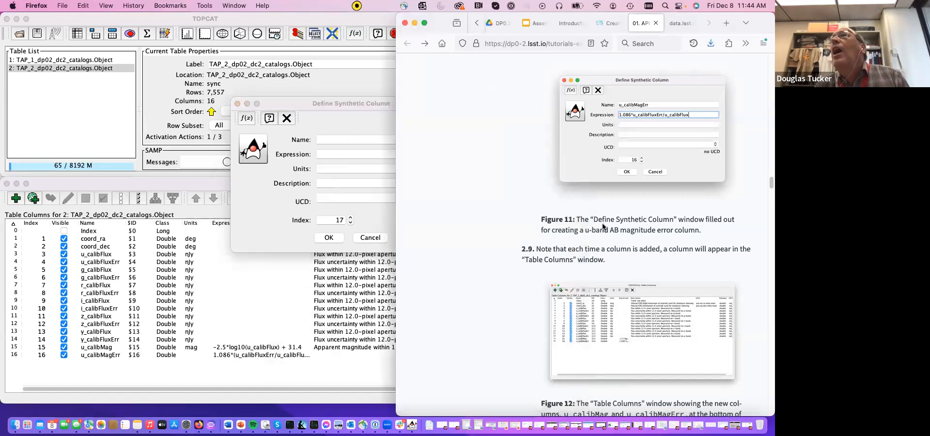
{"action": "left_click", "coordinate": [336, 115]}
{"action": "left_click_drag", "start_coordinate": [390, 102], "coordinate": [313, 139]}
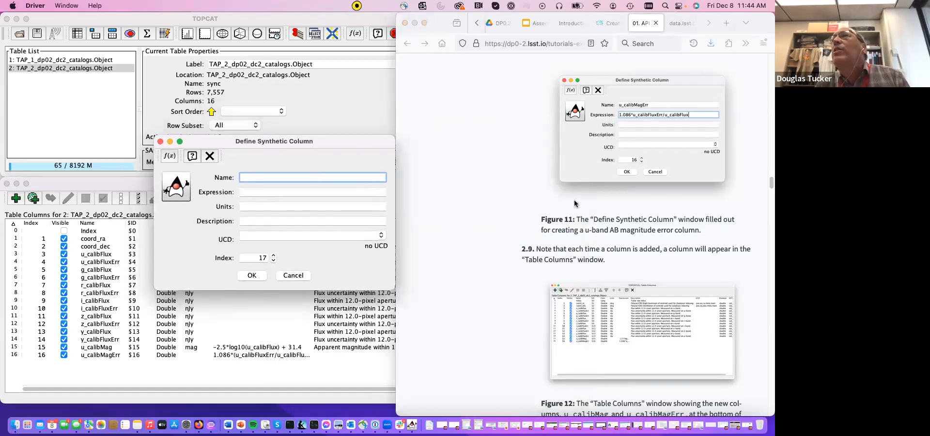
- Find the g, r, i, z, y band equations at tutorial step 2.10 and name the new synthetic column g_calibMag
{"action": "scroll", "coordinate": [627, 279], "scroll_direction": "down", "scroll_amount": 5}
{"action": "scroll", "coordinate": [628, 279], "scroll_direction": "down", "scroll_amount": 10}
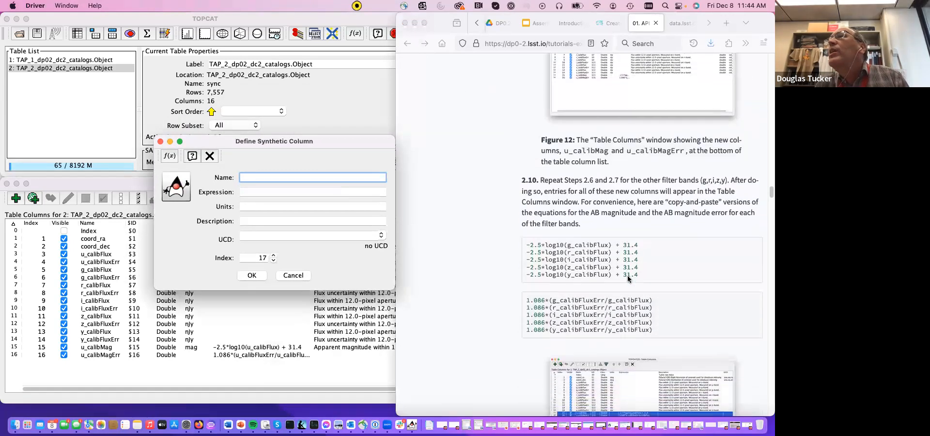
{"action": "scroll", "coordinate": [605, 266], "scroll_direction": "down", "scroll_amount": 2}
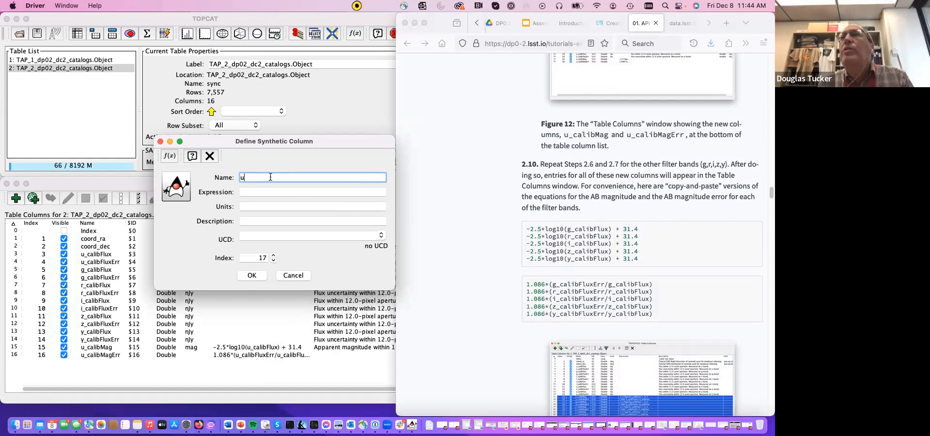
{"action": "type", "text": "g"}
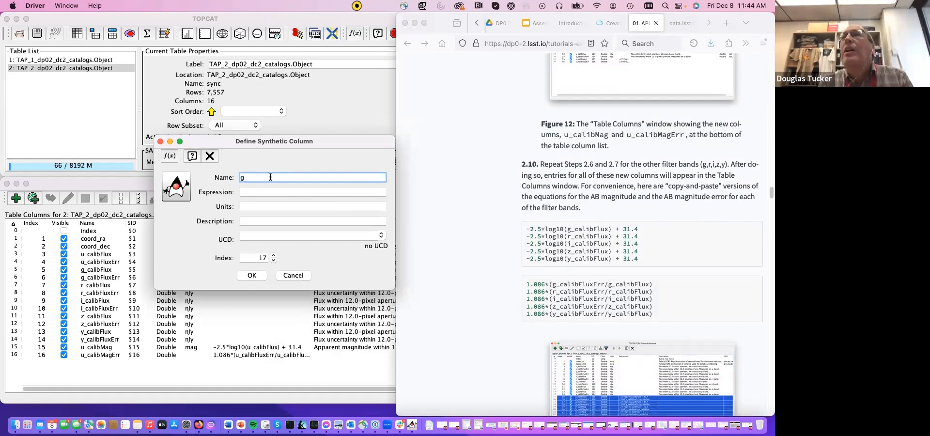
{"action": "type", "text": "_calibMag"}
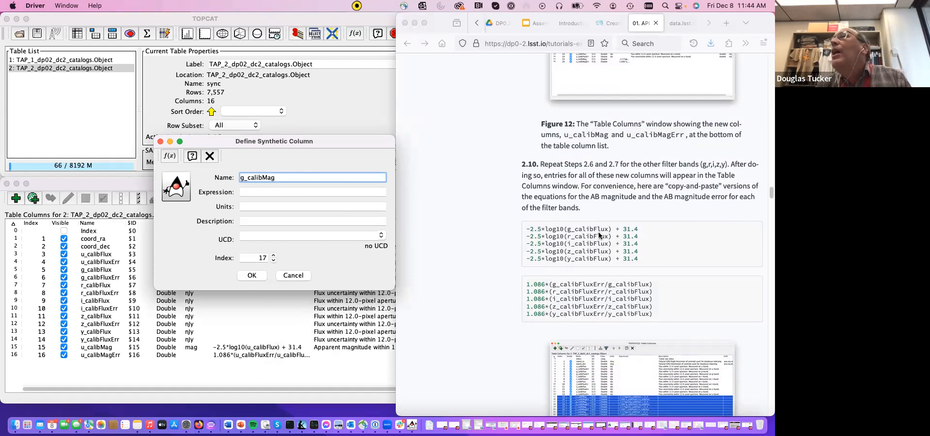
- Copy -2.5*log10(g_calibFlux) + 31.4 from the tutorial as the expression and create the g_calibMag column
{"action": "left_click", "coordinate": [576, 230]}
{"action": "triple_click", "coordinate": [576, 229]}
{"action": "key", "text": "super+c"}
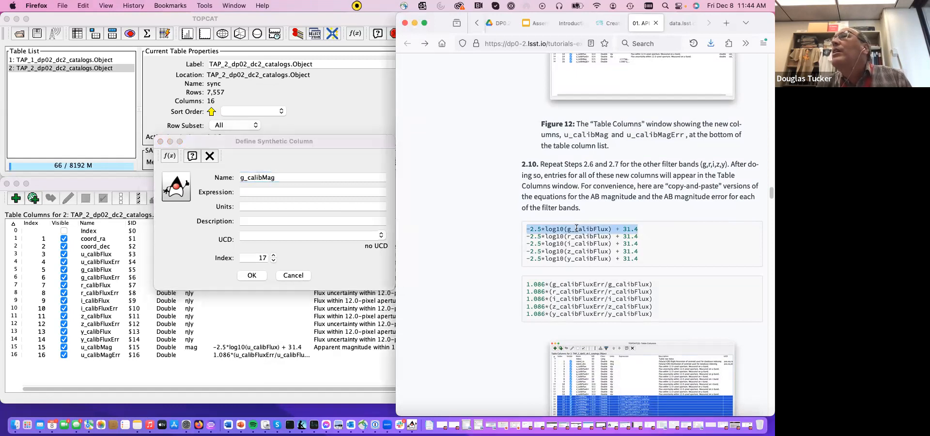
{"action": "left_click", "coordinate": [269, 190]}
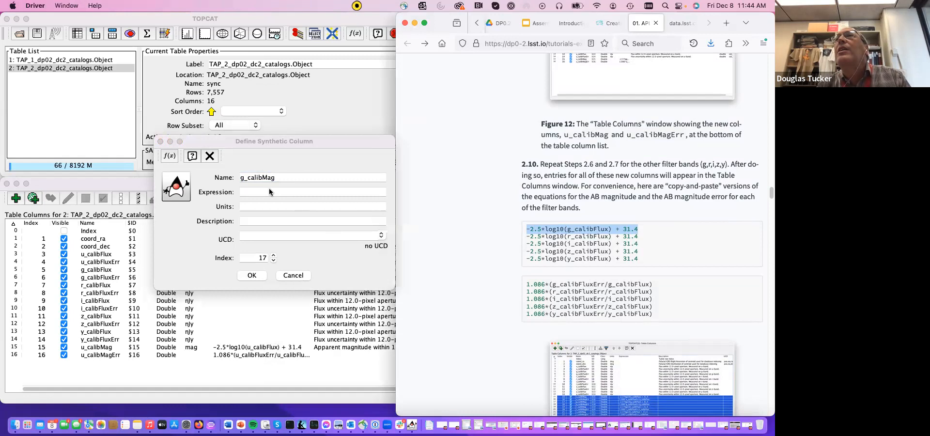
{"action": "key", "text": "super+v"}
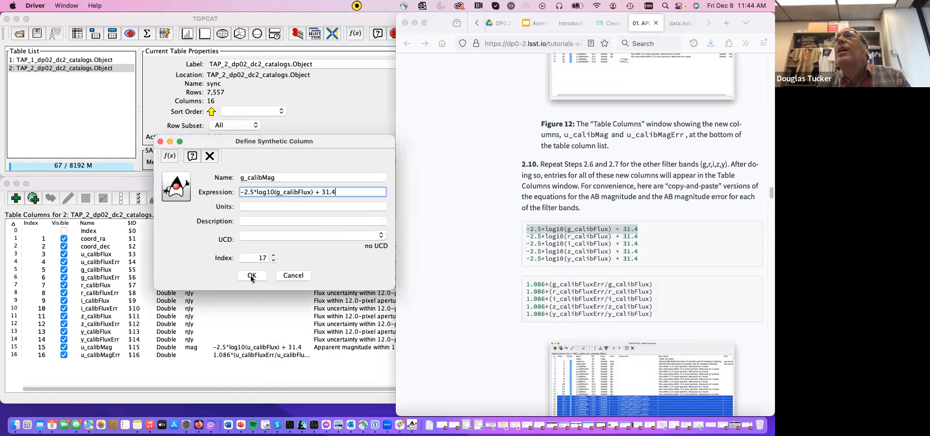
{"action": "left_click", "coordinate": [252, 276]}
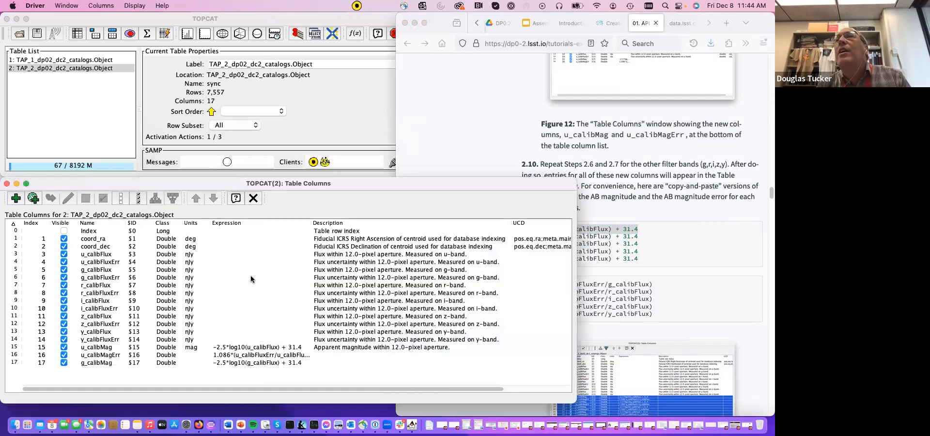
- Start another synthetic column, move its dialog clear of the tutorial equations, and name the column g_calibMagErr
{"action": "left_click", "coordinate": [669, 245]}
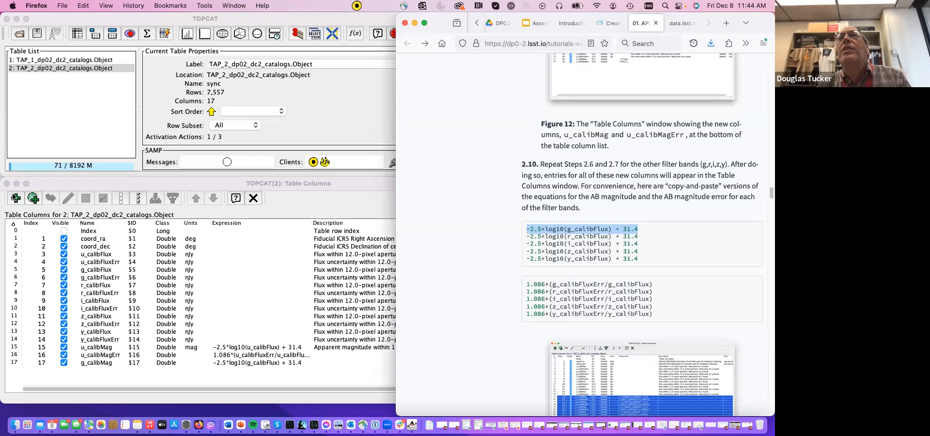
{"action": "left_click", "coordinate": [17, 198]}
{"action": "left_click", "coordinate": [17, 198]}
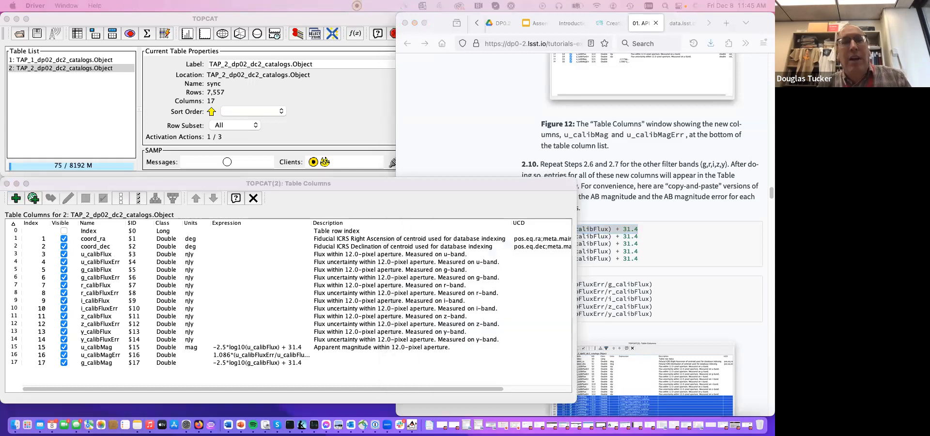
{"action": "left_click_drag", "start_coordinate": [232, 326], "coordinate": [159, 167]}
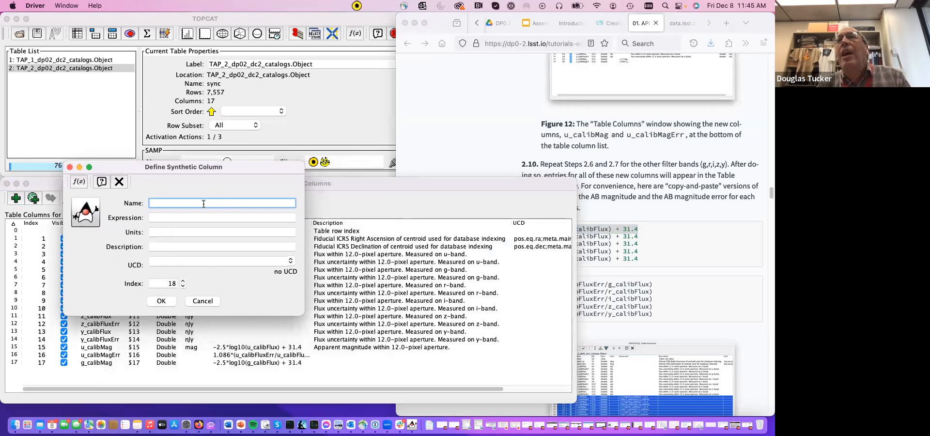
{"action": "type", "text": "g_mag"}
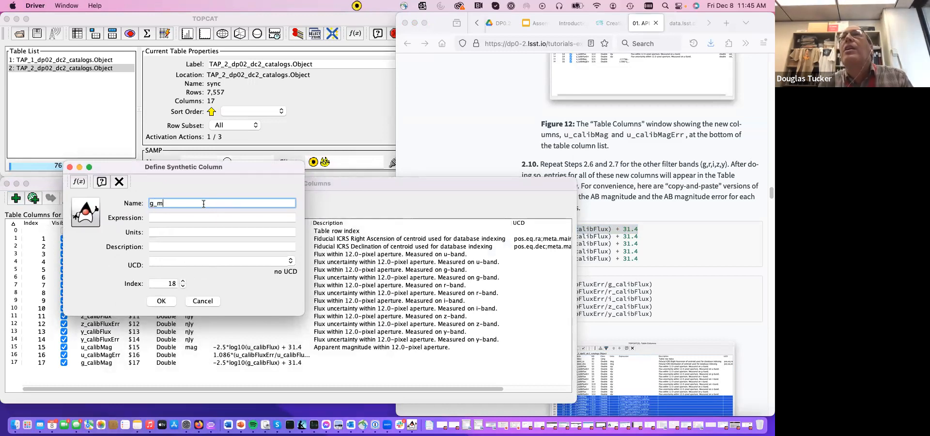
{"action": "key", "text": "BackSpace"}
{"action": "type", "text": "calibMagErr"}
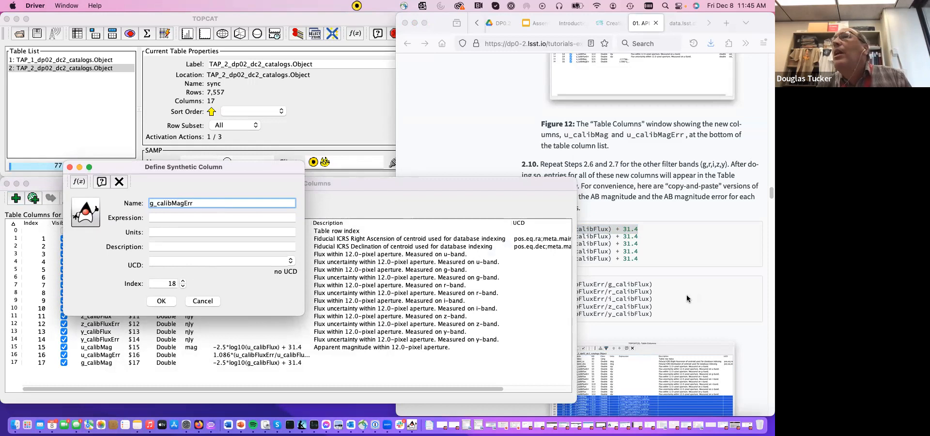
- Copy 1.086*(g_calibFluxErr/g_calibFlux) from the tutorial as the expression and create the g_calibMagErr column
{"action": "left_click", "coordinate": [622, 286]}
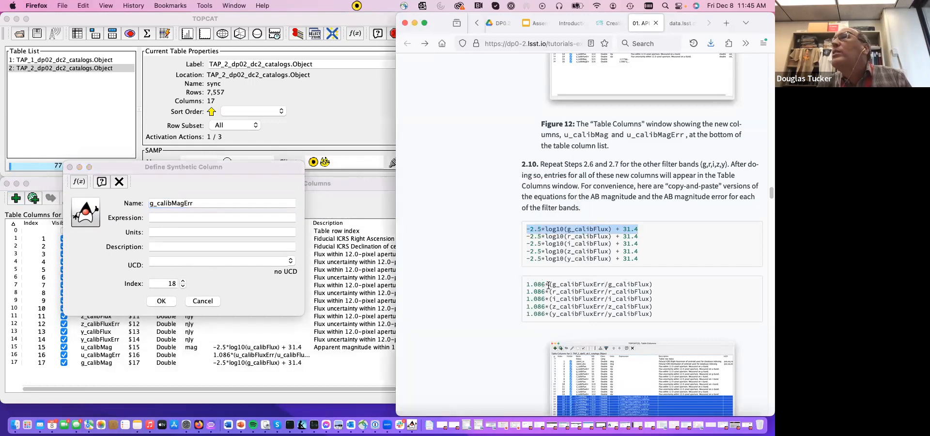
{"action": "triple_click", "coordinate": [549, 285]}
{"action": "key", "text": "super+c"}
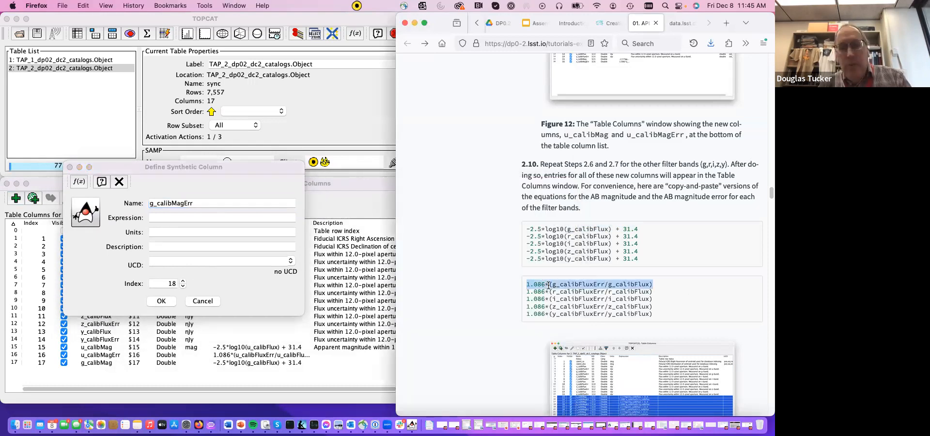
{"action": "left_click", "coordinate": [207, 218]}
{"action": "key", "text": "super+v"}
{"action": "left_click", "coordinate": [161, 301]}
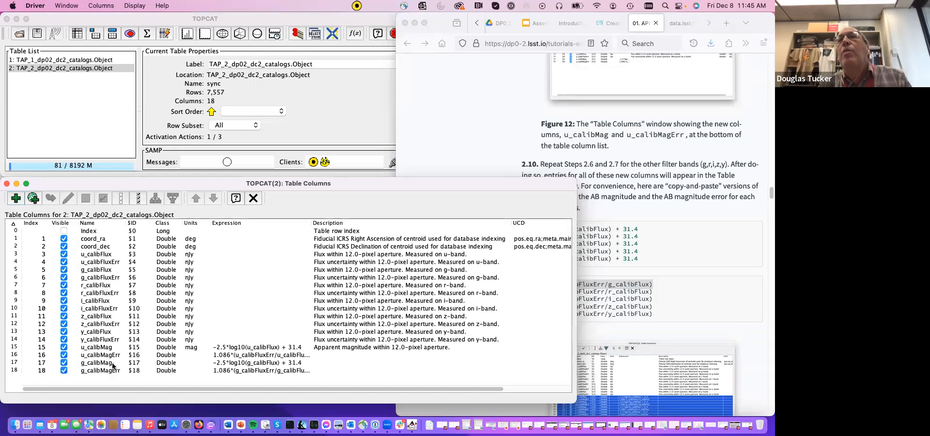
- Add a synthetic column named r_calibMag with the expression -2.5*log10(r_calibFlux) + 31.4 copied from the tutorial
{"action": "left_click", "coordinate": [16, 198]}
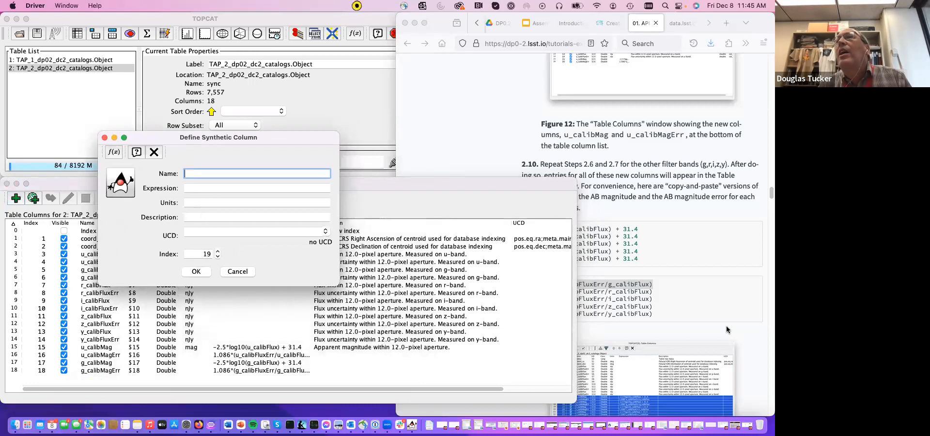
{"action": "type", "text": "r_calibMag"}
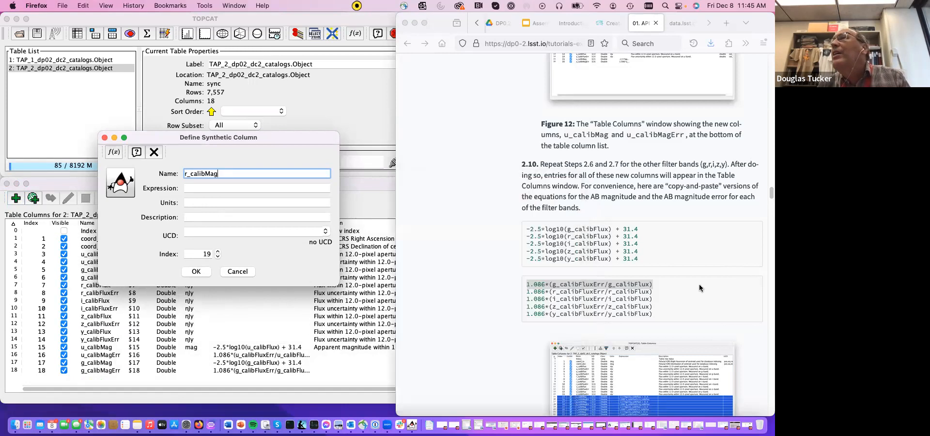
{"action": "left_click", "coordinate": [573, 238]}
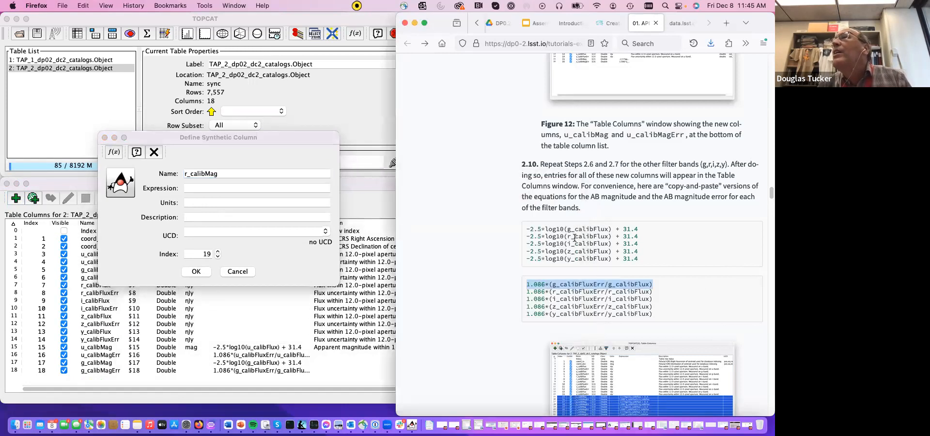
{"action": "triple_click", "coordinate": [574, 237]}
{"action": "key", "text": "super+c"}
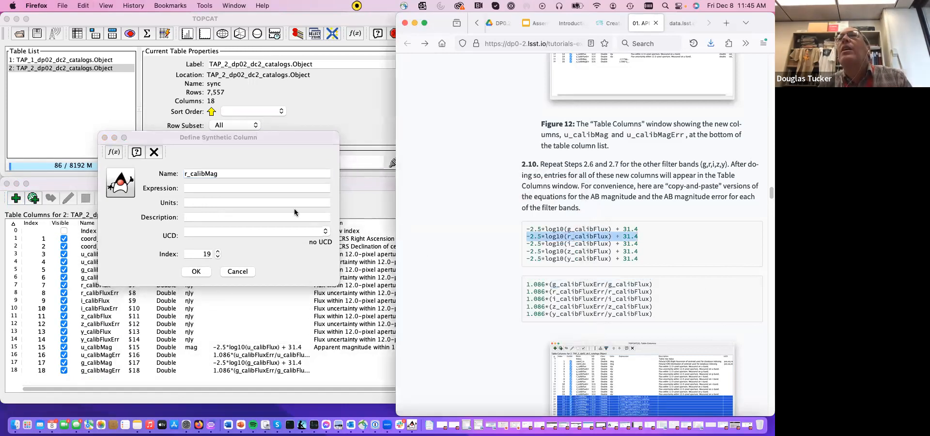
{"action": "left_click", "coordinate": [240, 189]}
{"action": "key", "text": "super+v"}
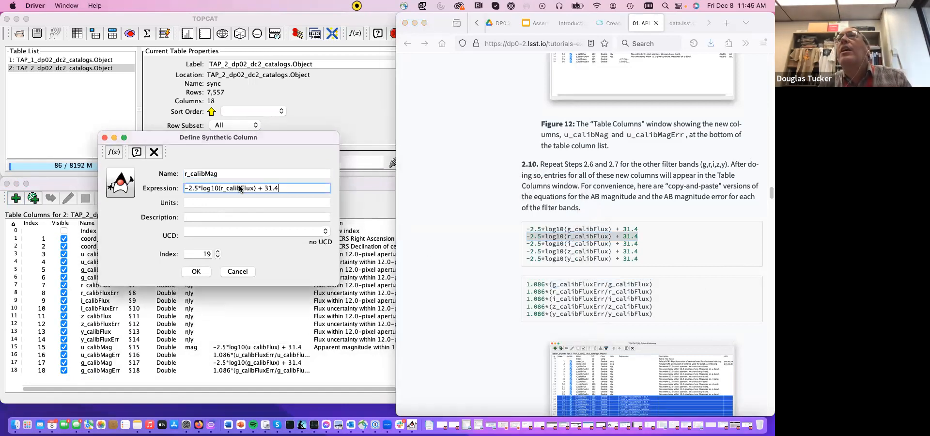
{"action": "left_click", "coordinate": [195, 271]}
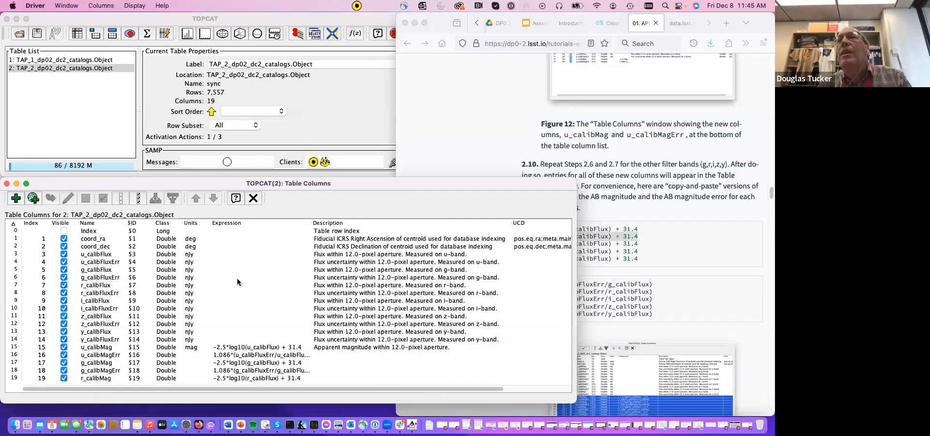
- Add a synthetic column named i_calibMag with the expression -2.5*log10(i_calibFlux) + 31.4 copied from the tutorial
{"action": "left_click", "coordinate": [15, 198]}
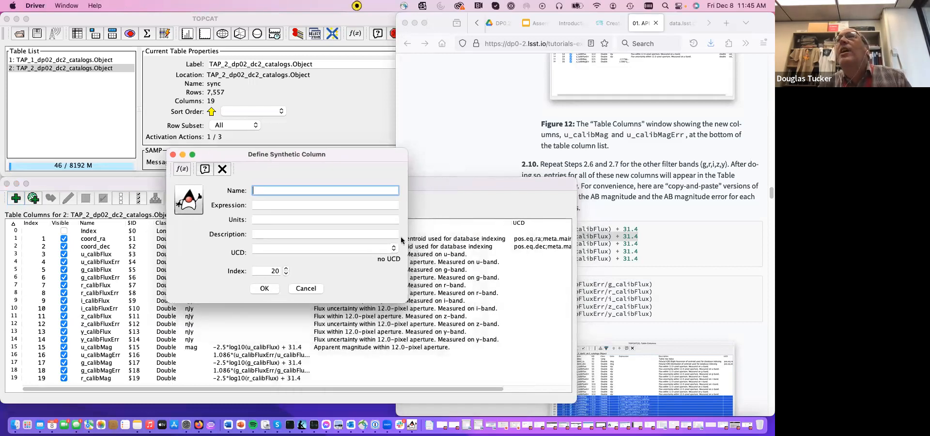
{"action": "type", "text": "i_cal"}
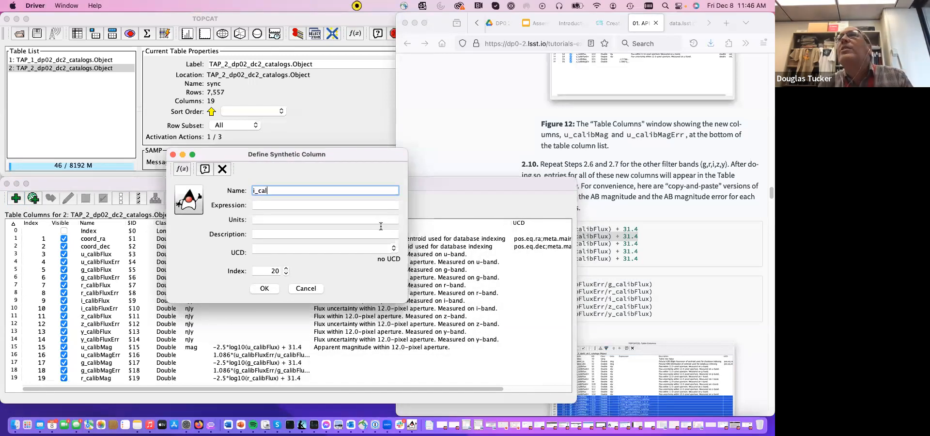
{"action": "type", "text": "ibMag"}
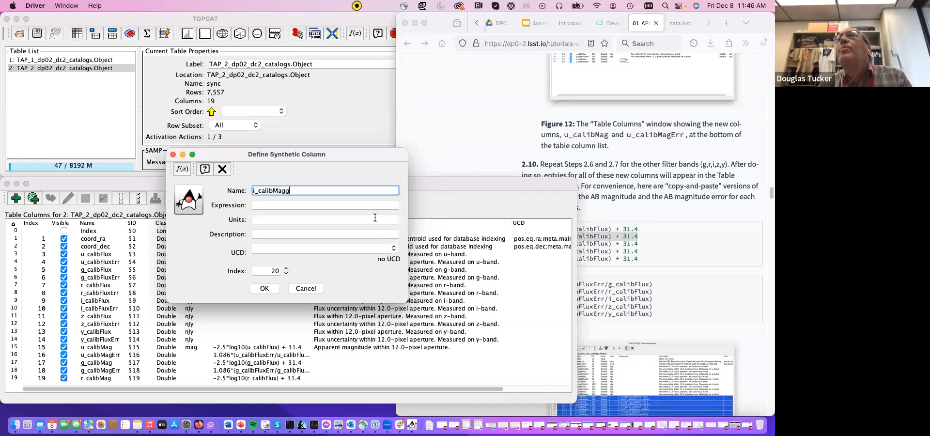
{"action": "left_click", "coordinate": [686, 261]}
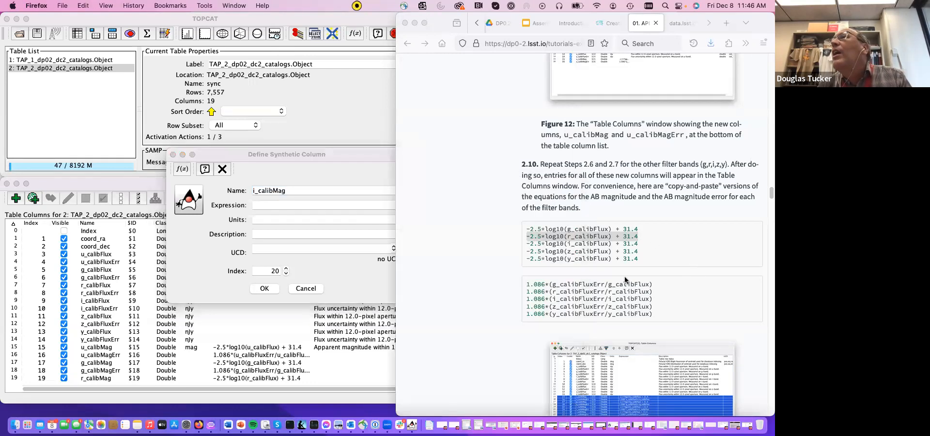
{"action": "triple_click", "coordinate": [567, 244]}
{"action": "key", "text": "super+c"}
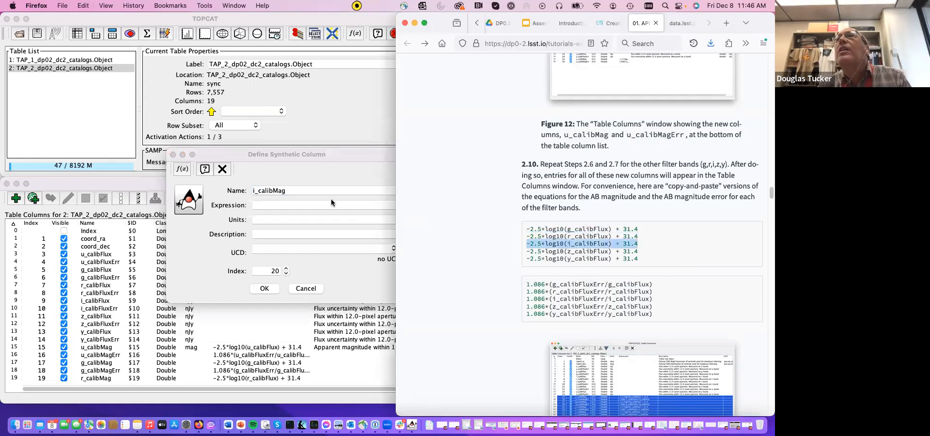
{"action": "left_click", "coordinate": [301, 199]}
{"action": "key", "text": "super+v"}
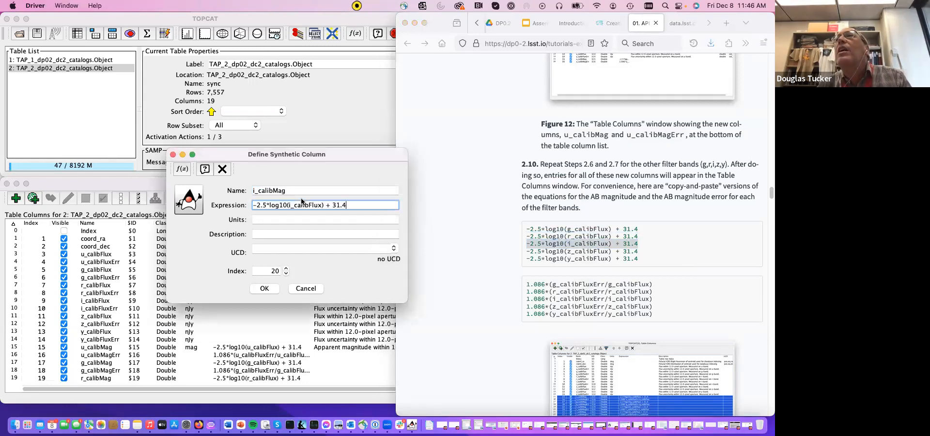
{"action": "left_click", "coordinate": [260, 289]}
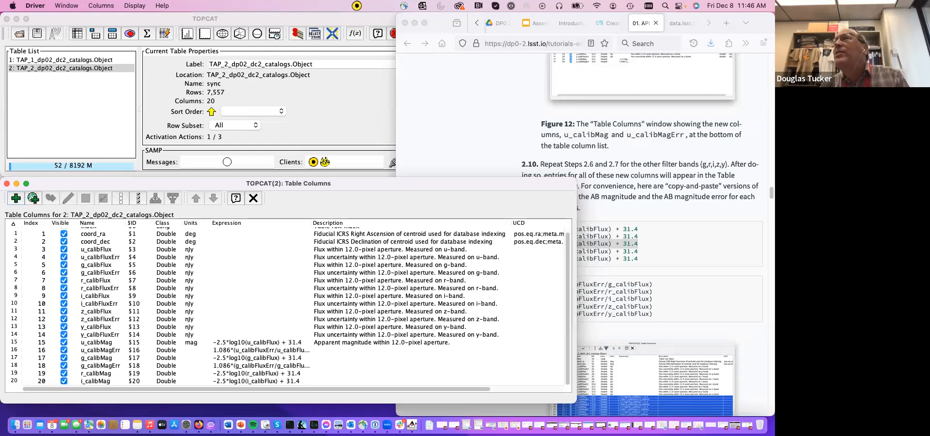
- Add a synthetic column named z_calibMag with the expression -2.5*log10(y_calibFlux) + 31.4 copied from the tutorial
{"action": "left_click", "coordinate": [658, 252]}
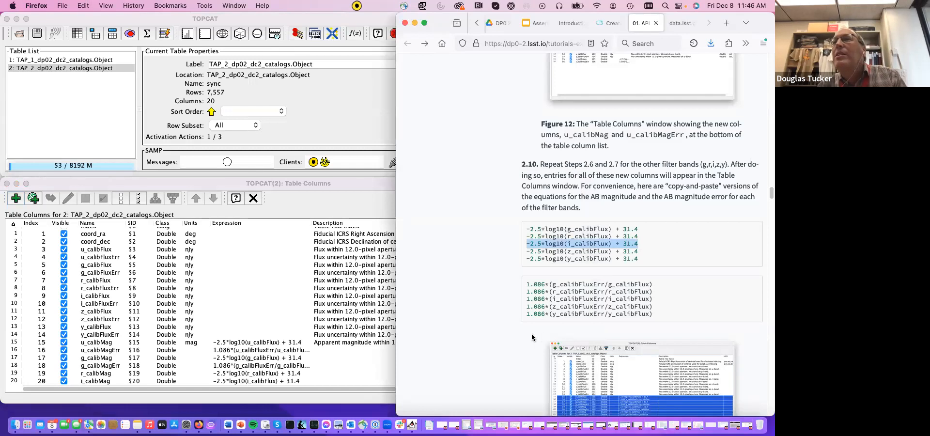
{"action": "left_click", "coordinate": [17, 196]}
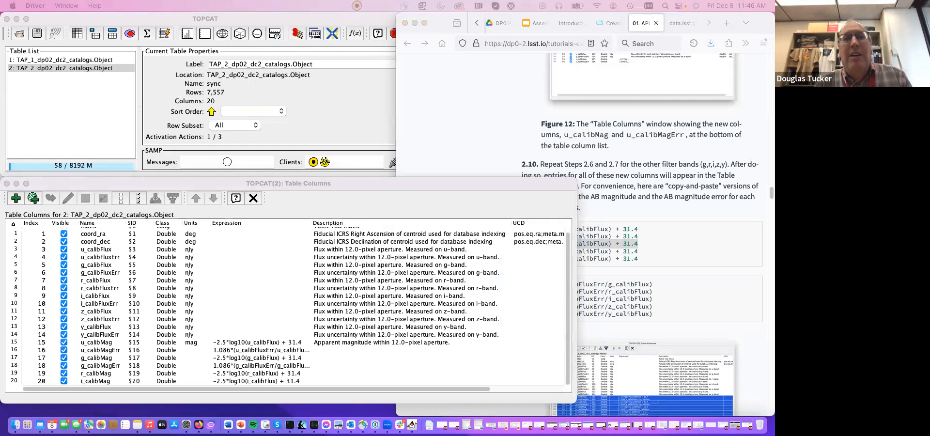
{"action": "left_click_drag", "start_coordinate": [256, 209], "coordinate": [180, 187]}
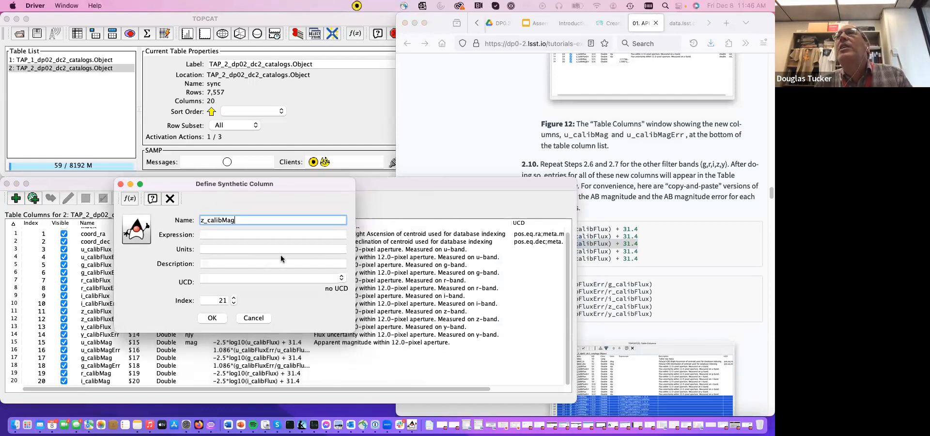
{"action": "left_click", "coordinate": [732, 256]}
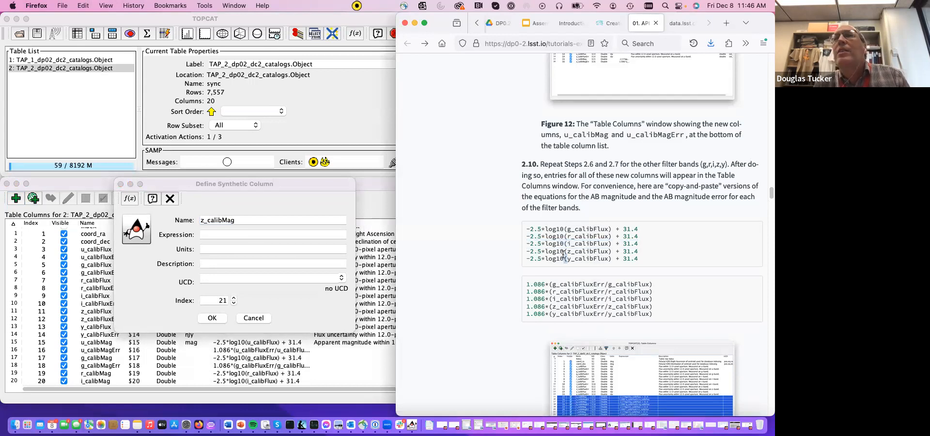
{"action": "triple_click", "coordinate": [565, 259]}
{"action": "key", "text": "super+c"}
{"action": "left_click", "coordinate": [222, 234]}
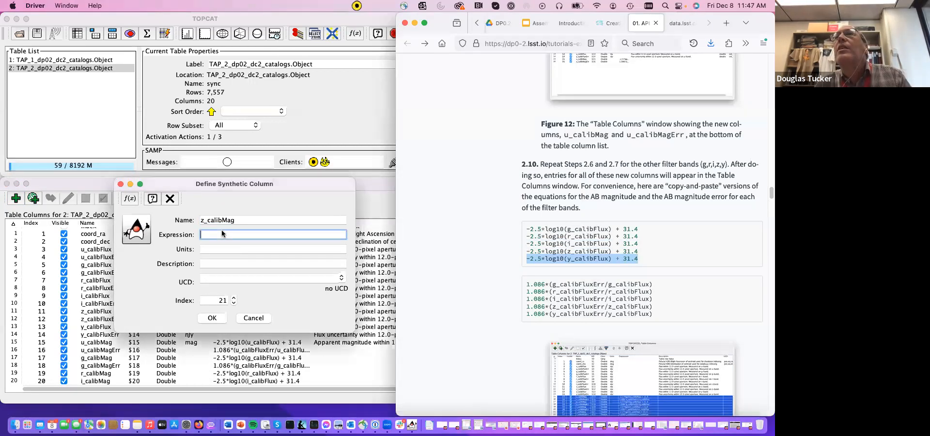
{"action": "key", "text": "super+v"}
{"action": "left_click", "coordinate": [213, 318]}
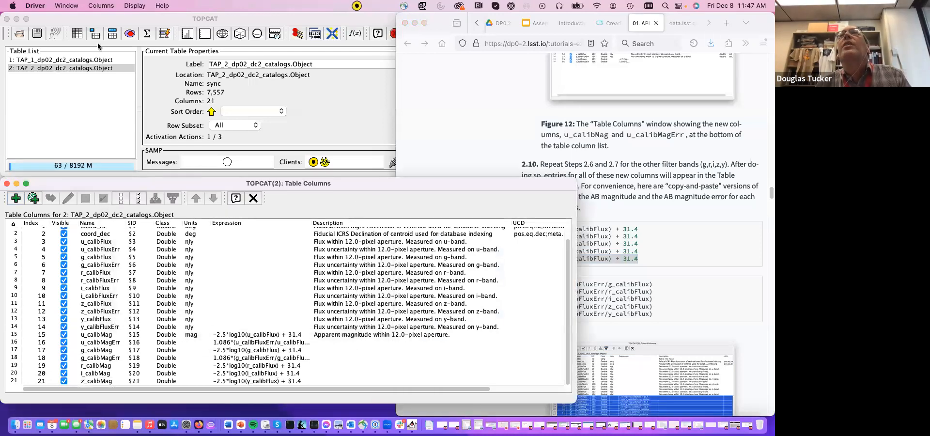
- Add a synthetic column named y_calibMagg with the expression 1.086*(y_calibFluxErr/y_calibFlux) copied from the tutorial
{"action": "left_click", "coordinate": [693, 281]}
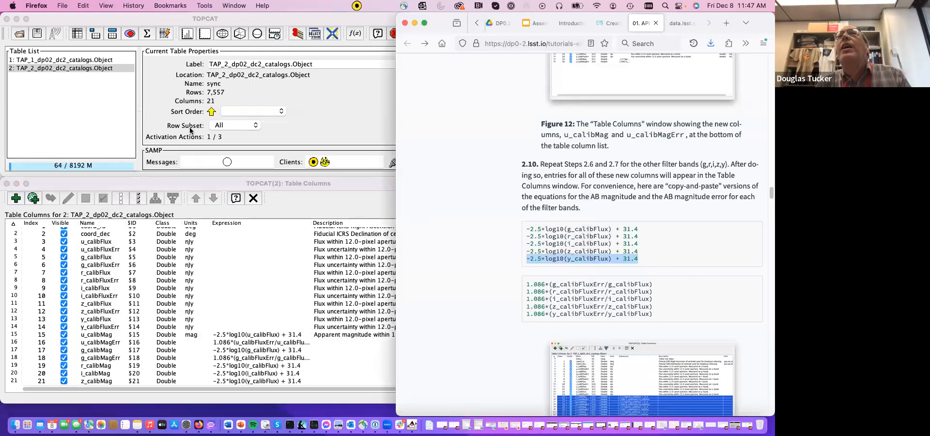
{"action": "left_click", "coordinate": [17, 199]}
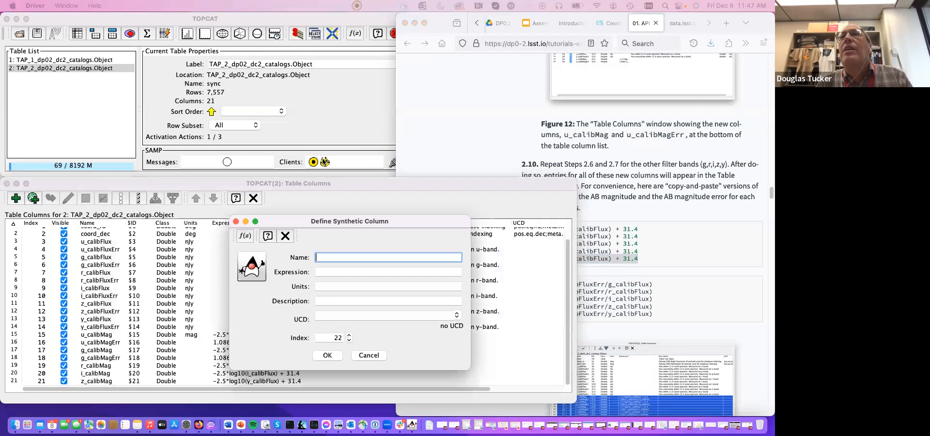
{"action": "left_click_drag", "start_coordinate": [359, 218], "coordinate": [290, 151]}
{"action": "type", "text": "u_cal"}
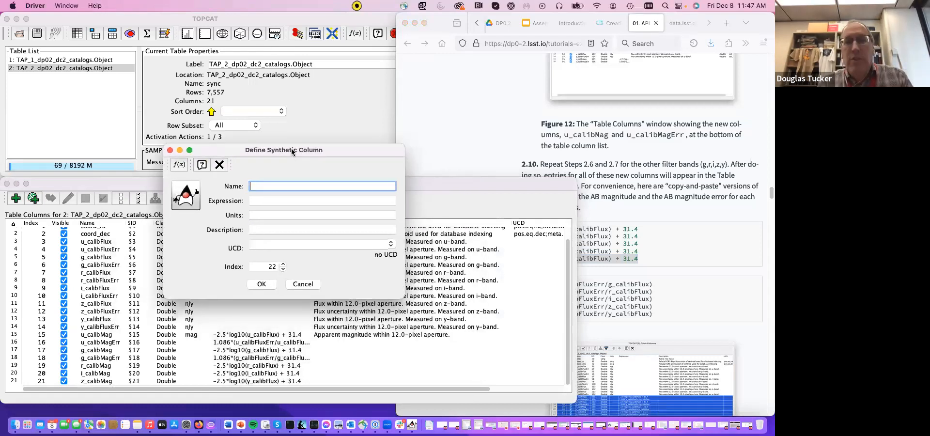
{"action": "type", "text": "ibMag"}
{"action": "left_click", "coordinate": [731, 306]}
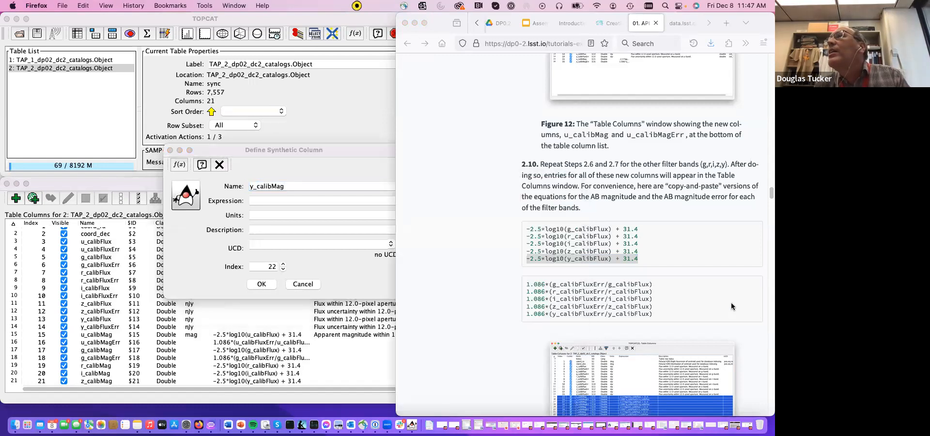
{"action": "triple_click", "coordinate": [570, 315]}
{"action": "key", "text": "super+c"}
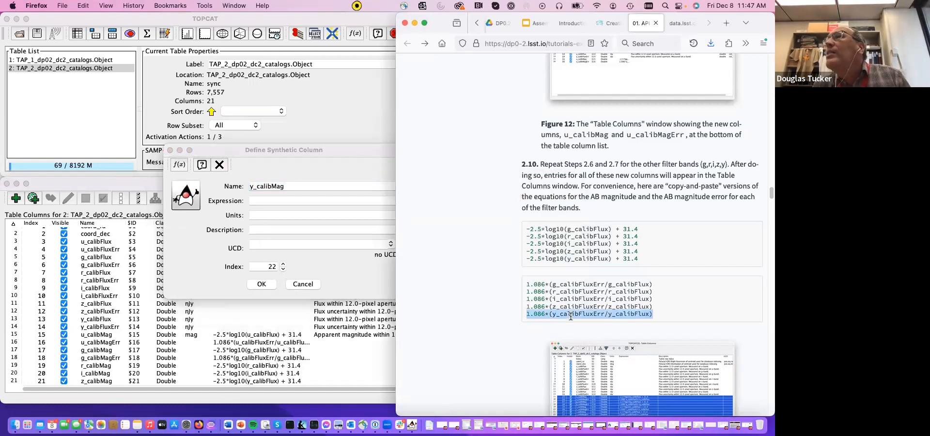
{"action": "left_click", "coordinate": [304, 200]}
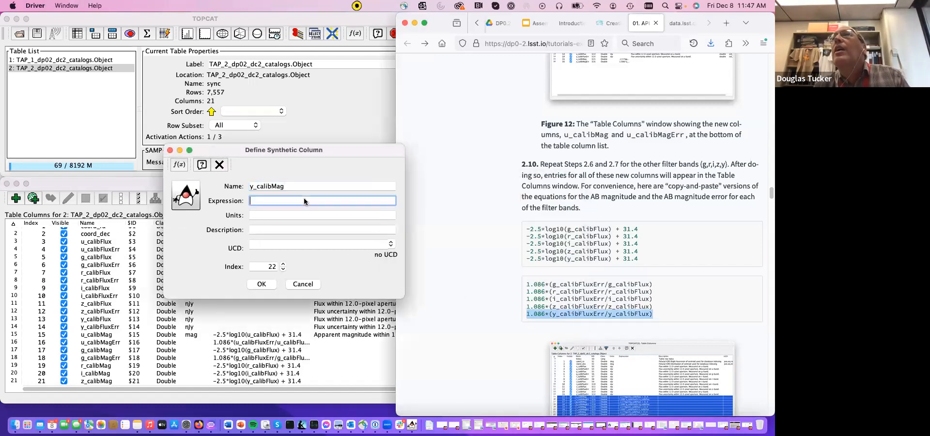
{"action": "key", "text": "super+v"}
{"action": "left_click", "coordinate": [293, 186]}
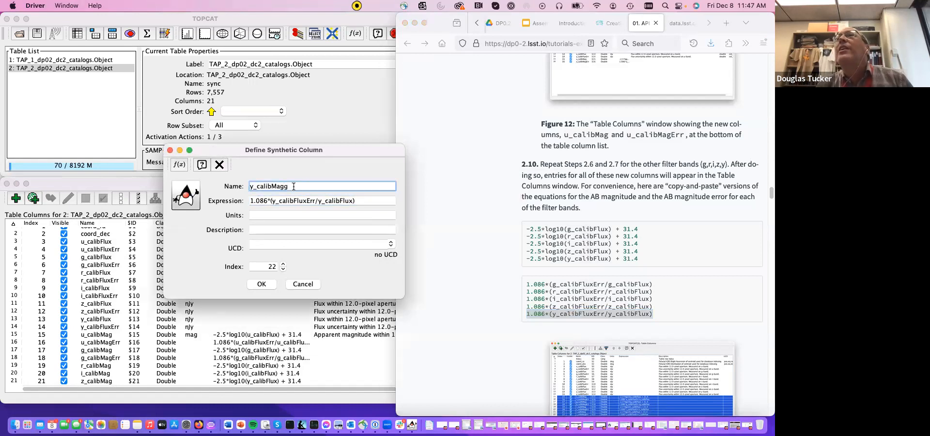
{"action": "left_click", "coordinate": [262, 284]}
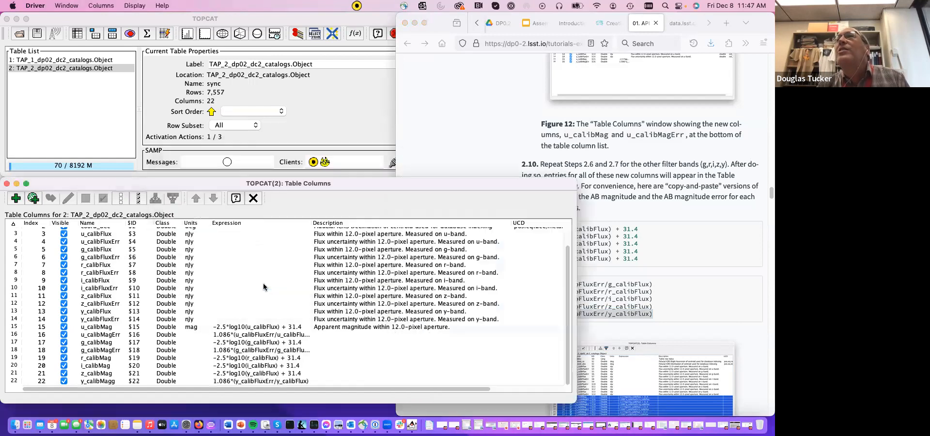
- Rename the last column y_calibMag and replace its expression with -2.5*log10(y_calibFlux) + 31.4 copied from the tutorial
{"action": "double_click", "coordinate": [98, 382]}
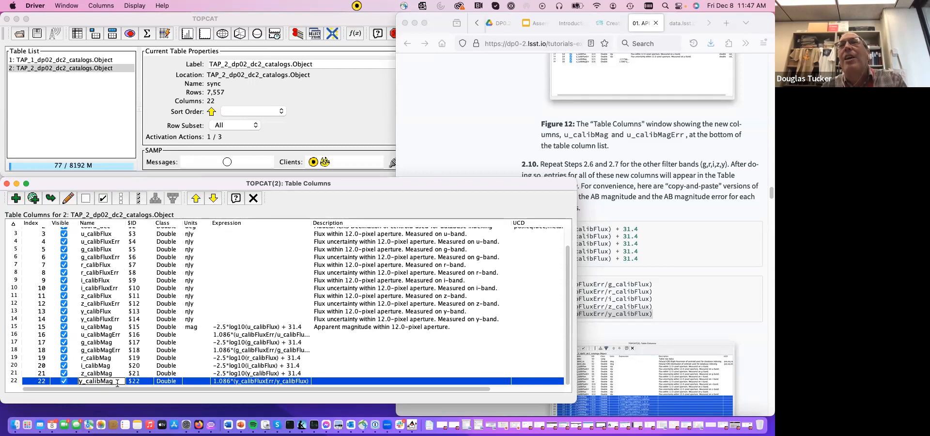
{"action": "key", "text": "Return"}
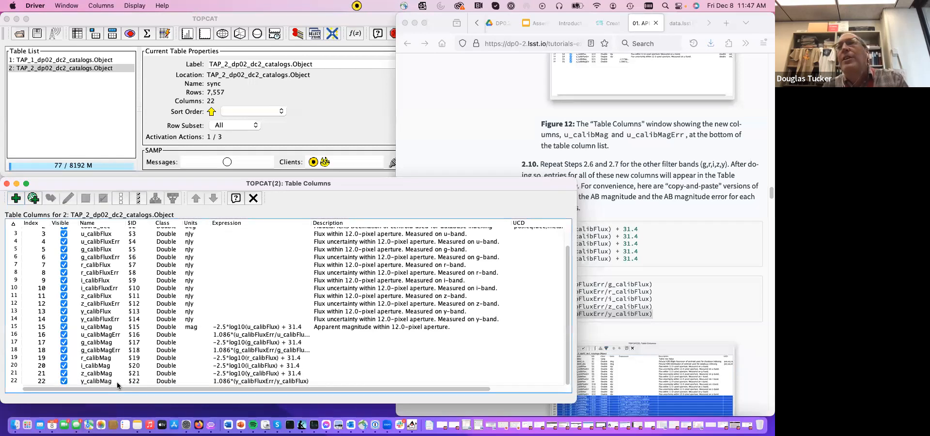
{"action": "double_click", "coordinate": [266, 382]}
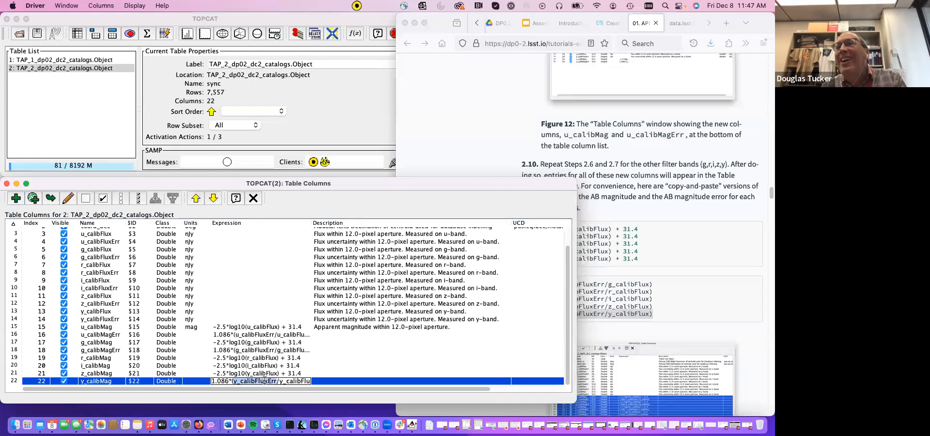
{"action": "triple_click", "coordinate": [264, 381]}
{"action": "key", "text": "BackSpace"}
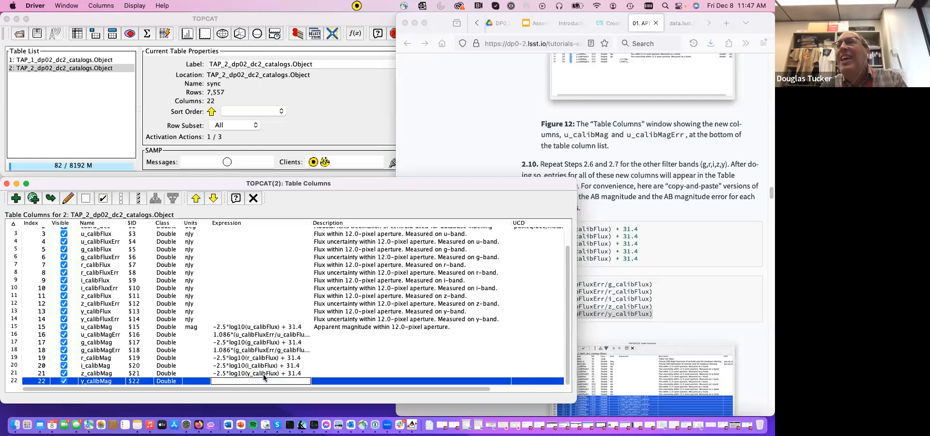
{"action": "left_click", "coordinate": [697, 277]}
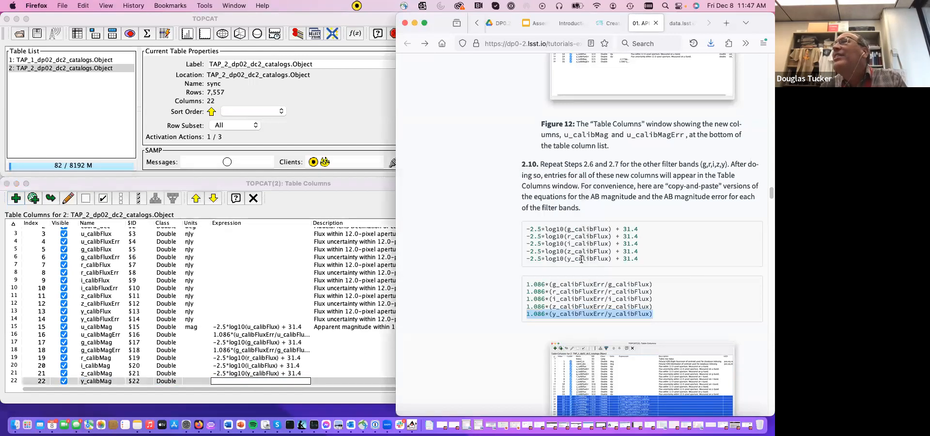
{"action": "triple_click", "coordinate": [581, 258]}
{"action": "key", "text": "super+c"}
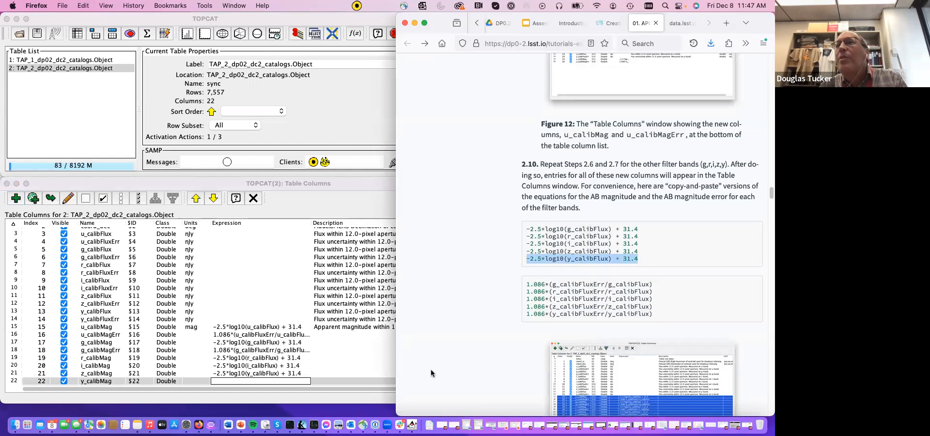
{"action": "left_click", "coordinate": [278, 382]}
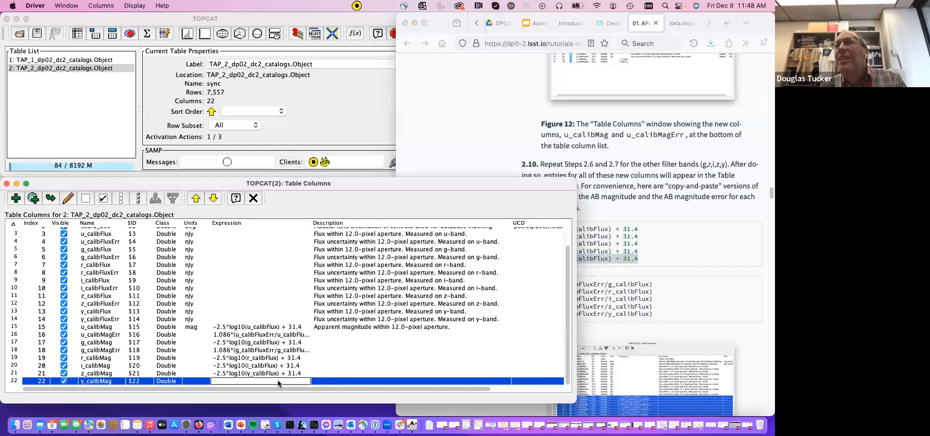
{"action": "key", "text": "super+v"}
{"action": "key", "text": "Return"}
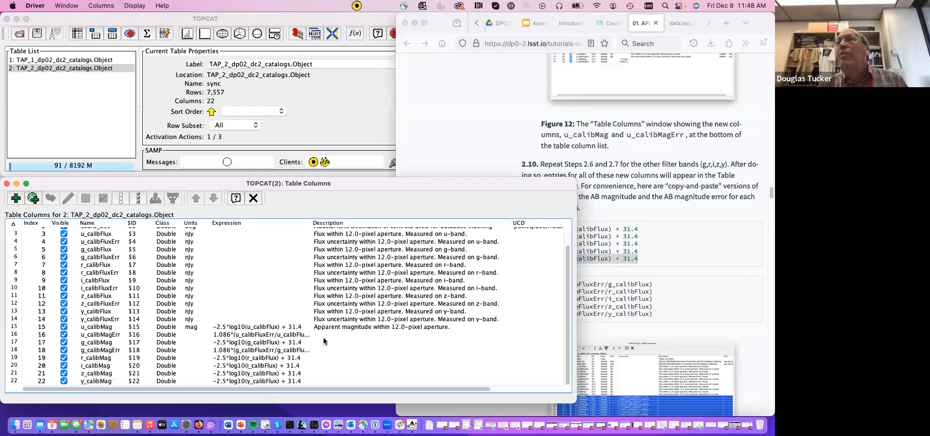
- Read the tutorial up to step 2.11 and view the new magnitude columns' values in the Table Browser
{"action": "left_click", "coordinate": [666, 311]}
{"action": "scroll", "coordinate": [666, 311], "scroll_direction": "down", "scroll_amount": 4}
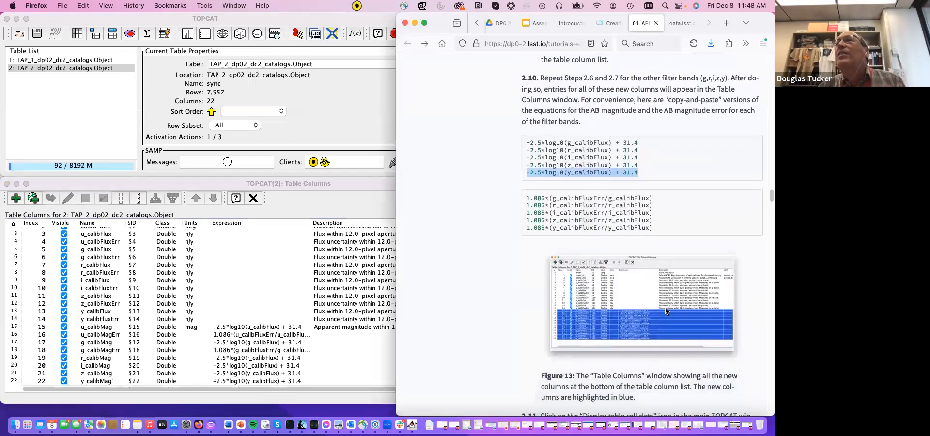
{"action": "scroll", "coordinate": [664, 311], "scroll_direction": "down", "scroll_amount": 5}
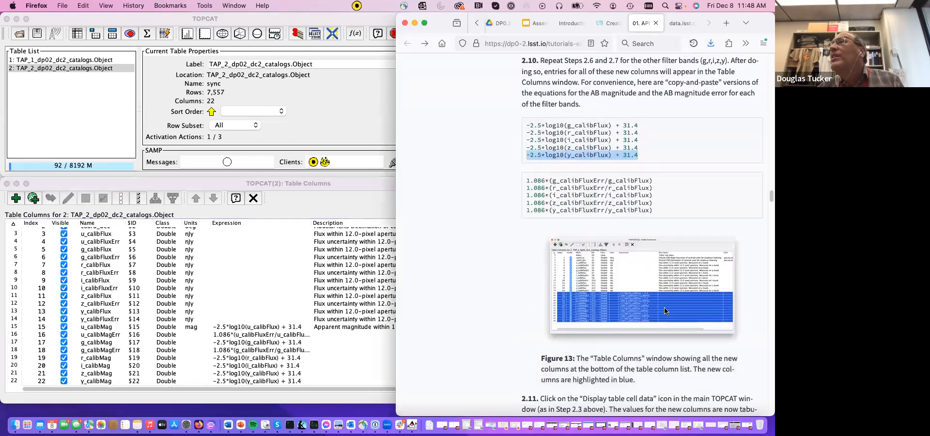
{"action": "scroll", "coordinate": [664, 310], "scroll_direction": "down", "scroll_amount": 2}
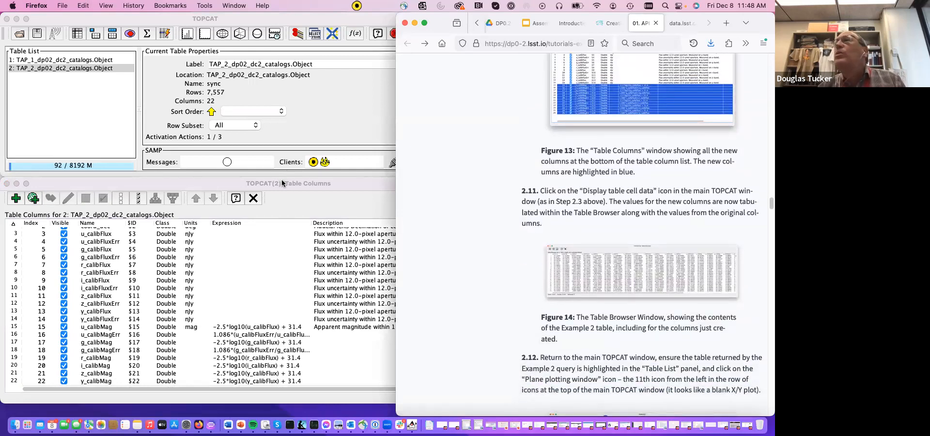
{"action": "double_click", "coordinate": [115, 184]}
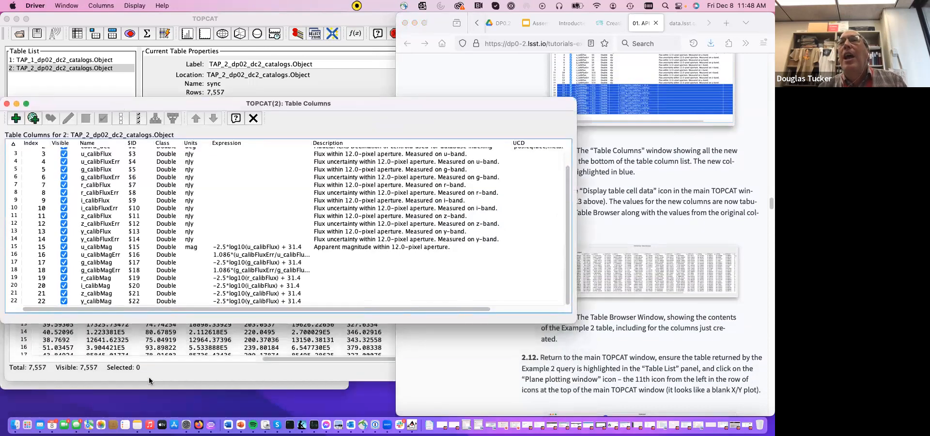
{"action": "left_click", "coordinate": [168, 348]}
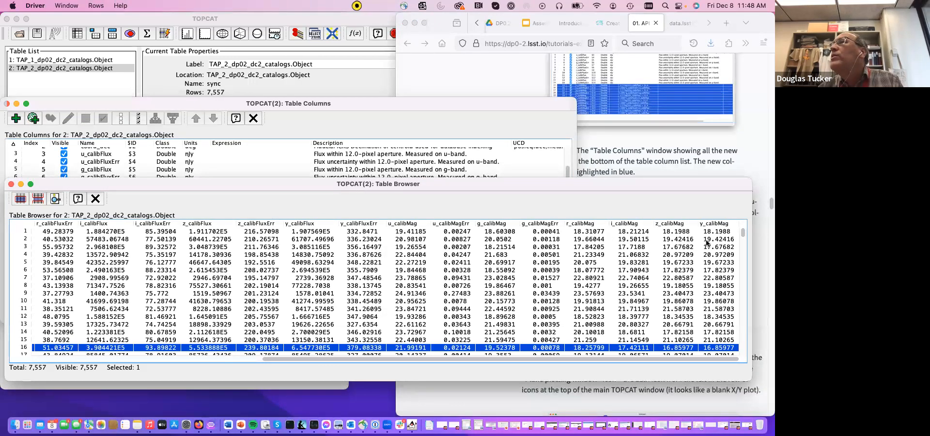
- Follow tutorial step 2.12 and open a plane plot for the TAP_2_dp02_dc2_catalogs.Object table
{"action": "left_click", "coordinate": [653, 152]}
{"action": "scroll", "coordinate": [604, 306], "scroll_direction": "down", "scroll_amount": 1}
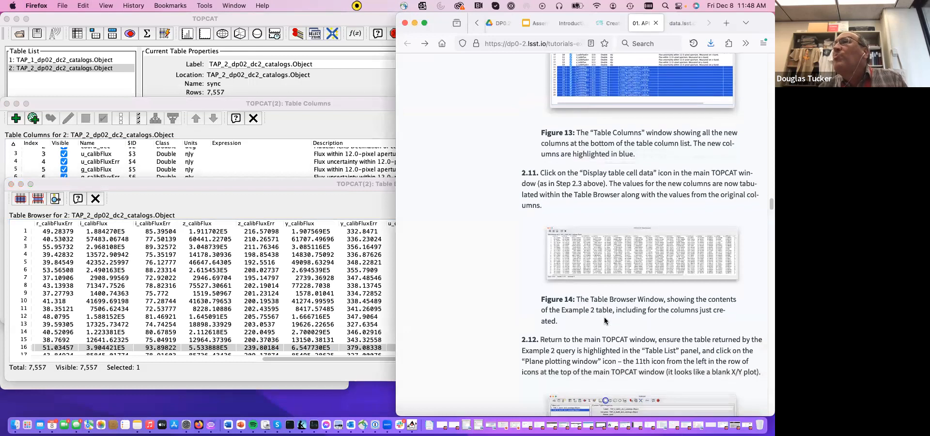
{"action": "scroll", "coordinate": [605, 314], "scroll_direction": "down", "scroll_amount": 5}
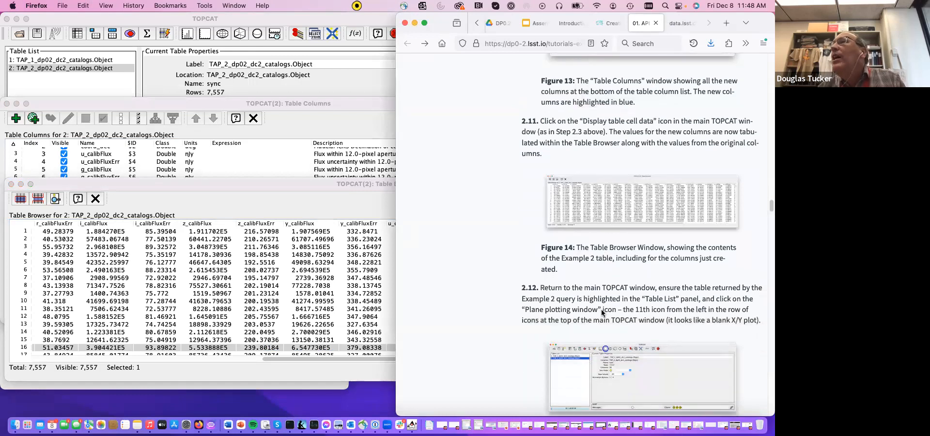
{"action": "scroll", "coordinate": [607, 331], "scroll_direction": "down", "scroll_amount": 2}
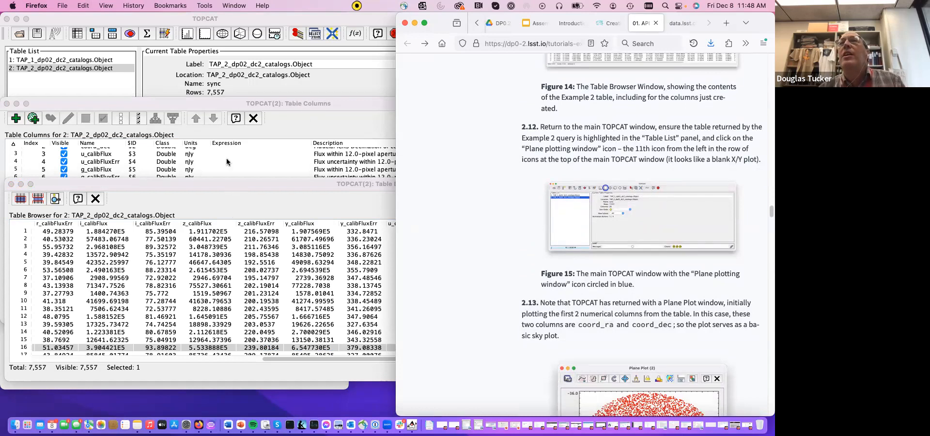
{"action": "left_click_drag", "start_coordinate": [234, 100], "coordinate": [228, 156]}
{"action": "left_click", "coordinate": [113, 97]}
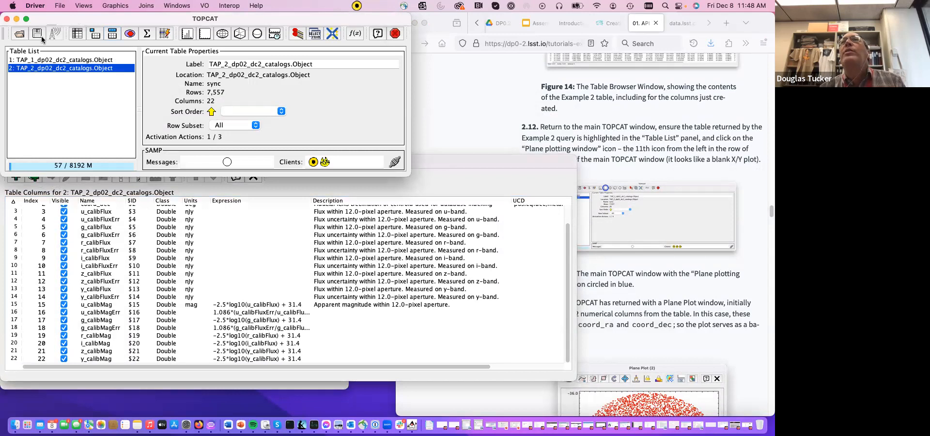
{"action": "left_click", "coordinate": [206, 36]}
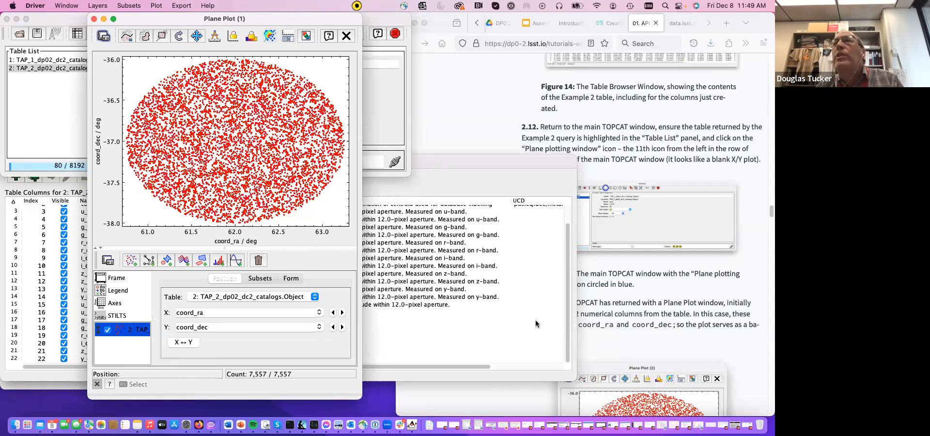
- Set the plane plot's X coordinate to r_calibMag - i_calibMag, copied from tutorial step 2.14
{"action": "left_click", "coordinate": [640, 311]}
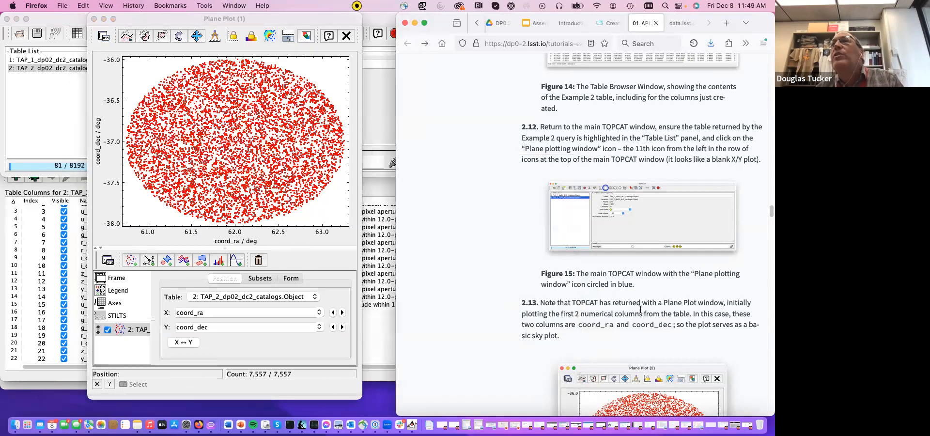
{"action": "scroll", "coordinate": [640, 309], "scroll_direction": "down", "scroll_amount": 10}
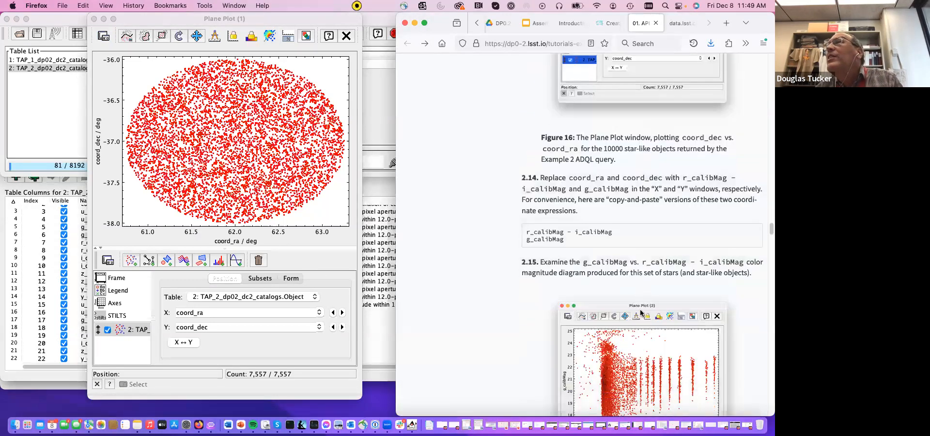
{"action": "scroll", "coordinate": [640, 311], "scroll_direction": "down", "scroll_amount": 4}
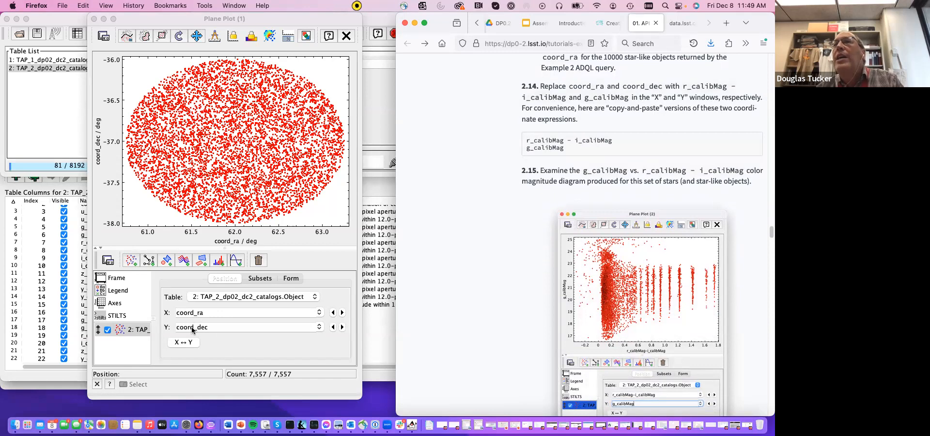
{"action": "triple_click", "coordinate": [541, 141]}
{"action": "key", "text": "super+c"}
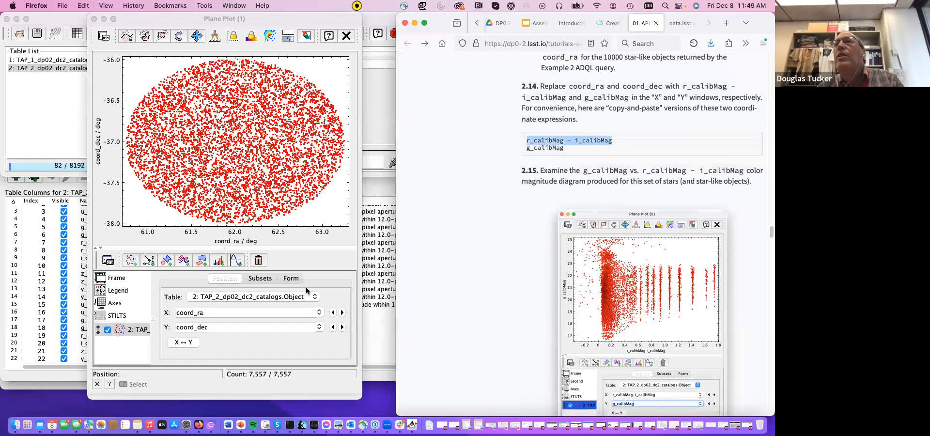
{"action": "left_click", "coordinate": [246, 312]}
{"action": "key", "text": "BackSpace"}
{"action": "key", "text": "BackSpace"}
{"action": "key", "text": "BackSpace"}
{"action": "key", "text": "BackSpace"}
{"action": "key", "text": "BackSpace"}
{"action": "key", "text": "BackSpace"}
{"action": "key", "text": "BackSpace"}
{"action": "key", "text": "BackSpace"}
{"action": "key", "text": "super+v"}
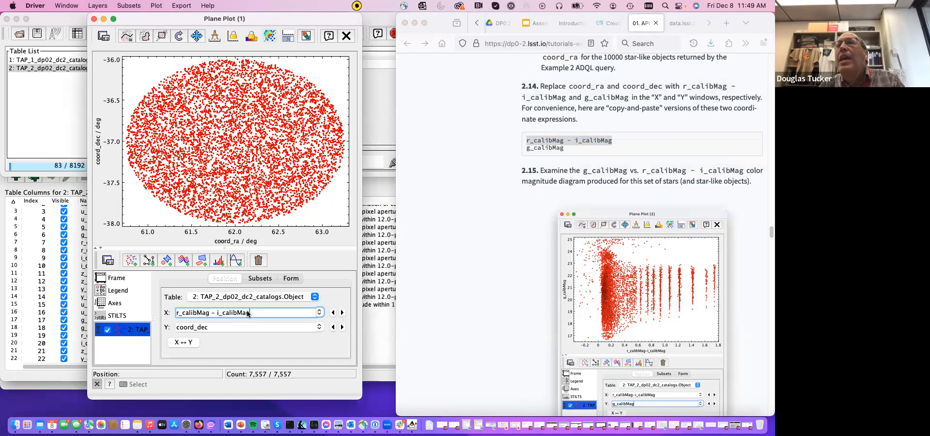
{"action": "key", "text": "Return"}
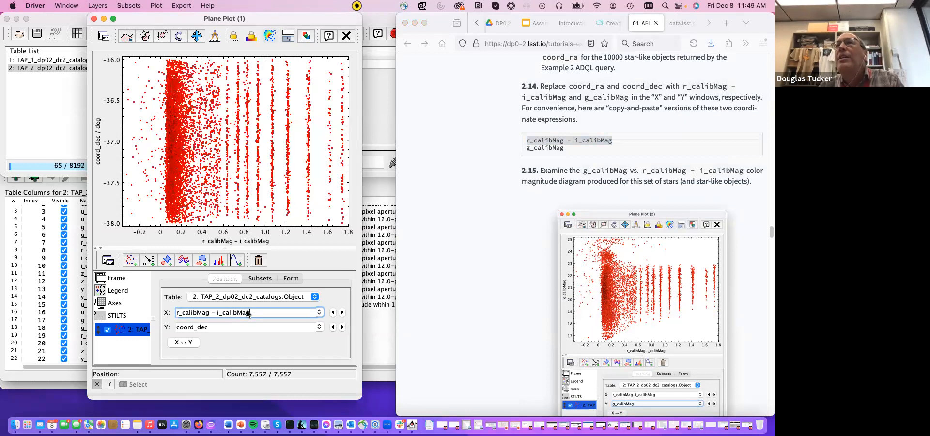
- Set the plane plot's Y coordinate to g_calibMag, copied from tutorial step 2.14
{"action": "left_click", "coordinate": [552, 146]}
{"action": "double_click", "coordinate": [552, 147]}
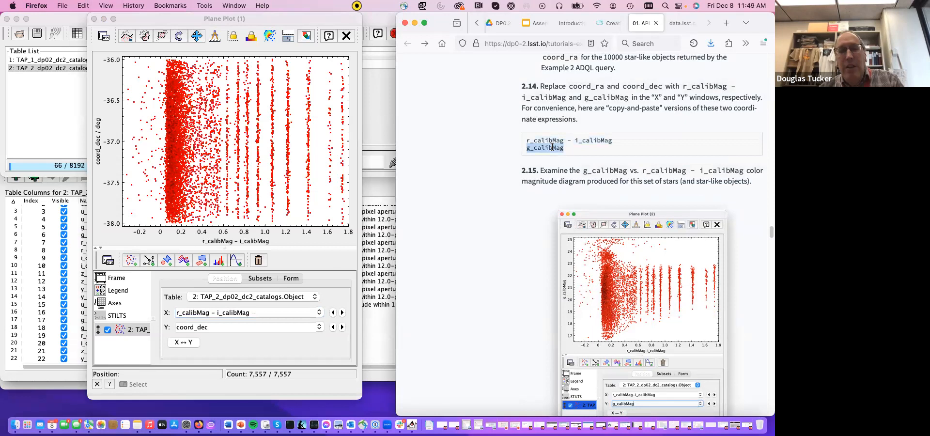
{"action": "left_click", "coordinate": [229, 330]}
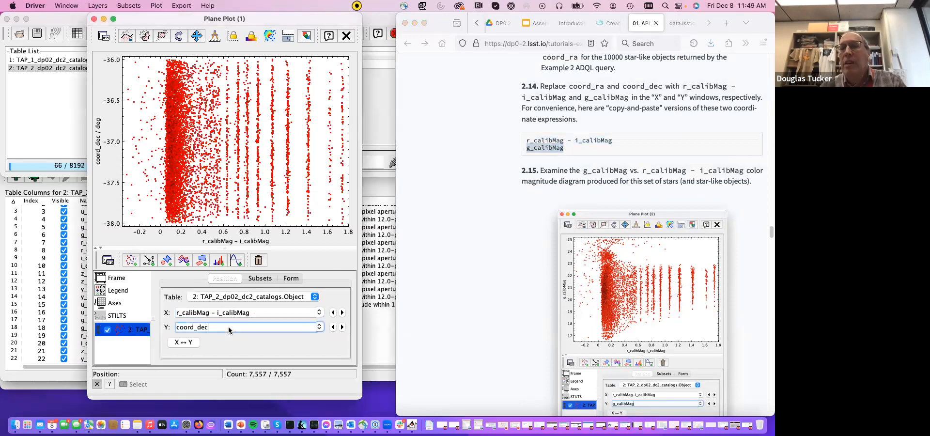
{"action": "key", "text": "BackSpace"}
{"action": "key", "text": "BackSpace"}
{"action": "key", "text": "BackSpace"}
{"action": "key", "text": "BackSpace"}
{"action": "key", "text": "super+v"}
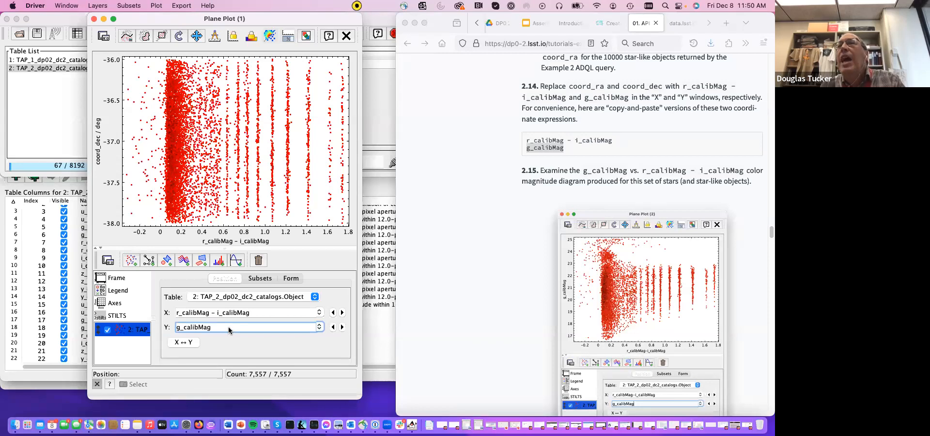
{"action": "key", "text": "Return"}
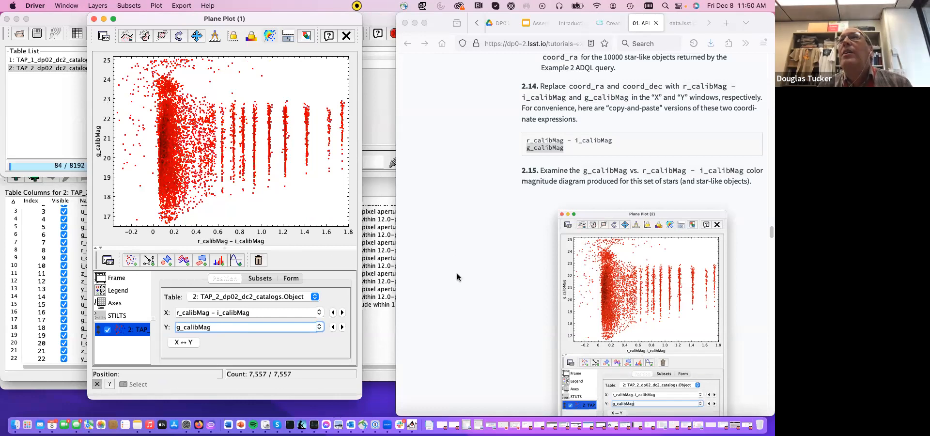
- Follow tutorial step 2.16 and flip the Y axis of the color-magnitude diagram
{"action": "scroll", "coordinate": [510, 323], "scroll_direction": "down", "scroll_amount": 10}
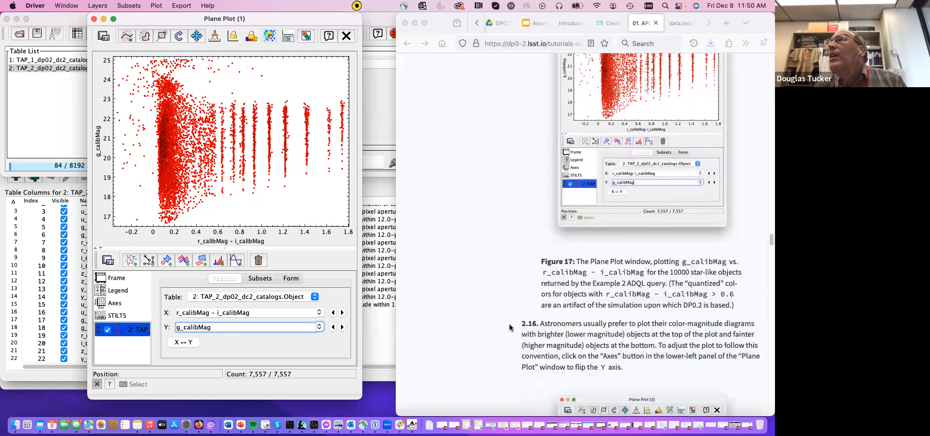
{"action": "scroll", "coordinate": [509, 323], "scroll_direction": "down", "scroll_amount": 5}
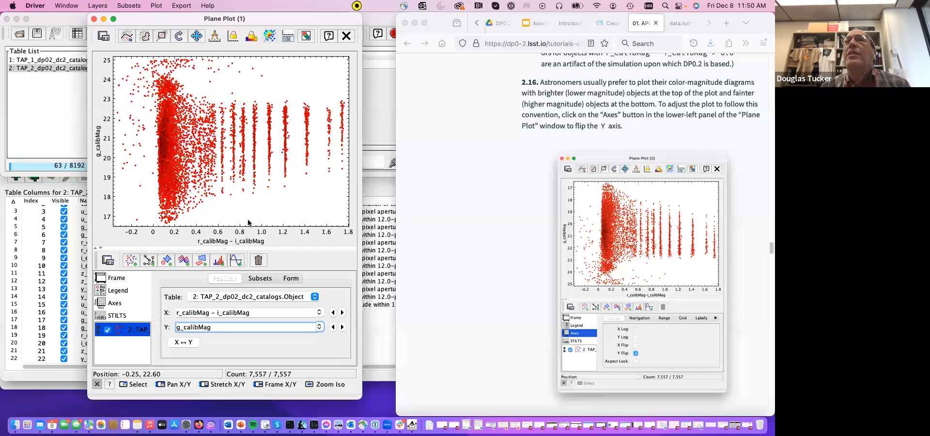
{"action": "left_click", "coordinate": [117, 304]}
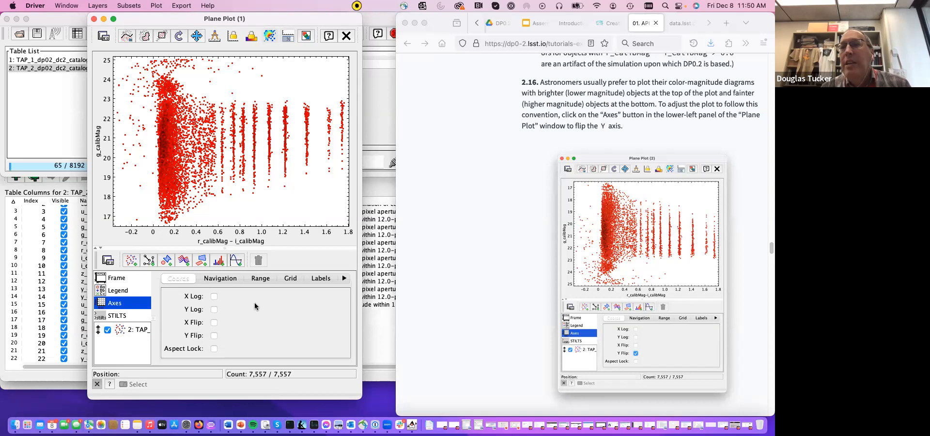
{"action": "left_click", "coordinate": [214, 335]}
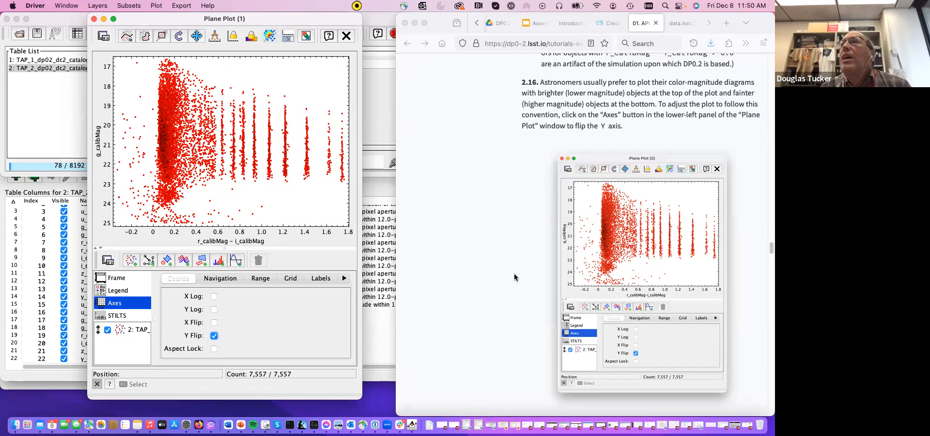
- Follow tutorial step 2.17 and draw a grid on the color-magnitude diagram
{"action": "scroll", "coordinate": [514, 273], "scroll_direction": "down", "scroll_amount": 5}
{"action": "scroll", "coordinate": [513, 273], "scroll_direction": "down", "scroll_amount": 2}
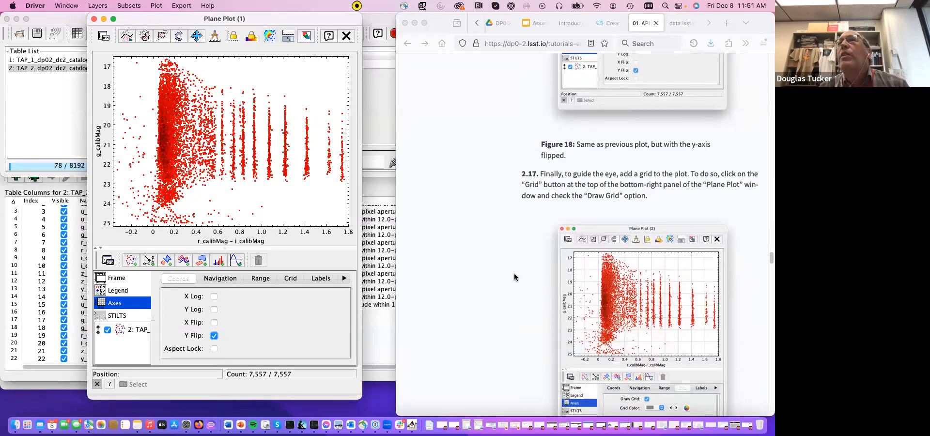
{"action": "scroll", "coordinate": [656, 231], "scroll_direction": "down", "scroll_amount": 1}
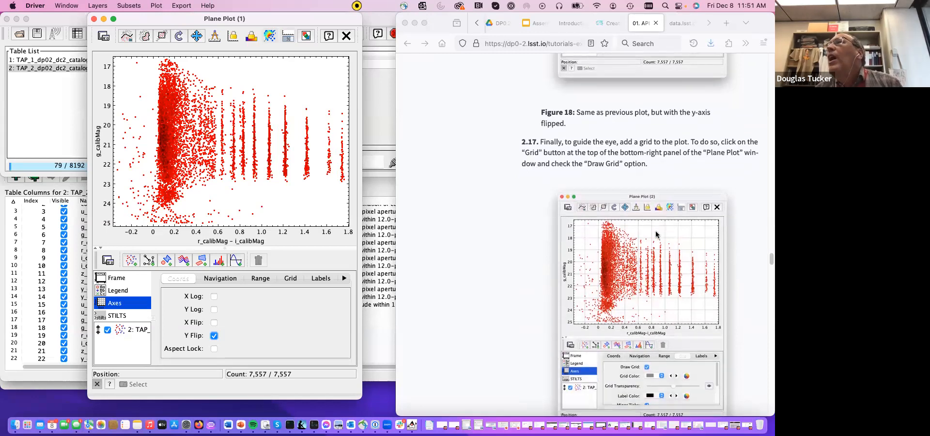
{"action": "scroll", "coordinate": [656, 234], "scroll_direction": "down", "scroll_amount": 1}
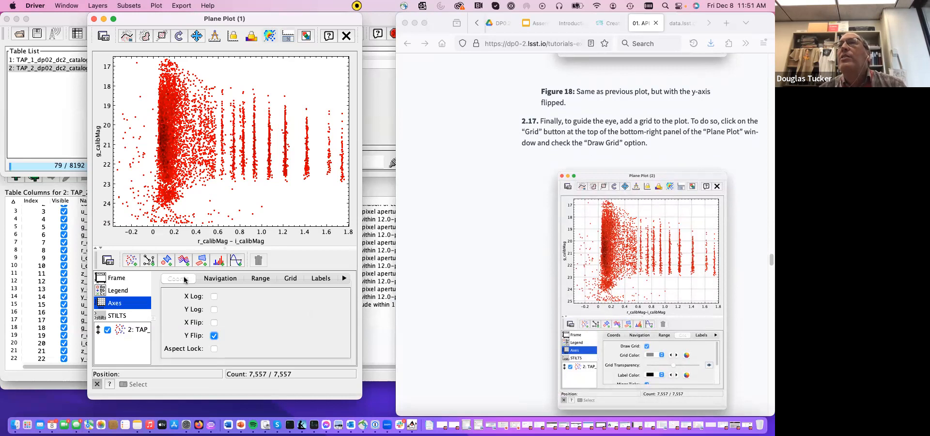
{"action": "left_click", "coordinate": [292, 279]}
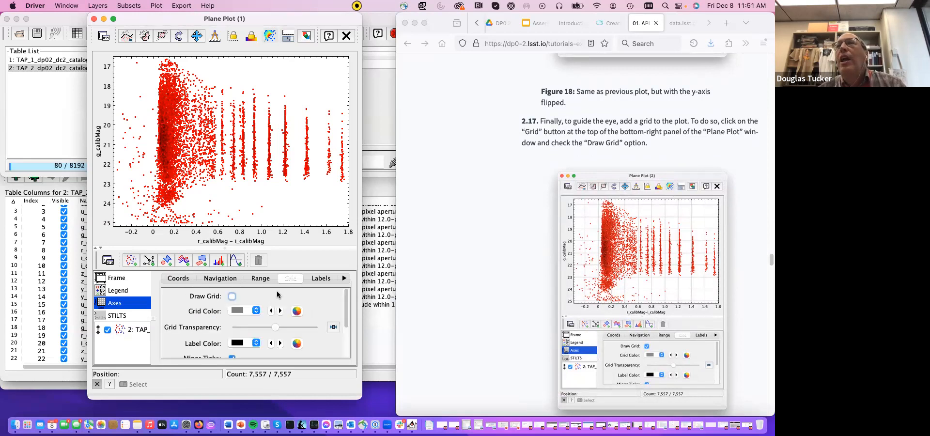
{"action": "left_click", "coordinate": [231, 296]}
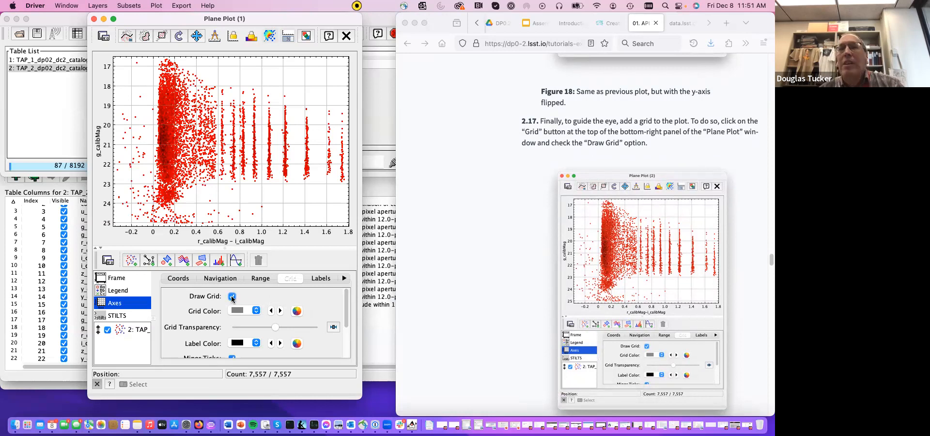
- Read on to Example 3 in the tutorial and move the plane plot aside to uncover the main TOPCAT window
{"action": "scroll", "coordinate": [456, 316], "scroll_direction": "down", "scroll_amount": 8}
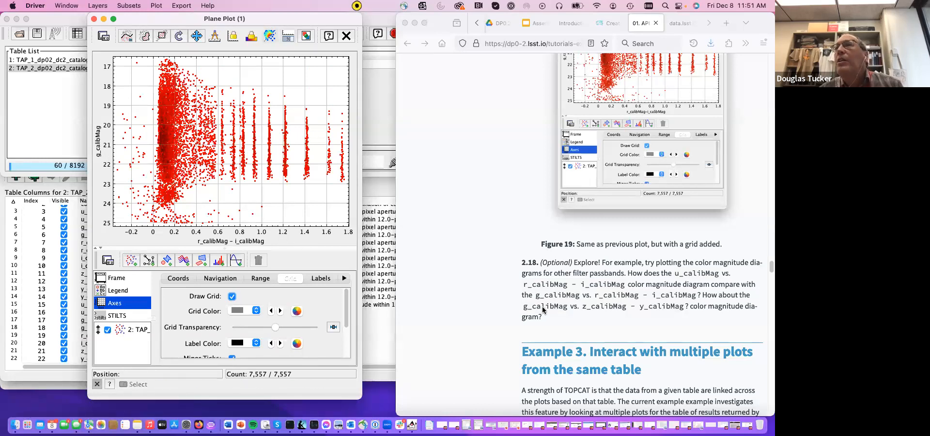
{"action": "scroll", "coordinate": [543, 309], "scroll_direction": "down", "scroll_amount": 3}
{"action": "scroll", "coordinate": [543, 310], "scroll_direction": "down", "scroll_amount": 15}
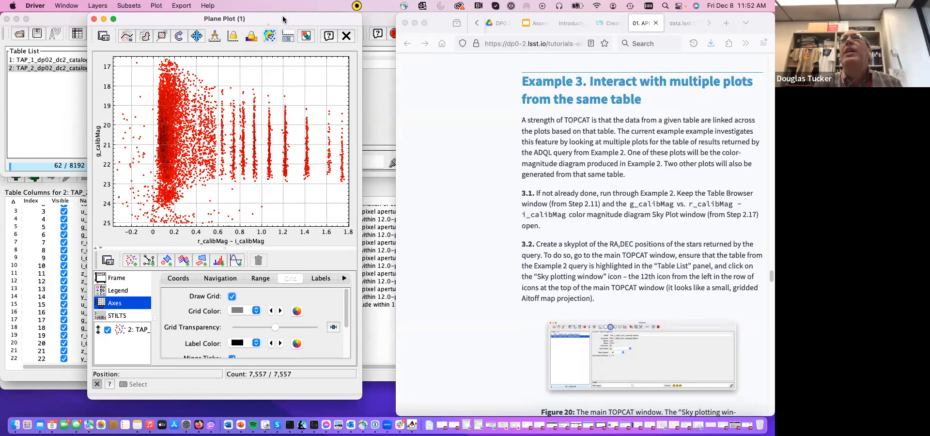
{"action": "left_click_drag", "start_coordinate": [282, 20], "coordinate": [433, 8]}
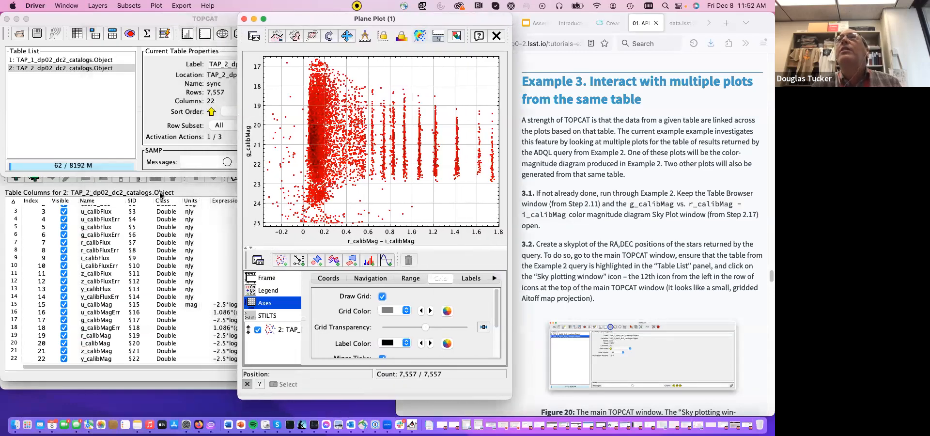
{"action": "left_click", "coordinate": [139, 19]}
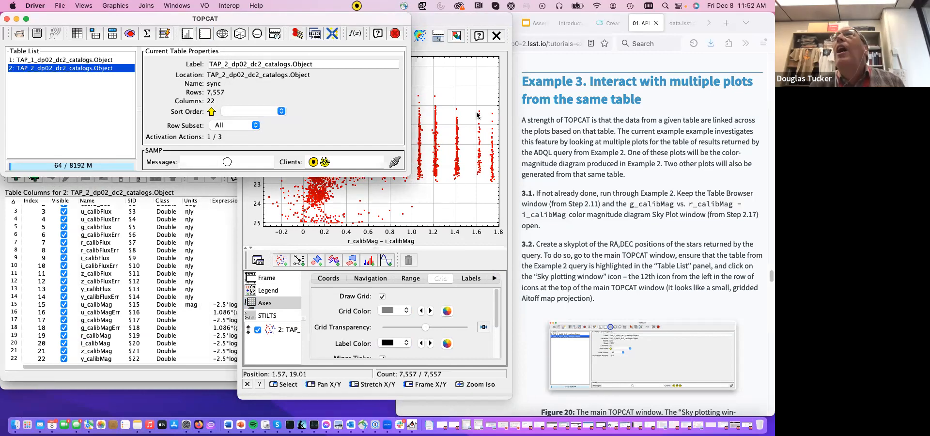
- Follow tutorial step 3.2 and open a sky plot of the TAP_2_dp02_dc2_catalogs.Object table, placing its window below the main TOPCAT window
{"action": "left_click", "coordinate": [600, 196]}
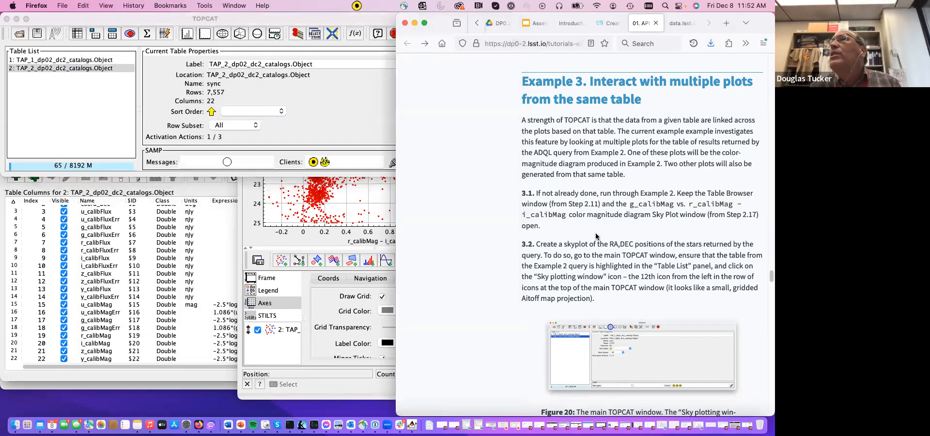
{"action": "scroll", "coordinate": [596, 236], "scroll_direction": "down", "scroll_amount": 1}
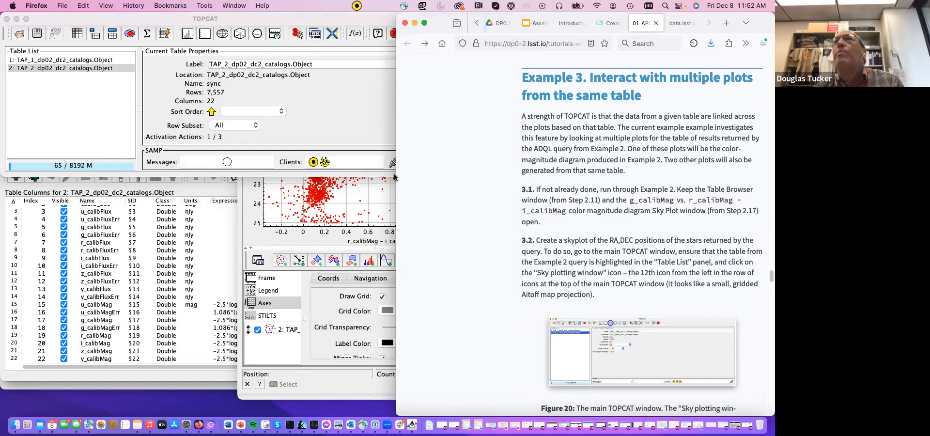
{"action": "left_click", "coordinate": [320, 18]}
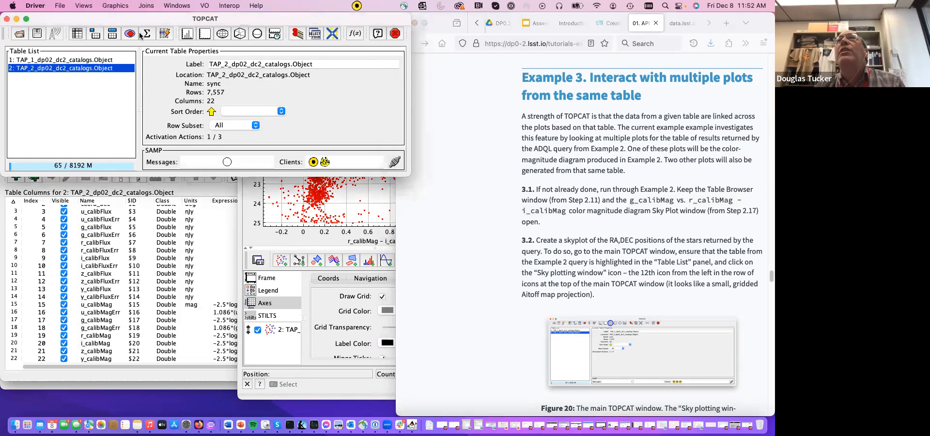
{"action": "left_click", "coordinate": [223, 34]}
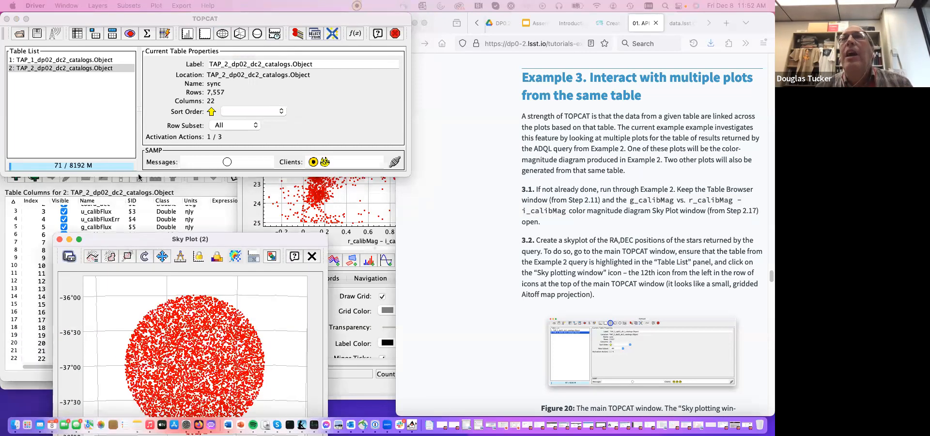
{"action": "left_click_drag", "start_coordinate": [130, 137], "coordinate": [98, 21]}
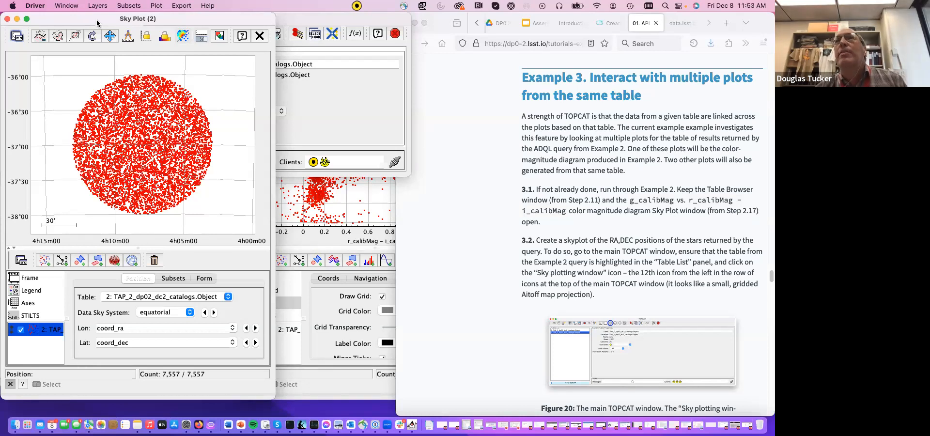
{"action": "left_click_drag", "start_coordinate": [97, 23], "coordinate": [91, 190]}
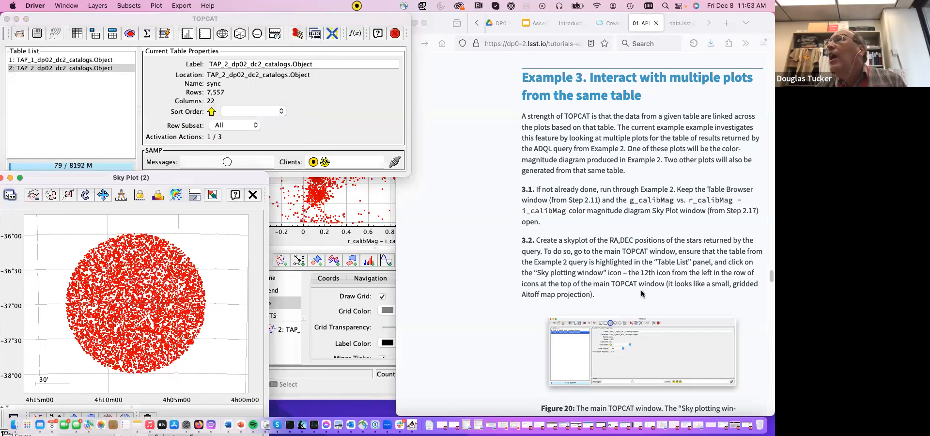
- Read tutorial steps 3.3 and 3.4 and open a second plane plot for the TAP_2_dp02_dc2_catalogs.Object table, moving its window fully into view
{"action": "scroll", "coordinate": [661, 290], "scroll_direction": "down", "scroll_amount": 3}
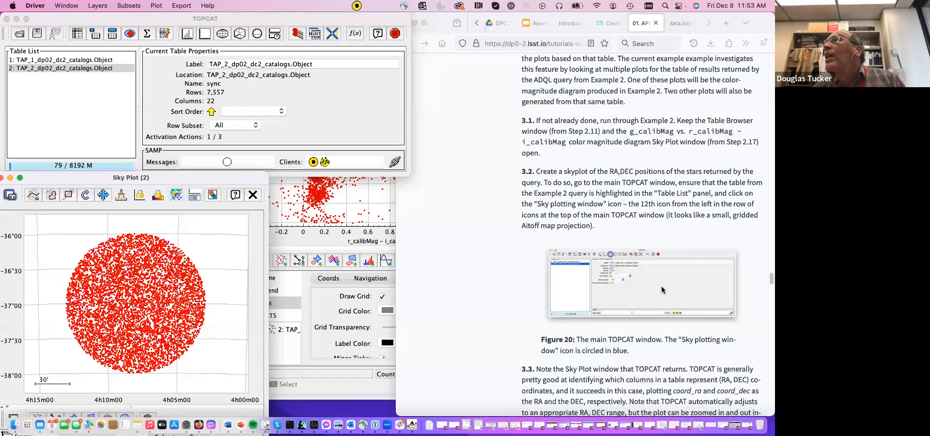
{"action": "scroll", "coordinate": [661, 289], "scroll_direction": "down", "scroll_amount": 12}
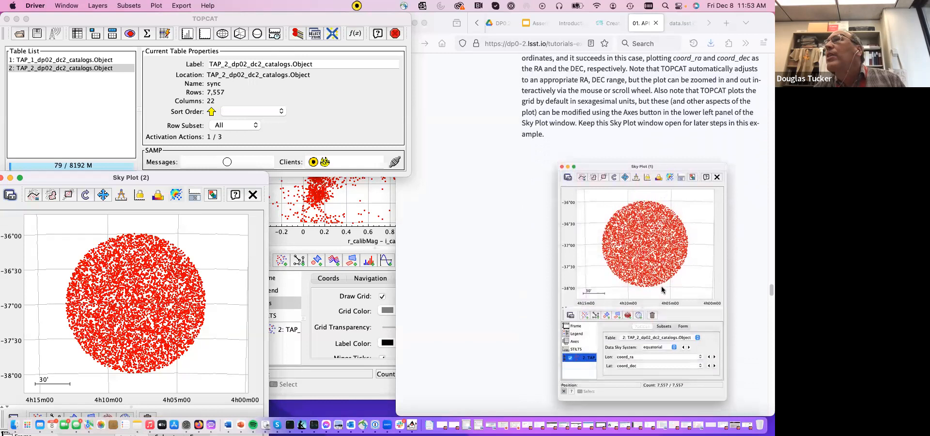
{"action": "scroll", "coordinate": [661, 290], "scroll_direction": "down", "scroll_amount": 13}
{"action": "scroll", "coordinate": [662, 290], "scroll_direction": "down", "scroll_amount": 2}
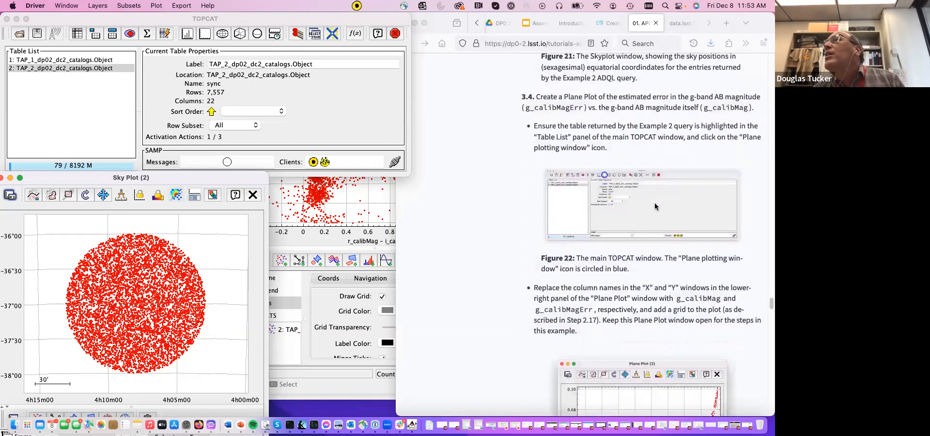
{"action": "scroll", "coordinate": [654, 205], "scroll_direction": "down", "scroll_amount": 1}
{"action": "scroll", "coordinate": [654, 206], "scroll_direction": "down", "scroll_amount": 4}
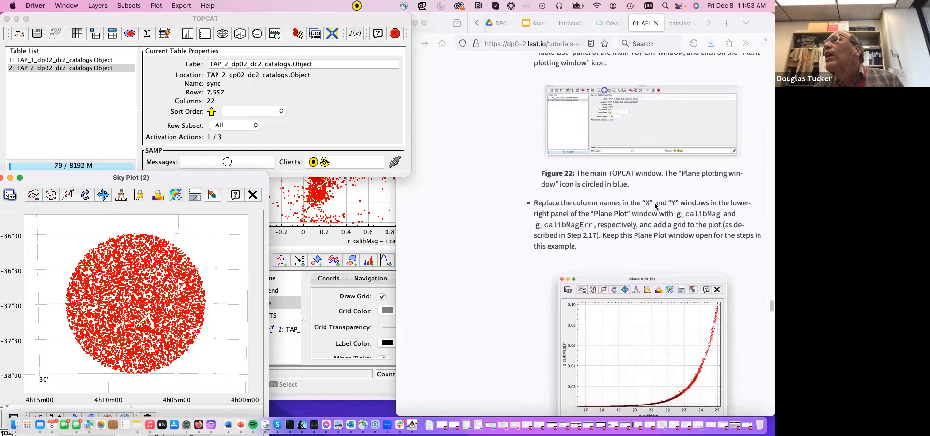
{"action": "scroll", "coordinate": [655, 206], "scroll_direction": "up", "scroll_amount": 4}
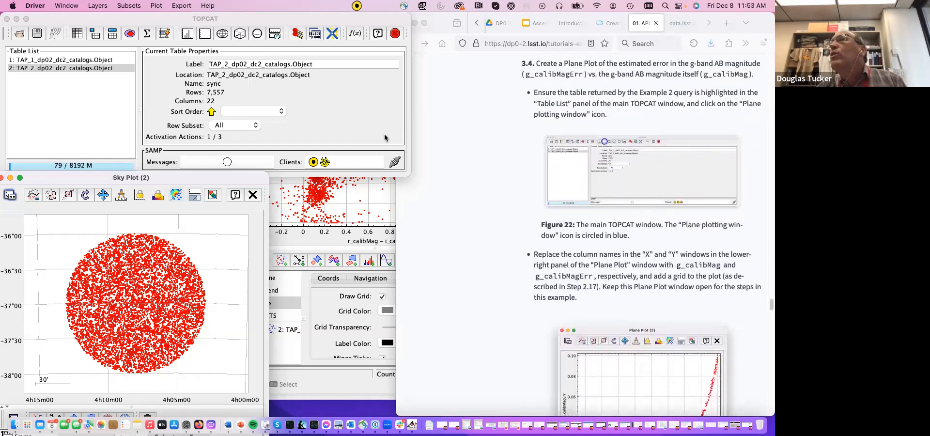
{"action": "left_click", "coordinate": [206, 34]}
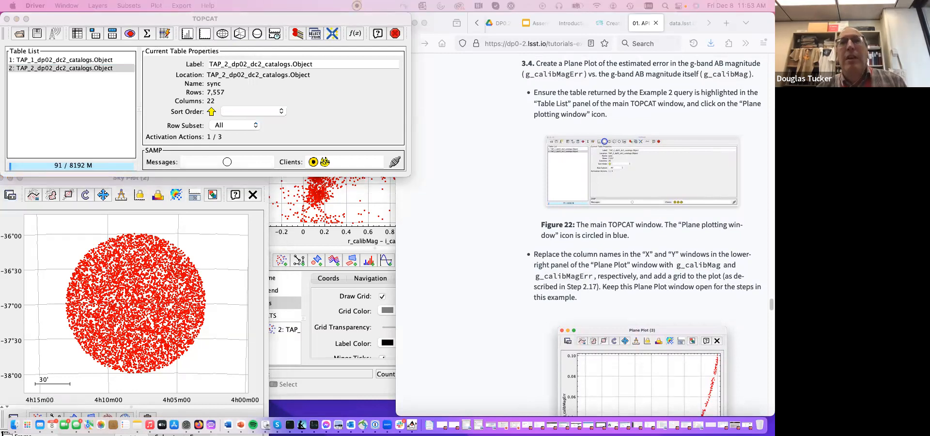
{"action": "left_click_drag", "start_coordinate": [140, 392], "coordinate": [216, 6]}
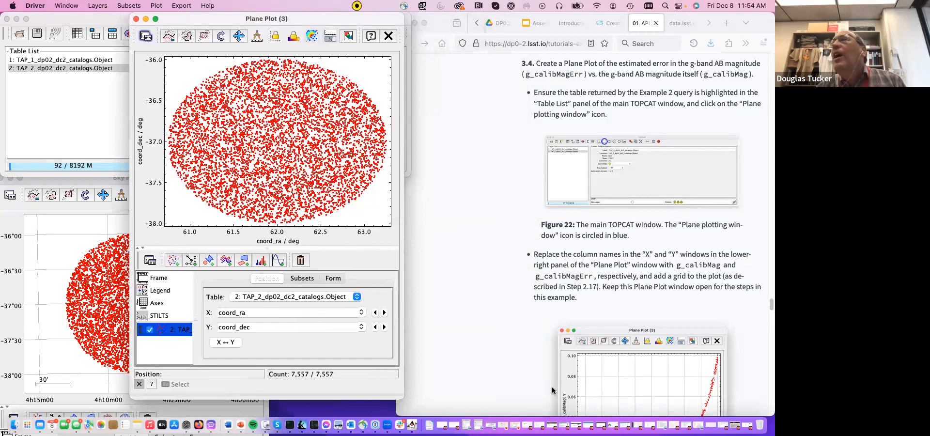
- Enter g_calibMag, copied from tutorial step 3.4, as the X coordinate of the new plane plot
{"action": "scroll", "coordinate": [649, 307], "scroll_direction": "down", "scroll_amount": 3}
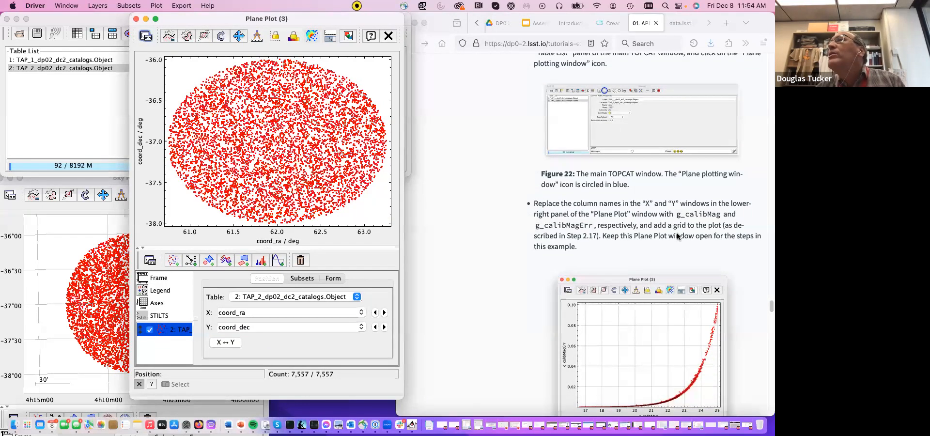
{"action": "left_click", "coordinate": [676, 216]}
{"action": "left_click_drag", "start_coordinate": [677, 214], "coordinate": [719, 216]}
{"action": "key", "text": "super+c"}
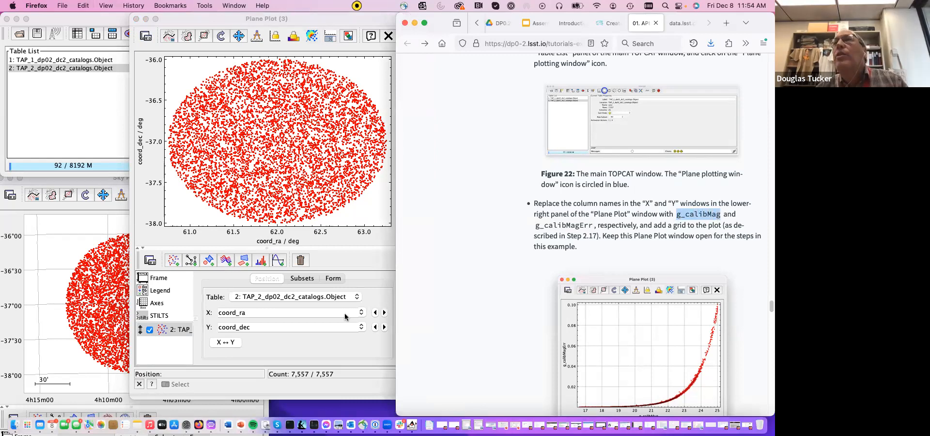
{"action": "left_click", "coordinate": [318, 313]}
{"action": "key", "text": "BackSpace"}
{"action": "key", "text": "BackSpace"}
{"action": "key", "text": "BackSpace"}
{"action": "key", "text": "BackSpace"}
{"action": "key", "text": "BackSpace"}
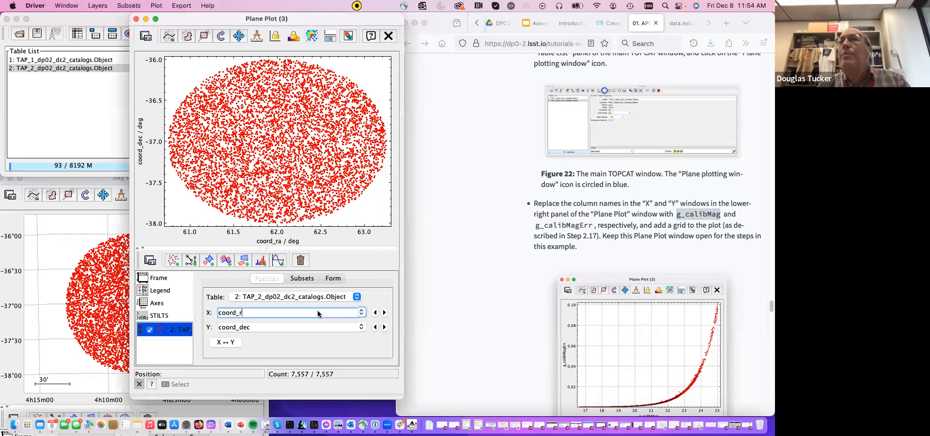
{"action": "key", "text": "BackSpace"}
{"action": "key", "text": "BackSpace"}
{"action": "key", "text": "BackSpace"}
{"action": "key", "text": "super+v"}
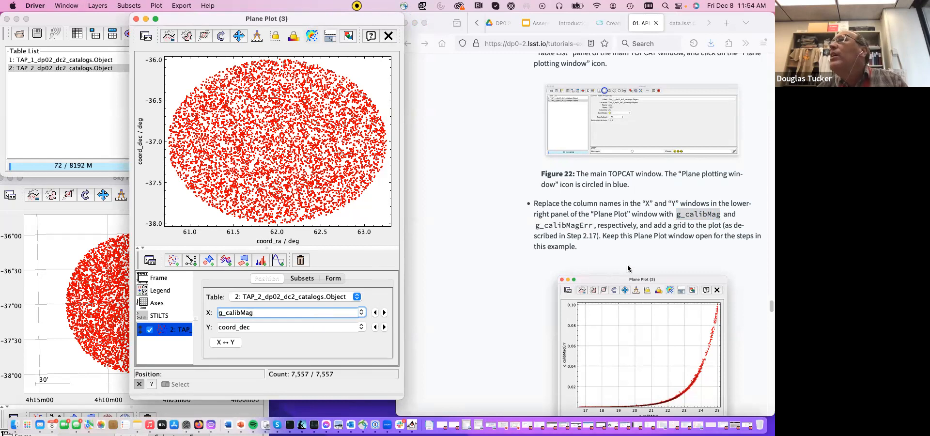
- Enter g_calibMagErr, copied from tutorial step 3.4, as the Y coordinate of the new plane plot
{"action": "left_click", "coordinate": [536, 228]}
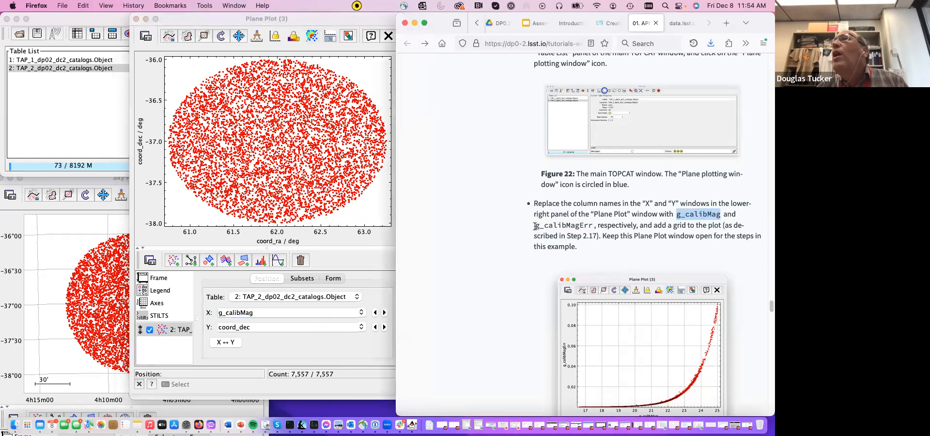
{"action": "left_click_drag", "start_coordinate": [536, 225], "coordinate": [594, 226]}
{"action": "key", "text": "super+c"}
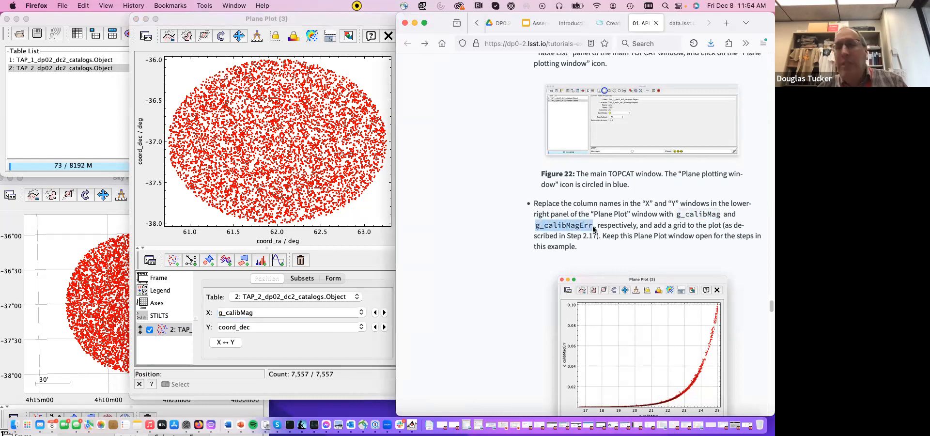
{"action": "left_click", "coordinate": [305, 327]}
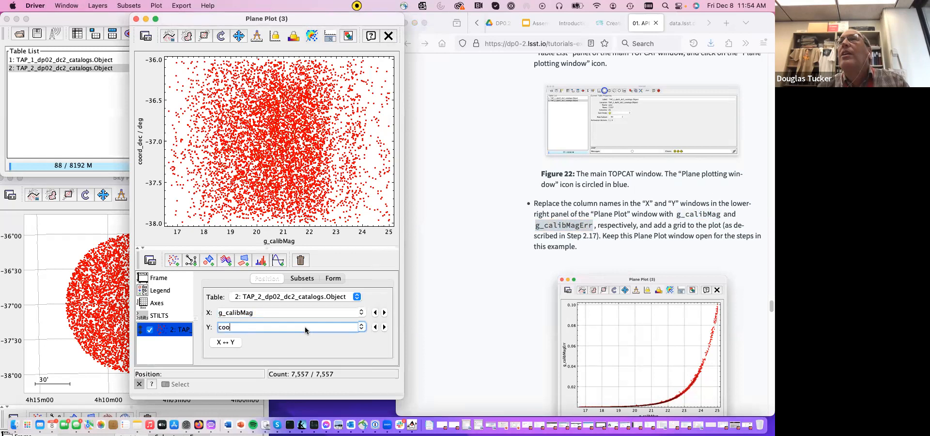
{"action": "key", "text": "super+v"}
{"action": "key", "text": "Return"}
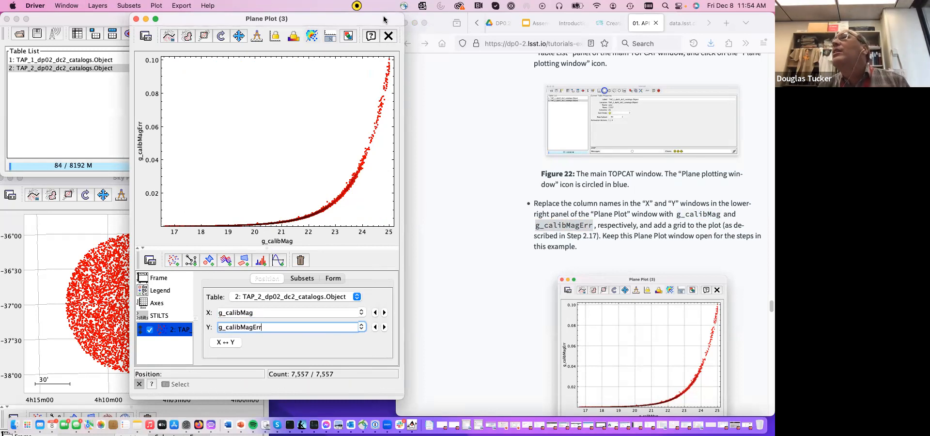
- Read tutorial step 3.5 and arrange the sky plot, color-magnitude diagram and magnitude-error plot side by side in that order
{"action": "scroll", "coordinate": [627, 310], "scroll_direction": "down", "scroll_amount": 10}
{"action": "scroll", "coordinate": [628, 310], "scroll_direction": "down", "scroll_amount": 6}
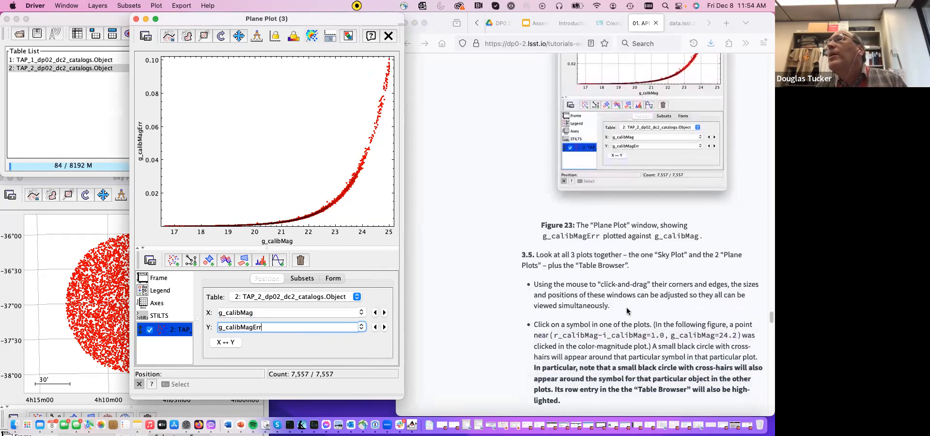
{"action": "scroll", "coordinate": [627, 310], "scroll_direction": "down", "scroll_amount": 4}
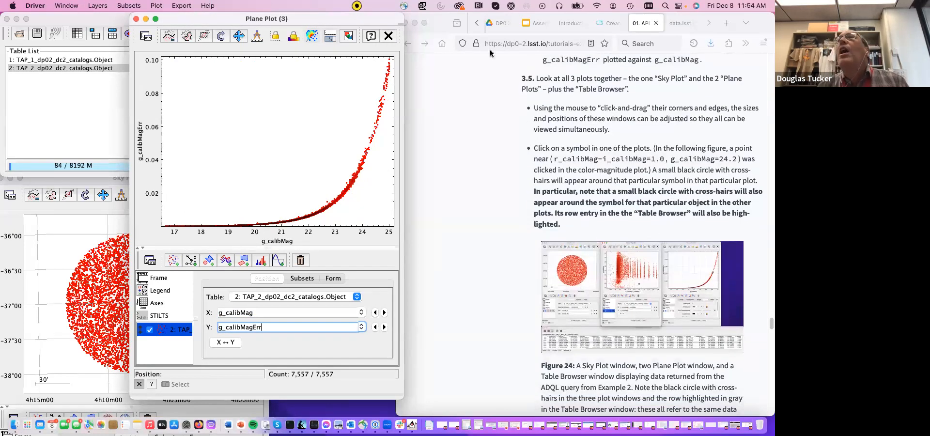
{"action": "left_click_drag", "start_coordinate": [355, 15], "coordinate": [693, 8]}
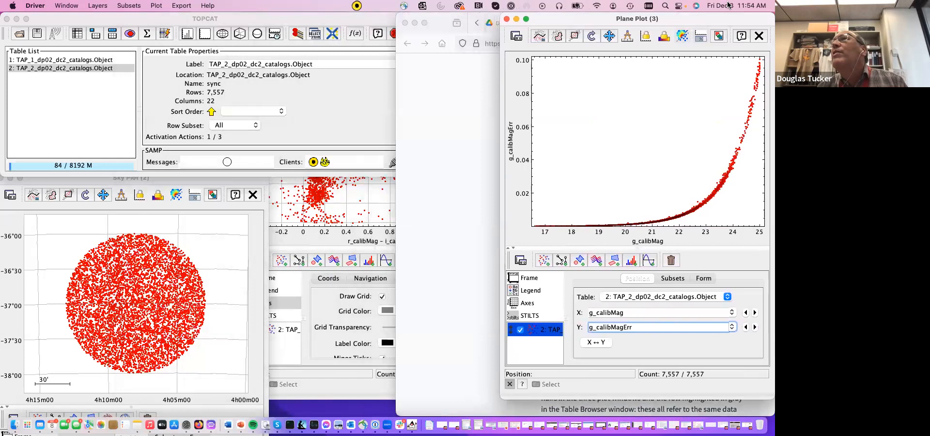
{"action": "left_click", "coordinate": [376, 21]}
{"action": "left_click", "coordinate": [369, 220]}
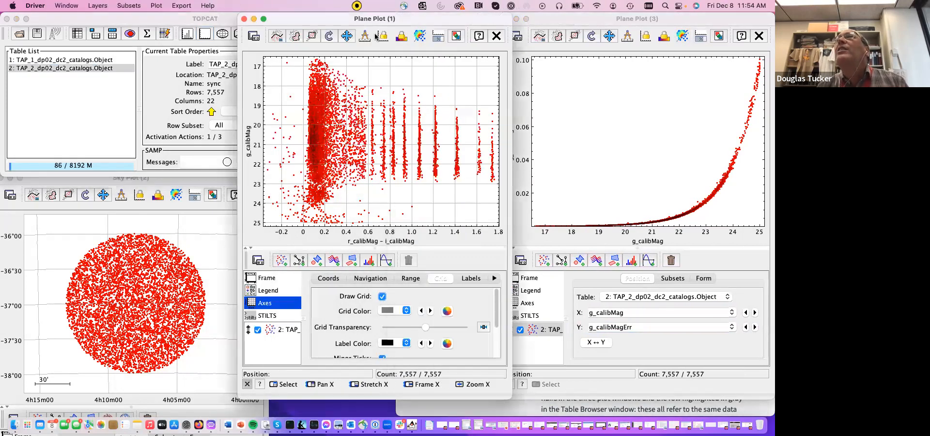
{"action": "left_click_drag", "start_coordinate": [372, 19], "coordinate": [359, 20]}
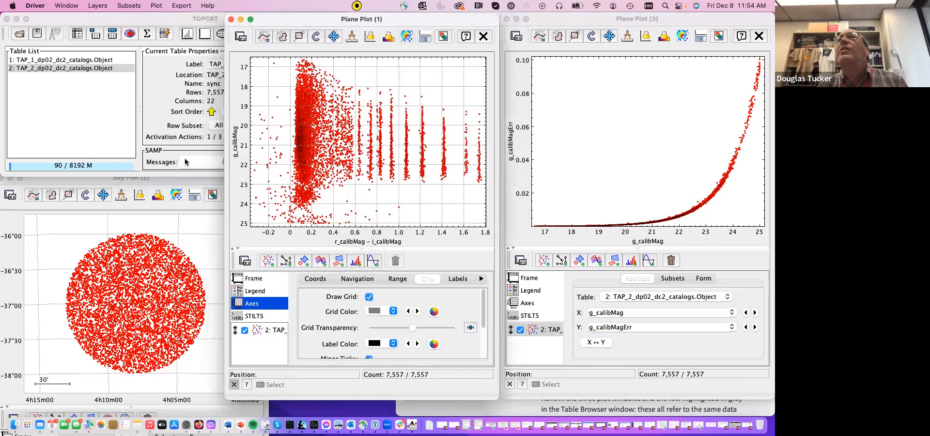
{"action": "left_click", "coordinate": [150, 179]}
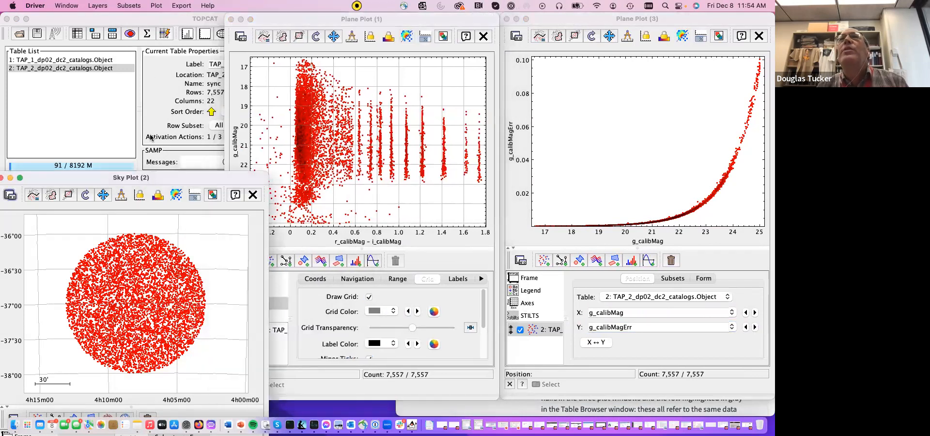
{"action": "left_click_drag", "start_coordinate": [154, 180], "coordinate": [157, 34]}
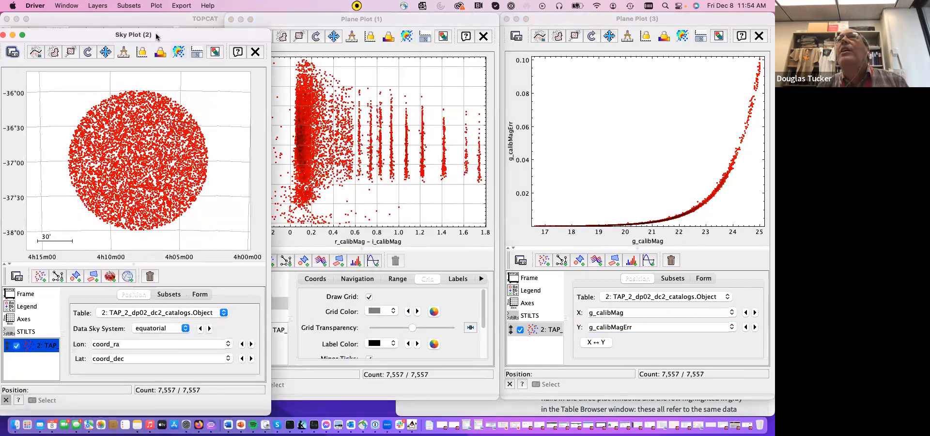
- Open the Table Browser for the TAP_2_dp02_dc2_catalogs.Object table and move its window to the lower part of the desktop
{"action": "left_click", "coordinate": [155, 19]}
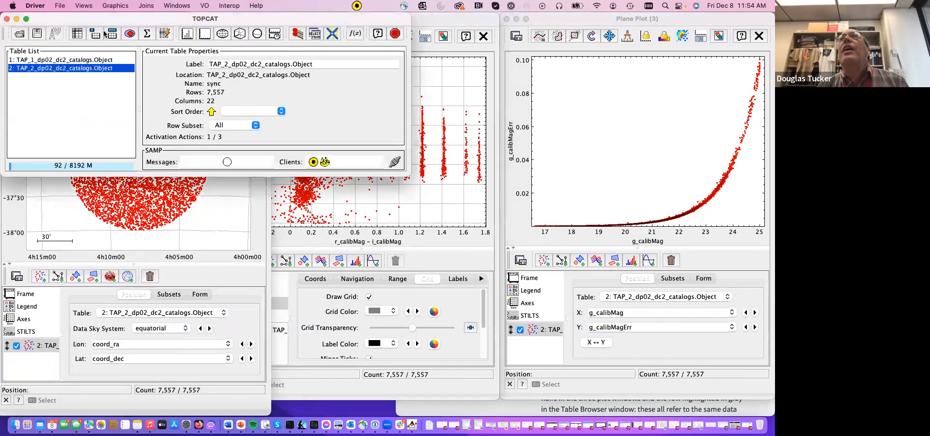
{"action": "left_click", "coordinate": [77, 34]}
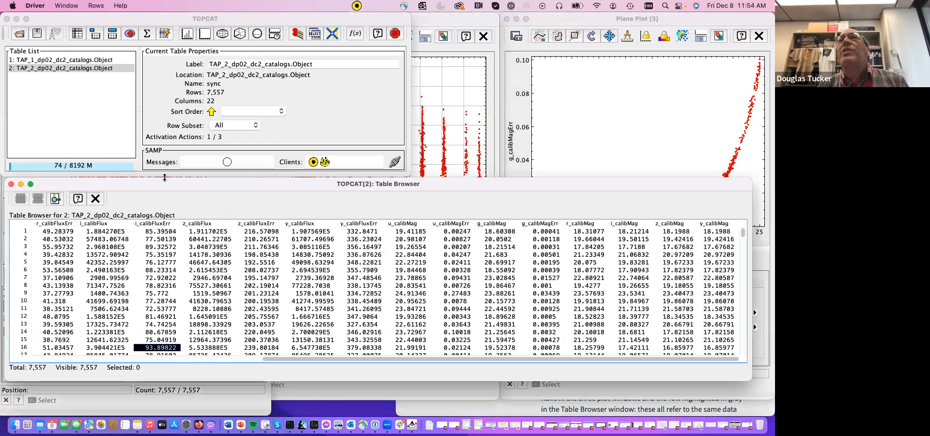
{"action": "left_click_drag", "start_coordinate": [165, 177], "coordinate": [175, 229]}
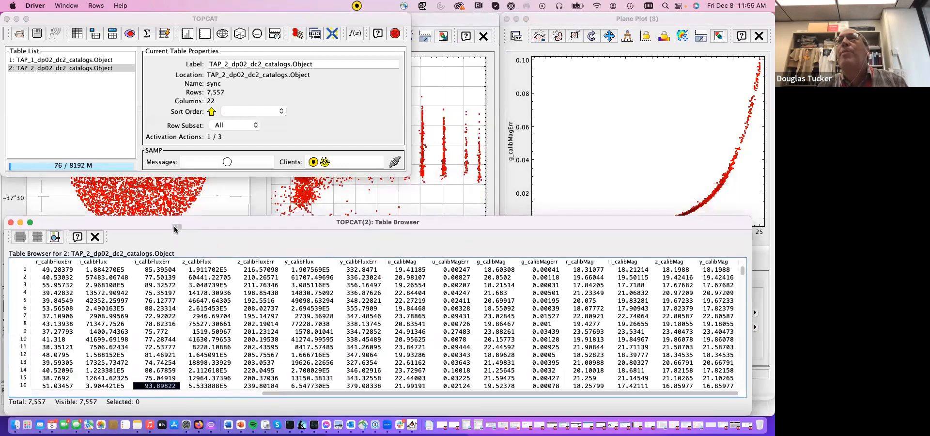
- Bring all three plot windows back in front of the main TOPCAT window and shorten the Table Browser so it sits below the plots
{"action": "left_click", "coordinate": [213, 204]}
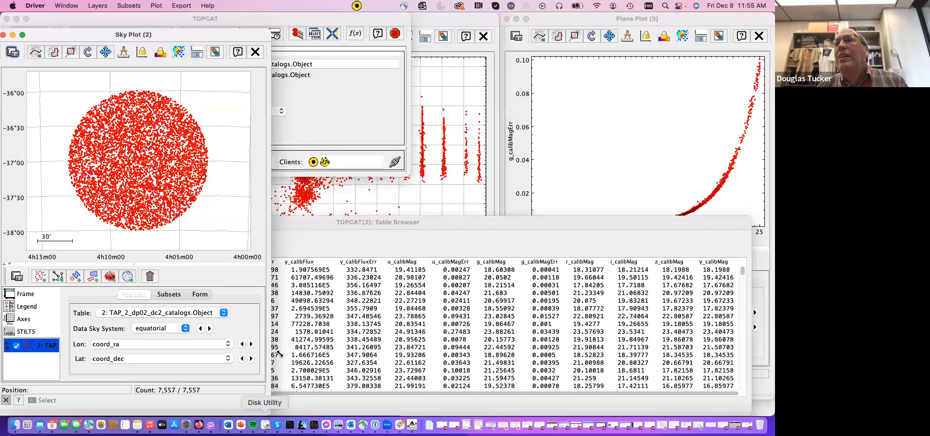
{"action": "left_click", "coordinate": [438, 179]}
{"action": "left_click", "coordinate": [585, 142]}
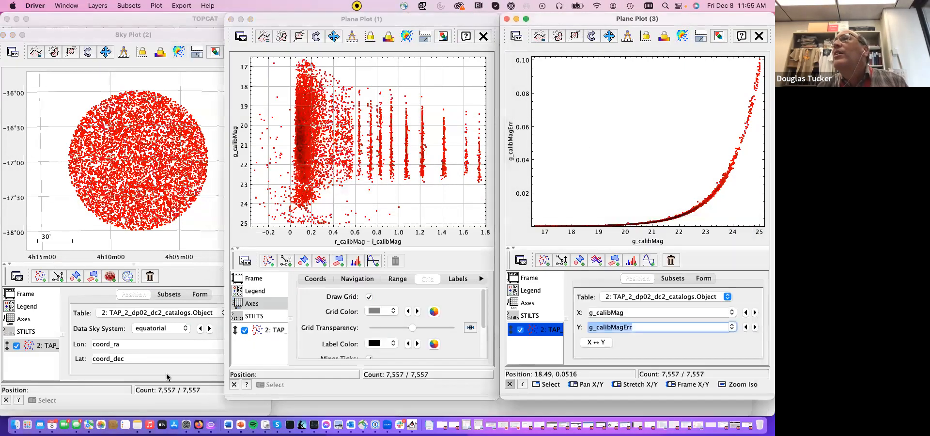
{"action": "left_click", "coordinate": [194, 281]}
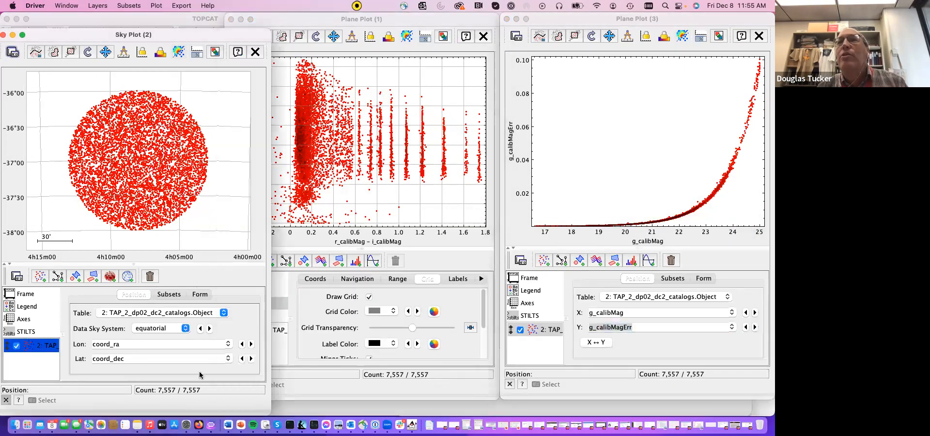
{"action": "left_click", "coordinate": [332, 412]}
{"action": "left_click_drag", "start_coordinate": [299, 215], "coordinate": [298, 277]}
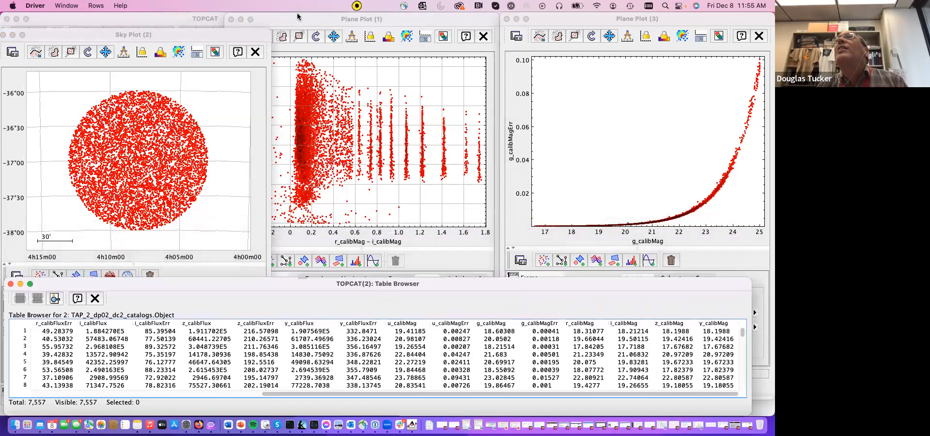
- Align the sky plot level with the other plots and fit the color-magnitude diagram between them so the windows no longer overlap
{"action": "left_click", "coordinate": [252, 35]}
{"action": "left_click_drag", "start_coordinate": [252, 35], "coordinate": [217, 15]}
{"action": "left_click", "coordinate": [464, 22]}
{"action": "left_click_drag", "start_coordinate": [464, 21], "coordinate": [498, 16]}
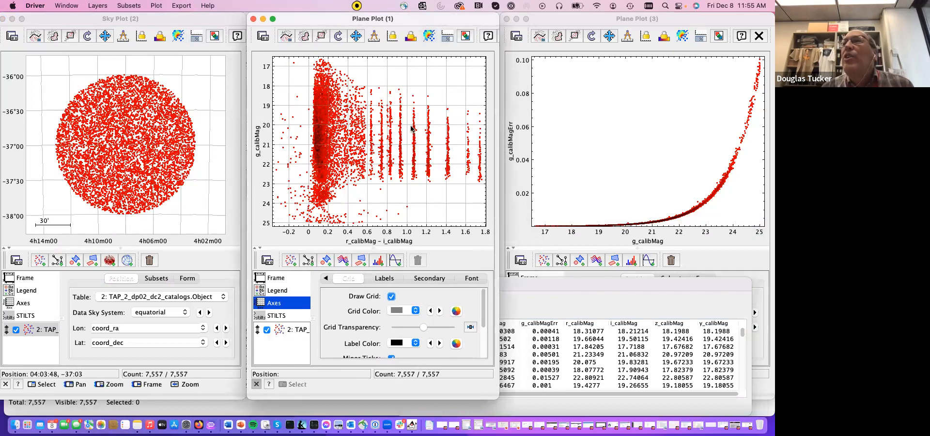
- Select the point near r_calibMag − i_calibMag = 1.0, g_calibMag = 24.2 in the color-magnitude diagram and bring up its Table Browser row
{"action": "left_click", "coordinate": [527, 288]}
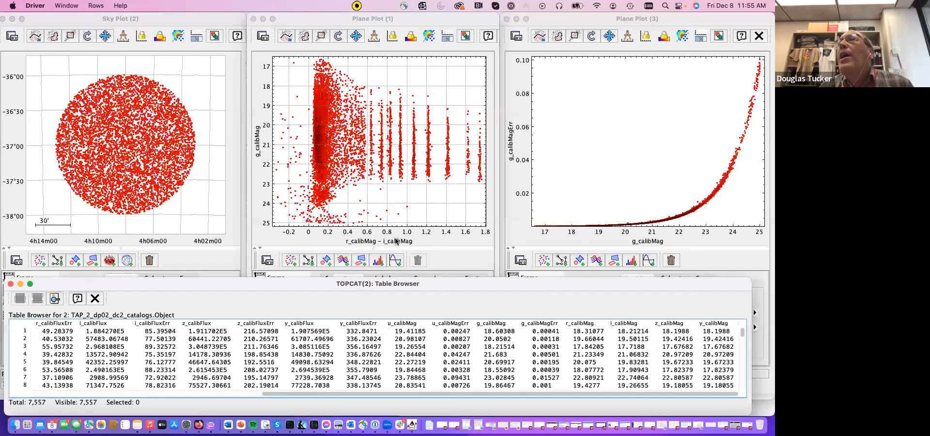
{"action": "left_click", "coordinate": [407, 207]}
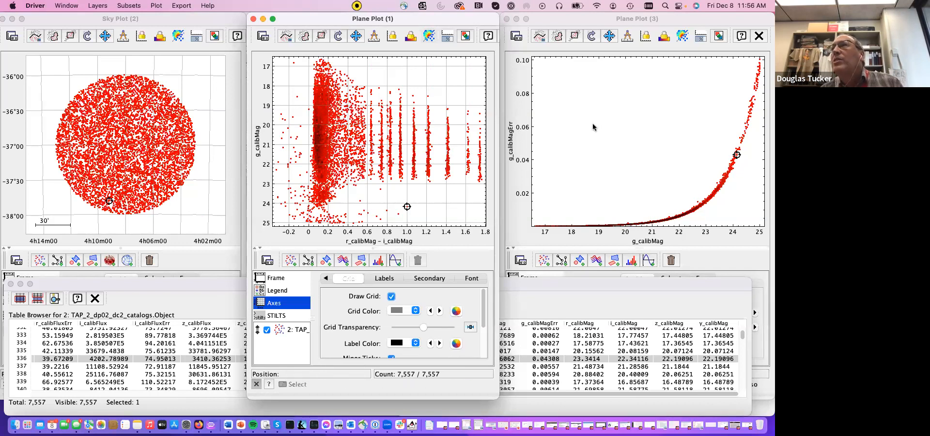
{"action": "left_click", "coordinate": [626, 283]}
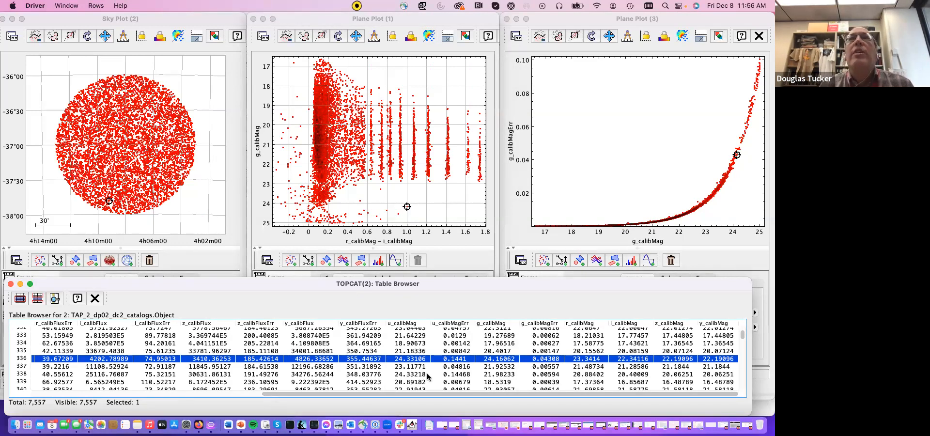
- Show the first columns of the Table Browser and select row 373 to mark that object in the linked plots
{"action": "scroll", "coordinate": [427, 377], "scroll_direction": "down", "scroll_amount": 10}
{"action": "scroll", "coordinate": [290, 373], "scroll_direction": "left", "scroll_amount": 15}
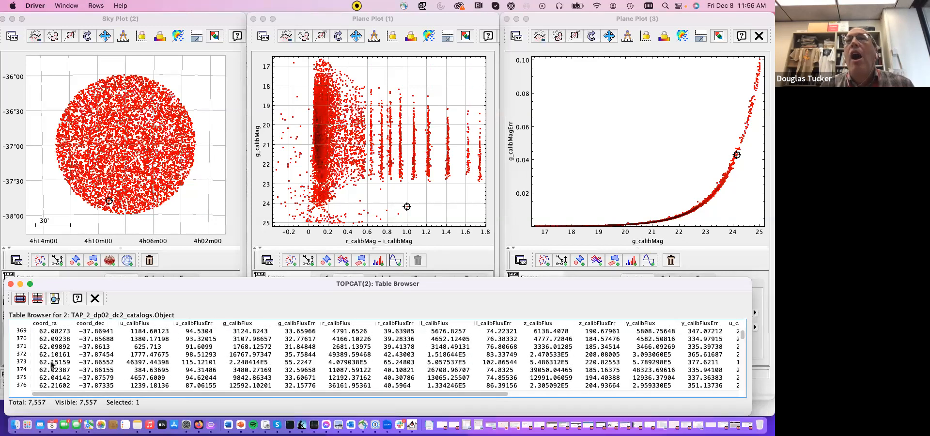
{"action": "left_click", "coordinate": [52, 364]}
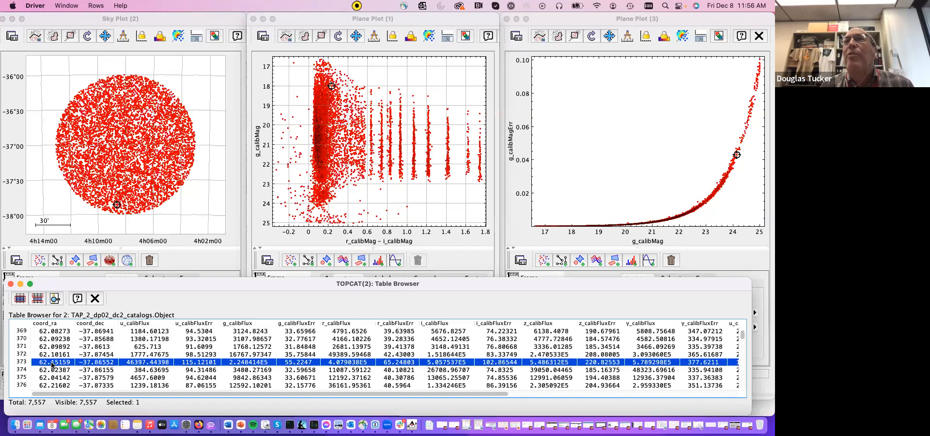
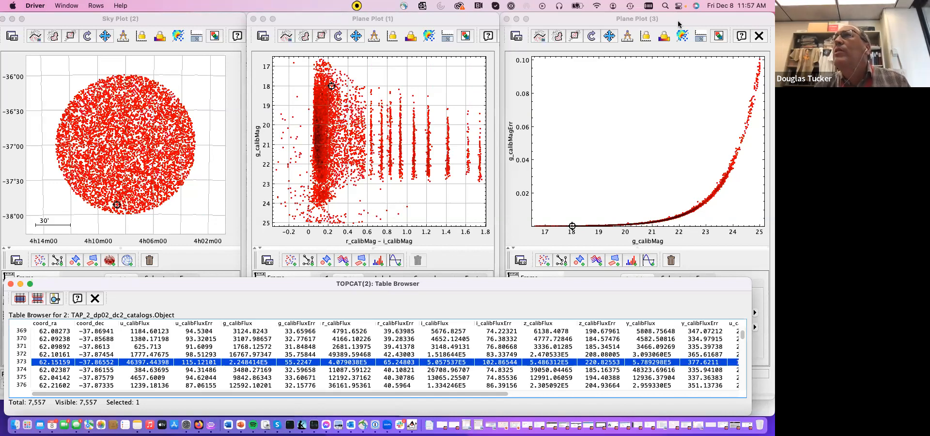
- Minimize the magnitude-error, color-magnitude and sky plot windows
{"action": "left_click_drag", "start_coordinate": [678, 25], "coordinate": [474, 25]}
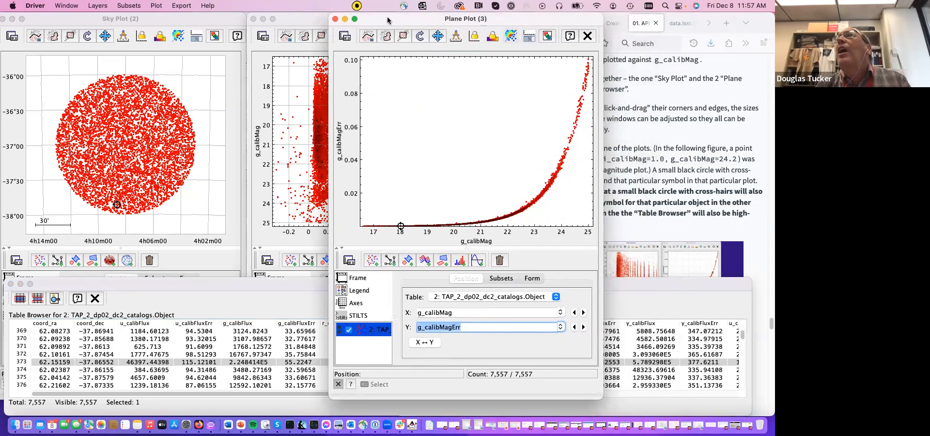
{"action": "left_click", "coordinate": [345, 19]}
{"action": "left_click", "coordinate": [263, 18]}
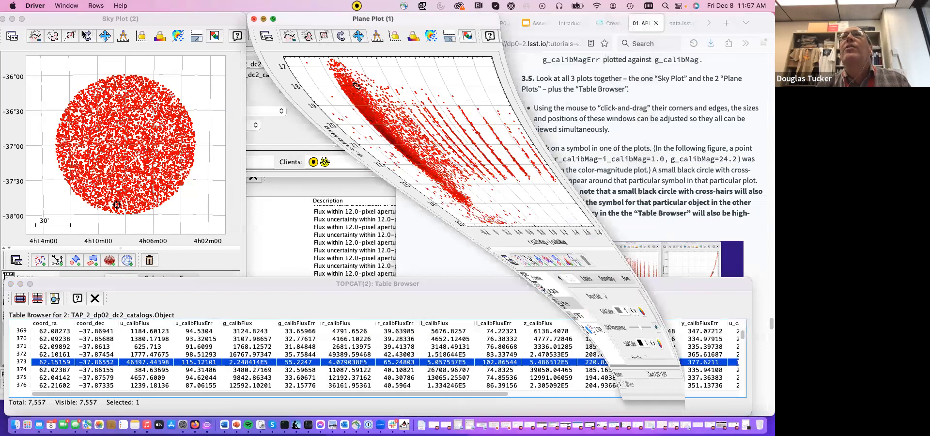
{"action": "left_click", "coordinate": [13, 19]}
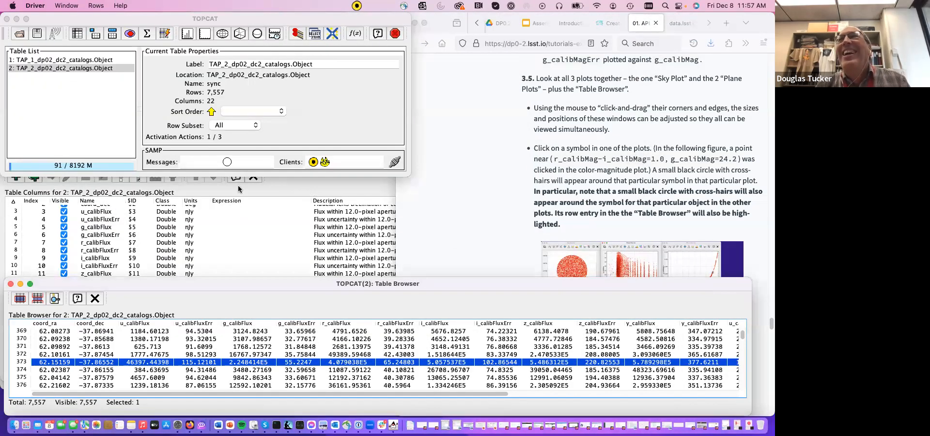
- Minimize the Table Columns, Table Browser and TAP Query windows, leaving the main TOPCAT window beside the tutorial
{"action": "left_click", "coordinate": [286, 189]}
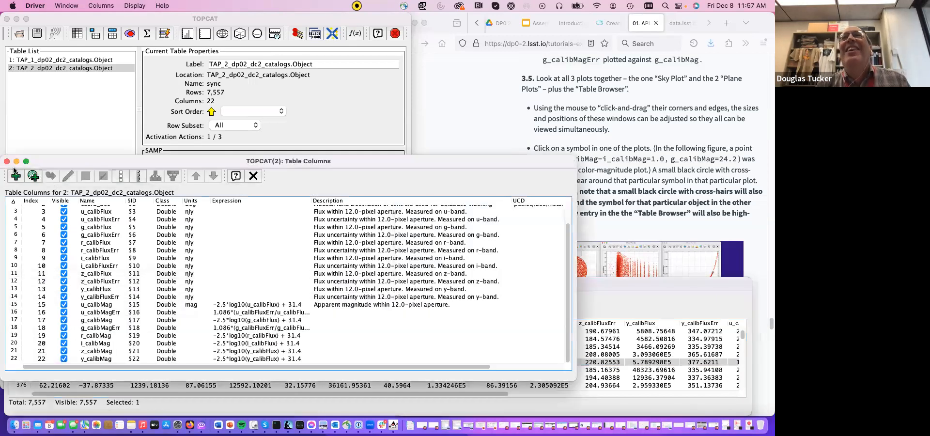
{"action": "left_click", "coordinate": [17, 162]}
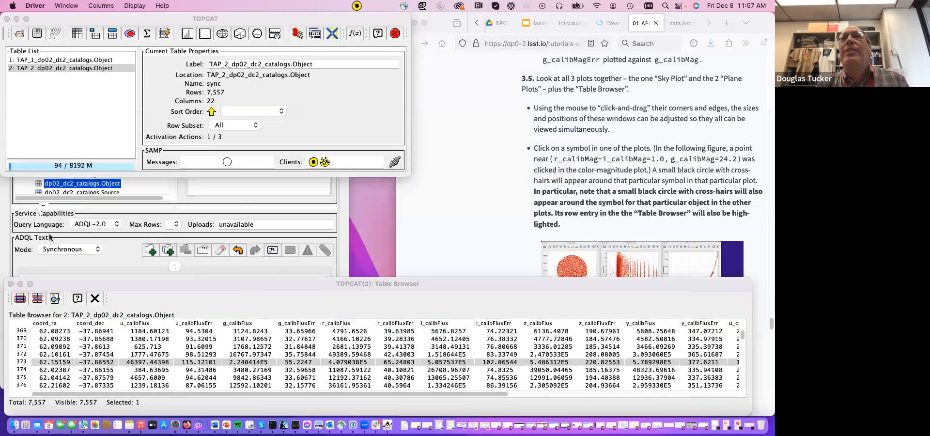
{"action": "left_click", "coordinate": [20, 284]}
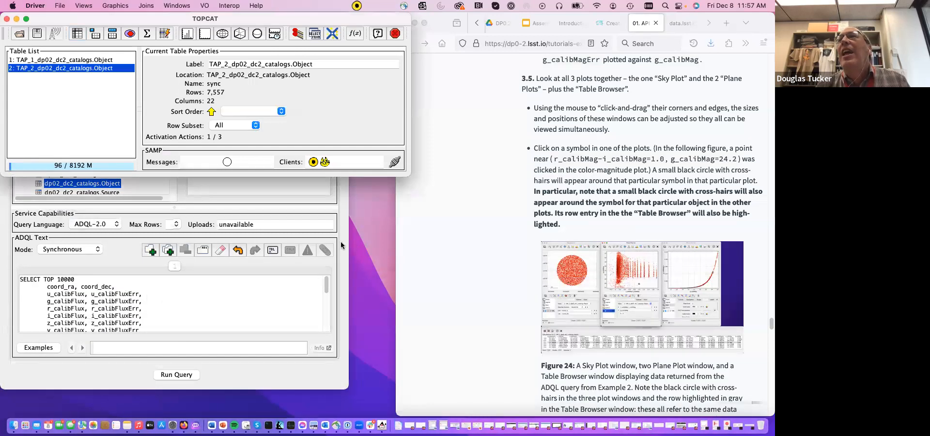
{"action": "left_click", "coordinate": [341, 241]}
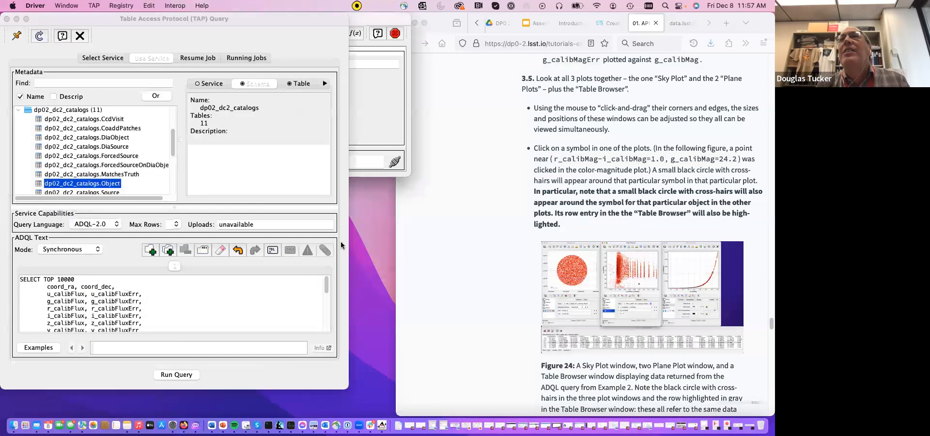
{"action": "left_click", "coordinate": [16, 19]}
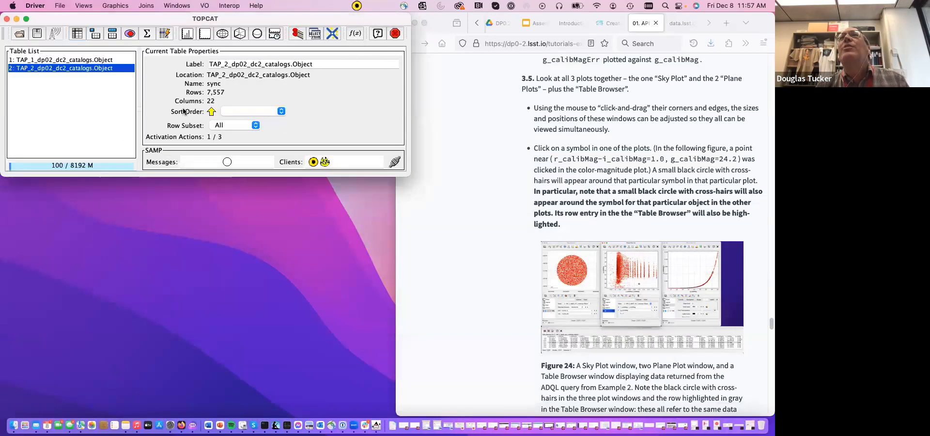
- Advance the tutorial to Example 4 and open a 3D Cartesian plot of table 2, TAP_2_dp02_dc2_catalogs.Object
{"action": "scroll", "coordinate": [553, 290], "scroll_direction": "down", "scroll_amount": 5}
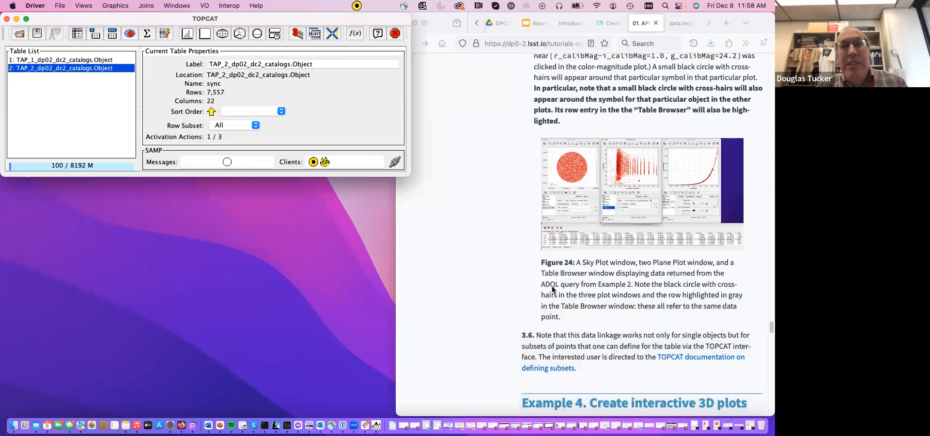
{"action": "scroll", "coordinate": [552, 289], "scroll_direction": "down", "scroll_amount": 10}
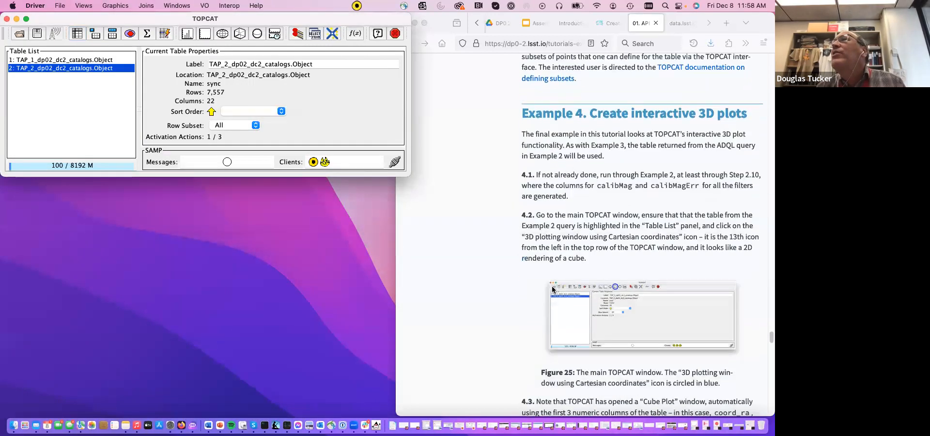
{"action": "scroll", "coordinate": [552, 290], "scroll_direction": "down", "scroll_amount": 2}
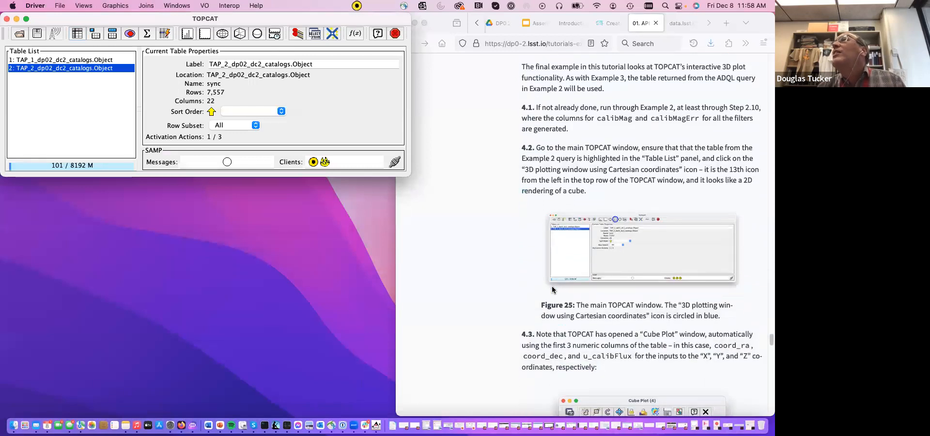
{"action": "scroll", "coordinate": [552, 290], "scroll_direction": "down", "scroll_amount": 2}
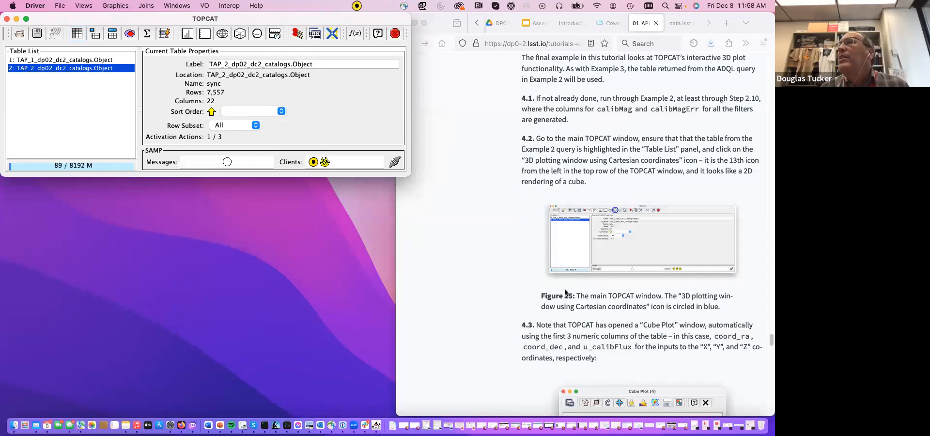
{"action": "scroll", "coordinate": [564, 289], "scroll_direction": "down", "scroll_amount": 5}
{"action": "scroll", "coordinate": [565, 289], "scroll_direction": "down", "scroll_amount": 5}
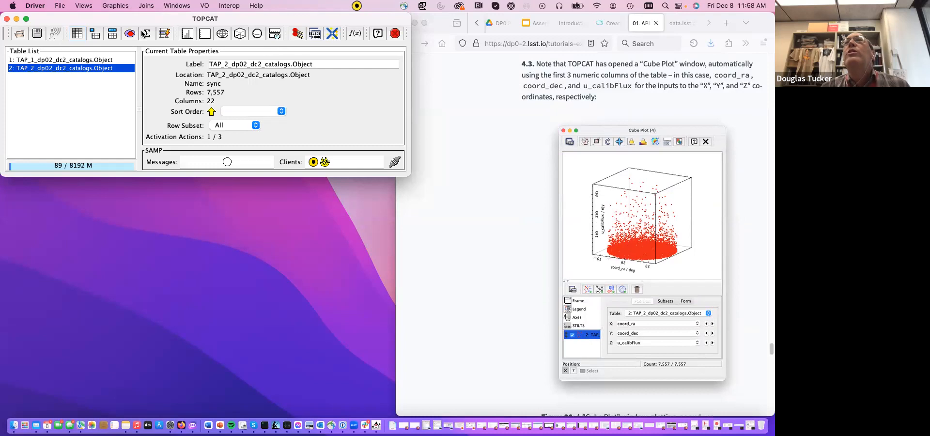
{"action": "left_click", "coordinate": [241, 36]}
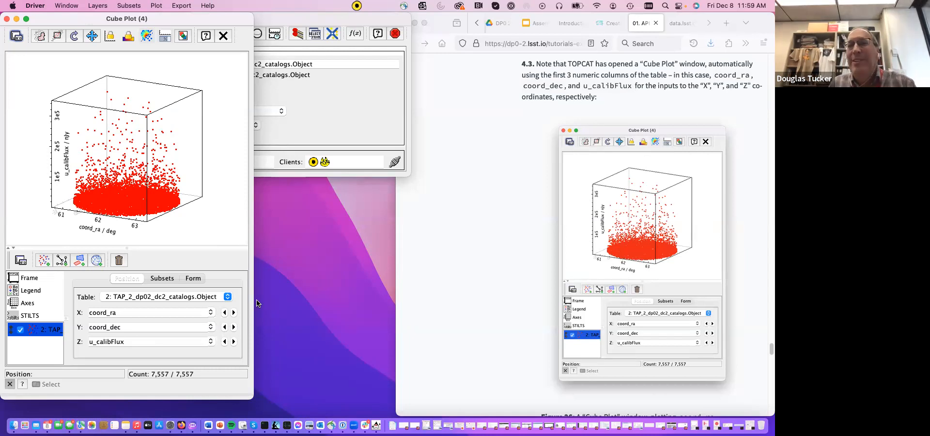
- Copy r_calibMag-i_calibMag from the tutorial's Cube Plot instructions and set it as the plot's X coordinate
{"action": "scroll", "coordinate": [499, 356], "scroll_direction": "down", "scroll_amount": 10}
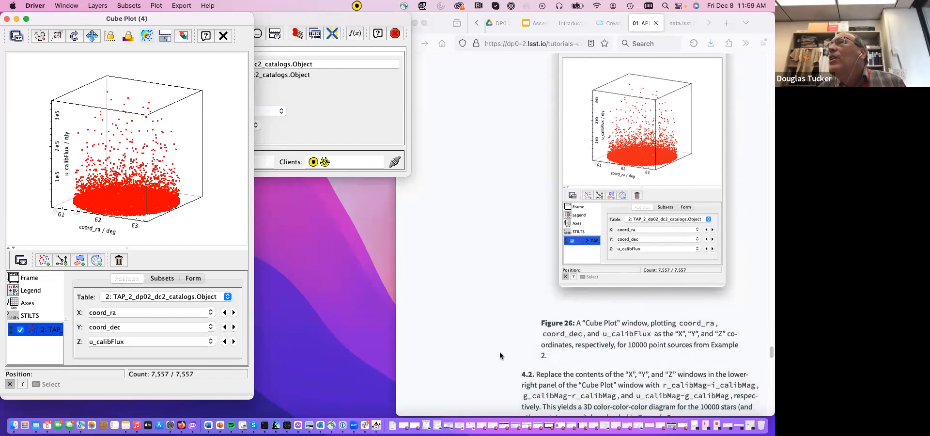
{"action": "scroll", "coordinate": [499, 356], "scroll_direction": "down", "scroll_amount": 2}
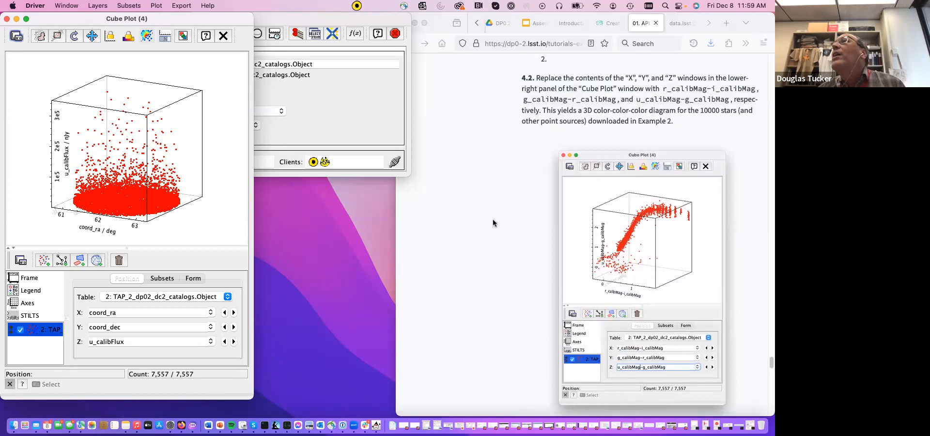
{"action": "left_click", "coordinate": [663, 91]}
{"action": "left_click_drag", "start_coordinate": [663, 91], "coordinate": [754, 95]}
{"action": "key", "text": "super+c"}
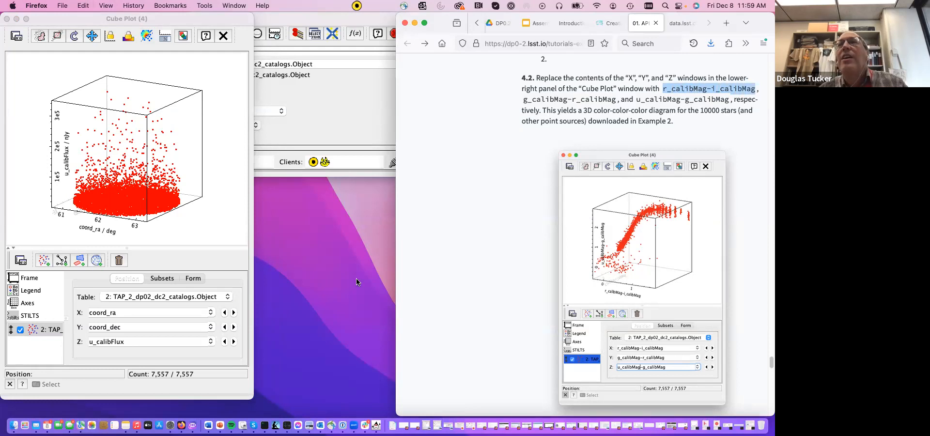
{"action": "left_click", "coordinate": [160, 311]}
{"action": "key", "text": "BackSpace"}
{"action": "key", "text": "BackSpace"}
{"action": "key", "text": "BackSpace"}
{"action": "key", "text": "BackSpace"}
{"action": "key", "text": "BackSpace"}
{"action": "key", "text": "BackSpace"}
{"action": "key", "text": "BackSpace"}
{"action": "key", "text": "BackSpace"}
{"action": "key", "text": "super+v"}
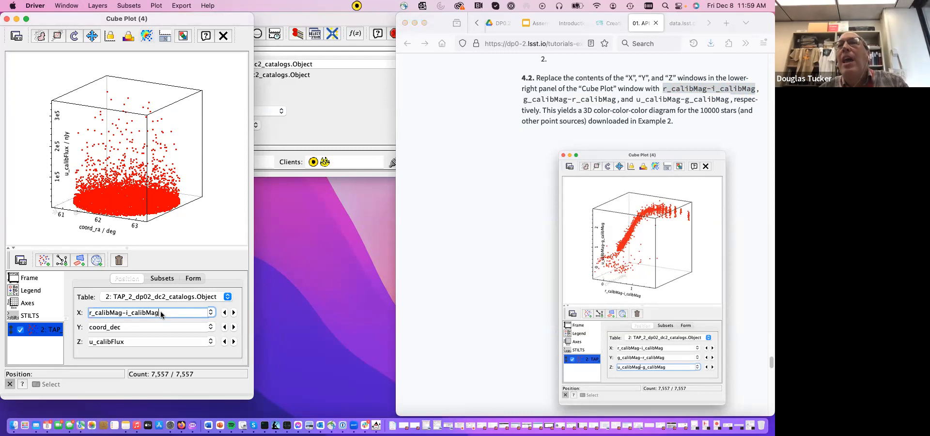
- Copy g_calibMag-r_calibMag from the tutorial and set it as the cube plot's Y coordinate
{"action": "left_click", "coordinate": [523, 104]}
{"action": "left_click_drag", "start_coordinate": [523, 101], "coordinate": [615, 102]}
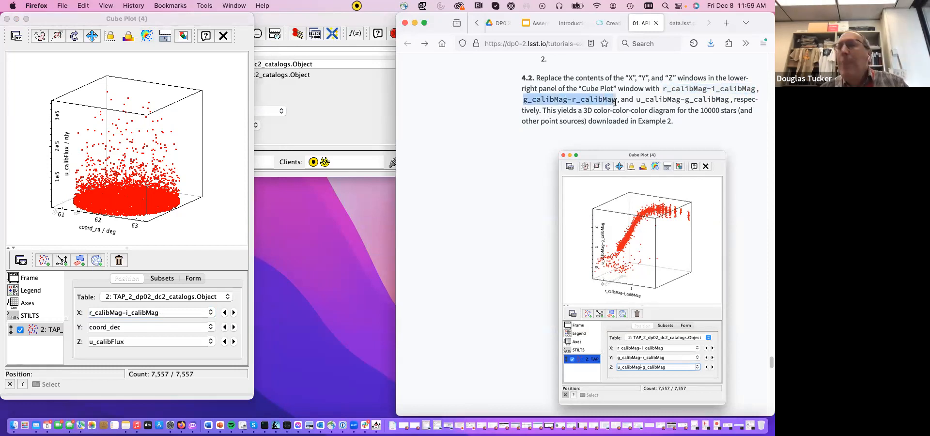
{"action": "key", "text": "super+c"}
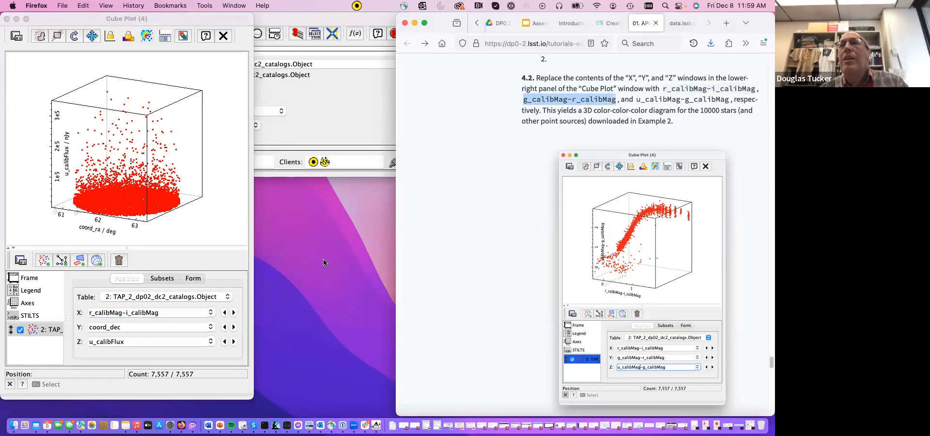
{"action": "left_click", "coordinate": [155, 328]}
{"action": "key", "text": "BackSpace"}
{"action": "key", "text": "BackSpace"}
{"action": "key", "text": "BackSpace"}
{"action": "key", "text": "BackSpace"}
{"action": "key", "text": "BackSpace"}
{"action": "key", "text": "BackSpace"}
{"action": "key", "text": "BackSpace"}
{"action": "key", "text": "BackSpace"}
{"action": "key", "text": "BackSpace"}
{"action": "key", "text": "super+v"}
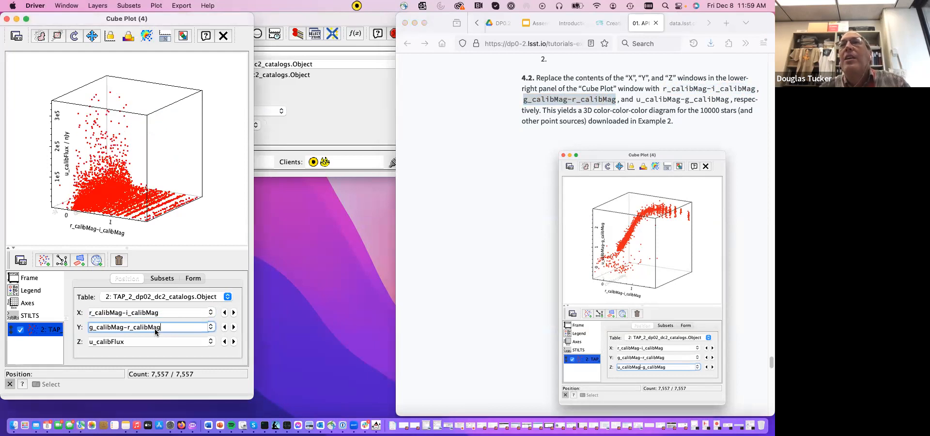
- Copy u_calibMag-g_calibMag from the tutorial, set it as the cube plot's Z coordinate and apply it
{"action": "left_click", "coordinate": [636, 99]}
{"action": "left_click_drag", "start_coordinate": [636, 100], "coordinate": [727, 98]}
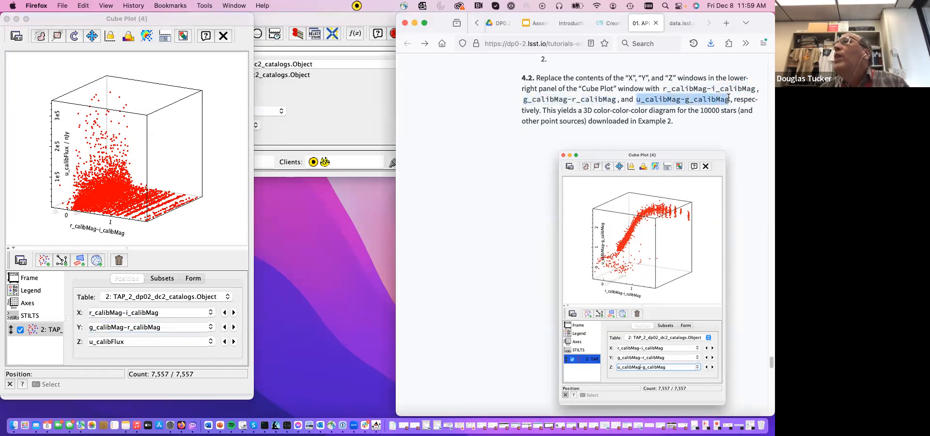
{"action": "key", "text": "super+c"}
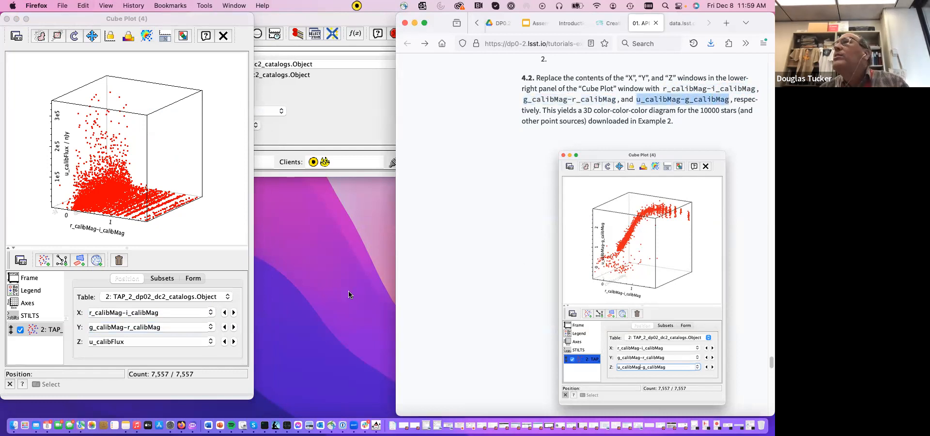
{"action": "left_click", "coordinate": [139, 344]}
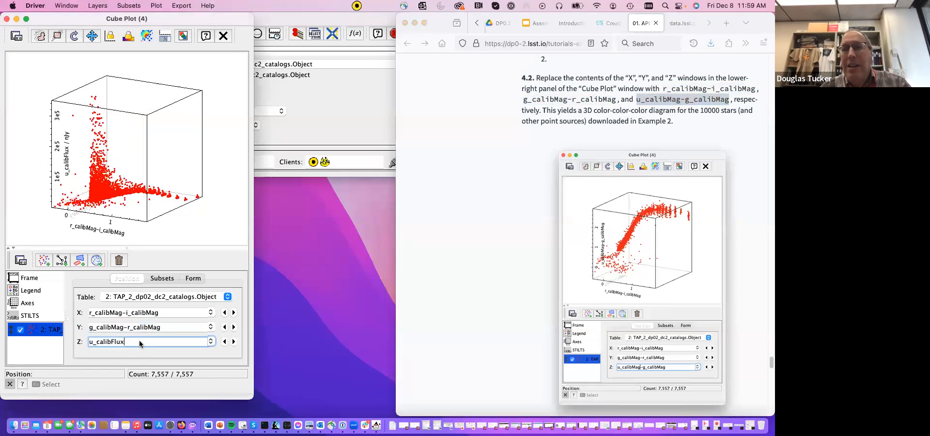
{"action": "key", "text": "BackSpace"}
{"action": "key", "text": "BackSpace"}
{"action": "key", "text": "BackSpace"}
{"action": "key", "text": "BackSpace"}
{"action": "key", "text": "super+v"}
{"action": "key", "text": "Return"}
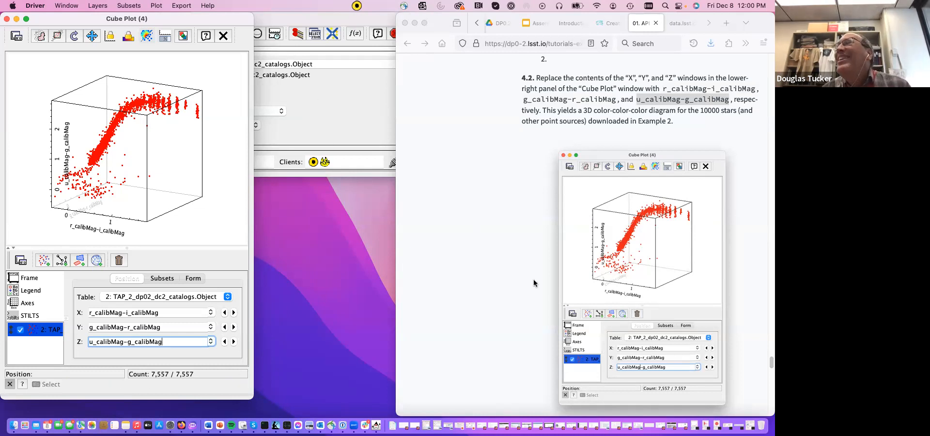
- Bring up tutorial step 4.3 on color-coding, show the cube plot's Form settings and widen the Cube Plot window slightly
{"action": "scroll", "coordinate": [536, 286], "scroll_direction": "down", "scroll_amount": 1}
{"action": "scroll", "coordinate": [535, 286], "scroll_direction": "down", "scroll_amount": 10}
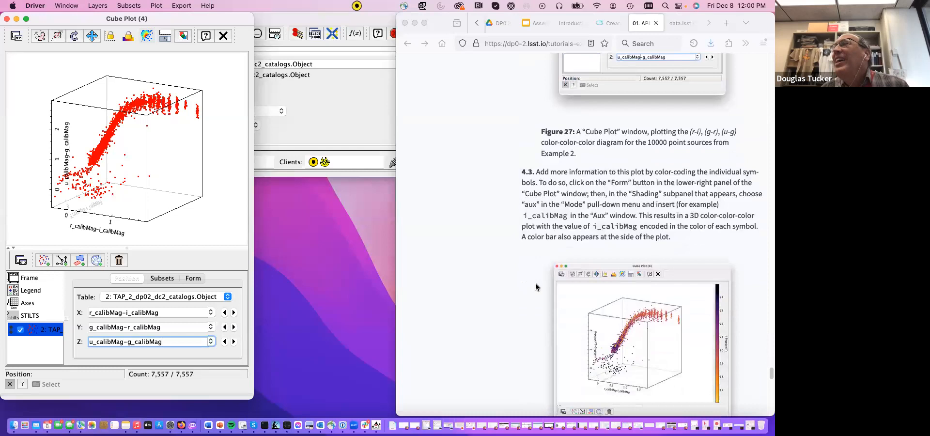
{"action": "scroll", "coordinate": [535, 287], "scroll_direction": "down", "scroll_amount": 3}
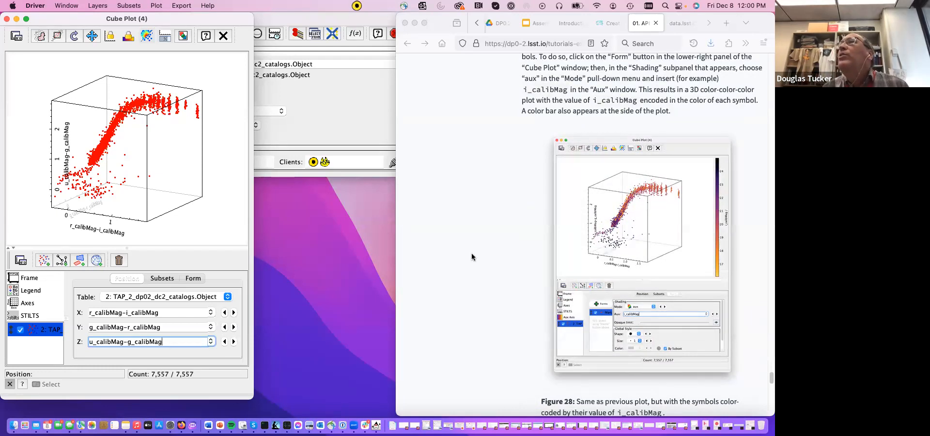
{"action": "scroll", "coordinate": [494, 257], "scroll_direction": "up", "scroll_amount": 2}
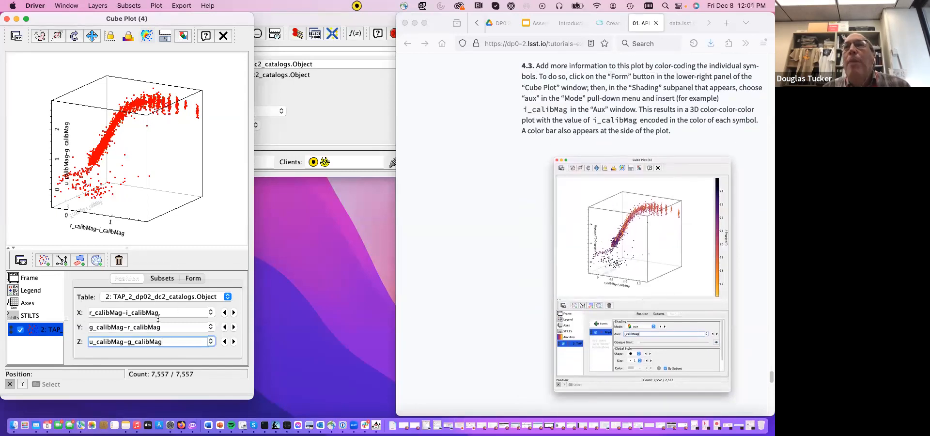
{"action": "left_click", "coordinate": [193, 278]}
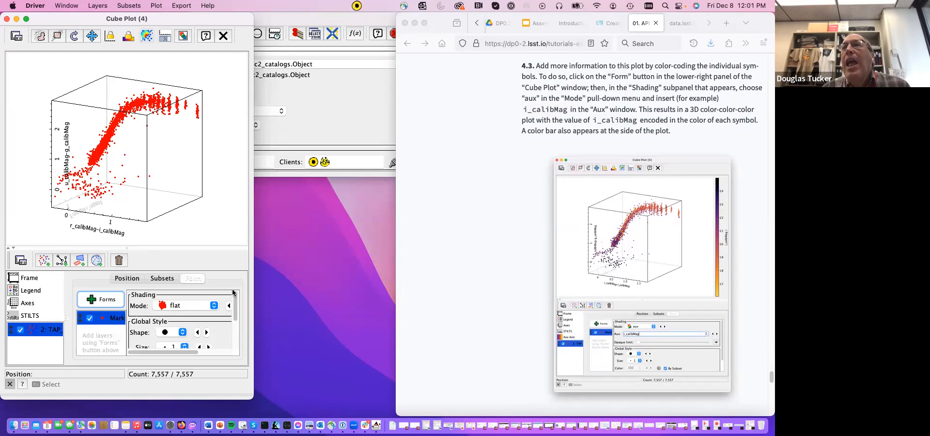
{"action": "left_click_drag", "start_coordinate": [273, 298], "coordinate": [279, 301]}
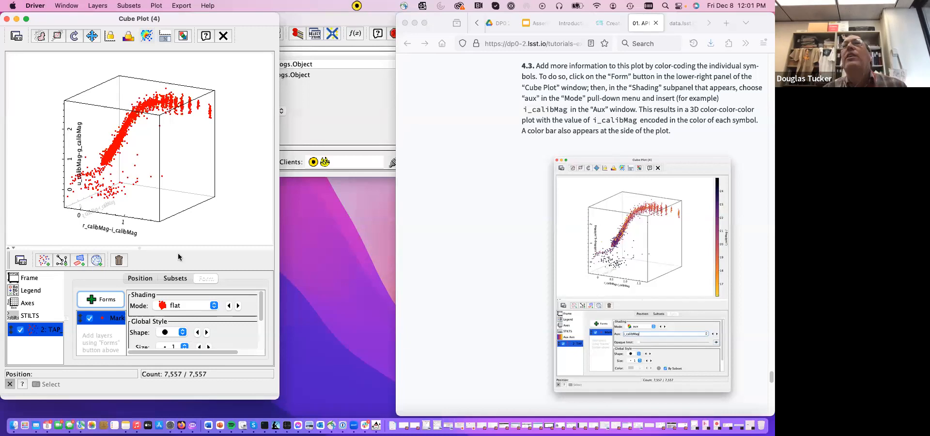
- Try the translucent and transparent shading modes on the cube plot's markers and switch the shading to density
{"action": "left_click", "coordinate": [213, 306]}
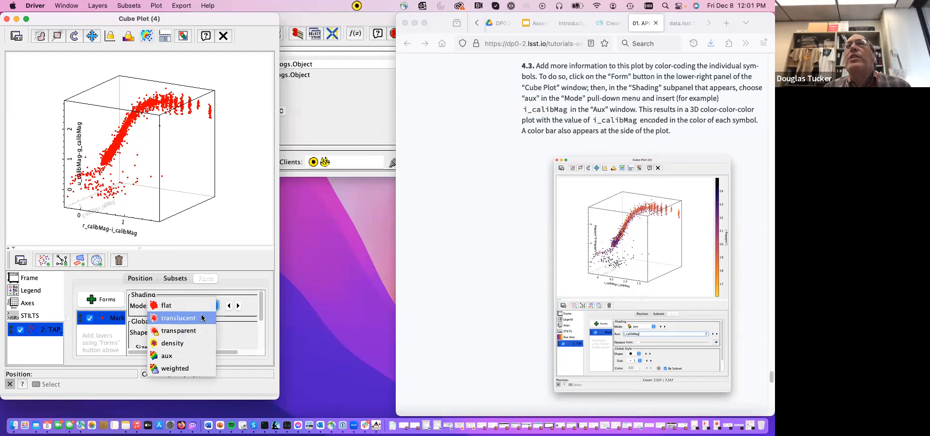
{"action": "left_click", "coordinate": [201, 317]}
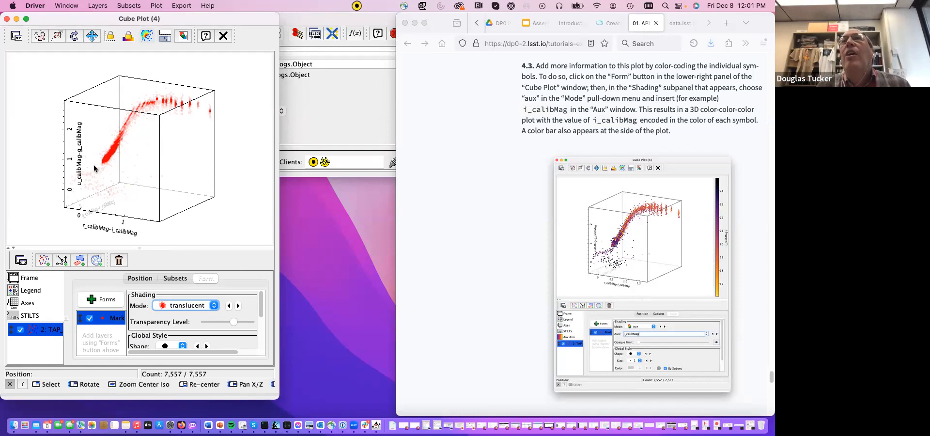
{"action": "left_click", "coordinate": [214, 306]}
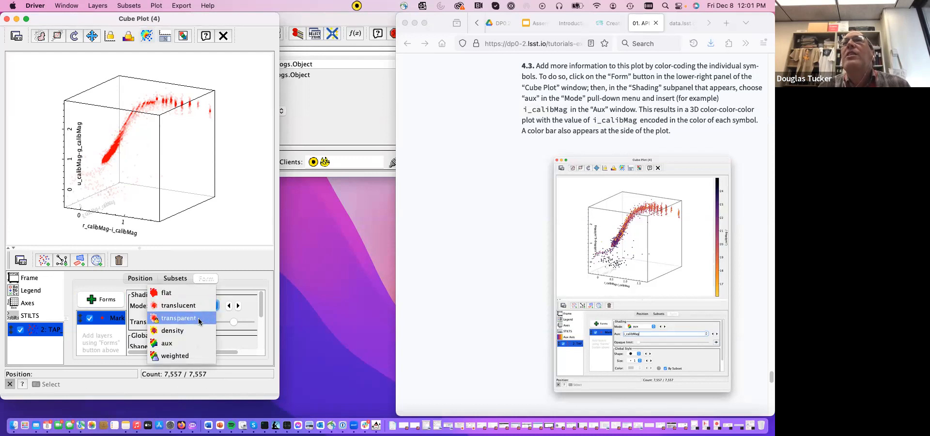
{"action": "left_click", "coordinate": [199, 318]}
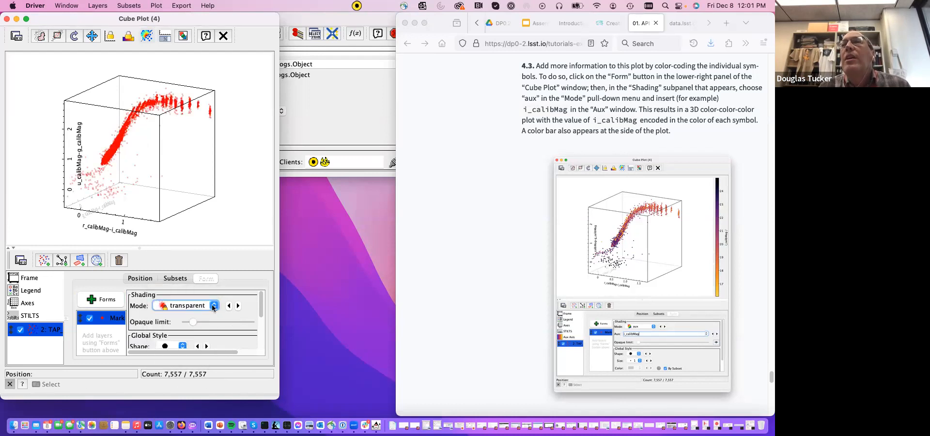
{"action": "left_click", "coordinate": [214, 306]}
{"action": "left_click", "coordinate": [197, 318]}
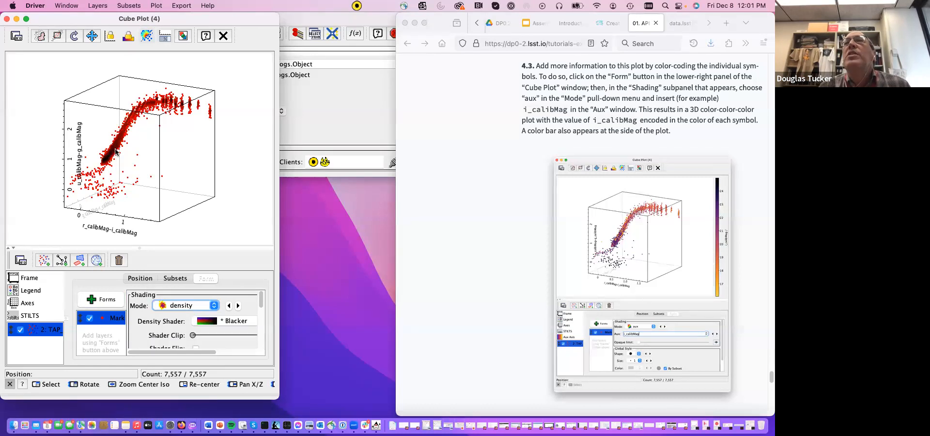
- Set the cube plot's shading mode to aux and choose i_calibMag as its Aux value
{"action": "left_click", "coordinate": [213, 306]}
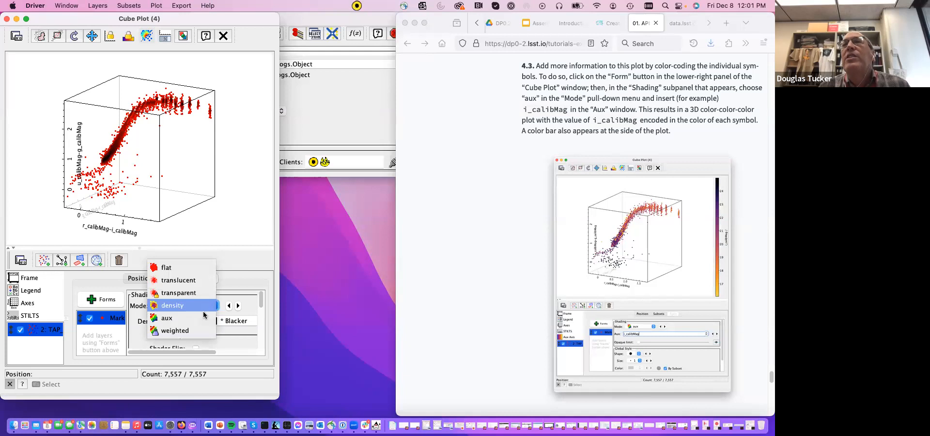
{"action": "left_click", "coordinate": [171, 318]}
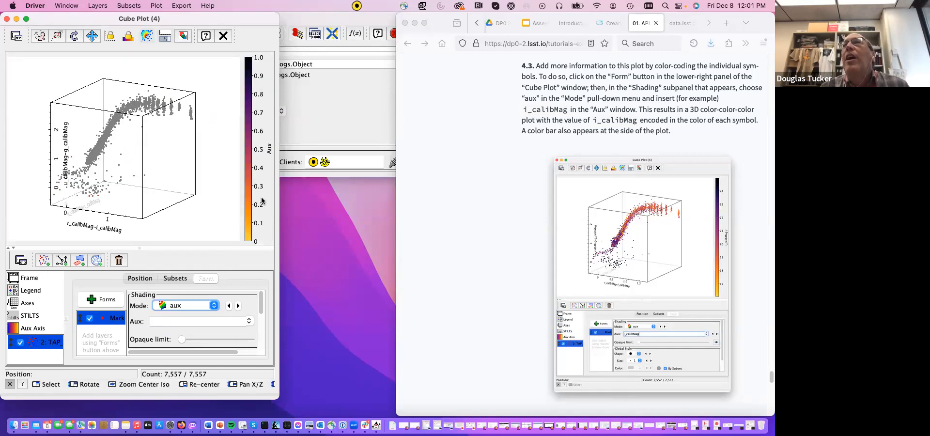
{"action": "left_click", "coordinate": [248, 321]}
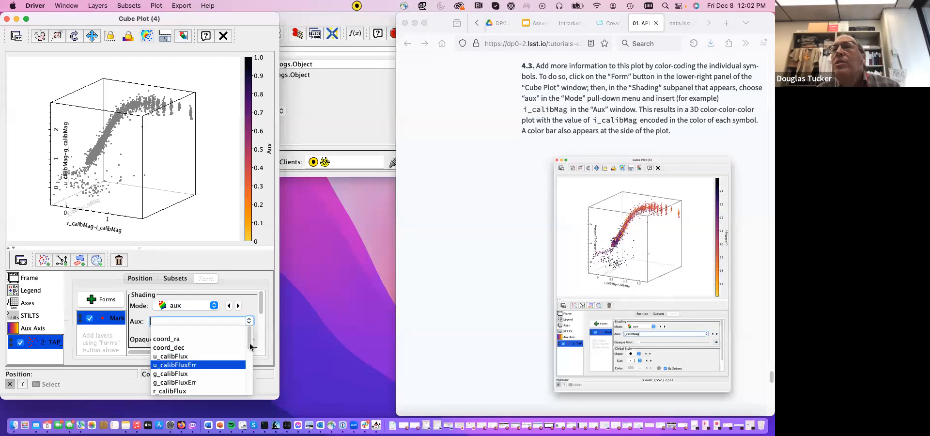
{"action": "left_click_drag", "start_coordinate": [250, 346], "coordinate": [216, 382]}
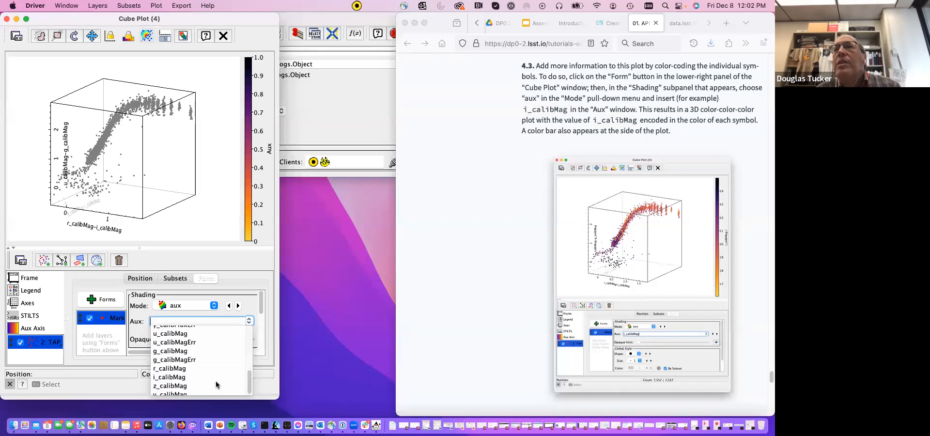
{"action": "left_click", "coordinate": [182, 377]}
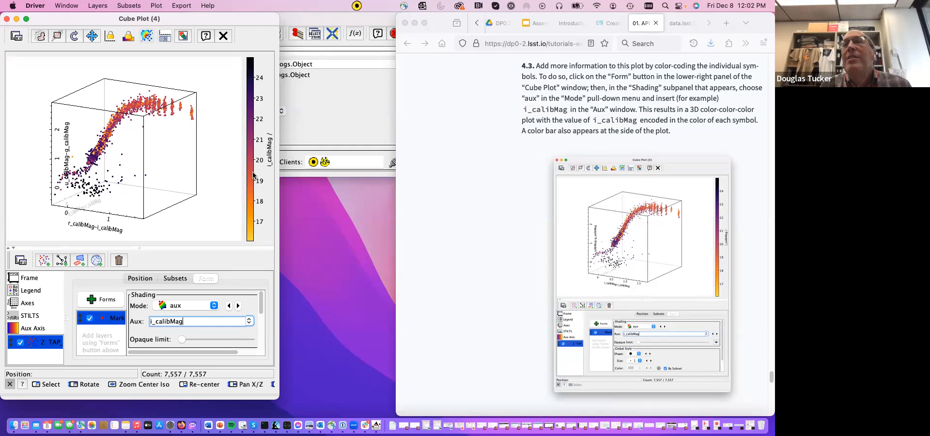
- Consult tutorial step 4.4 and change the auxiliary axis color palette to the Rainbow shader
{"action": "scroll", "coordinate": [513, 288], "scroll_direction": "down", "scroll_amount": 5}
{"action": "scroll", "coordinate": [513, 287], "scroll_direction": "down", "scroll_amount": 10}
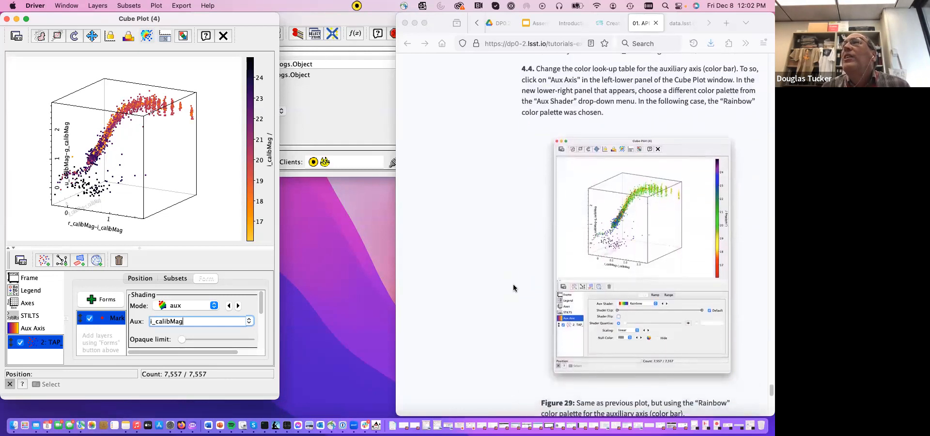
{"action": "scroll", "coordinate": [513, 287], "scroll_direction": "down", "scroll_amount": 1}
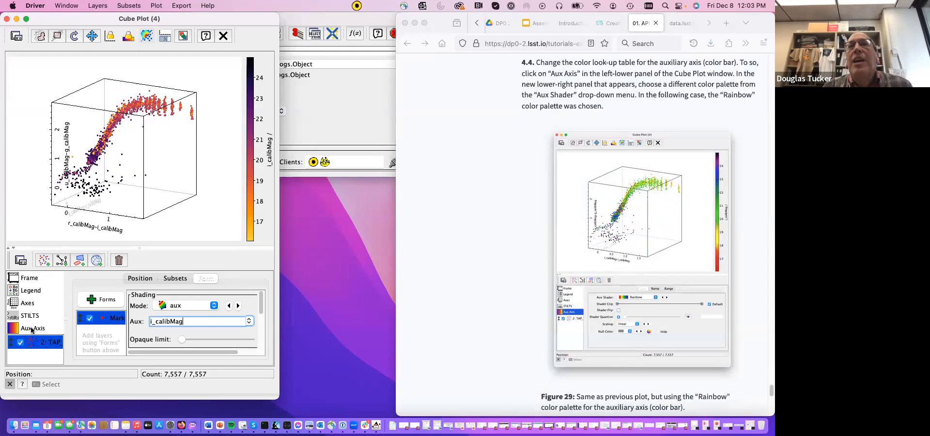
{"action": "left_click", "coordinate": [32, 330]}
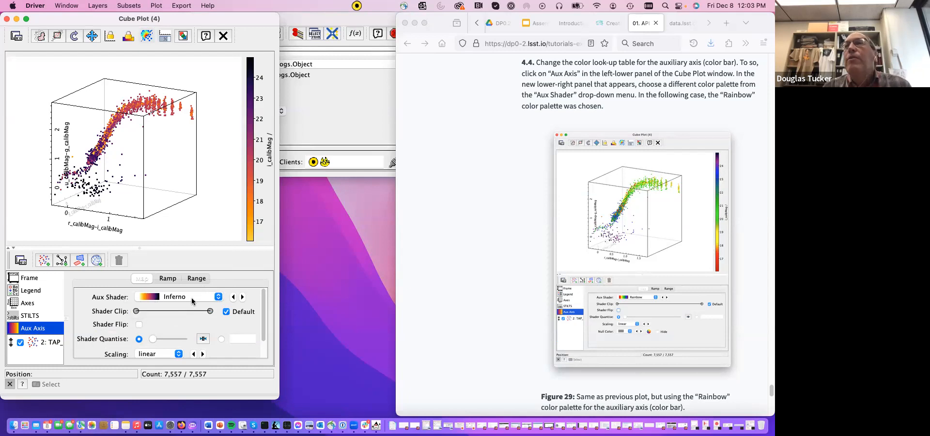
{"action": "left_click", "coordinate": [217, 297]}
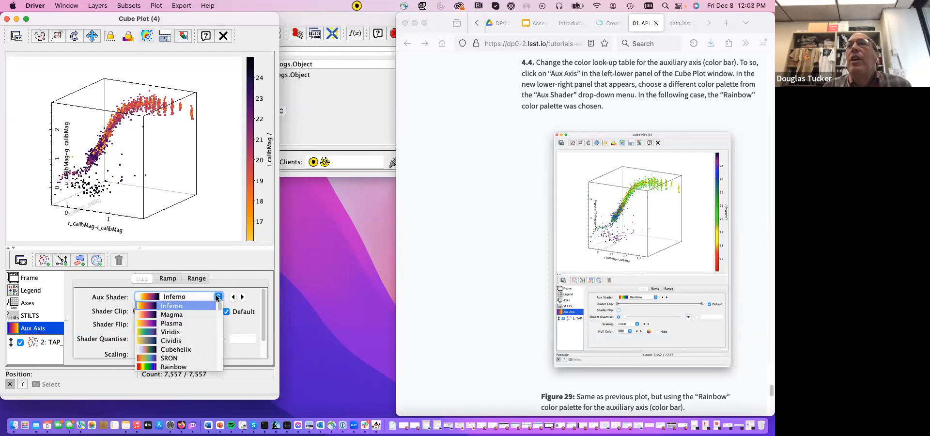
{"action": "mouse_move", "coordinate": [220, 306]}
{"action": "left_mouse_down"}
{"action": "mouse_move", "coordinate": [221, 340]}
{"action": "mouse_move", "coordinate": [218, 300]}
{"action": "left_mouse_up"}
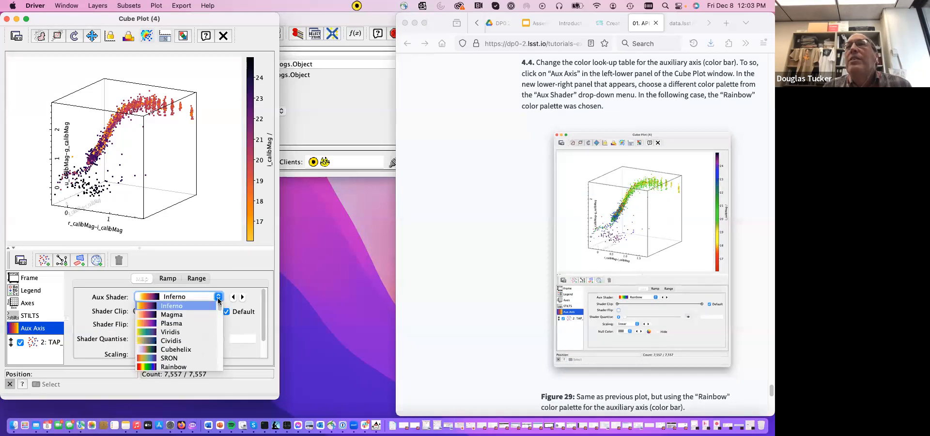
{"action": "left_click", "coordinate": [179, 367]}
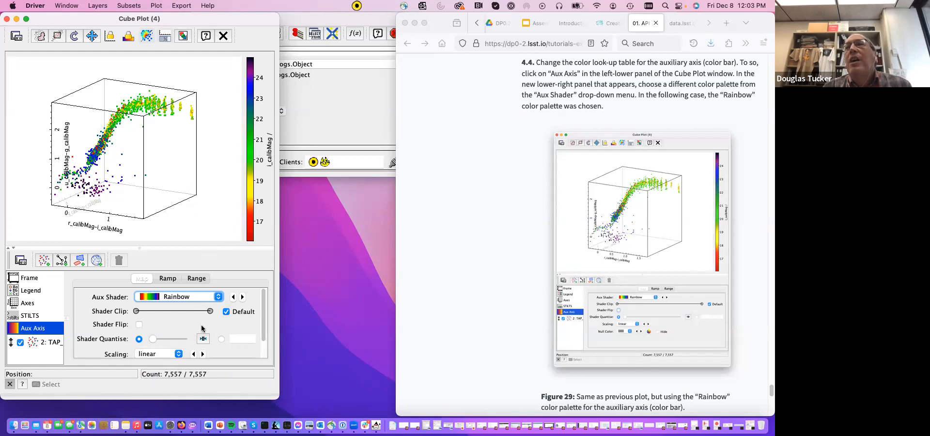
- Bring up tutorial step 4.5 and flip the Rainbow shader on the auxiliary axis
{"action": "scroll", "coordinate": [522, 311], "scroll_direction": "down", "scroll_amount": 1}
{"action": "scroll", "coordinate": [522, 311], "scroll_direction": "down", "scroll_amount": 3}
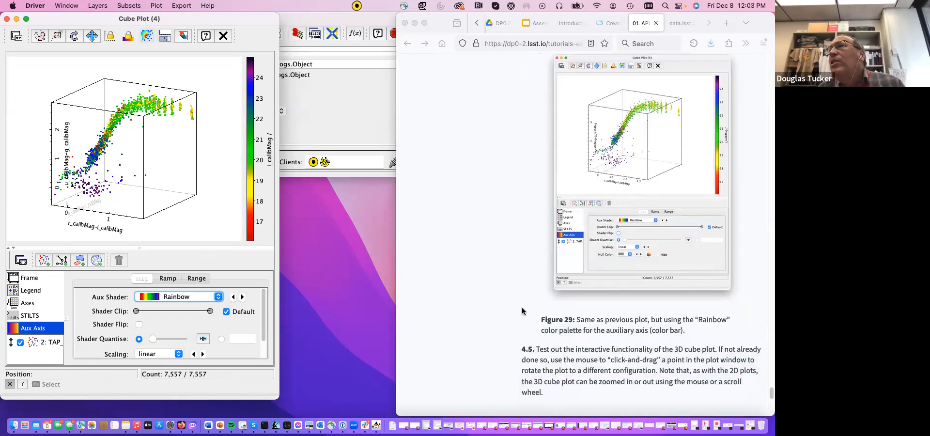
{"action": "left_click", "coordinate": [139, 325]}
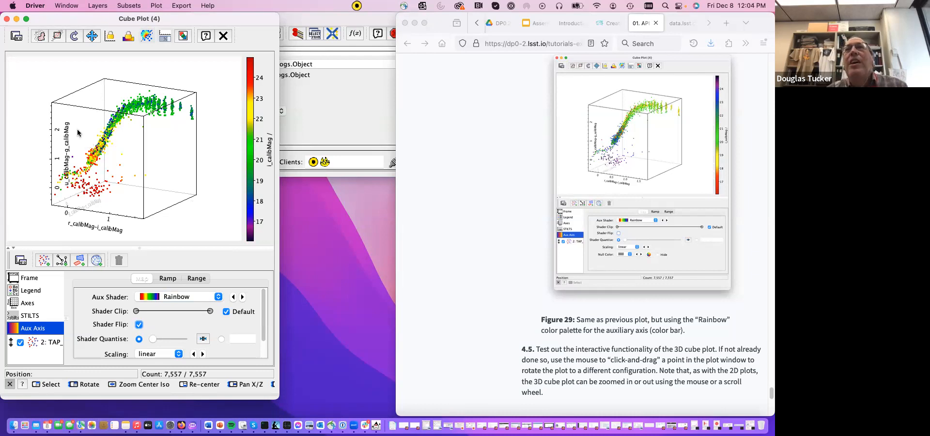
- Test the cube plot's interactivity by rotating it, zooming in and out, rescaling it to fit the data and rotating it again
{"action": "left_click_drag", "start_coordinate": [77, 127], "coordinate": [43, 128]}
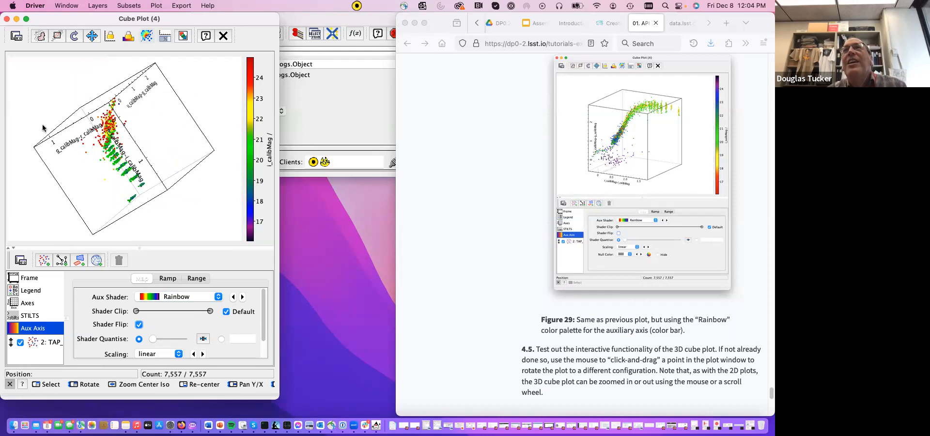
{"action": "scroll", "coordinate": [125, 170], "scroll_direction": "down", "scroll_amount": 1}
{"action": "scroll", "coordinate": [125, 170], "scroll_direction": "up", "scroll_amount": 1}
{"action": "scroll", "coordinate": [125, 169], "scroll_direction": "down", "scroll_amount": 3}
{"action": "scroll", "coordinate": [125, 169], "scroll_direction": "up", "scroll_amount": 4}
{"action": "scroll", "coordinate": [124, 169], "scroll_direction": "down", "scroll_amount": 5}
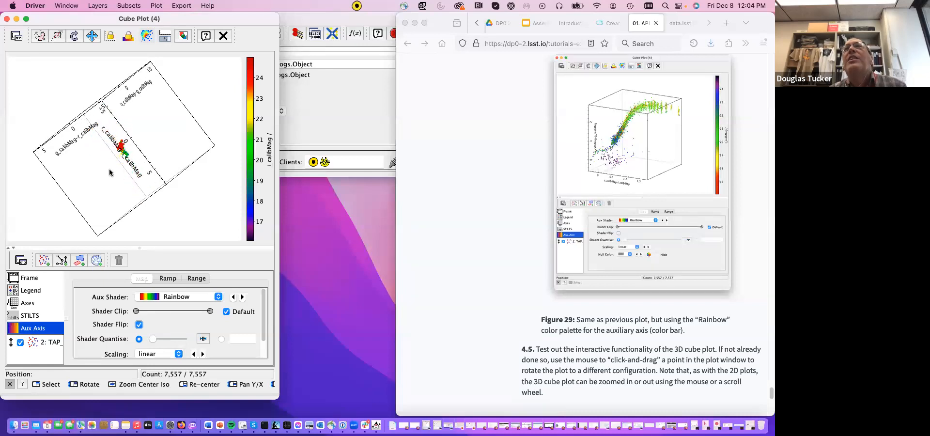
{"action": "scroll", "coordinate": [109, 172], "scroll_direction": "up", "scroll_amount": 2}
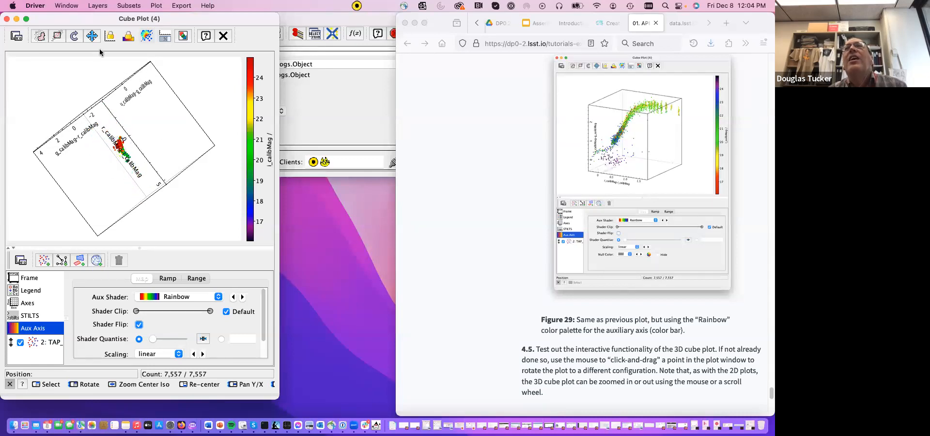
{"action": "left_click", "coordinate": [92, 35]}
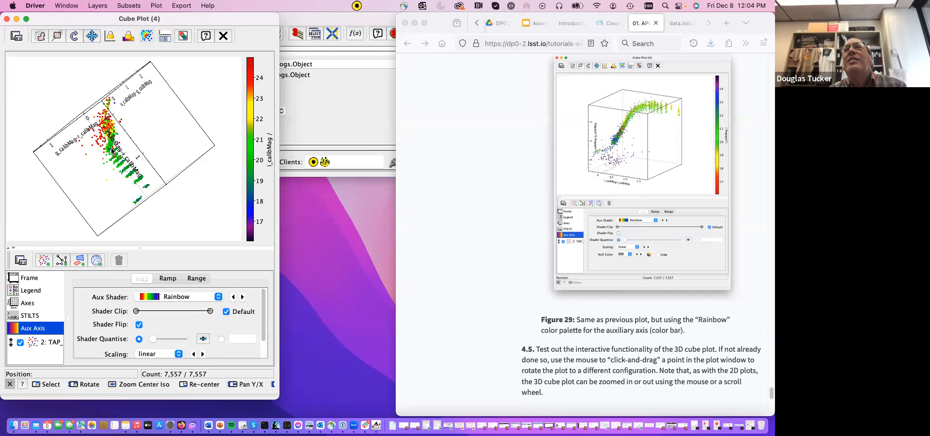
{"action": "left_click_drag", "start_coordinate": [189, 238], "coordinate": [132, 228]}
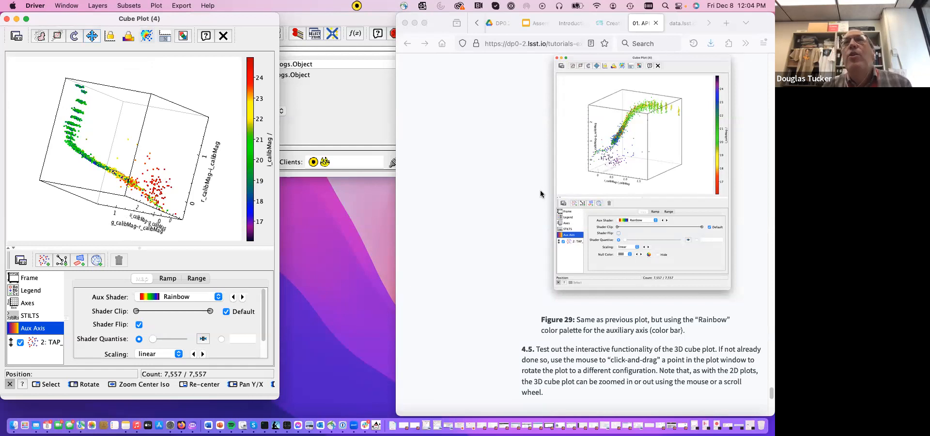
- Bring up optional tutorial step 4.6 and rotate the cube plot to view the point distribution from another angle
{"action": "scroll", "coordinate": [607, 281], "scroll_direction": "down", "scroll_amount": 5}
{"action": "scroll", "coordinate": [608, 282], "scroll_direction": "down", "scroll_amount": 6}
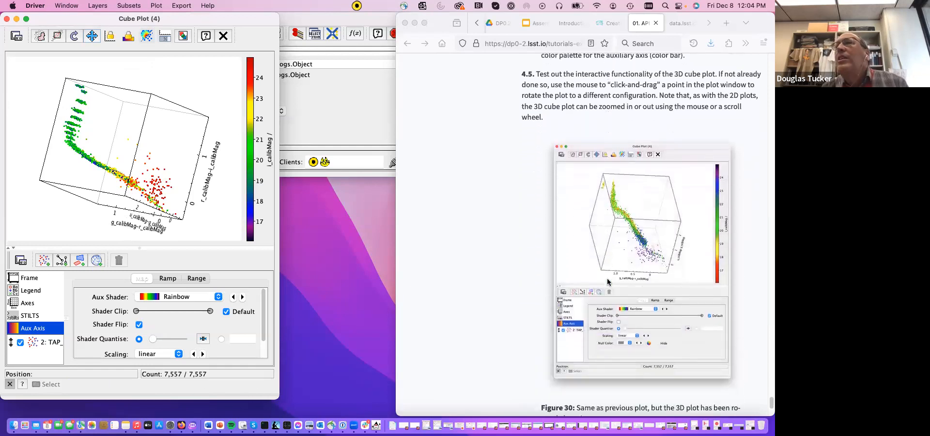
{"action": "scroll", "coordinate": [597, 361], "scroll_direction": "down", "scroll_amount": 2}
{"action": "scroll", "coordinate": [596, 360], "scroll_direction": "down", "scroll_amount": 5}
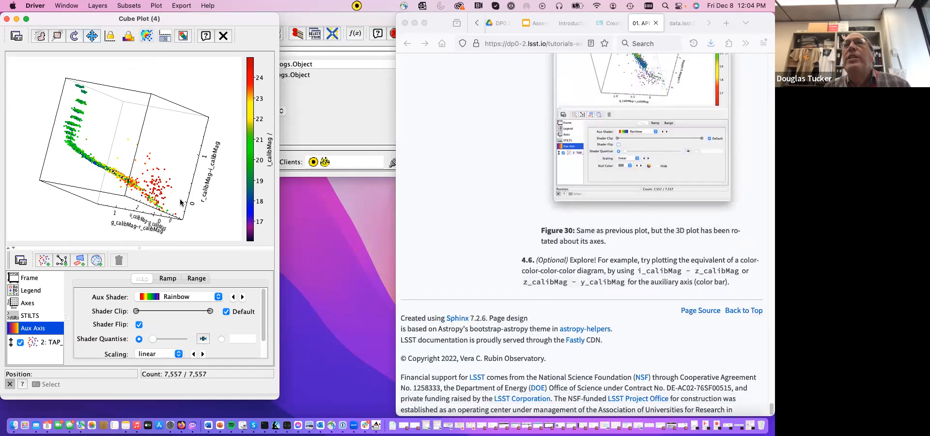
{"action": "left_click_drag", "start_coordinate": [167, 159], "coordinate": [25, 199]}
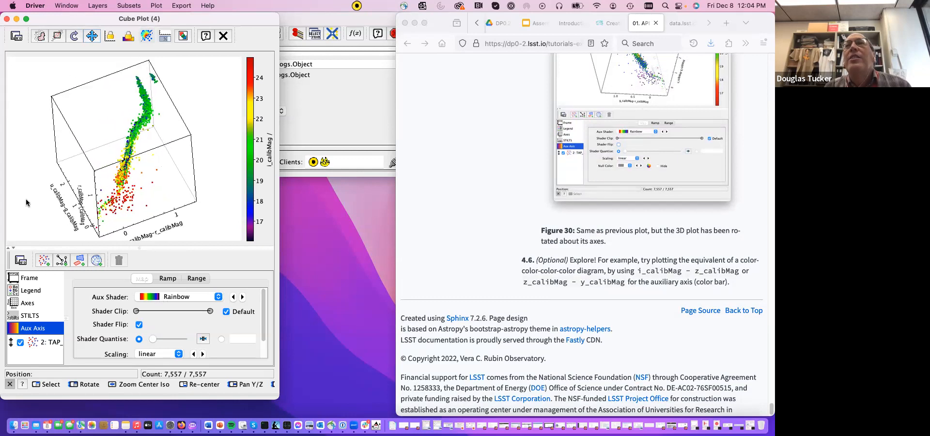
- Set the Aux value of the table layer's shading to z_calibMag-y_calibMag and rotate the plot to inspect the coloring
{"action": "left_click", "coordinate": [52, 342]}
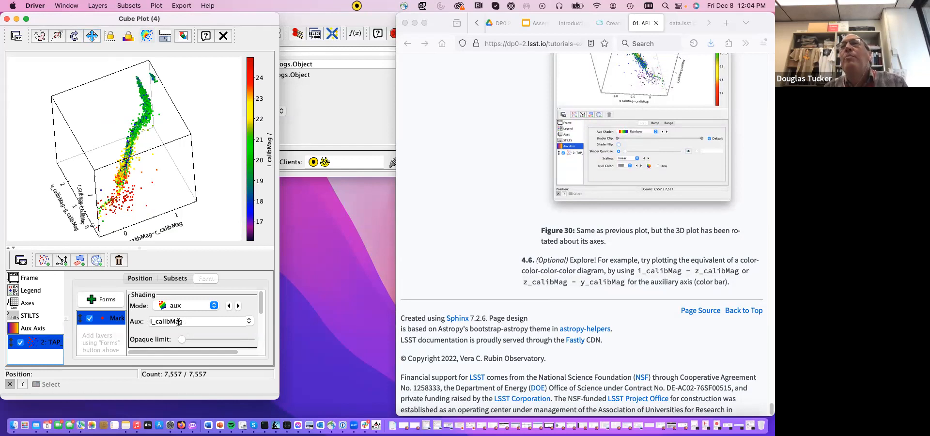
{"action": "left_click", "coordinate": [152, 321]}
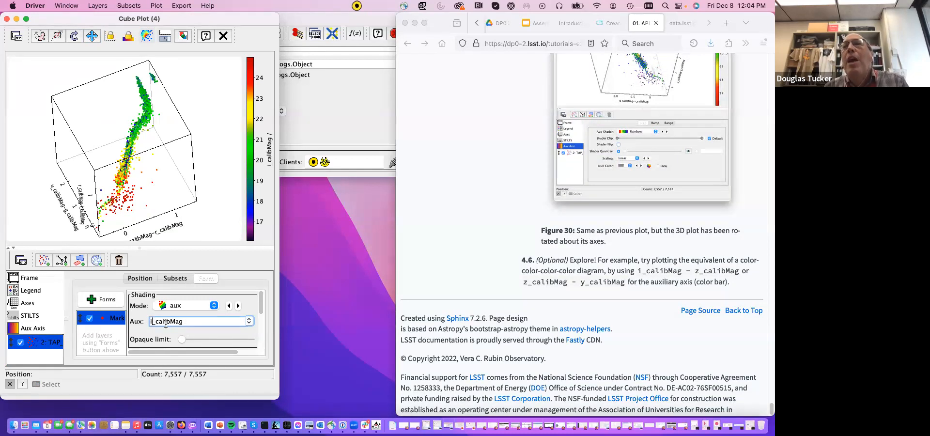
{"action": "key", "text": "BackSpace"}
{"action": "type", "text": "z"}
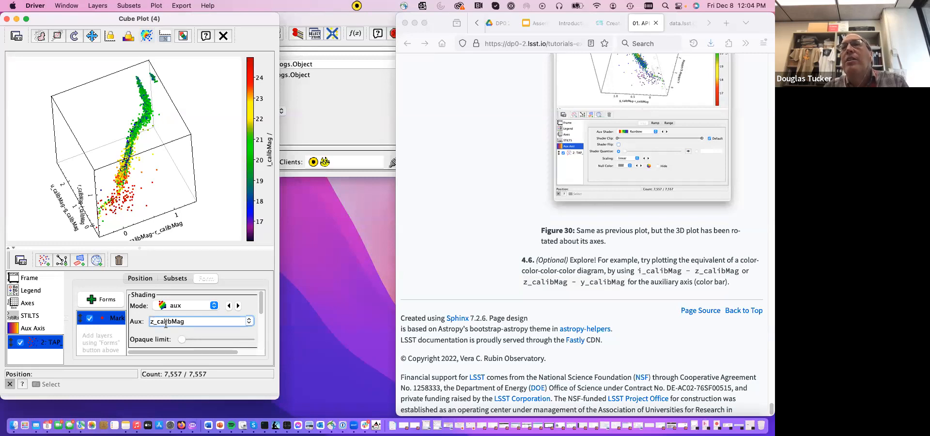
{"action": "left_click_drag", "start_coordinate": [150, 321], "coordinate": [193, 322]}
{"action": "key", "text": "super+c"}
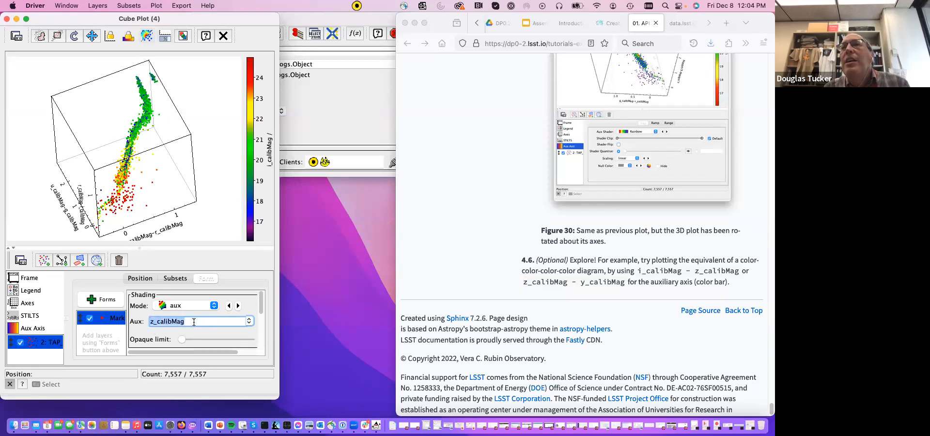
{"action": "left_click", "coordinate": [194, 322]}
{"action": "type", "text": "-"}
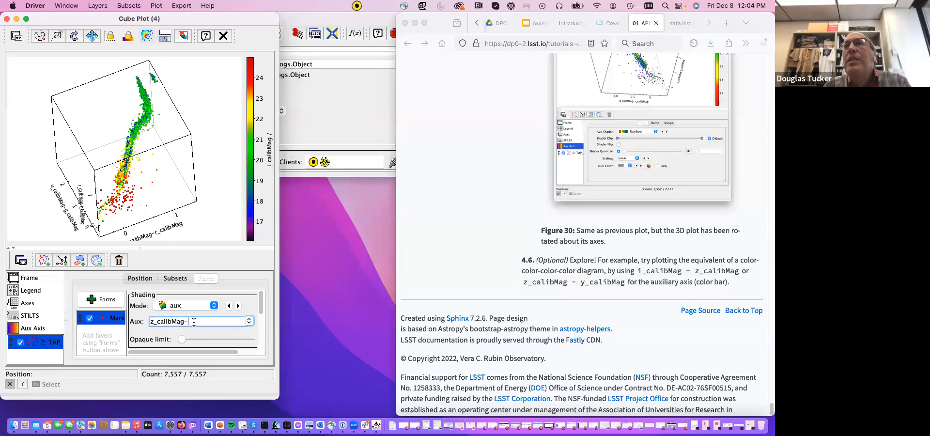
{"action": "key", "text": "super+v"}
{"action": "left_click", "coordinate": [192, 321]}
{"action": "key", "text": "BackSpace"}
{"action": "type", "text": "y"}
{"action": "key", "text": "Return"}
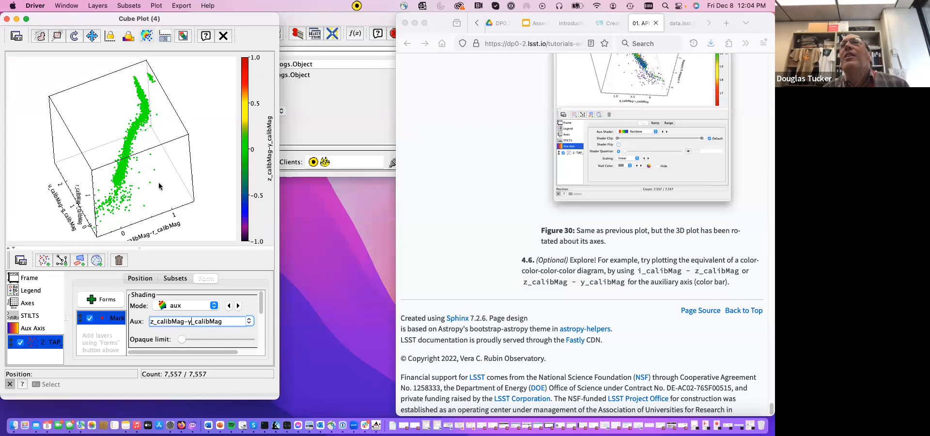
{"action": "left_click_drag", "start_coordinate": [135, 171], "coordinate": [140, 242]}
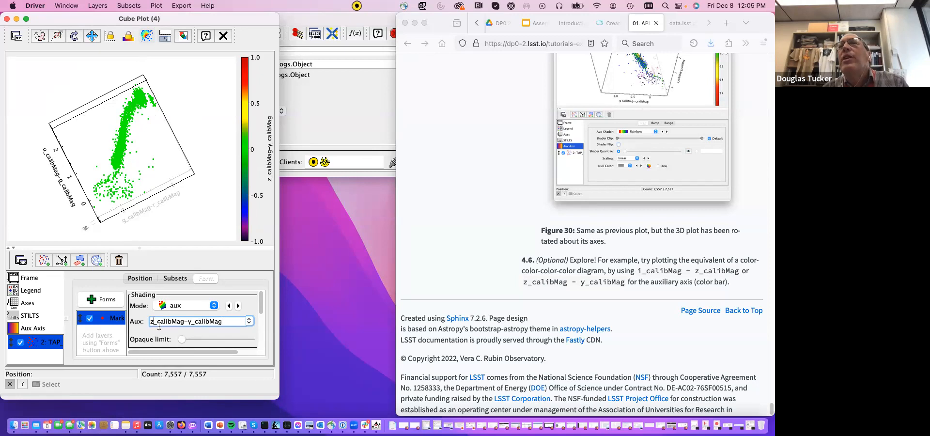
- Change the Aux value to i_calibMag-z_calibMag and rotate the cube plot to examine the new color-coding
{"action": "key", "text": "BackSpace"}
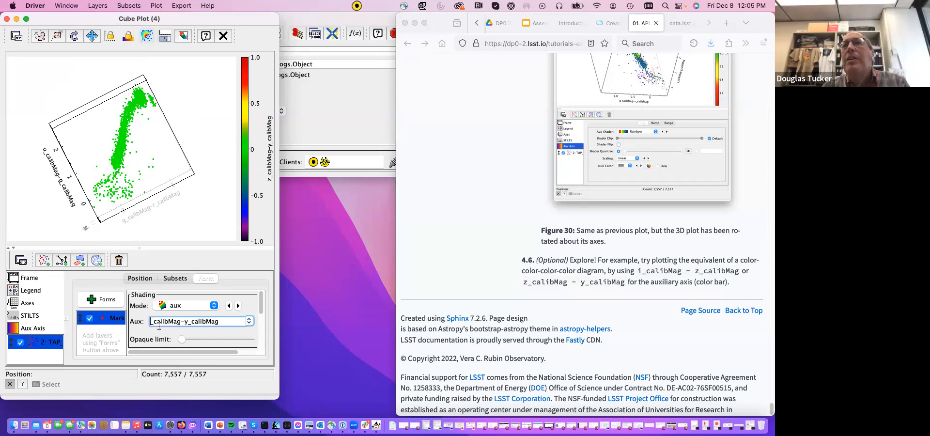
{"action": "type", "text": "i"}
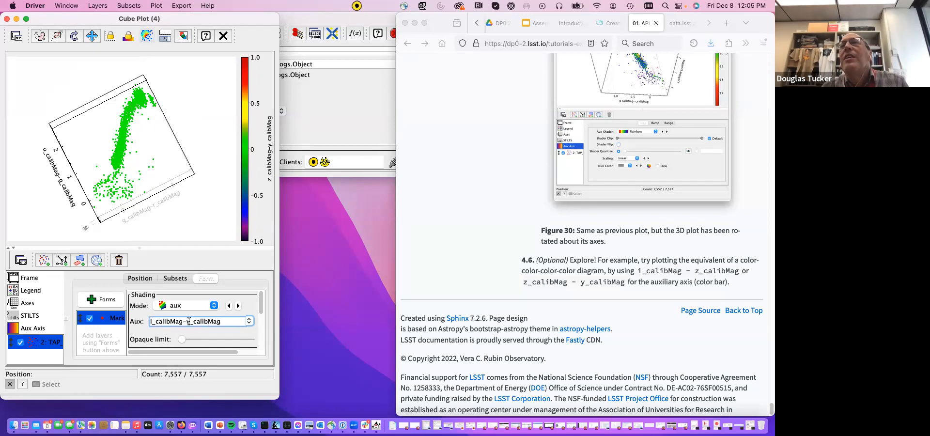
{"action": "key", "text": "Return"}
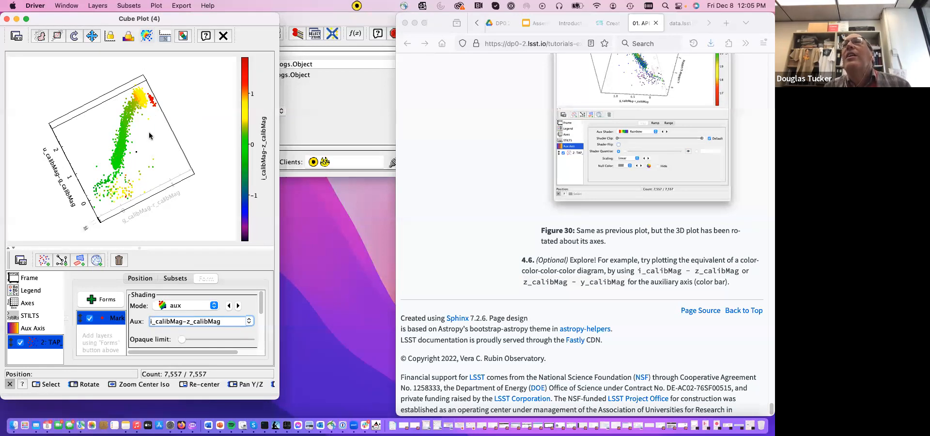
{"action": "left_click_drag", "start_coordinate": [148, 141], "coordinate": [164, 219]}
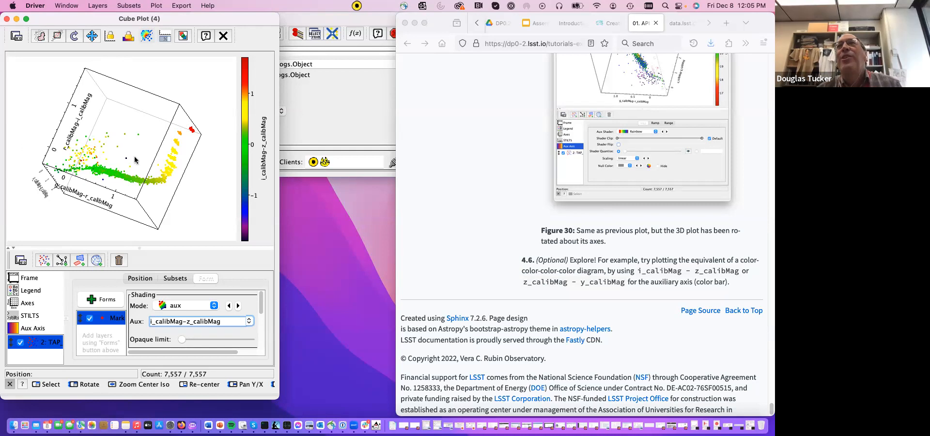
{"action": "left_click_drag", "start_coordinate": [119, 144], "coordinate": [192, 204]}
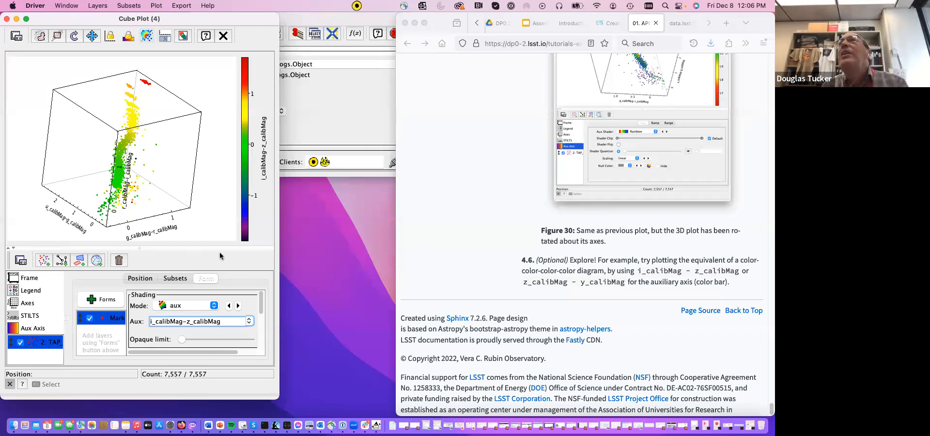
- Bring the main TOPCAT window forward and switch to the Rubin Science Platform guide on creating user tokens in Firefox
{"action": "left_click", "coordinate": [332, 118]}
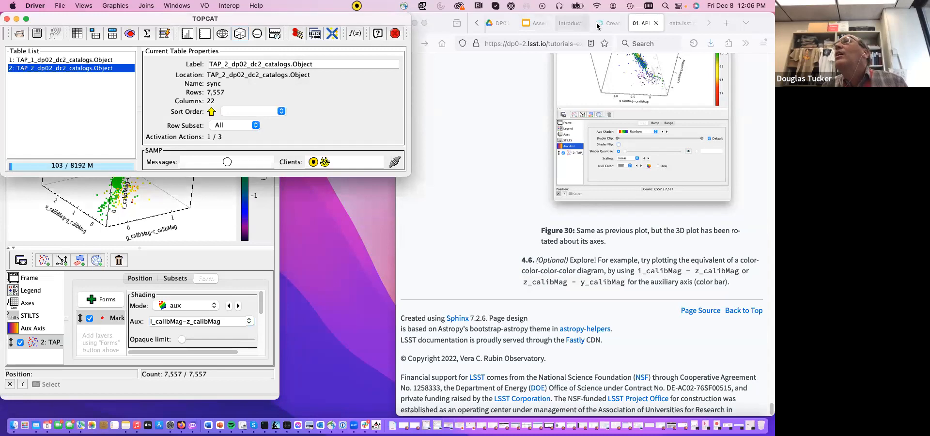
{"action": "left_click", "coordinate": [612, 23]}
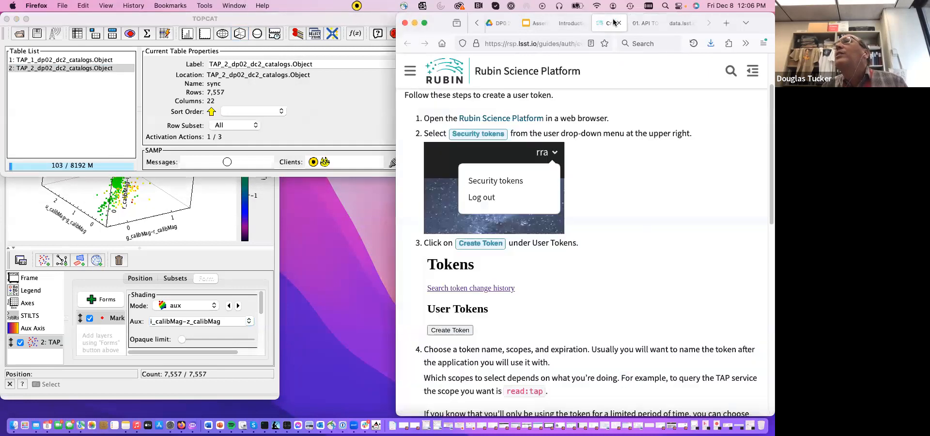
{"action": "left_click", "coordinate": [476, 24]}
{"action": "left_click", "coordinate": [477, 26]}
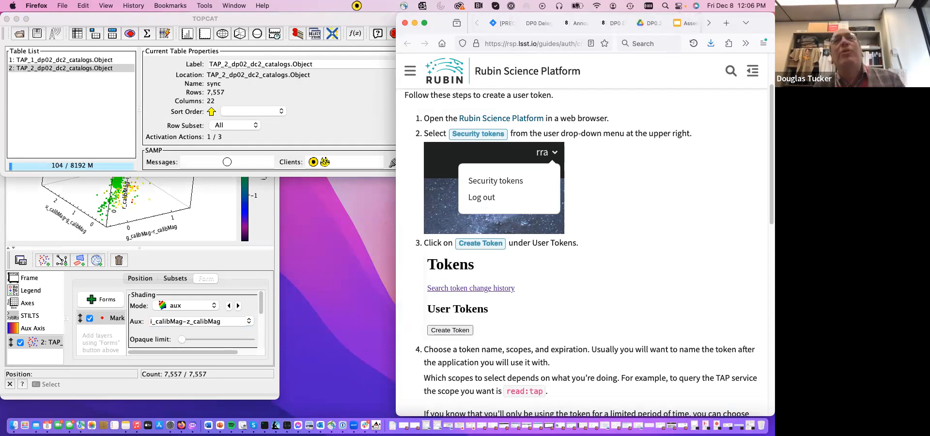
- Return to the main TOPCAT window and display the column metadata of table 2, TAP_2_dp02_dc2_catalogs.Object
{"action": "left_click", "coordinate": [228, 225]}
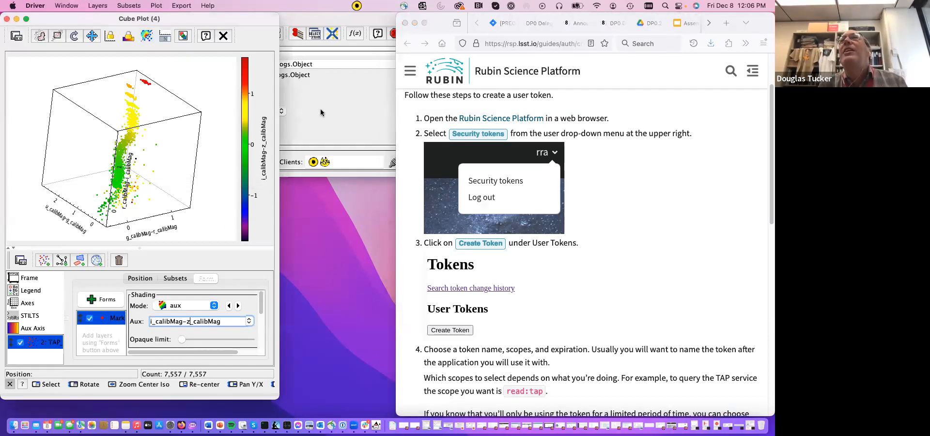
{"action": "left_click", "coordinate": [320, 113]}
{"action": "left_click", "coordinate": [113, 33]}
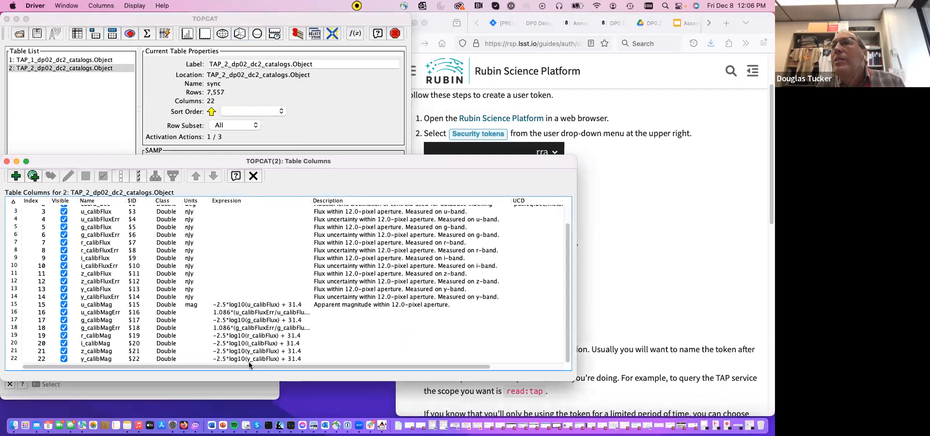
- Correct the expression of the z_calibMag column to -2.5*log10(z_calibFlux) + 31.4
{"action": "left_click", "coordinate": [250, 360]}
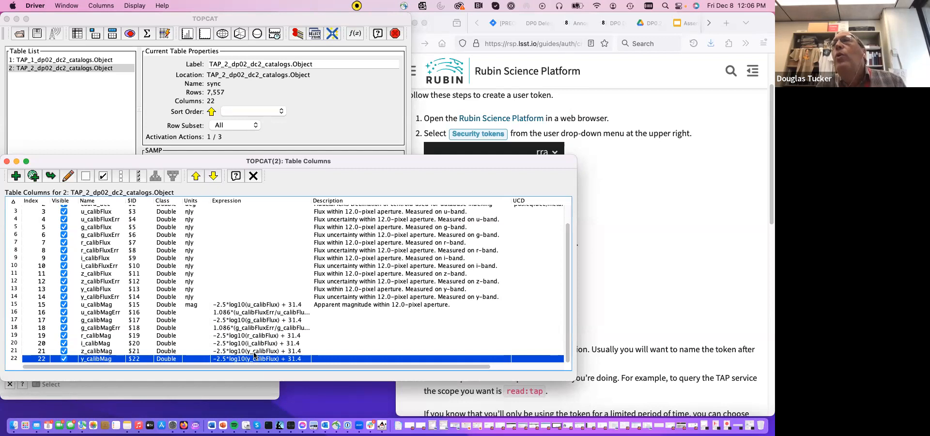
{"action": "left_click", "coordinate": [253, 352]}
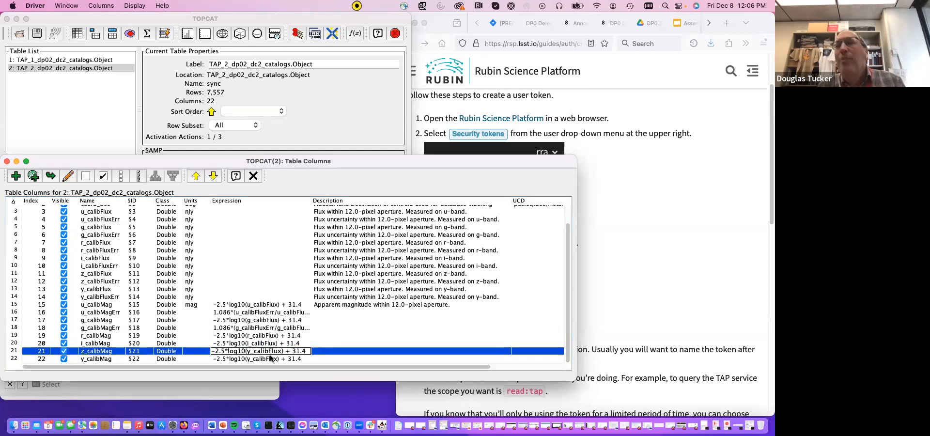
{"action": "key", "text": "BackSpace"}
{"action": "type", "text": "z"}
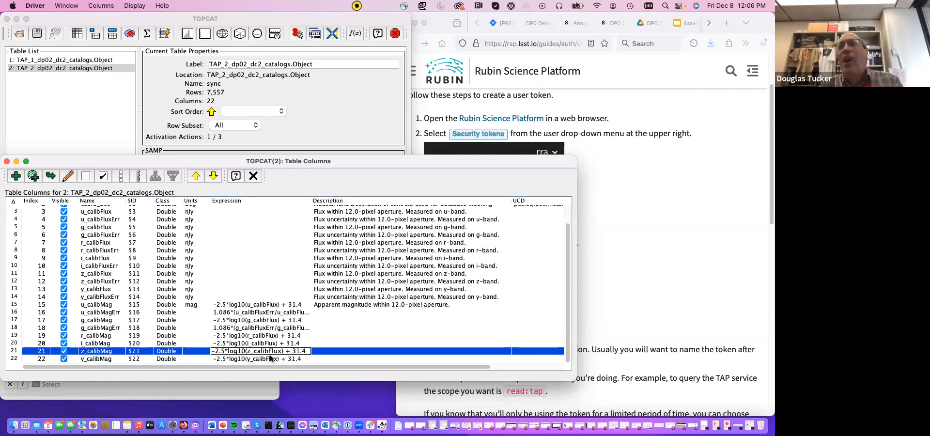
{"action": "key", "text": "Return"}
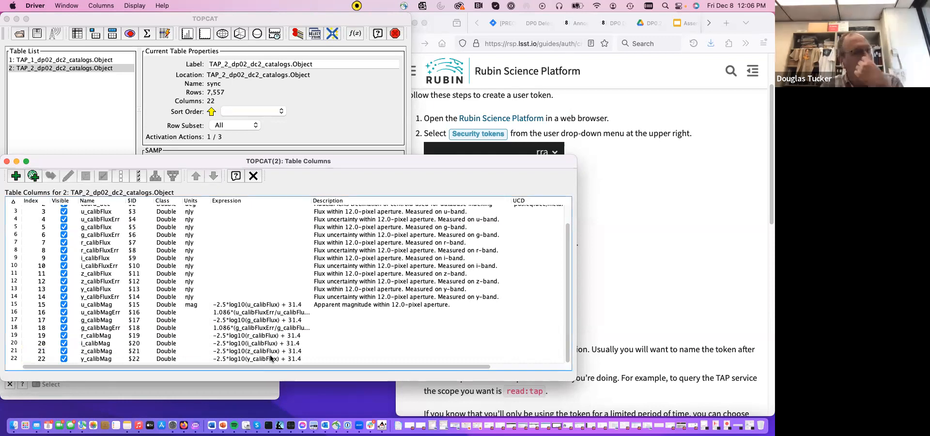
- Bring the cube plot forward, change its Aux shading to z_calibMag-y_calibMag, and tilt the cube to inspect the corrected color-coding
{"action": "left_click", "coordinate": [236, 393]}
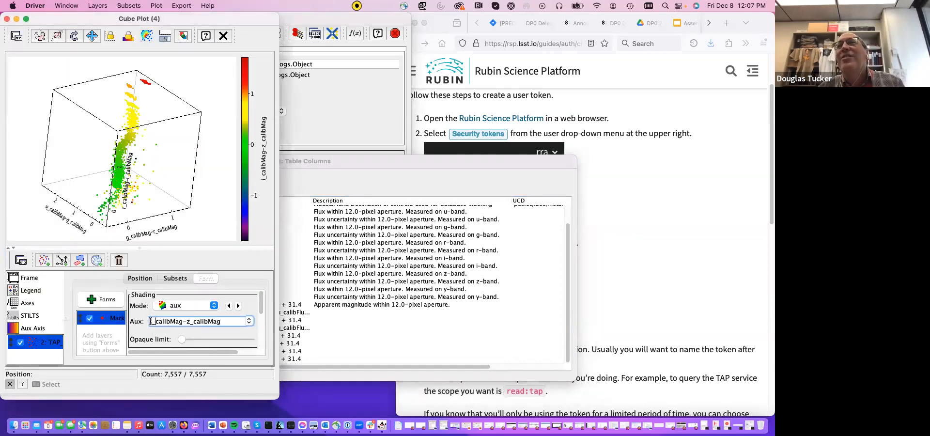
{"action": "type", "text": "z"}
{"action": "key", "text": "BackSpace"}
{"action": "type", "text": "y"}
{"action": "key", "text": "Return"}
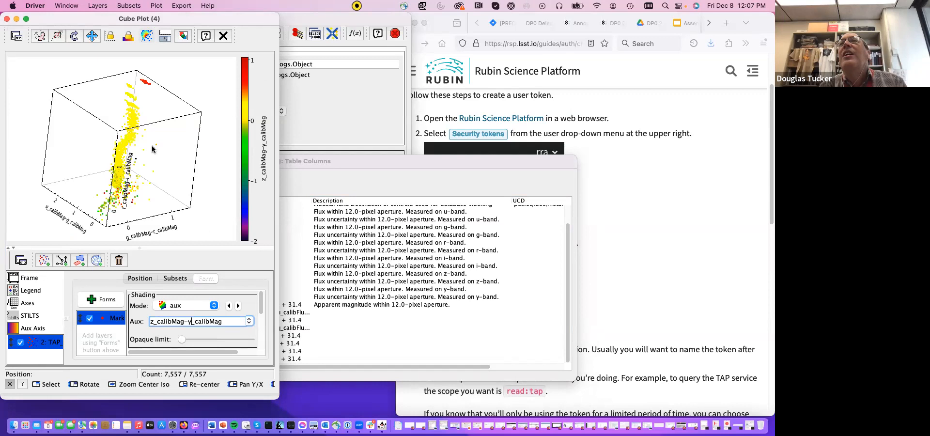
{"action": "left_click_drag", "start_coordinate": [154, 148], "coordinate": [152, 200]}
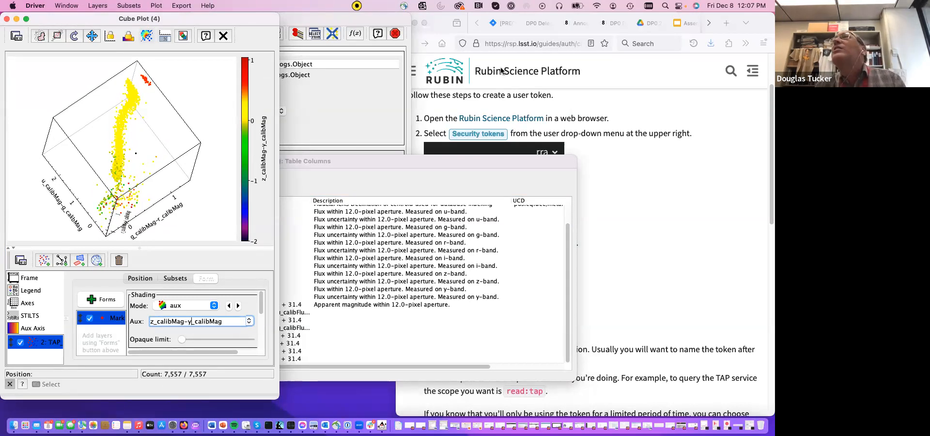
- Switch to Firefox, enlarge its window, and bring up the Future DP0 Virtual Seminars slide of the Assembly 2023-12-08 presentation
{"action": "left_click", "coordinate": [644, 110]}
{"action": "left_click", "coordinate": [575, 23]}
{"action": "left_click", "coordinate": [613, 23]}
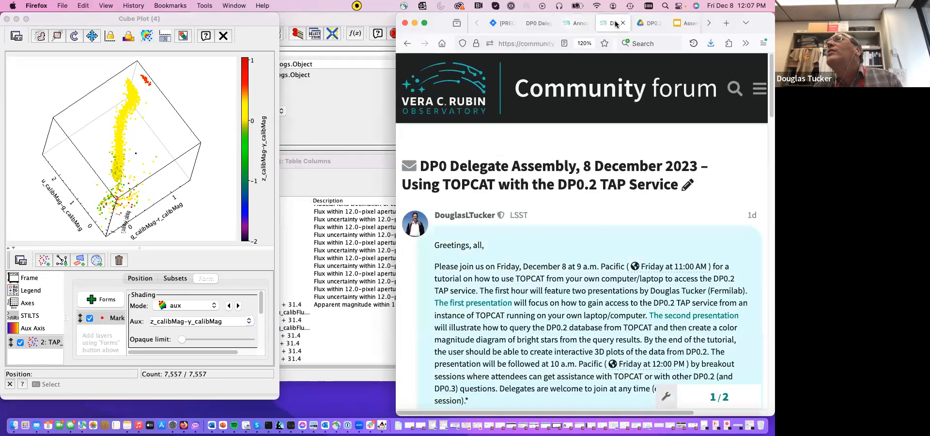
{"action": "left_click", "coordinate": [649, 22]}
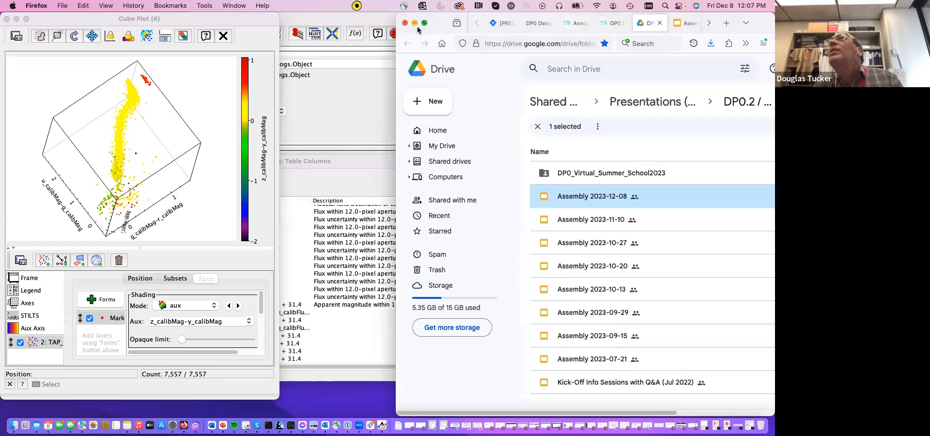
{"action": "left_click_drag", "start_coordinate": [259, 24], "coordinate": [1, 13]}
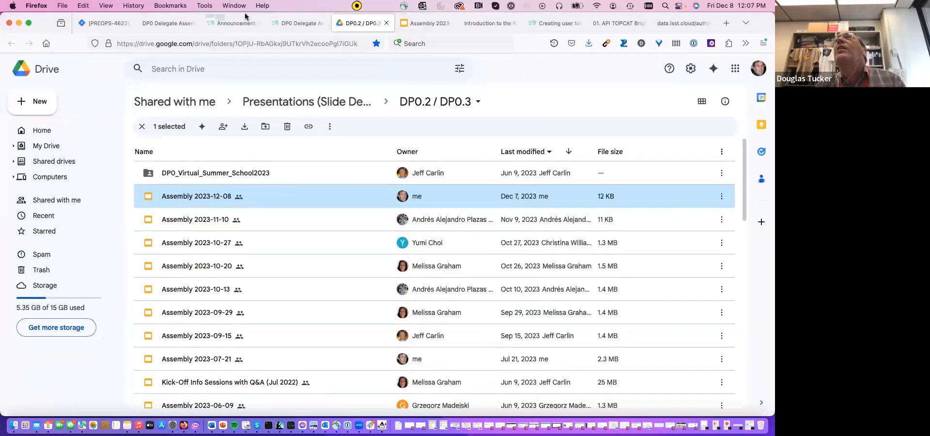
{"action": "left_click", "coordinate": [297, 27]}
{"action": "left_click", "coordinate": [241, 29]}
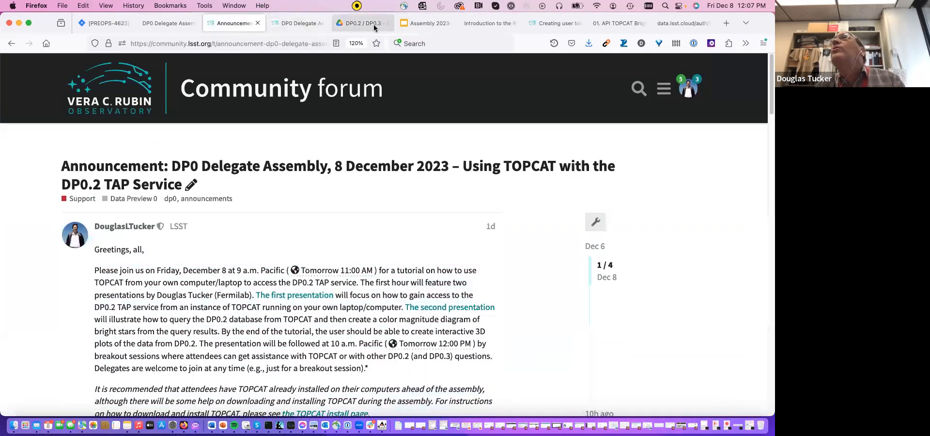
{"action": "left_click", "coordinate": [430, 24]}
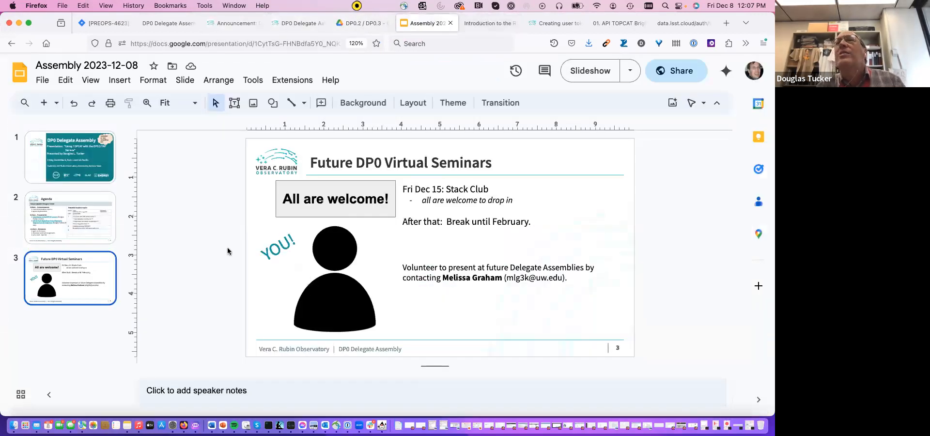